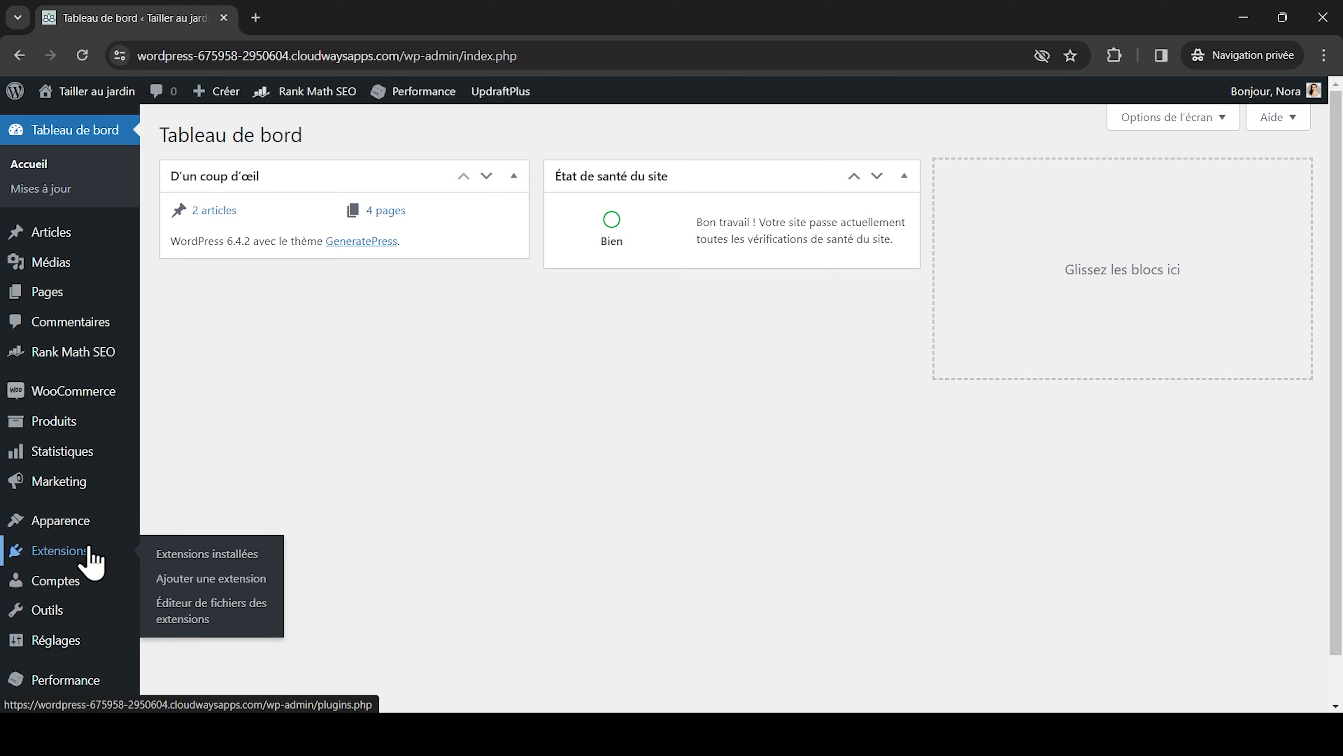
Find the LiteSpeed Cache plugin by searching for "litespeed cache" among the available extensions, and install and activate it.
{"action": "left_click", "coordinate": [198, 577]}
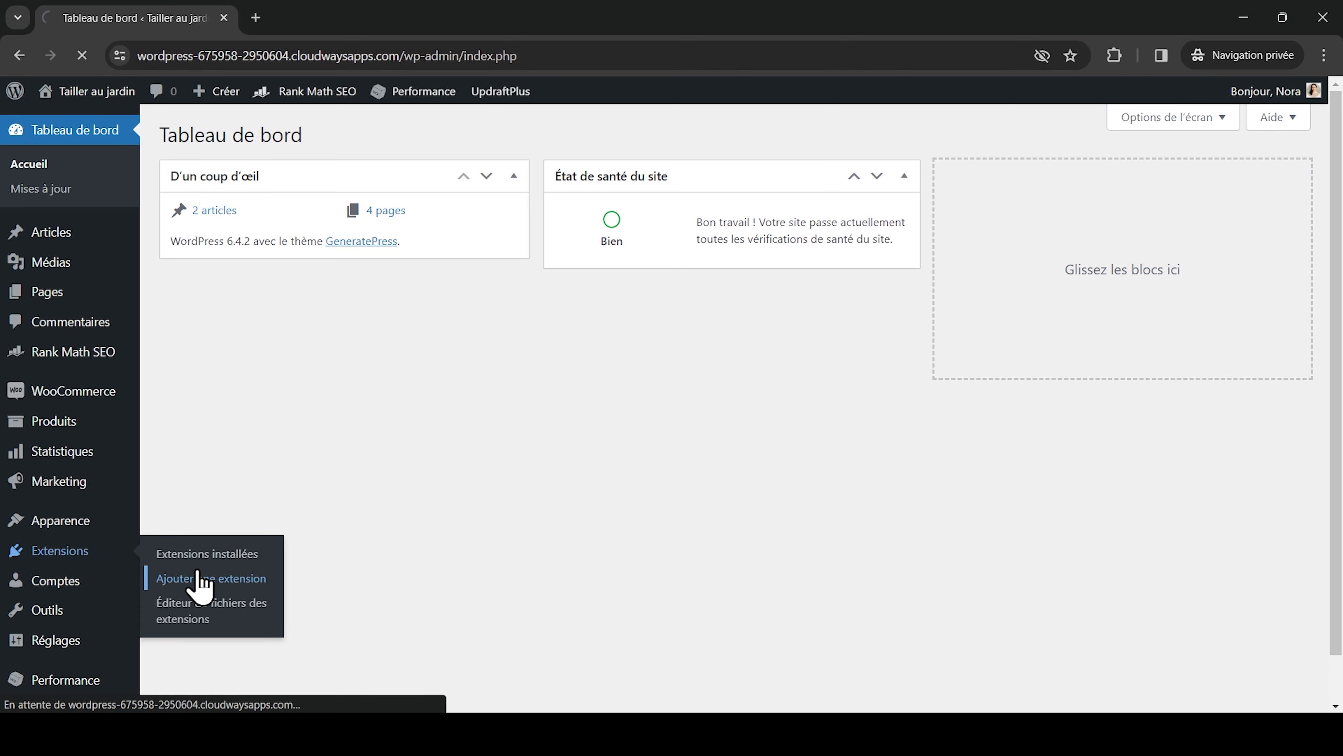
{"action": "type", "text": "litespeed cache"}
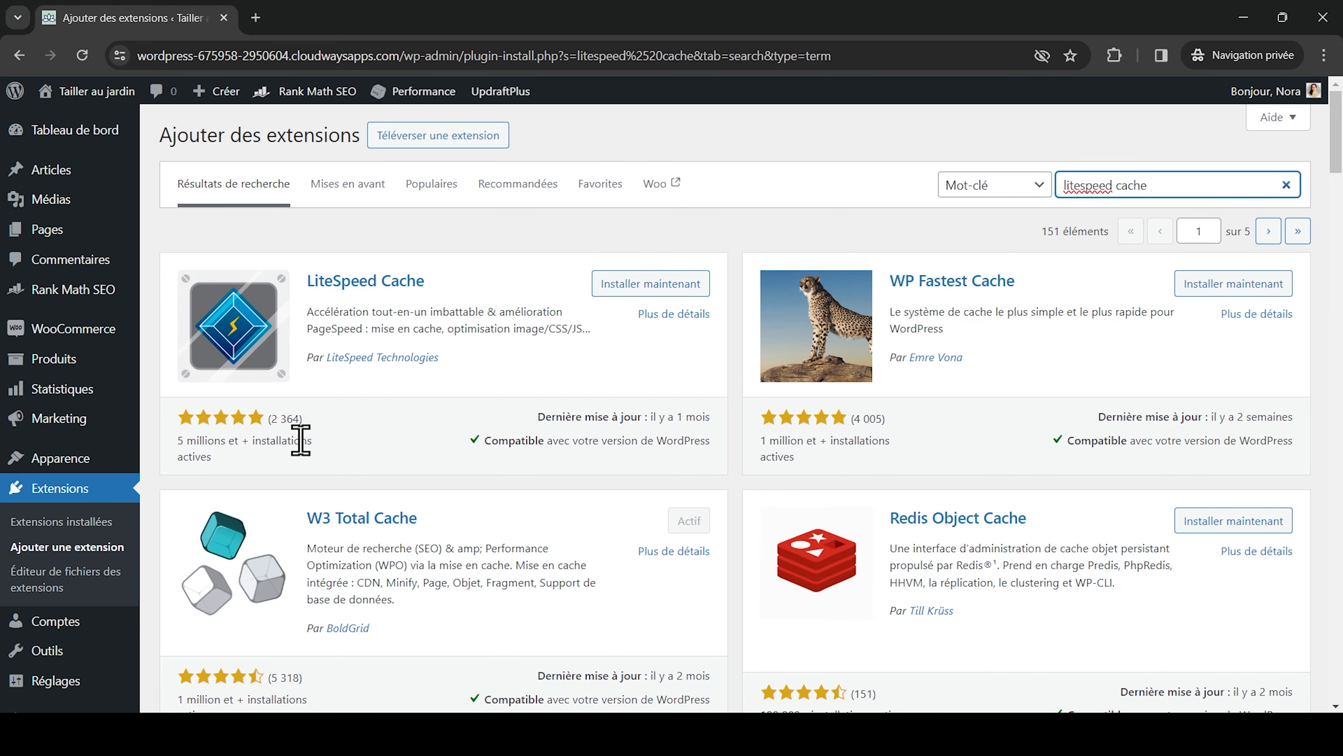
{"action": "left_click", "coordinate": [686, 286]}
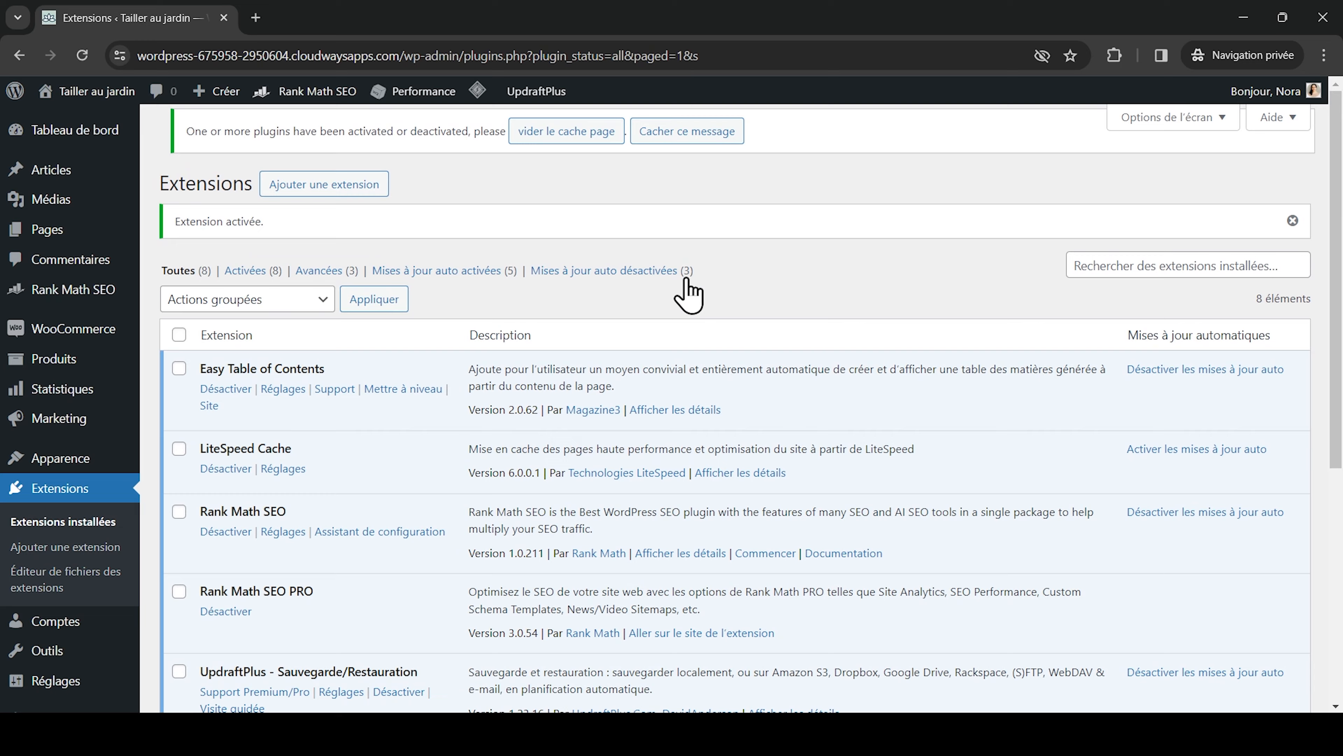
Open the LiteSpeed Cache dashboard and review its QUIC.cloud usage, image optimization, cache status and crawler sections.
{"action": "scroll", "coordinate": [686, 294], "scroll_direction": "down", "scroll_amount": 2}
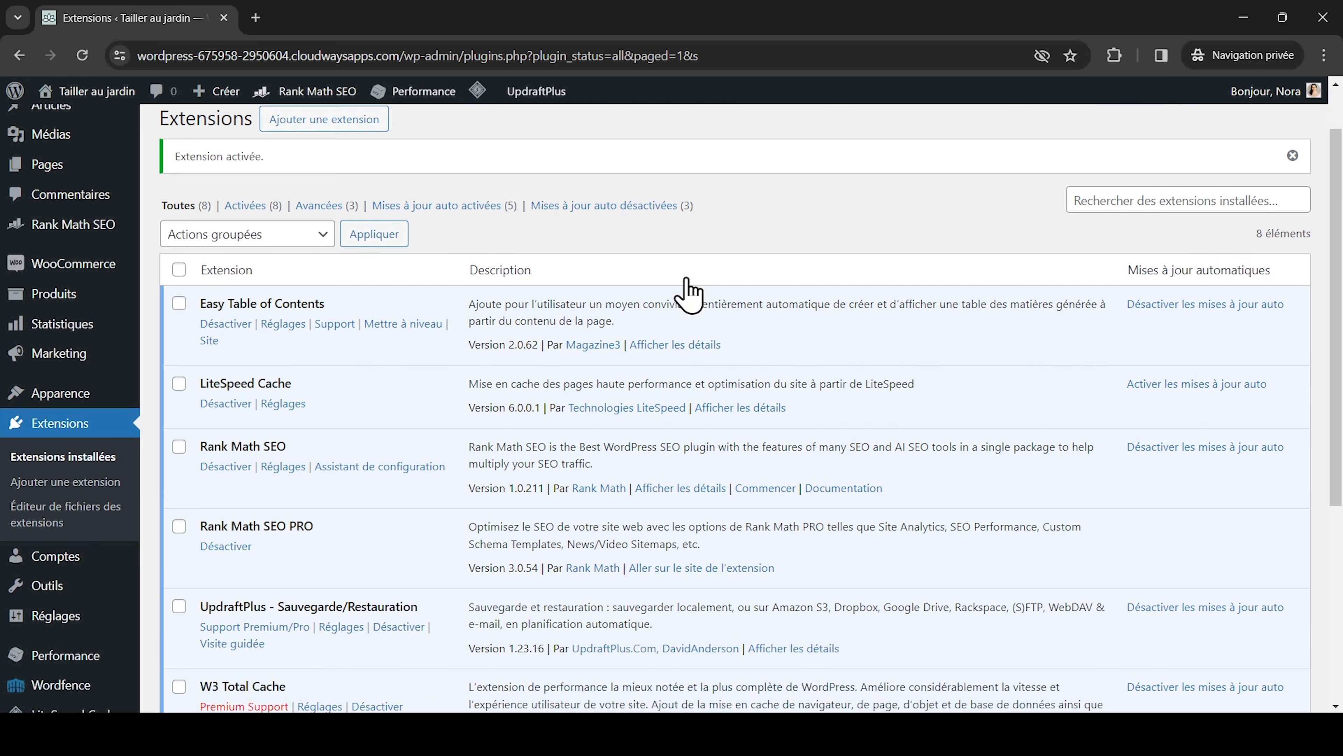
{"action": "scroll", "coordinate": [688, 293], "scroll_direction": "down", "scroll_amount": 3}
{"action": "mouse_move", "coordinate": [79, 668]}
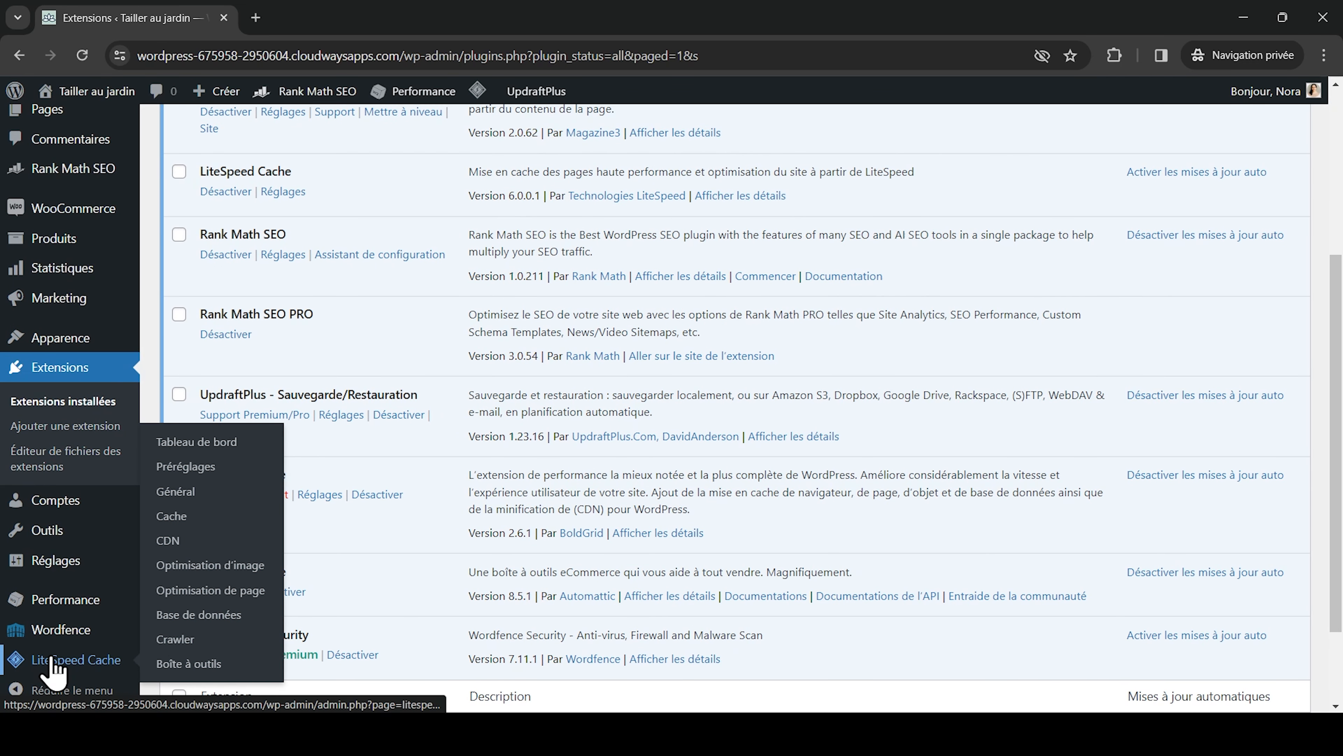
{"action": "left_click", "coordinate": [220, 446]}
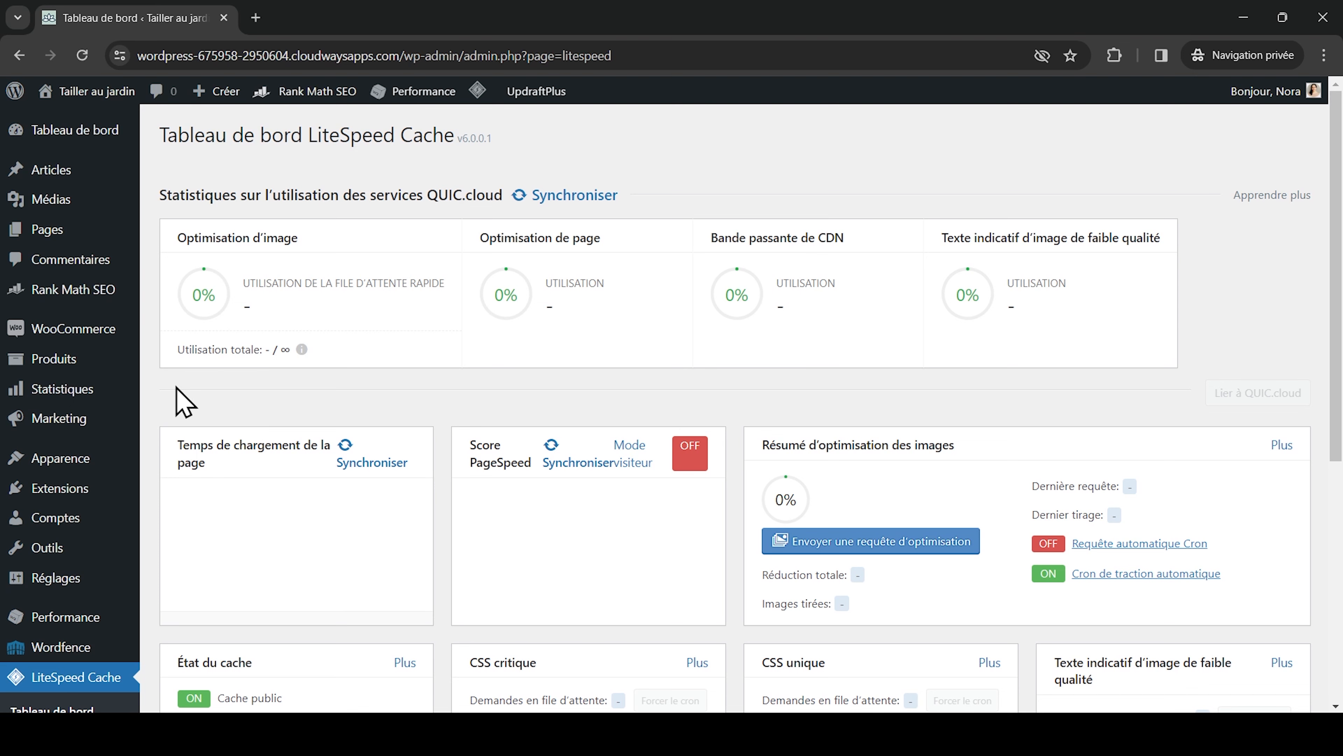
{"action": "scroll", "coordinate": [444, 413], "scroll_direction": "down", "scroll_amount": 2}
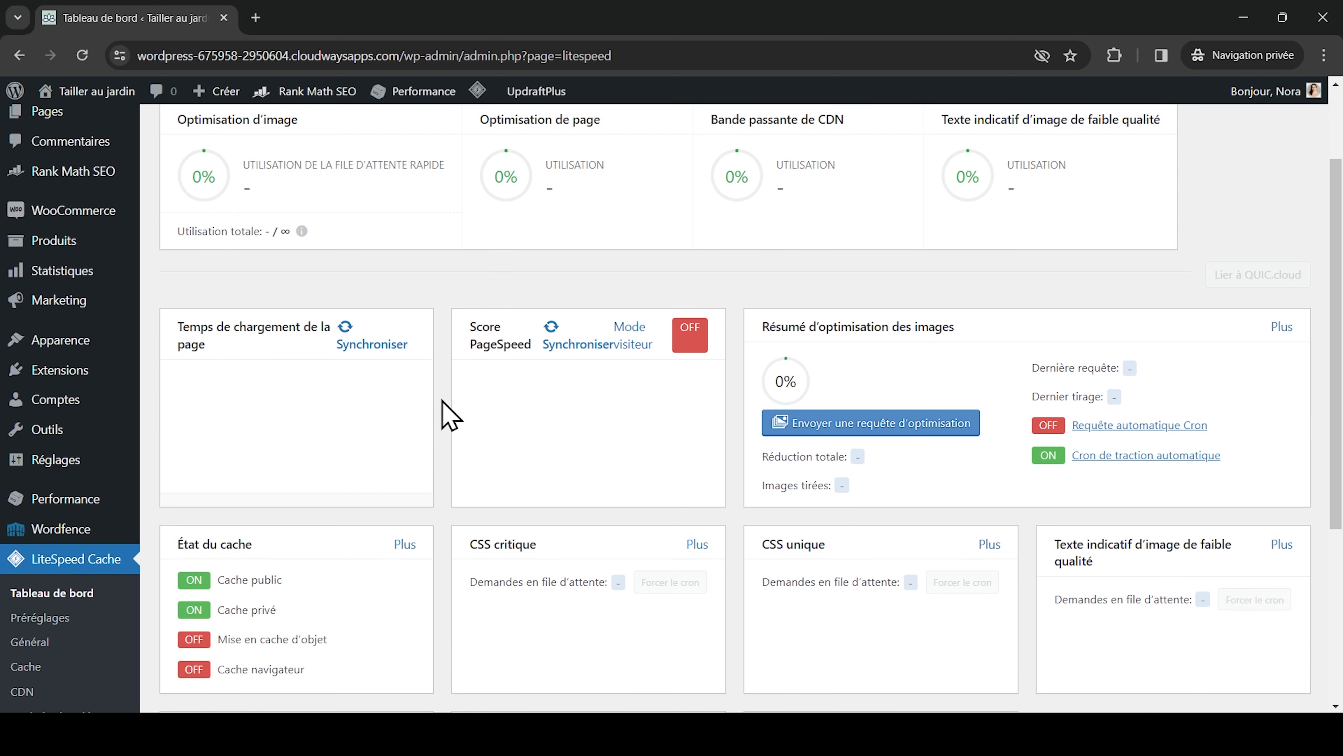
{"action": "scroll", "coordinate": [450, 415], "scroll_direction": "down", "scroll_amount": 5}
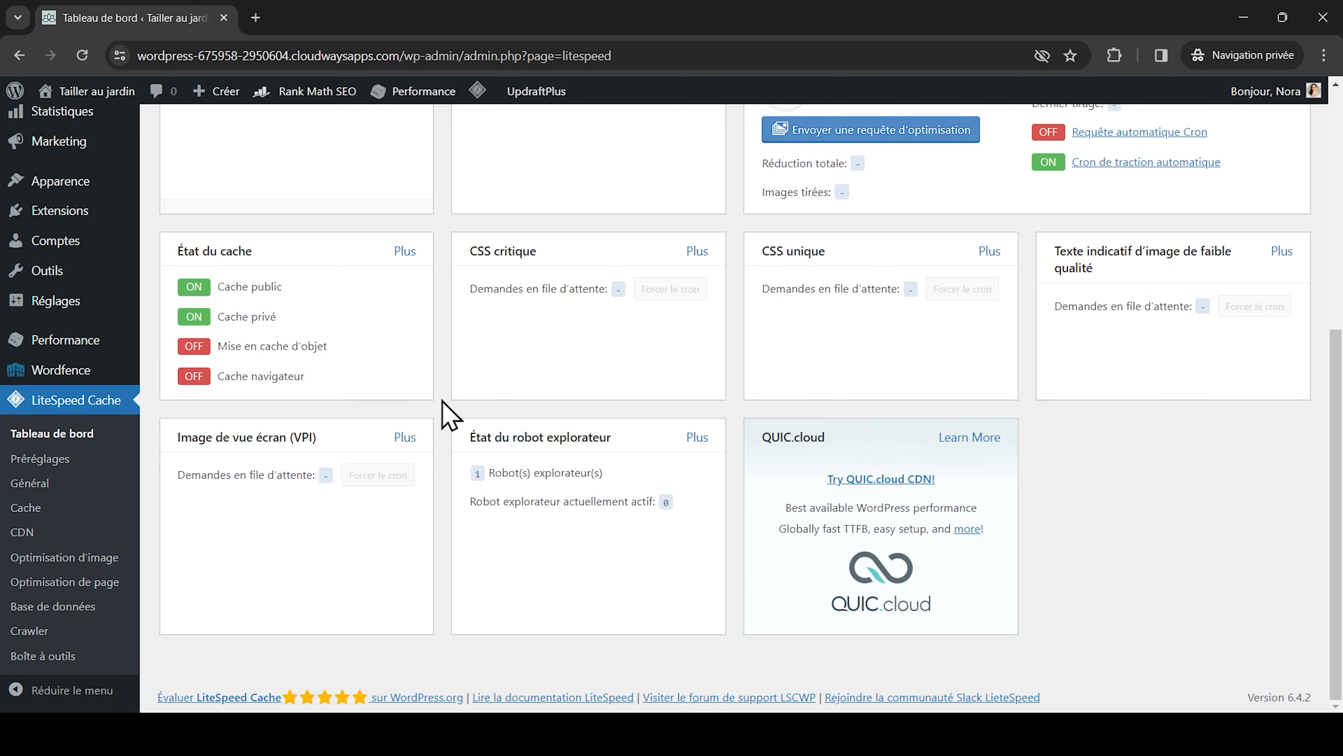
{"action": "scroll", "coordinate": [449, 415], "scroll_direction": "up", "scroll_amount": 8}
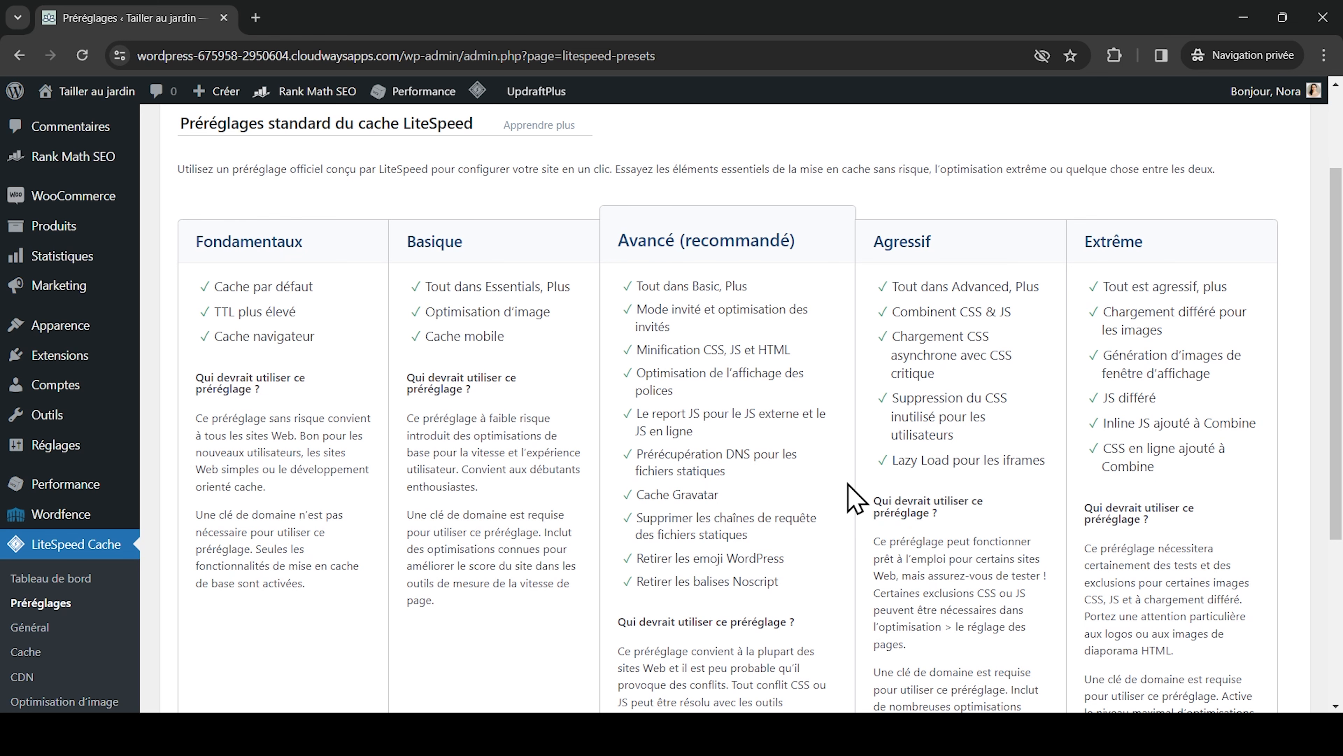
Compare the standard LiteSpeed Cache presets from Fondamentaux to Extrême, and view the settings import/export options.
{"action": "scroll", "coordinate": [855, 497], "scroll_direction": "down", "scroll_amount": 3}
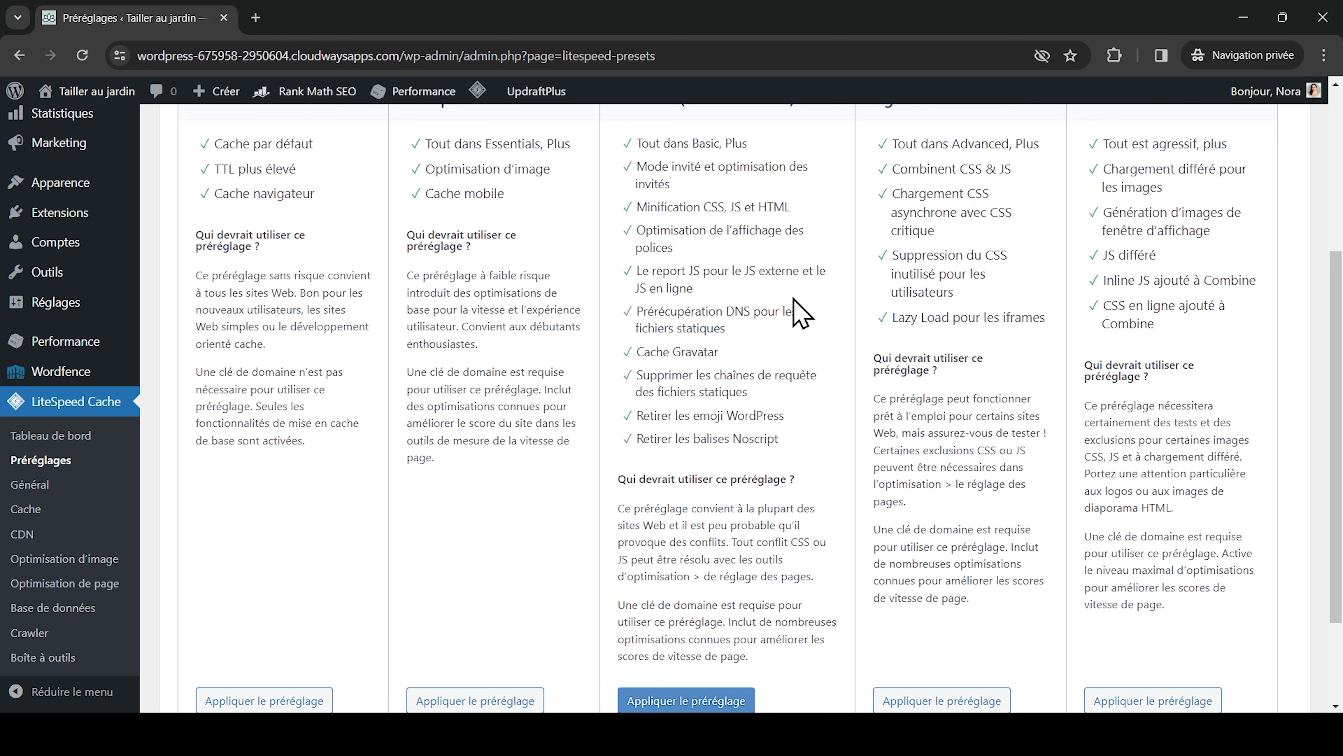
{"action": "scroll", "coordinate": [801, 313], "scroll_direction": "down", "scroll_amount": 3}
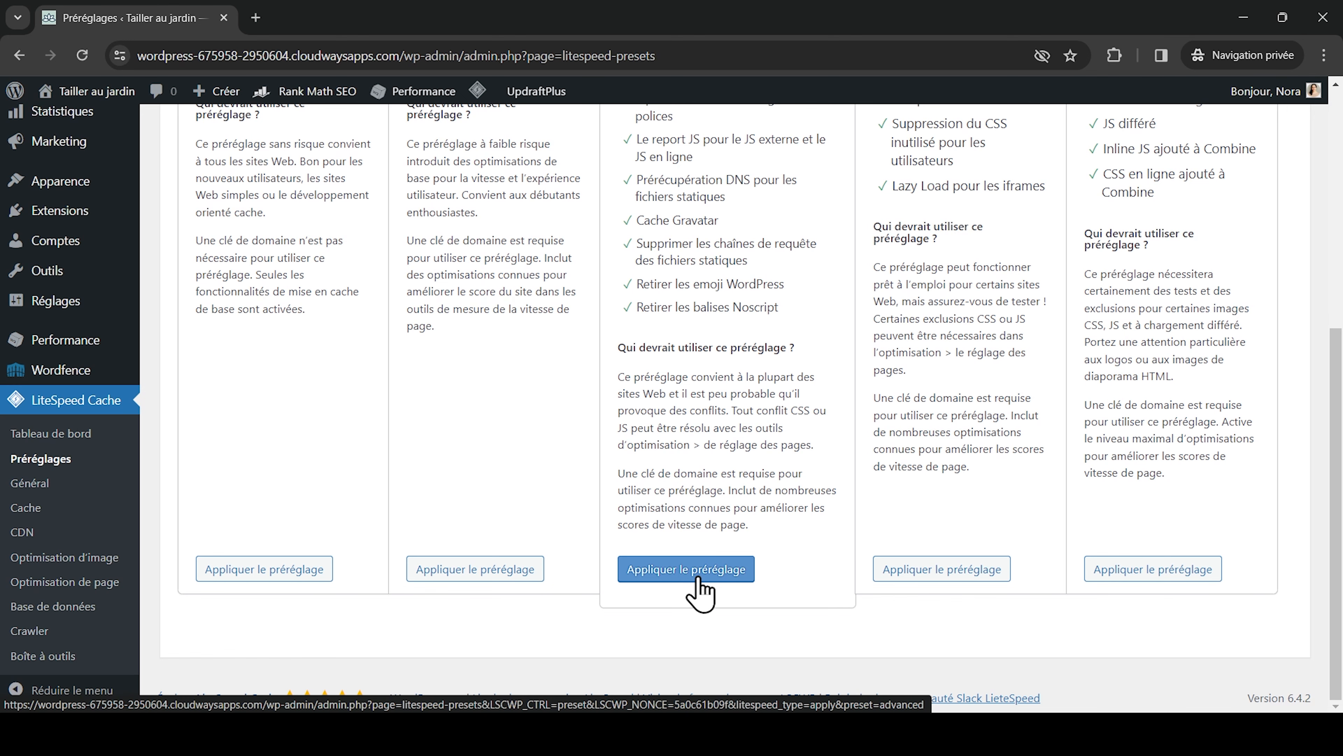
{"action": "scroll", "coordinate": [701, 593], "scroll_direction": "up", "scroll_amount": 7}
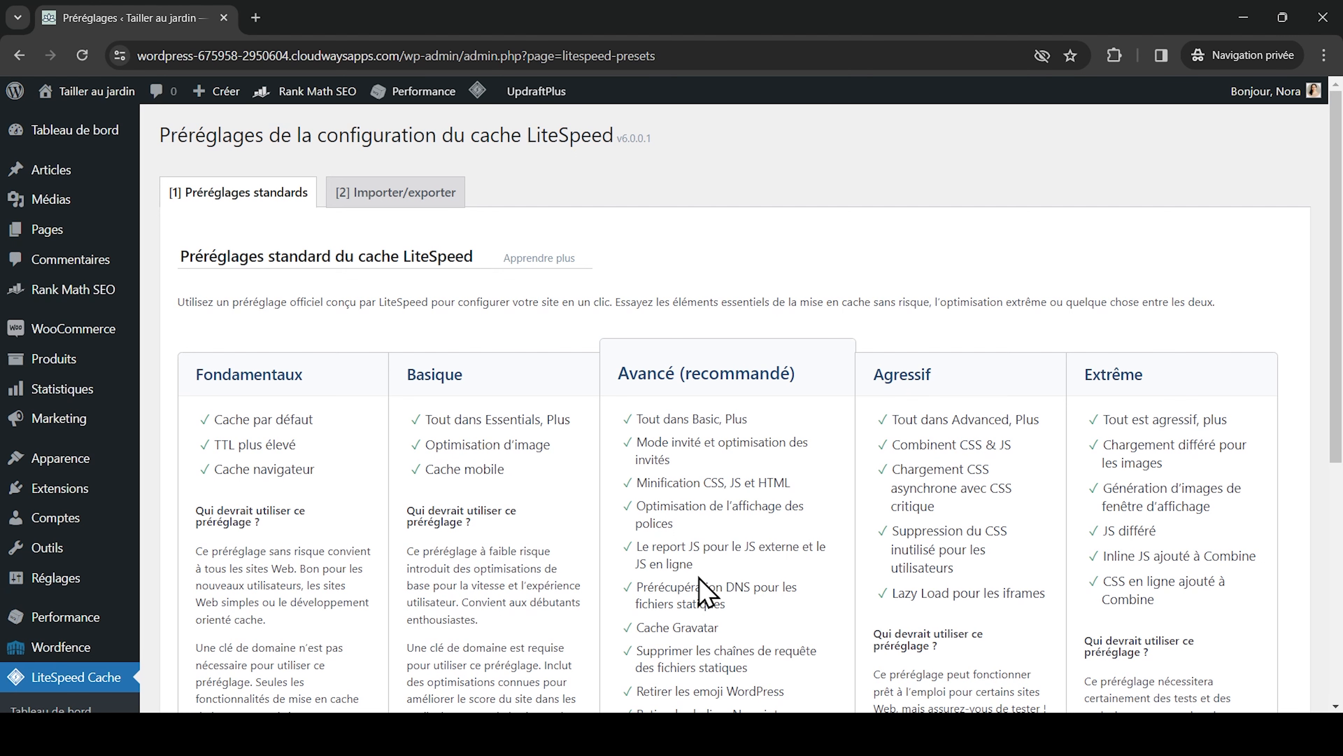
{"action": "left_click", "coordinate": [424, 195]}
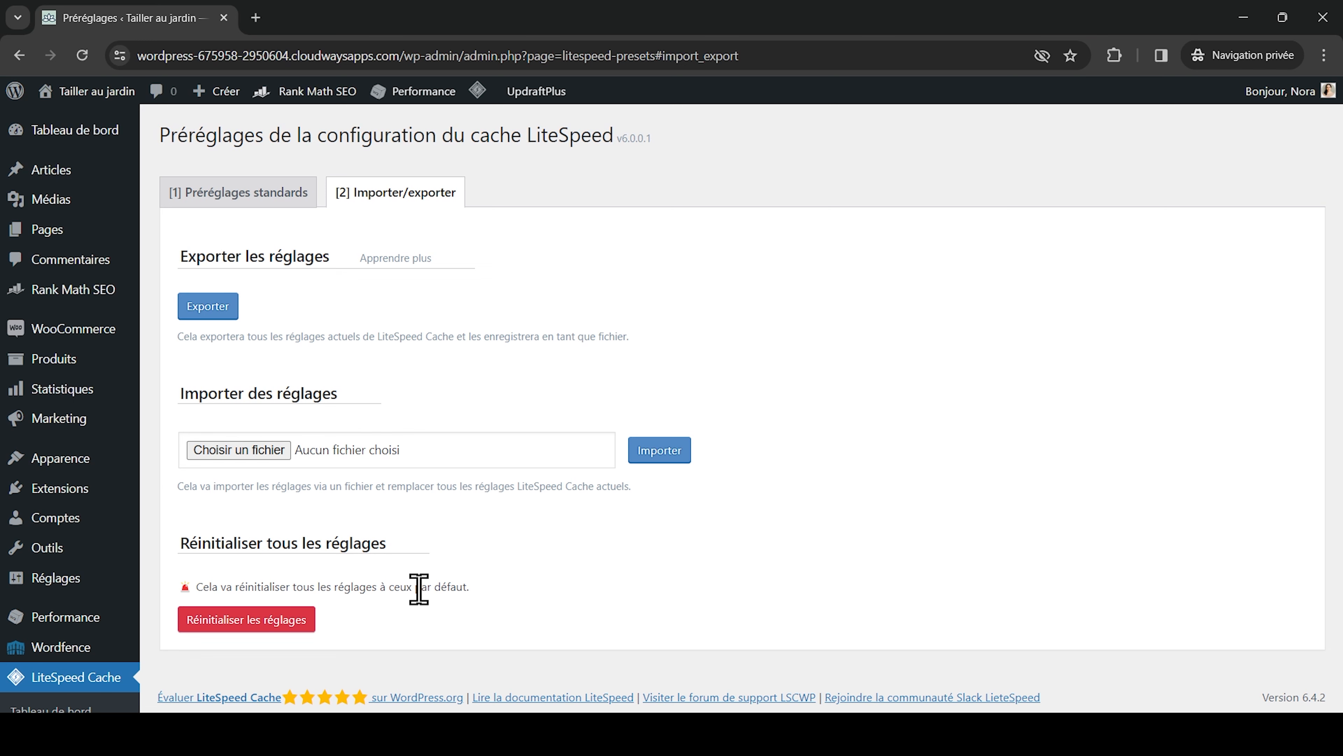
Open LiteSpeed Cache's general settings and consult their linked documentation through the Domain Key section, closing it when done.
{"action": "scroll", "coordinate": [370, 587], "scroll_direction": "down", "scroll_amount": 3}
{"action": "left_click", "coordinate": [51, 545]}
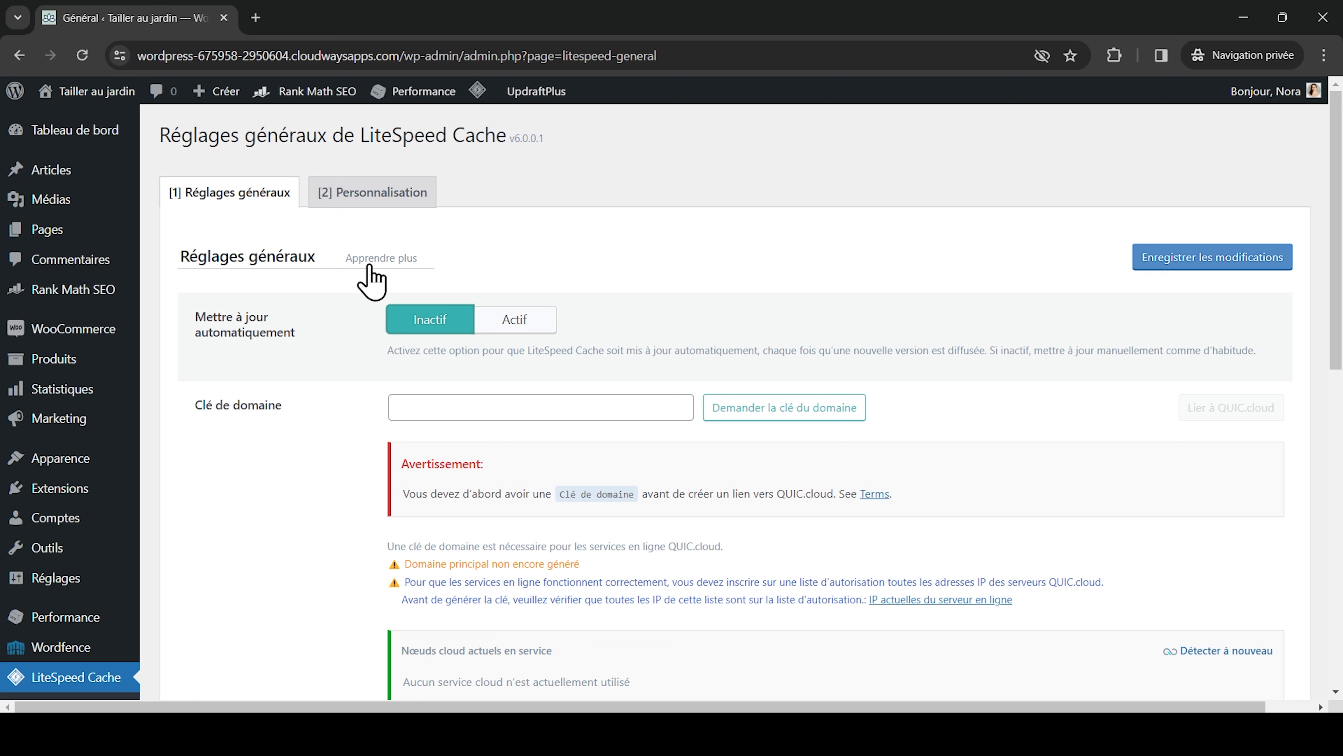
{"action": "middle_click", "coordinate": [403, 263]}
{"action": "left_click", "coordinate": [342, 17]}
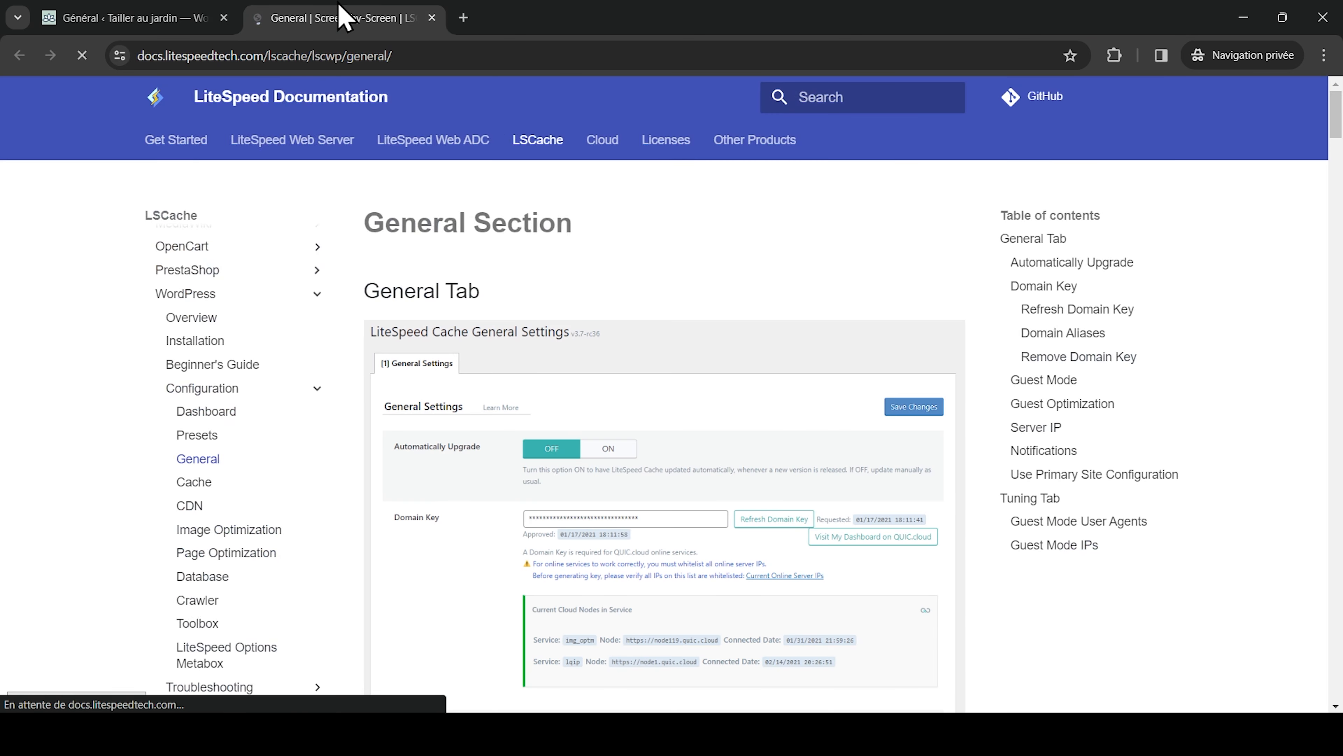
{"action": "scroll", "coordinate": [365, 413], "scroll_direction": "down", "scroll_amount": 1}
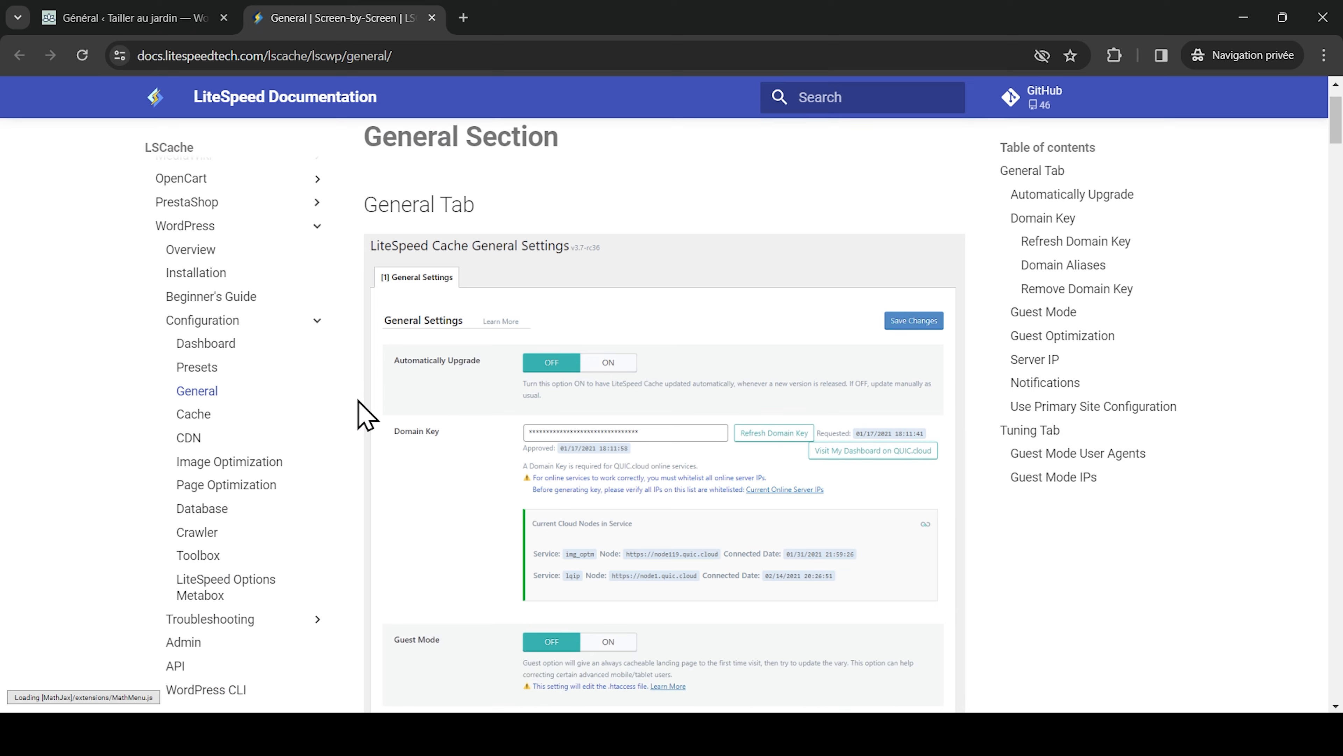
{"action": "scroll", "coordinate": [365, 413], "scroll_direction": "down", "scroll_amount": 8}
{"action": "scroll", "coordinate": [365, 413], "scroll_direction": "down", "scroll_amount": 12}
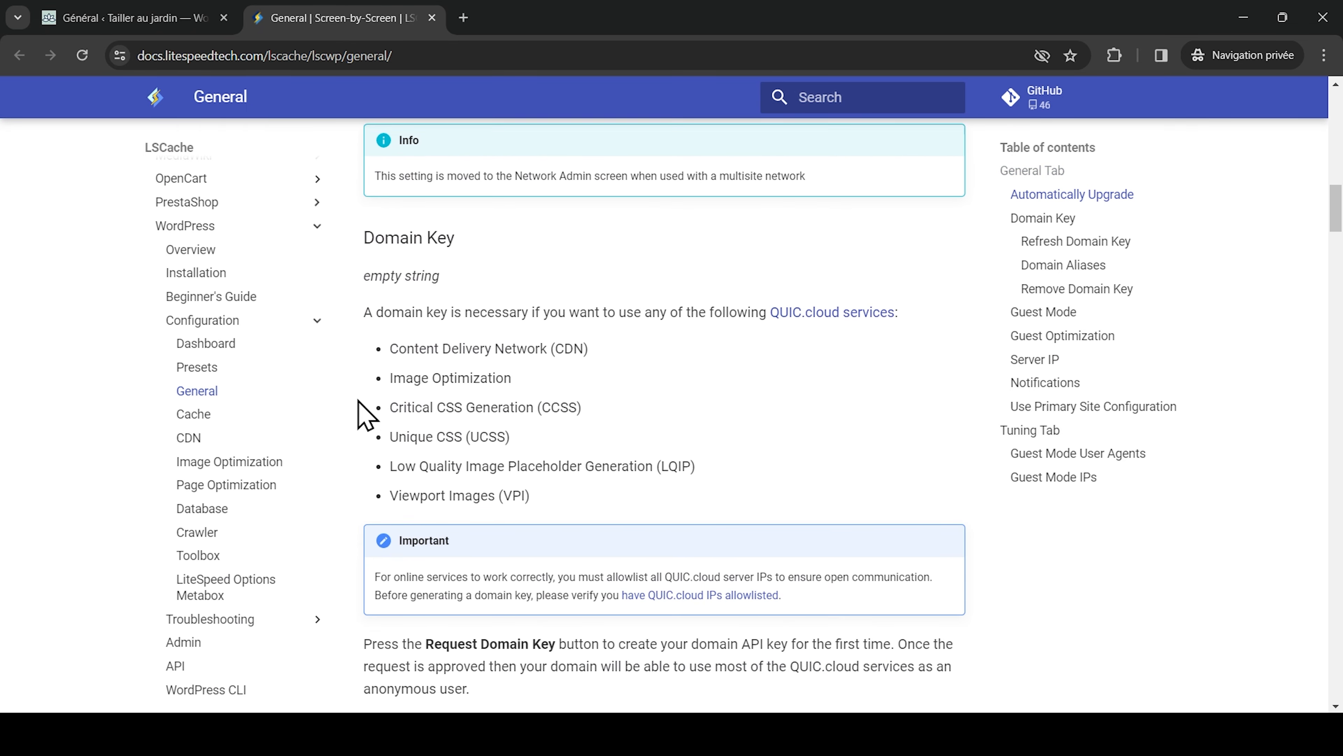
{"action": "key", "text": "ctrl+w"}
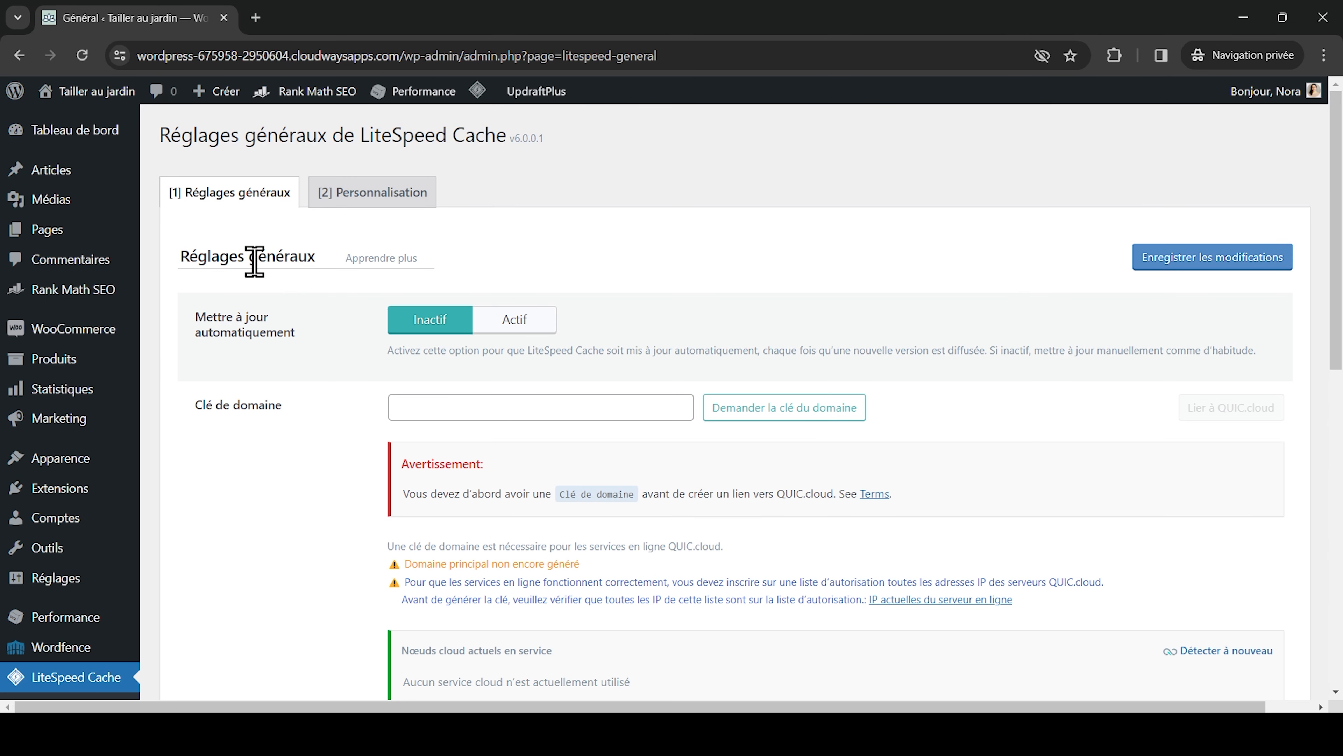
Set automatic plugin updates to Actif and request a domain key for the QUIC.cloud services.
{"action": "left_click", "coordinate": [531, 322]}
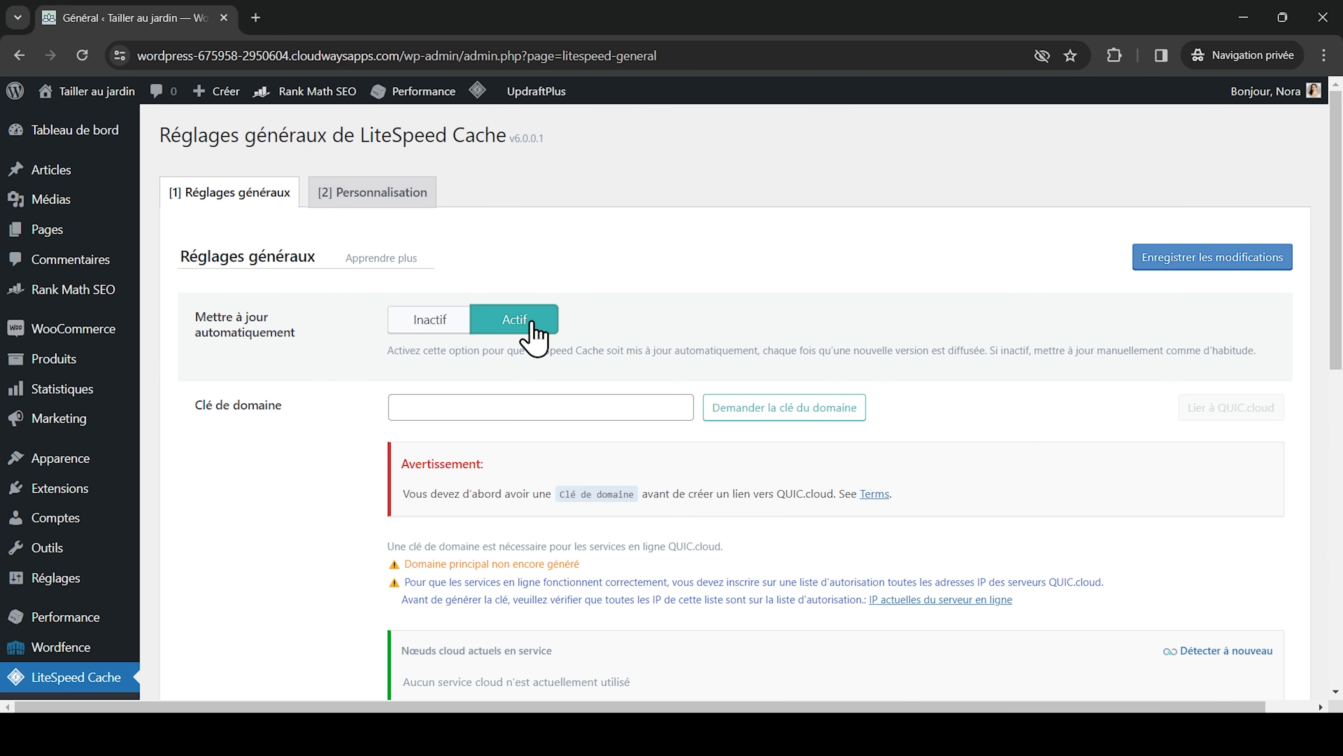
{"action": "scroll", "coordinate": [360, 392], "scroll_direction": "down", "scroll_amount": 2}
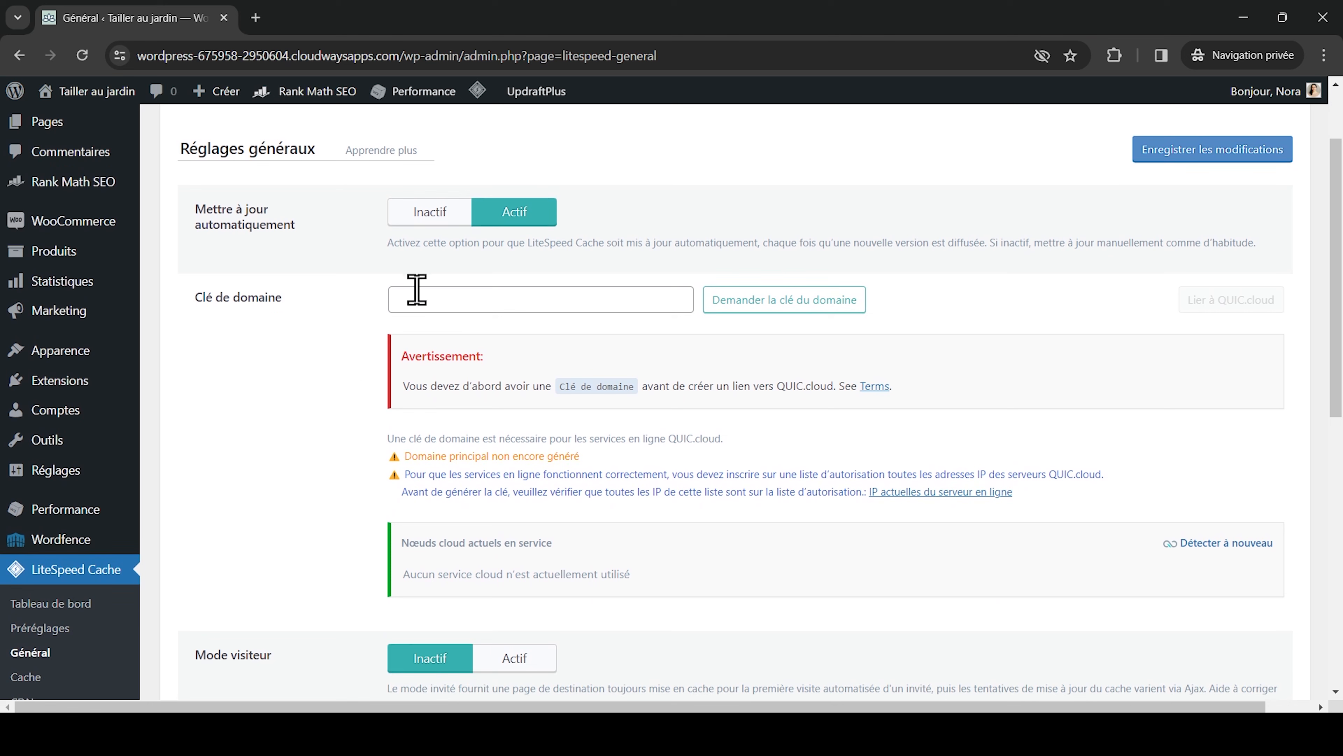
{"action": "left_click", "coordinate": [421, 298]}
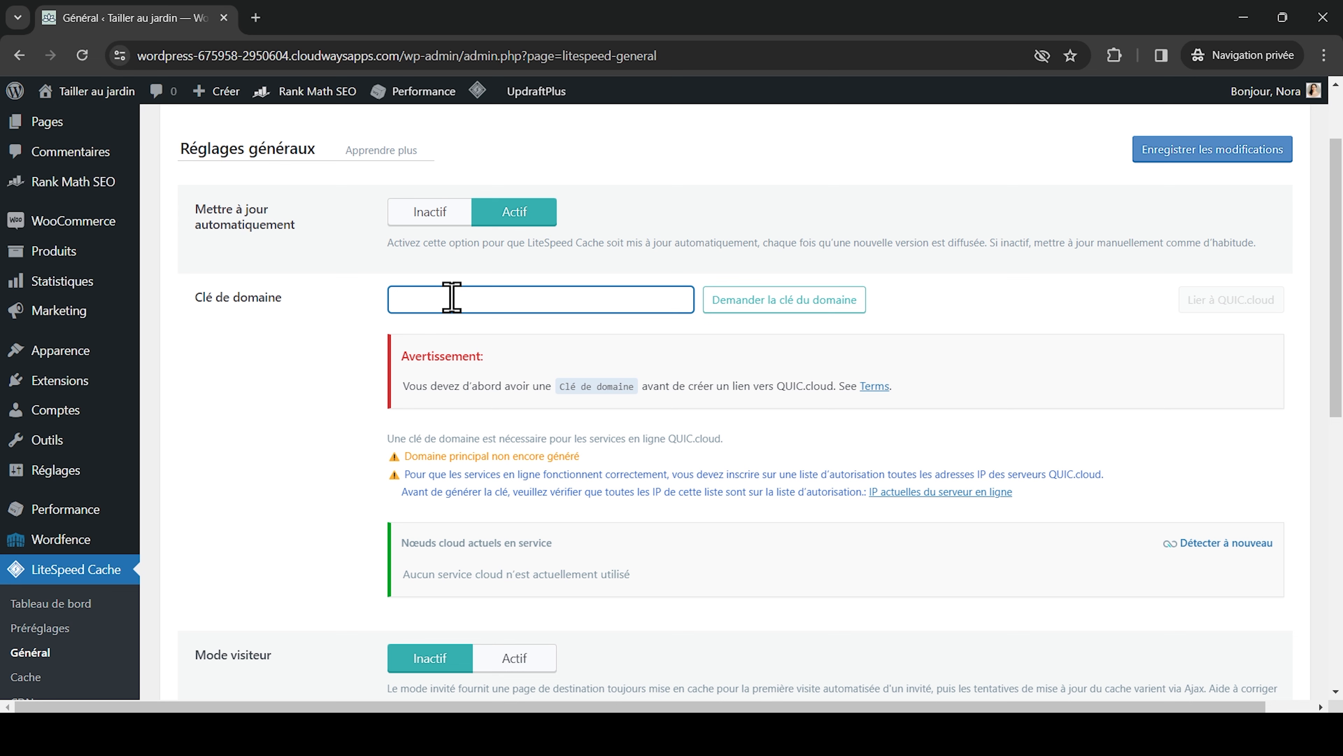
{"action": "left_click", "coordinate": [774, 302]}
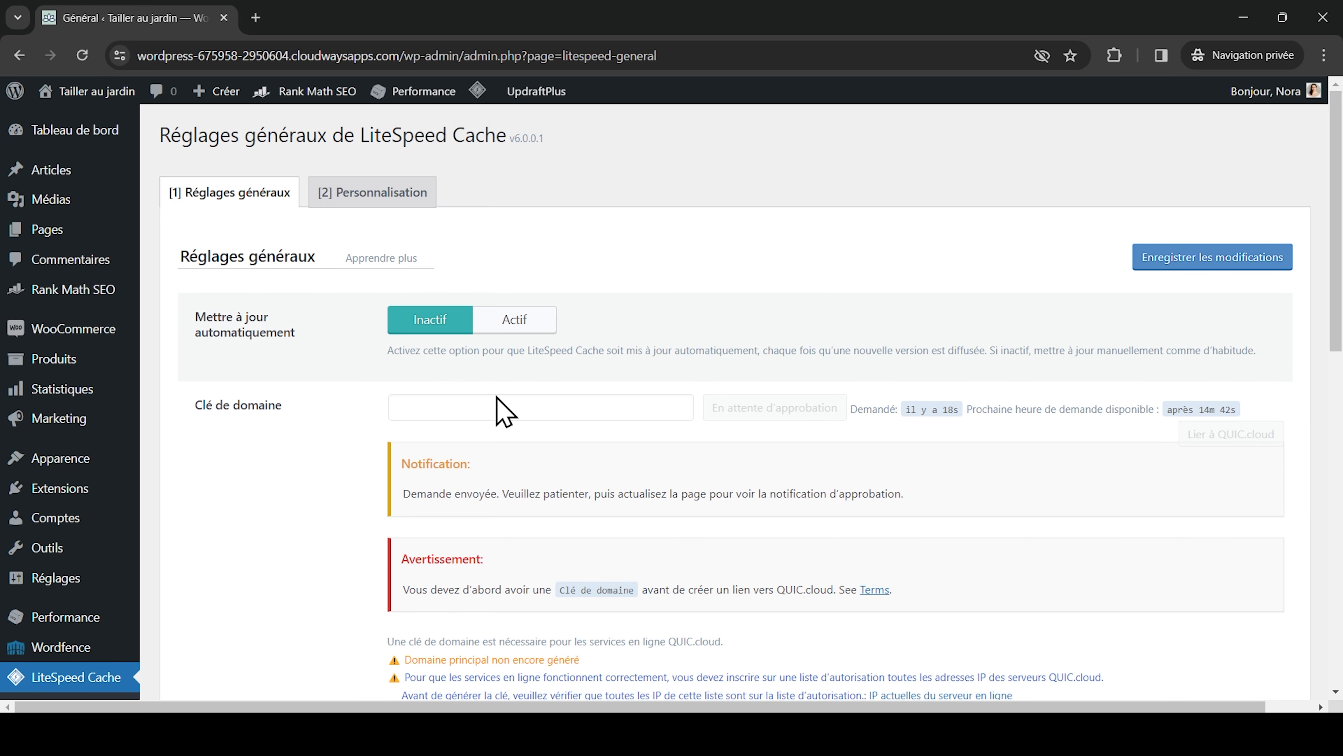
Review the visitor mode and server IP settings, leaving the IP empty, and set Notifications to Inactif, saving the general settings.
{"action": "scroll", "coordinate": [316, 394], "scroll_direction": "down", "scroll_amount": 8}
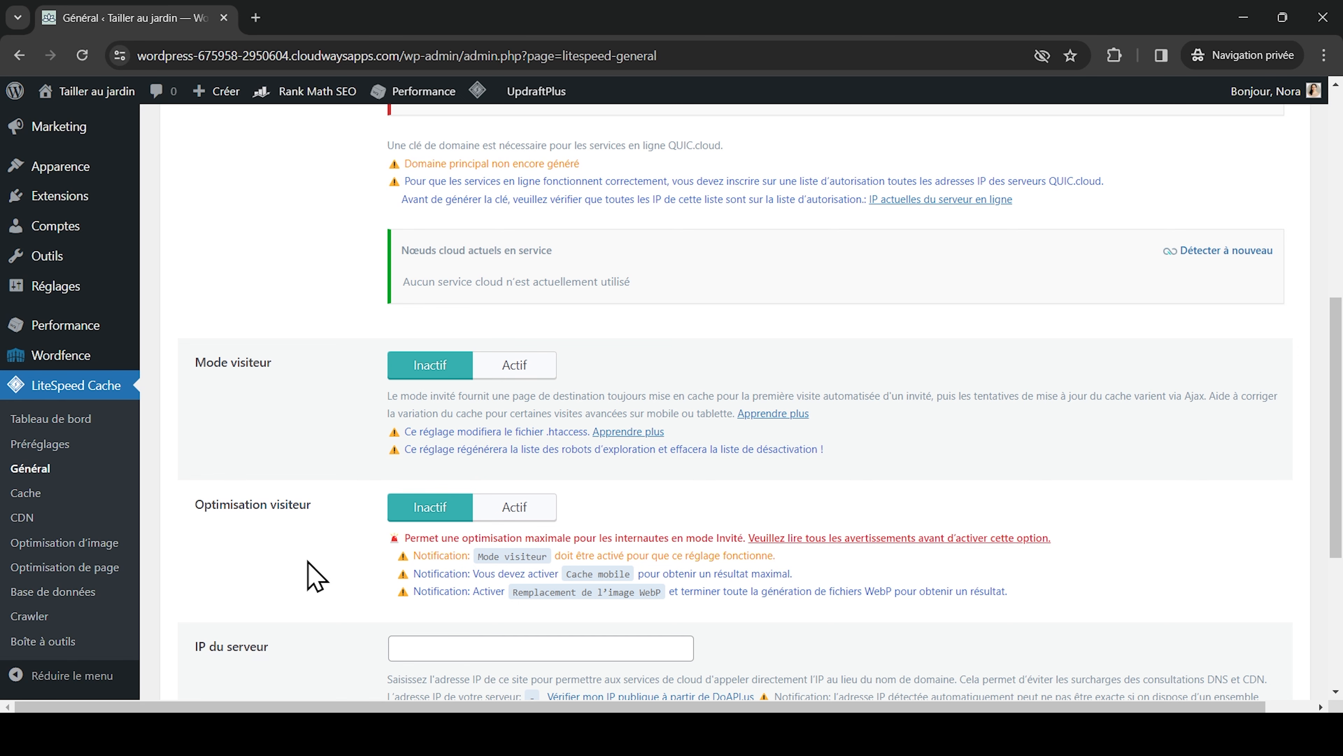
{"action": "scroll", "coordinate": [316, 577], "scroll_direction": "down", "scroll_amount": 4}
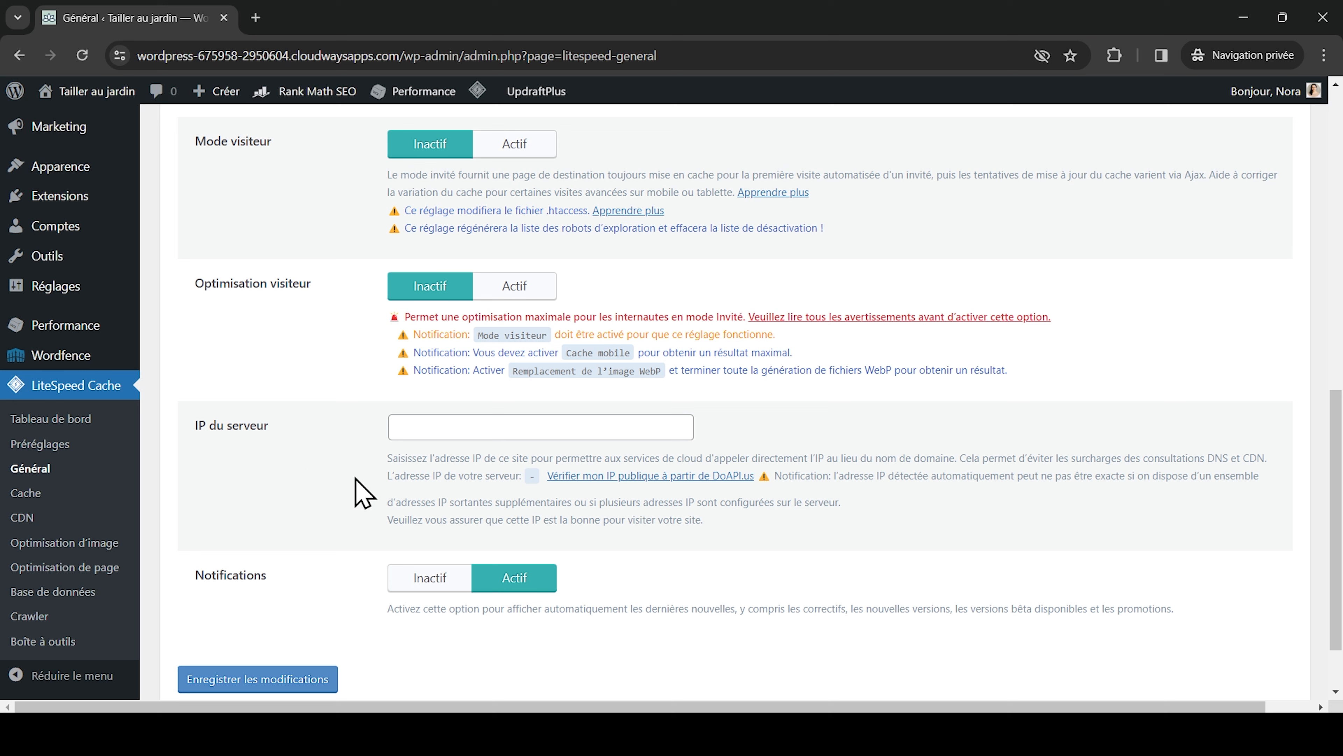
{"action": "left_click", "coordinate": [459, 430]}
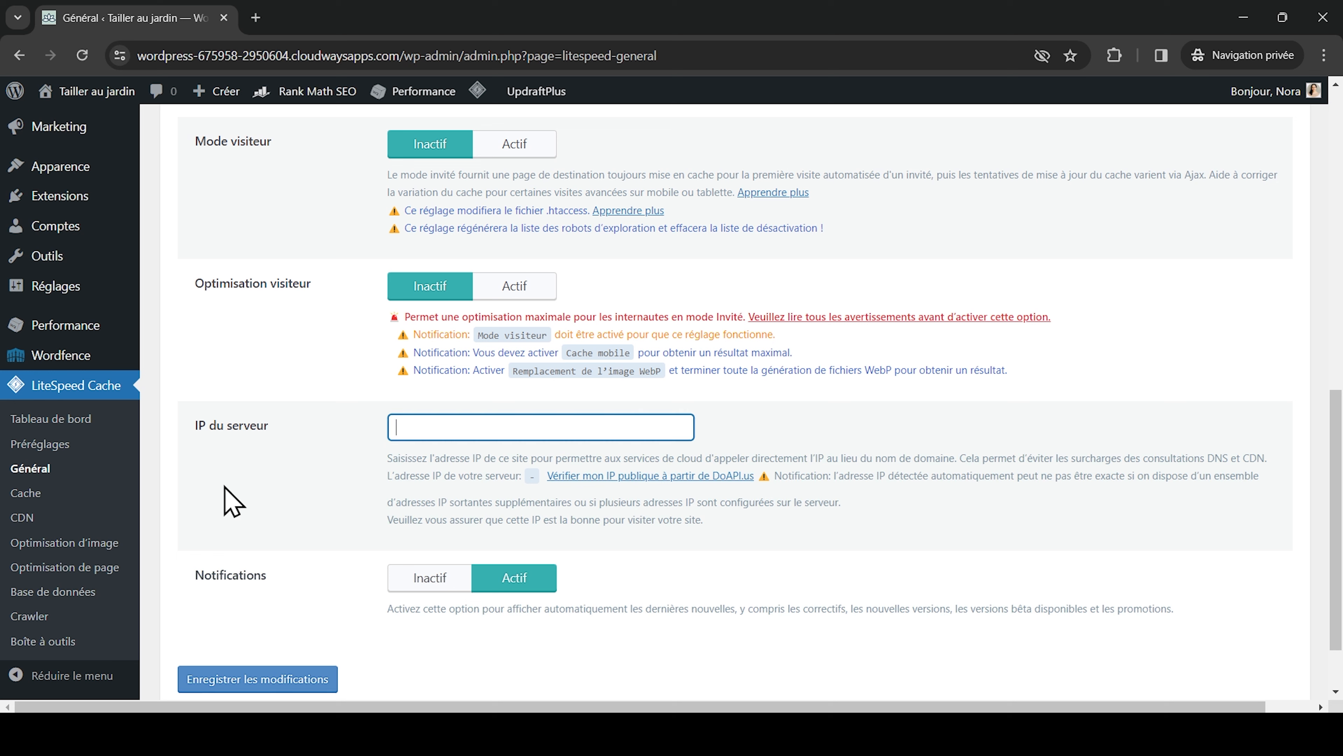
{"action": "left_click", "coordinate": [304, 460]}
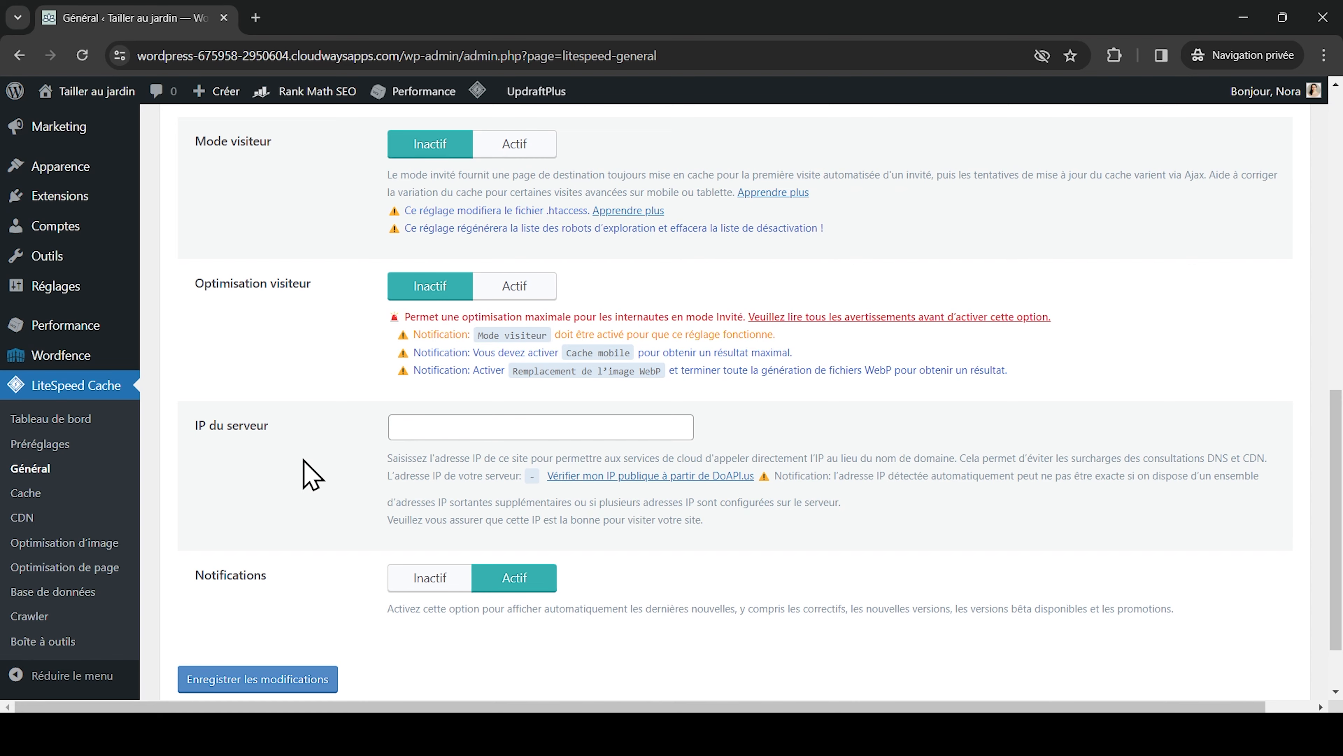
{"action": "scroll", "coordinate": [311, 474], "scroll_direction": "down", "scroll_amount": 2}
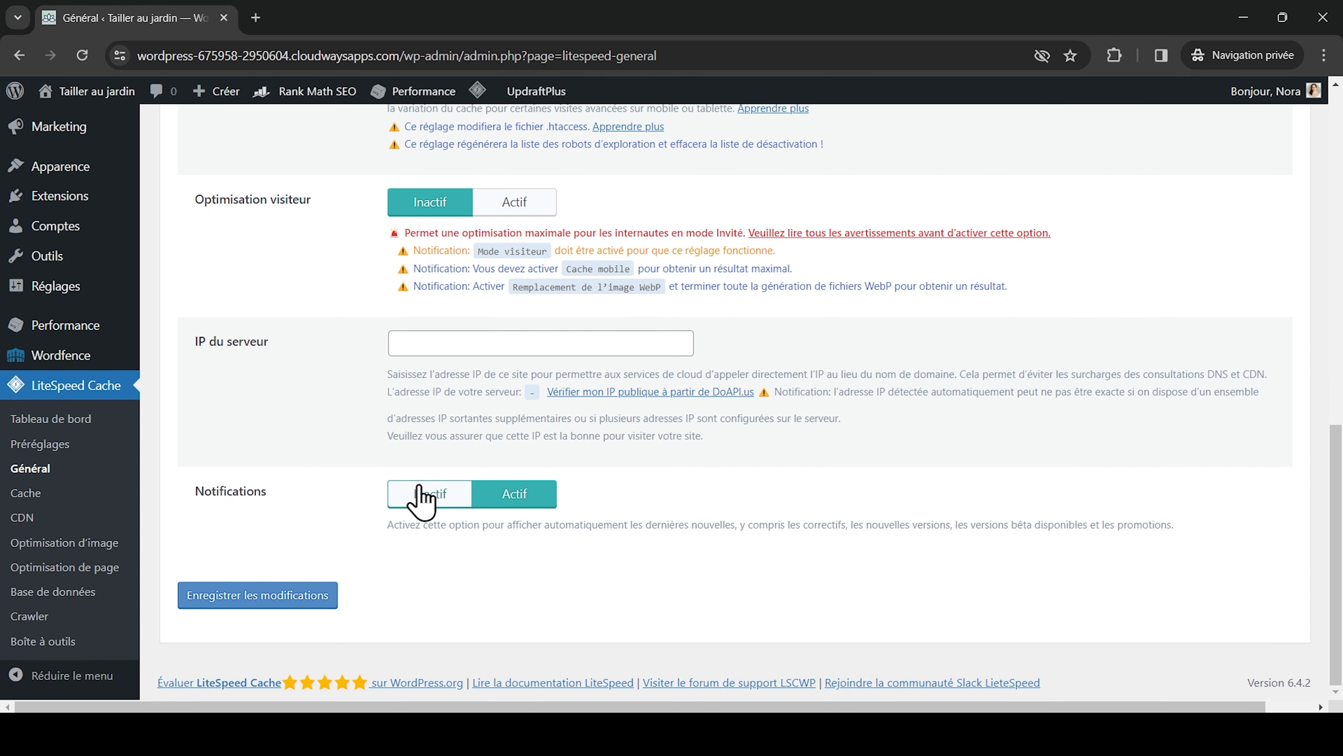
{"action": "left_click", "coordinate": [430, 494]}
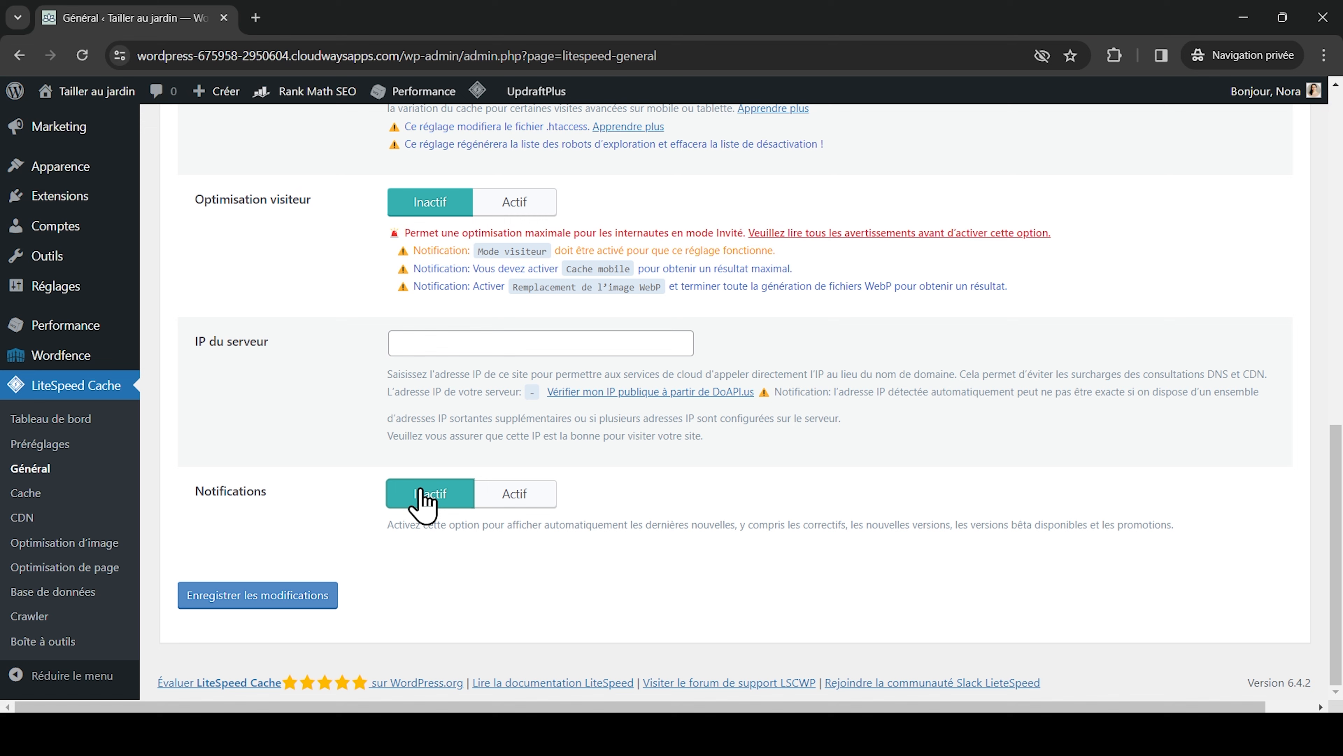
{"action": "left_click", "coordinate": [210, 599]}
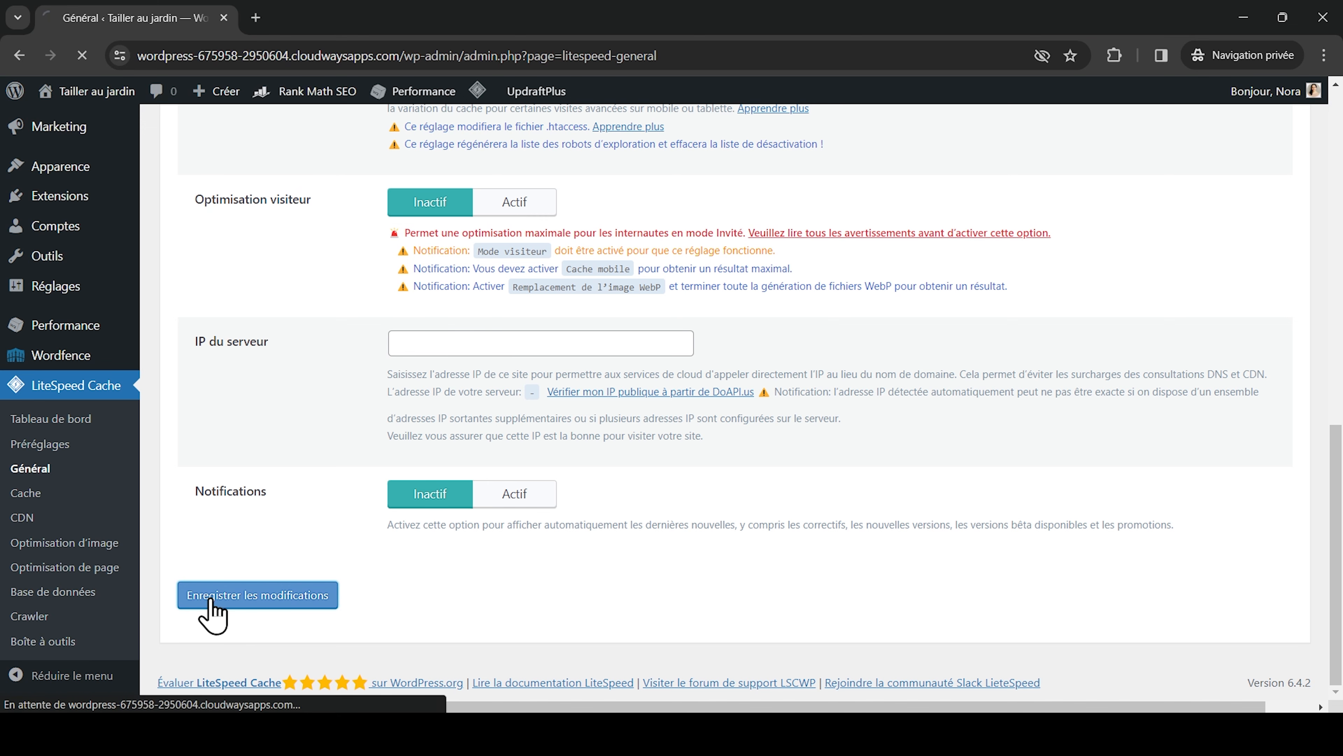
Review the guest mode user agents and IP addresses in the Personnalisation settings and save them with their default values.
{"action": "left_click", "coordinate": [377, 288]}
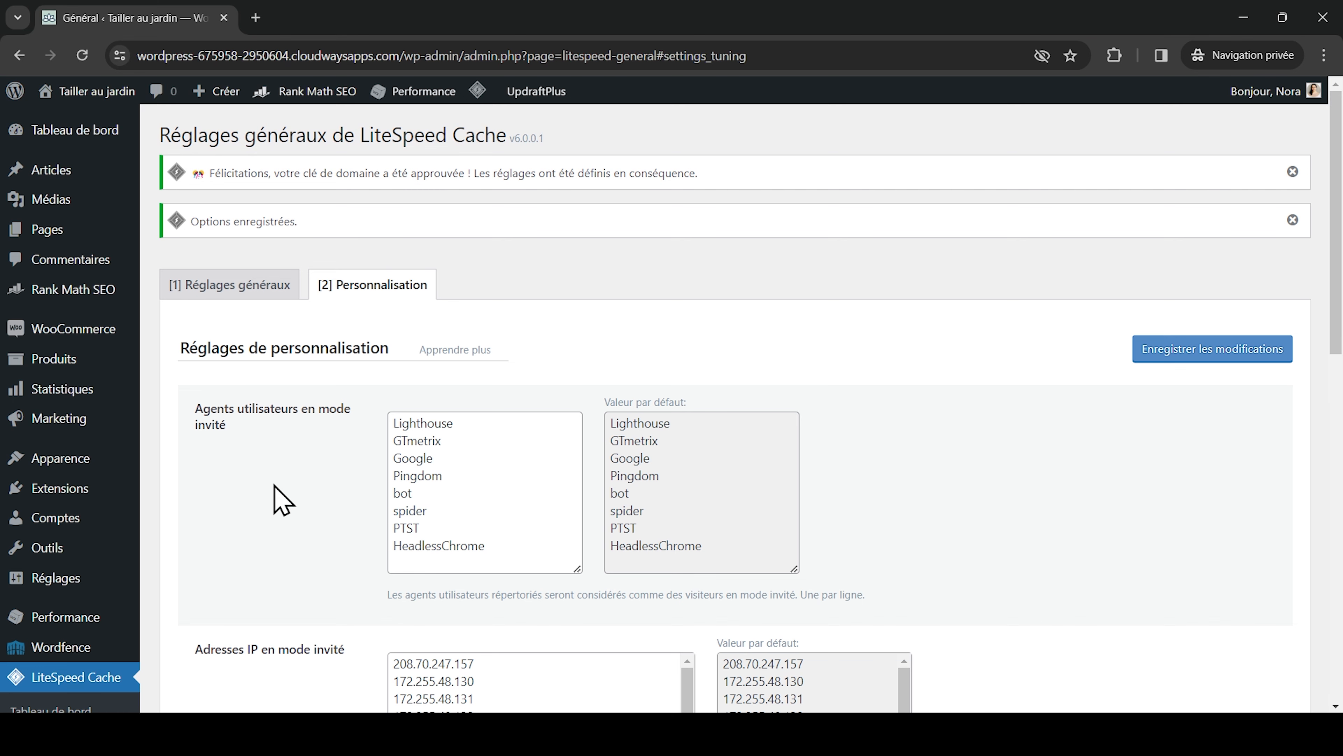
{"action": "scroll", "coordinate": [282, 500], "scroll_direction": "down", "scroll_amount": 5}
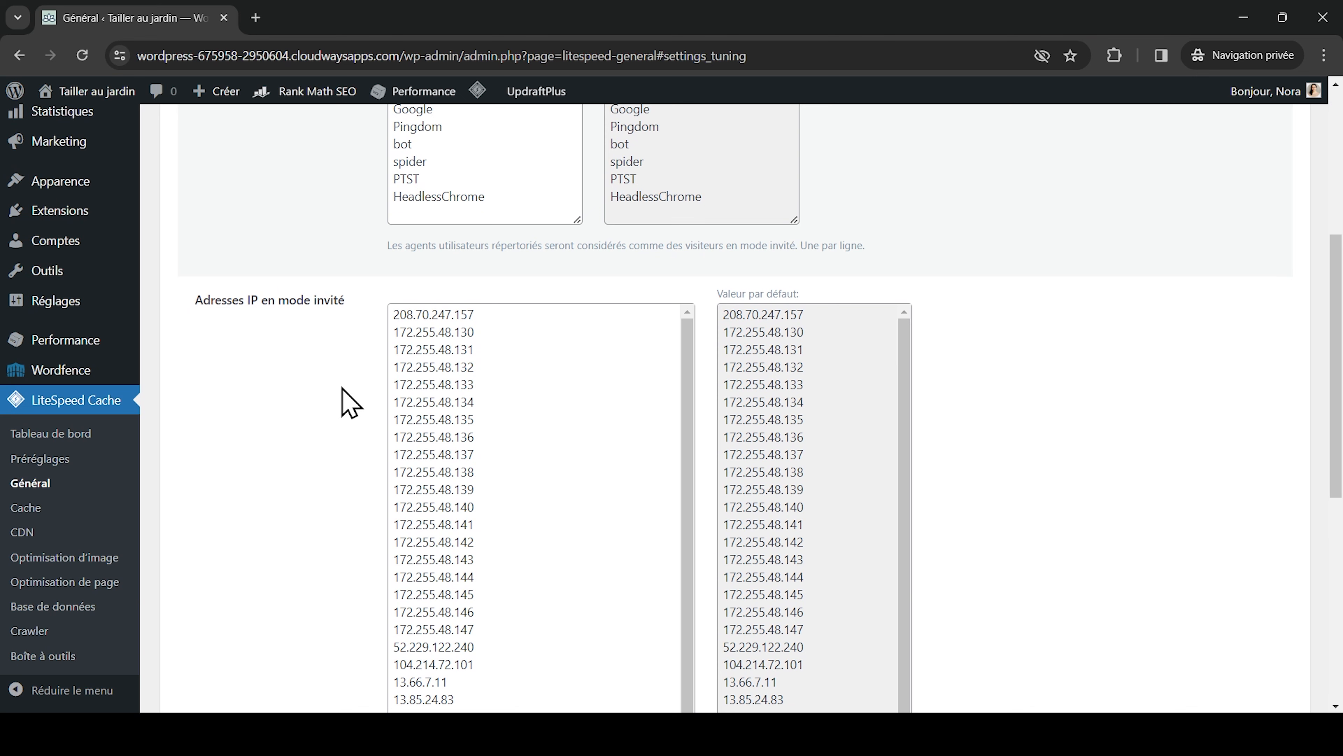
{"action": "scroll", "coordinate": [346, 402], "scroll_direction": "down", "scroll_amount": 7}
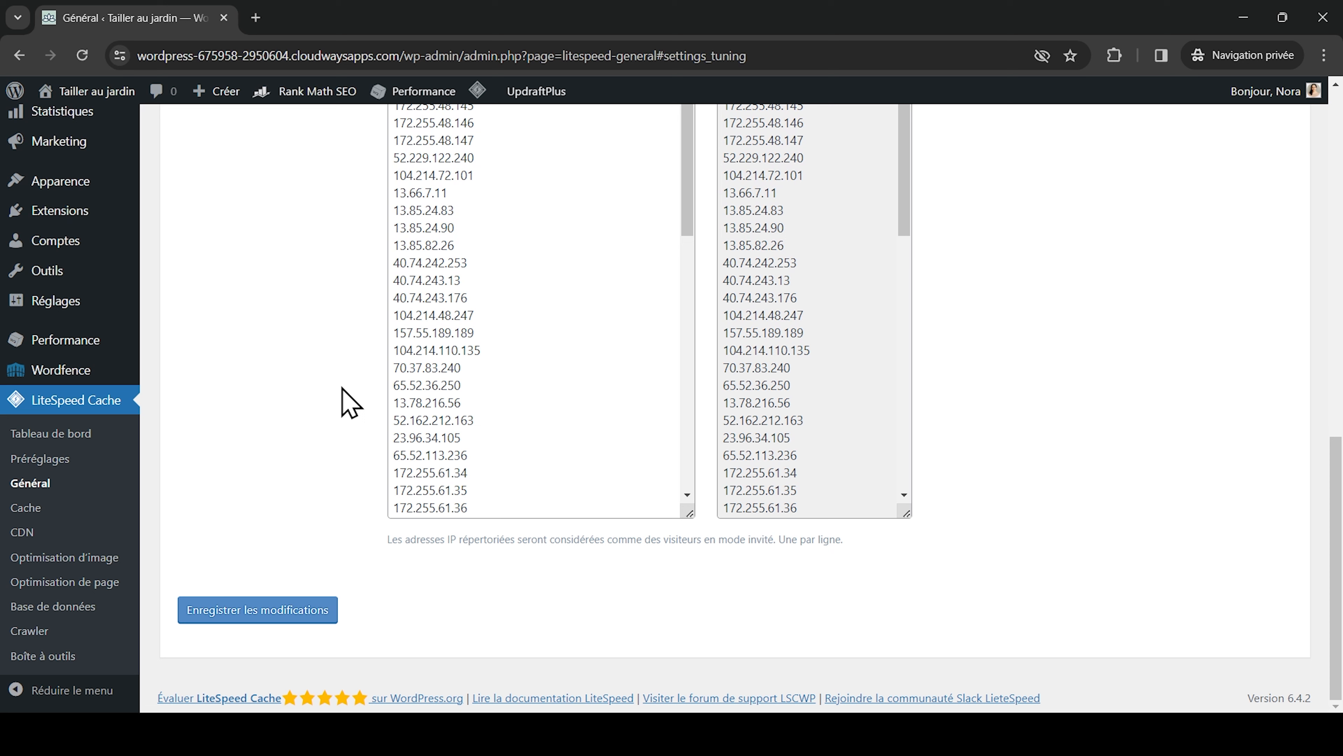
{"action": "left_click", "coordinate": [250, 601]}
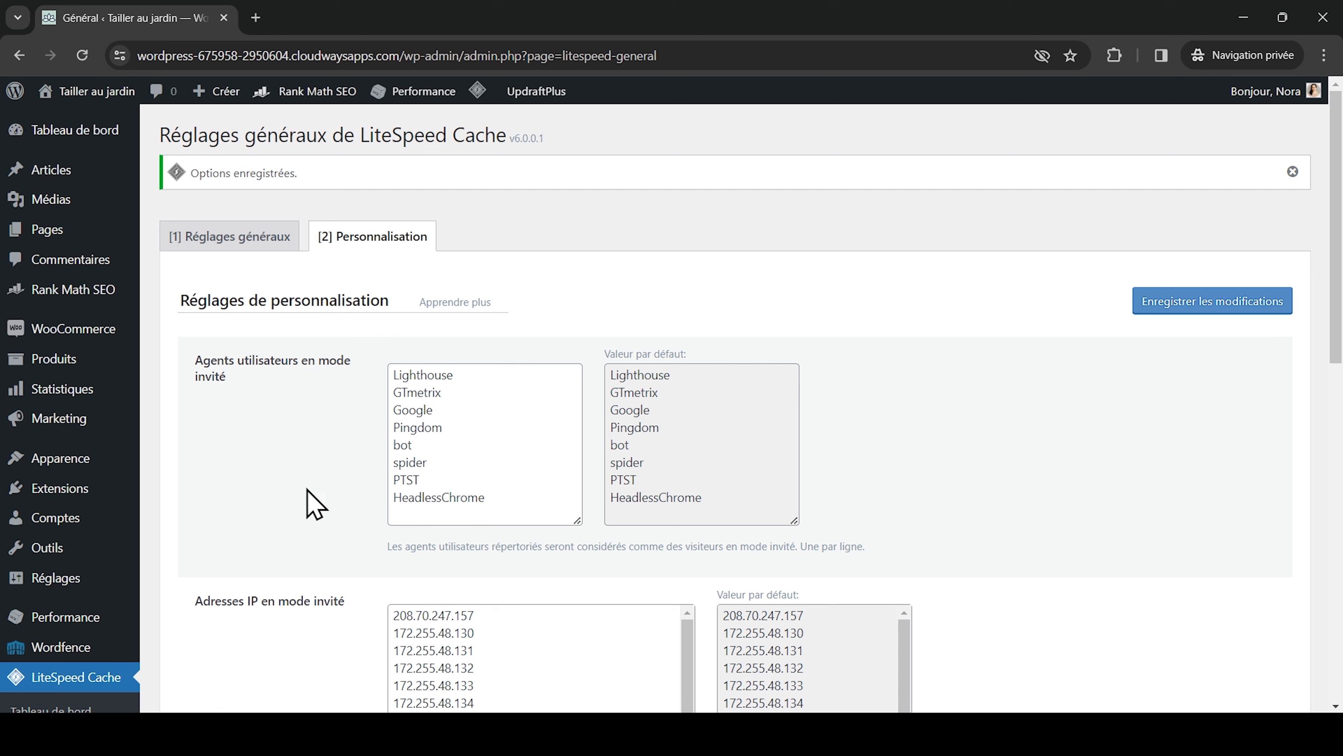
Open the Cache settings page of LiteSpeed Cache.
{"action": "scroll", "coordinate": [339, 512], "scroll_direction": "down", "scroll_amount": 4}
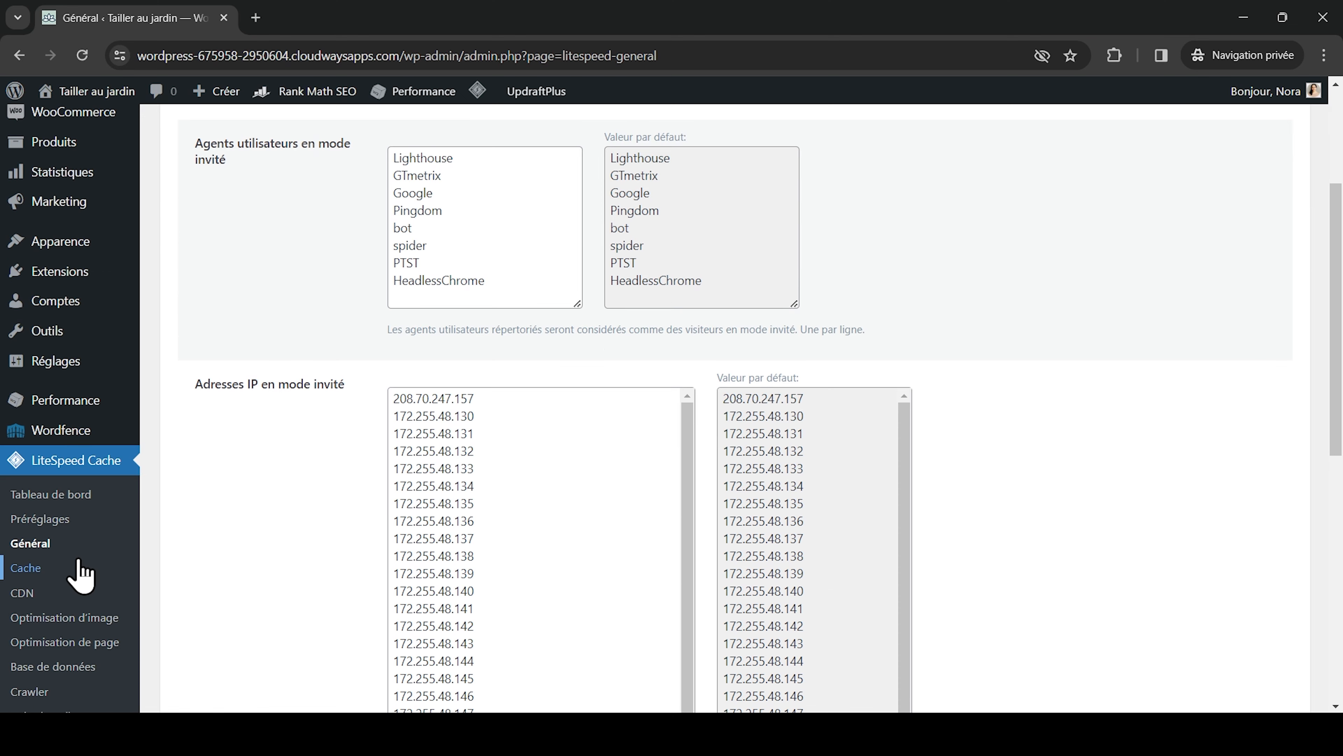
{"action": "left_click", "coordinate": [63, 572]}
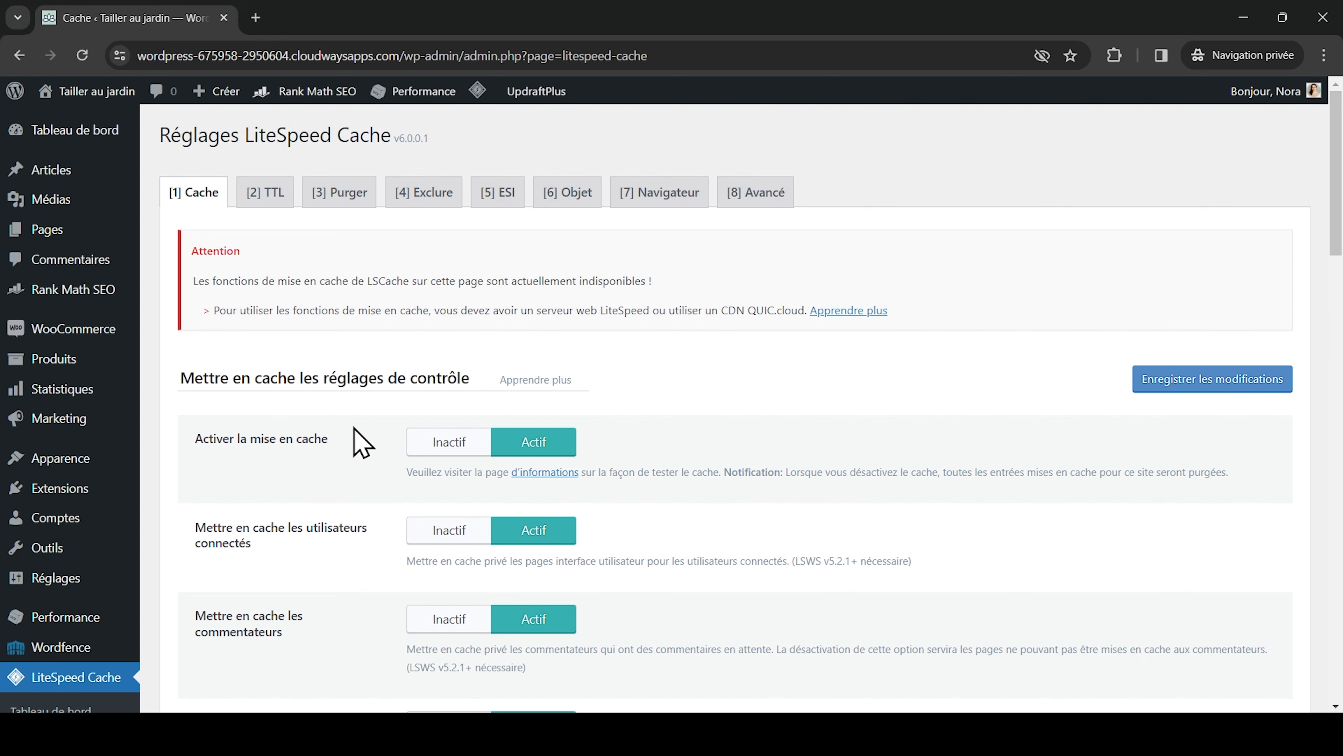
Set Cache mobile to Actif in the cache control settings and check the mobile user agent list.
{"action": "scroll", "coordinate": [376, 435], "scroll_direction": "down", "scroll_amount": 10}
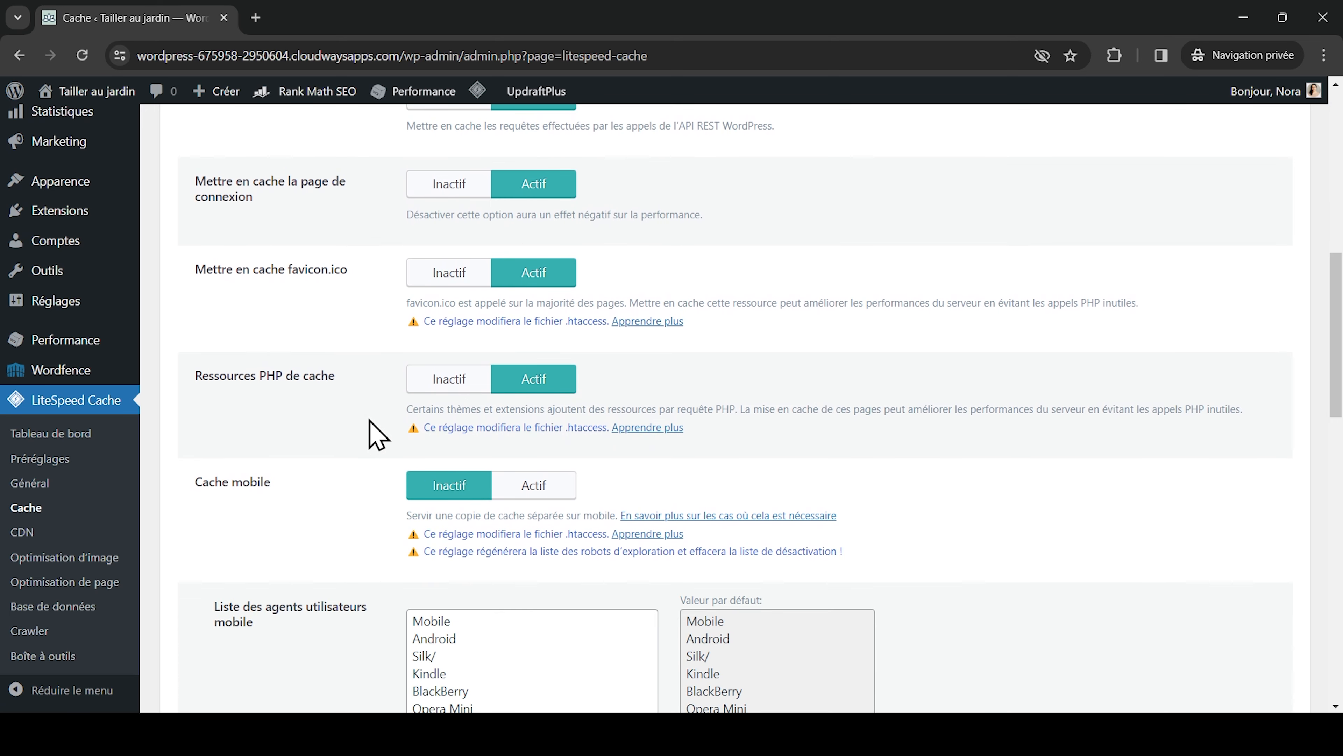
{"action": "left_click", "coordinate": [548, 486]}
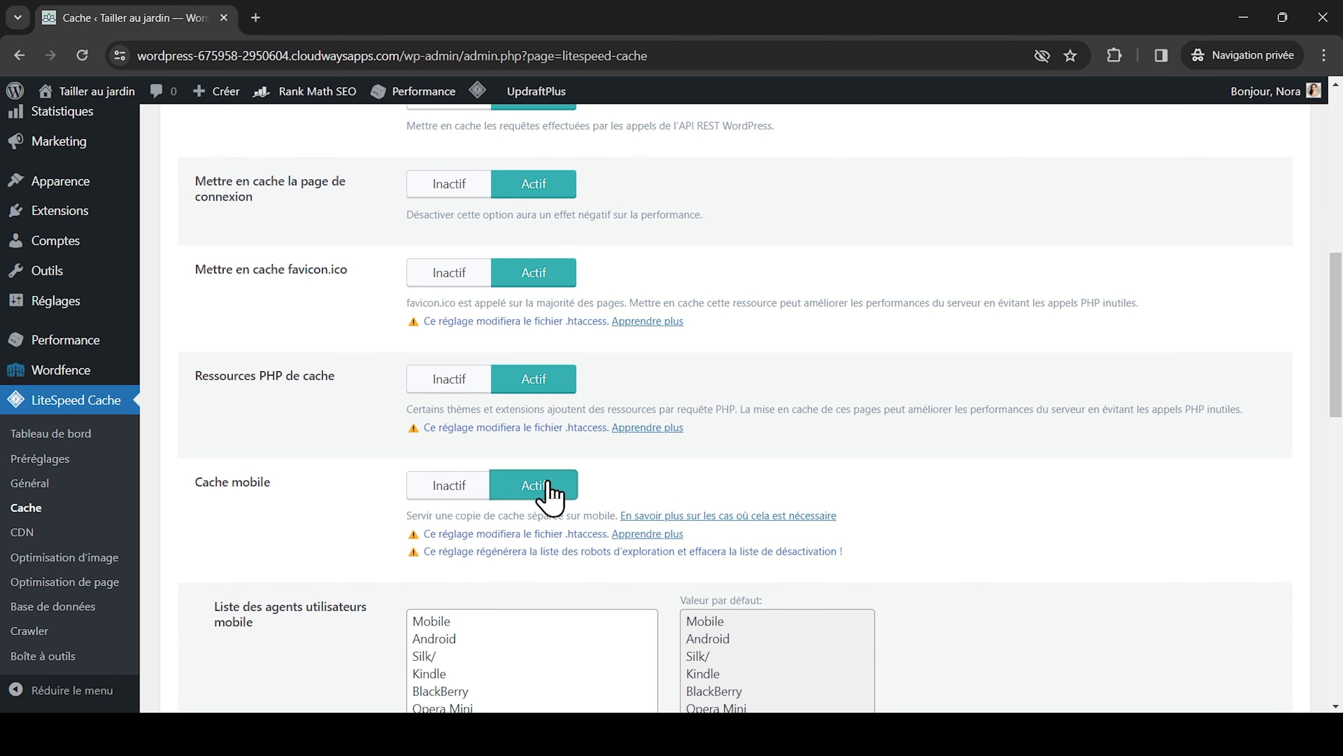
{"action": "scroll", "coordinate": [339, 492], "scroll_direction": "down", "scroll_amount": 3}
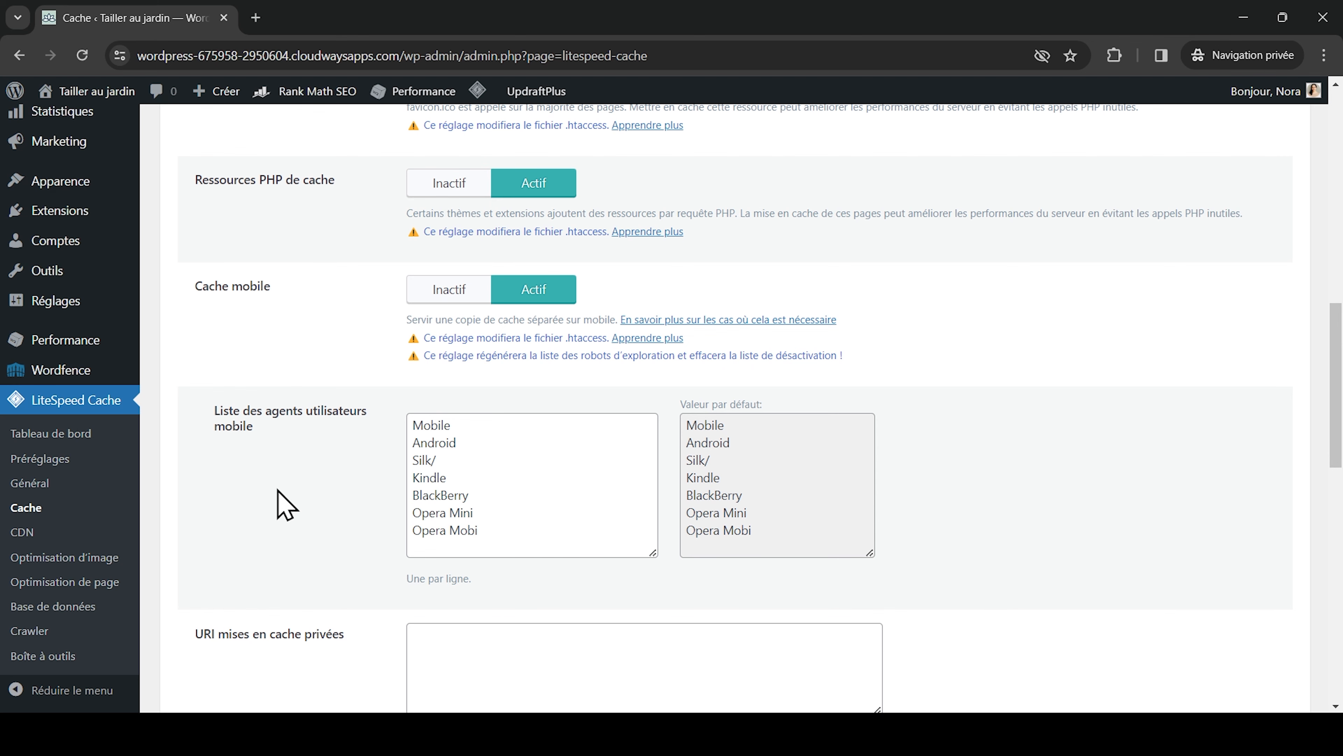
Review the private cached URIs, forced cache URLs, forced public cache URLs and Supprimer la chaîne de requête fields.
{"action": "scroll", "coordinate": [286, 507], "scroll_direction": "down", "scroll_amount": 4}
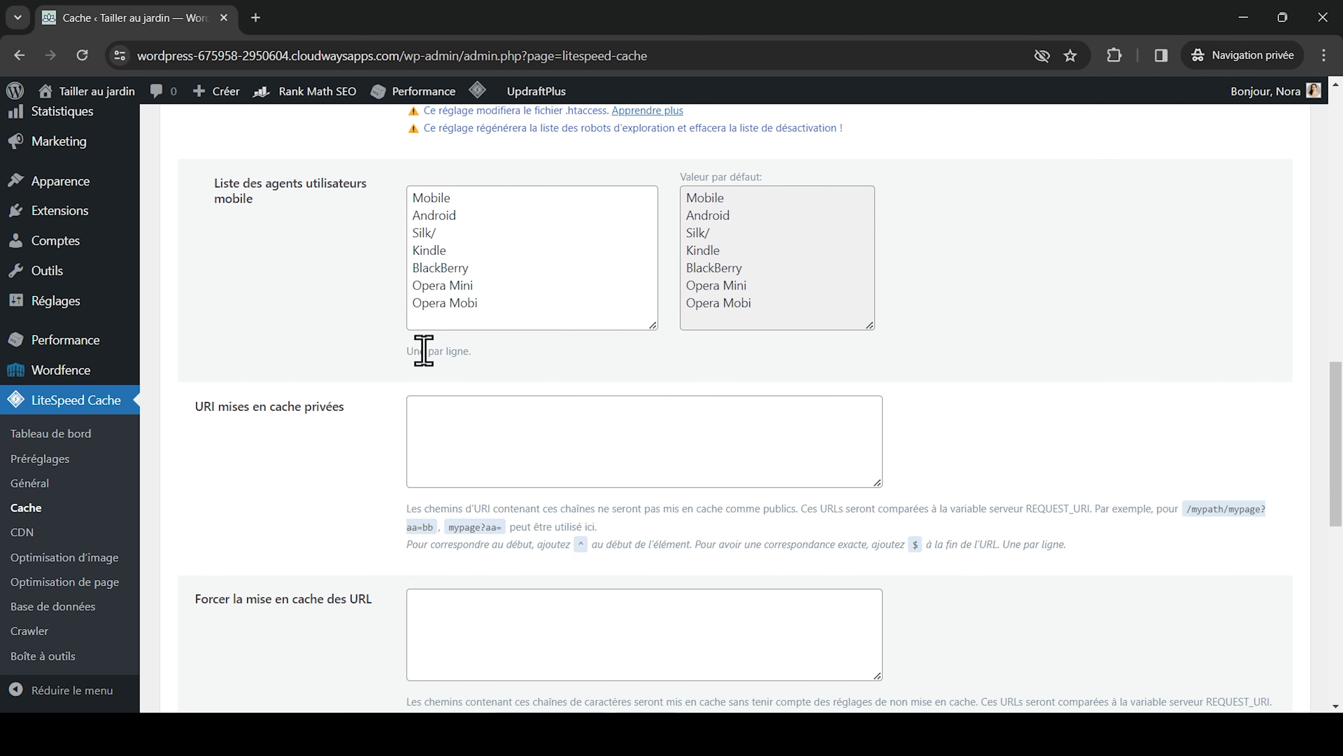
{"action": "scroll", "coordinate": [334, 450], "scroll_direction": "down", "scroll_amount": 4}
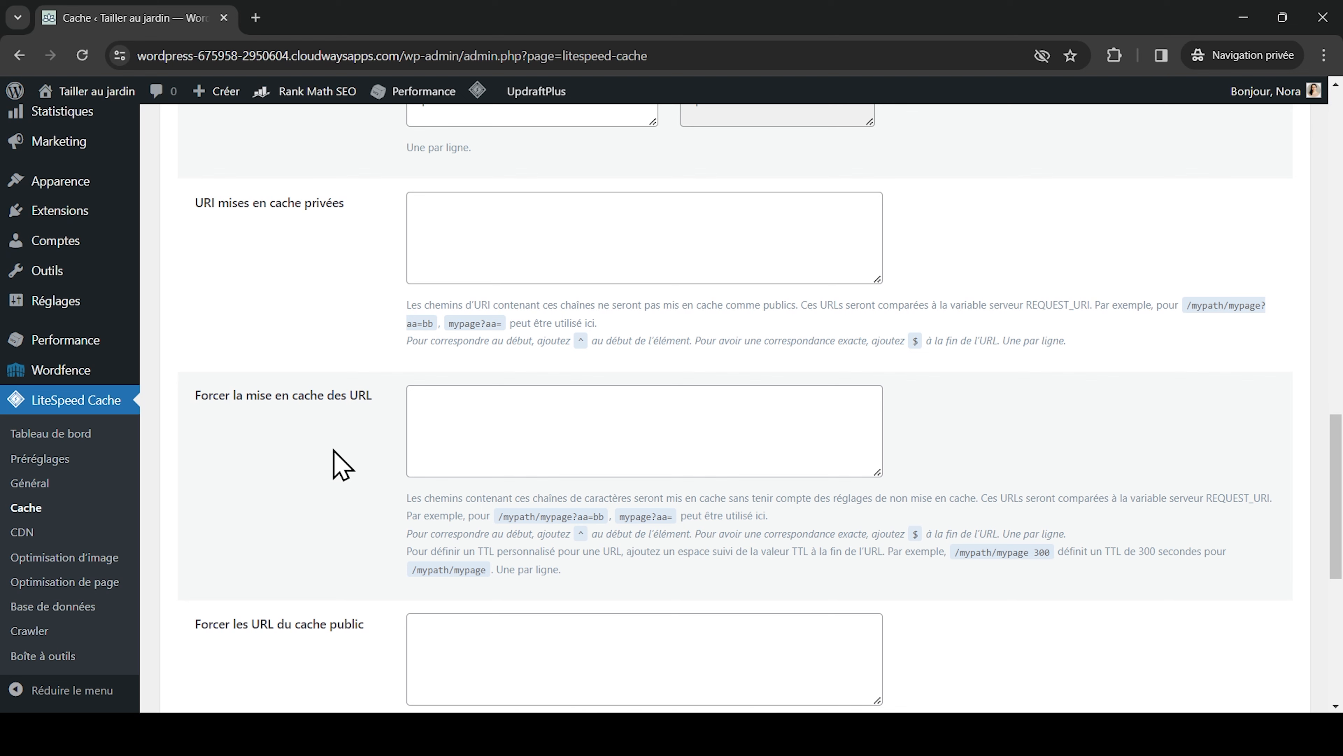
{"action": "scroll", "coordinate": [359, 555], "scroll_direction": "down", "scroll_amount": 4}
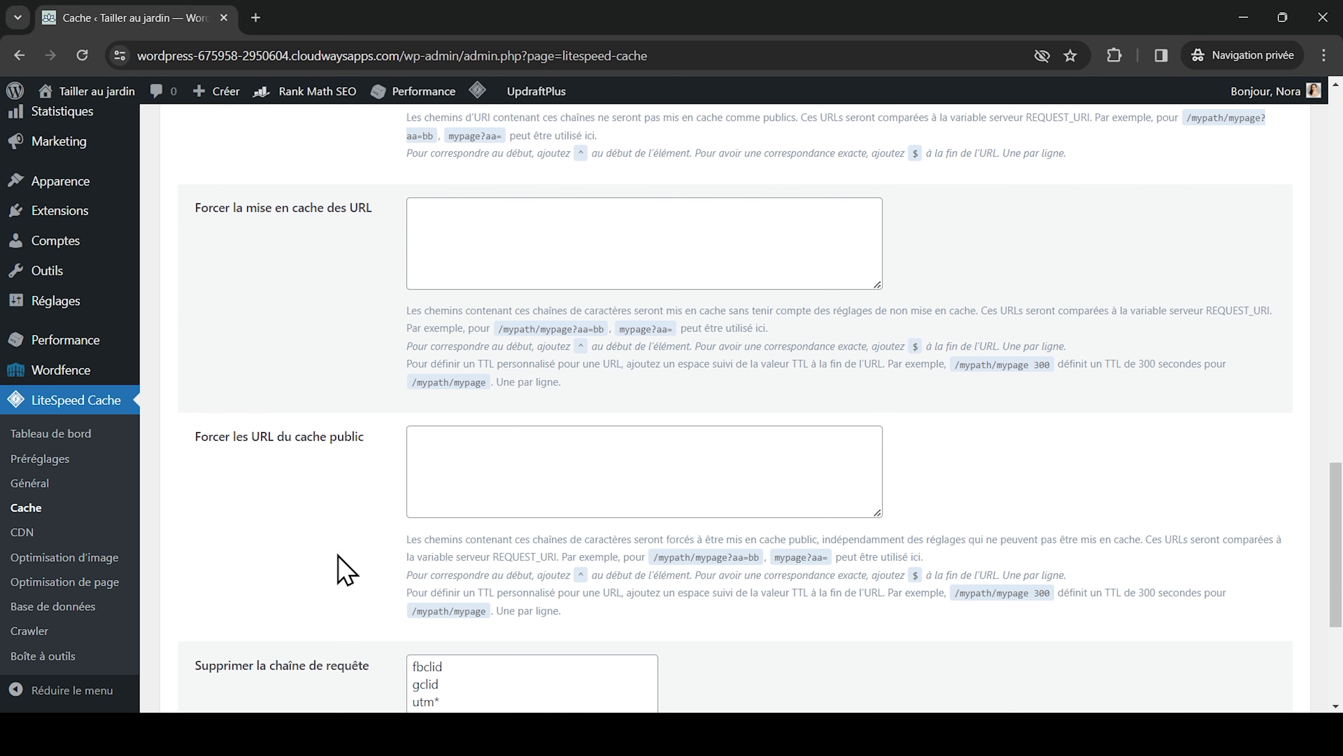
{"action": "scroll", "coordinate": [345, 565], "scroll_direction": "down", "scroll_amount": 5}
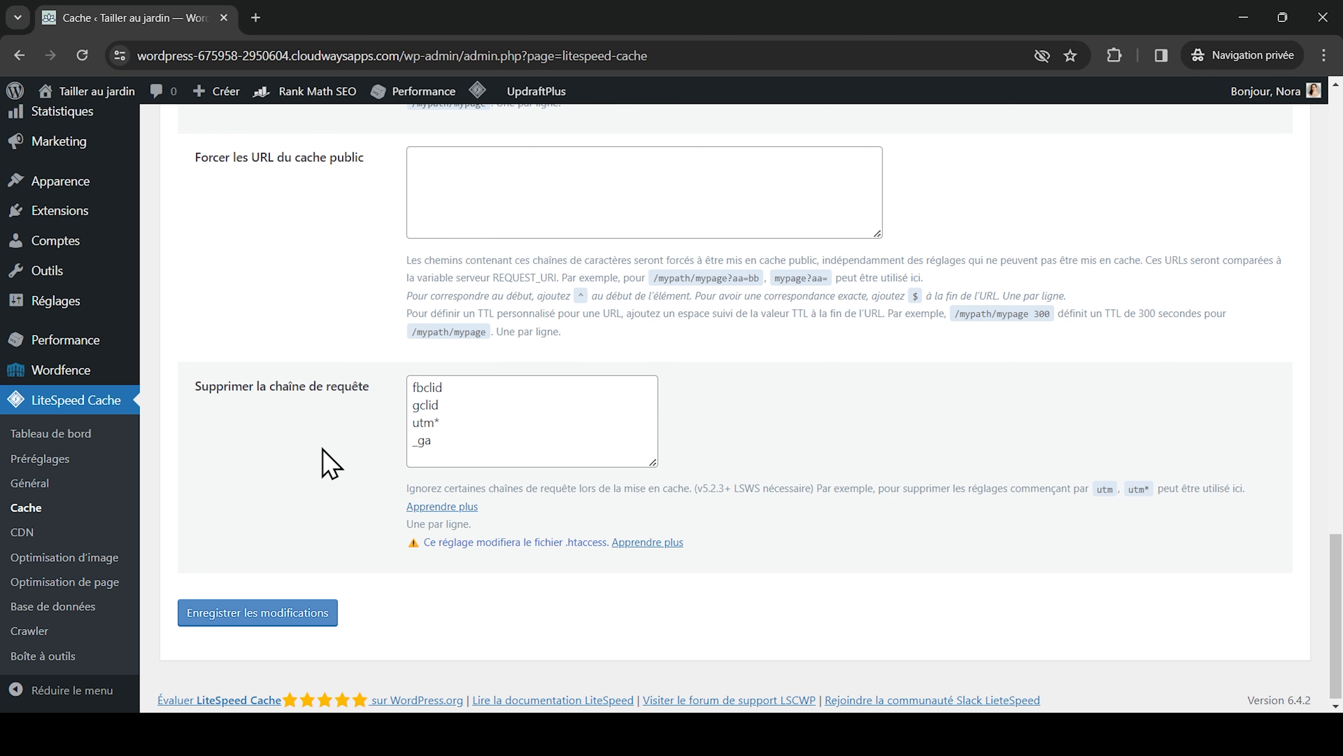
{"action": "scroll", "coordinate": [329, 463], "scroll_direction": "up", "scroll_amount": 20}
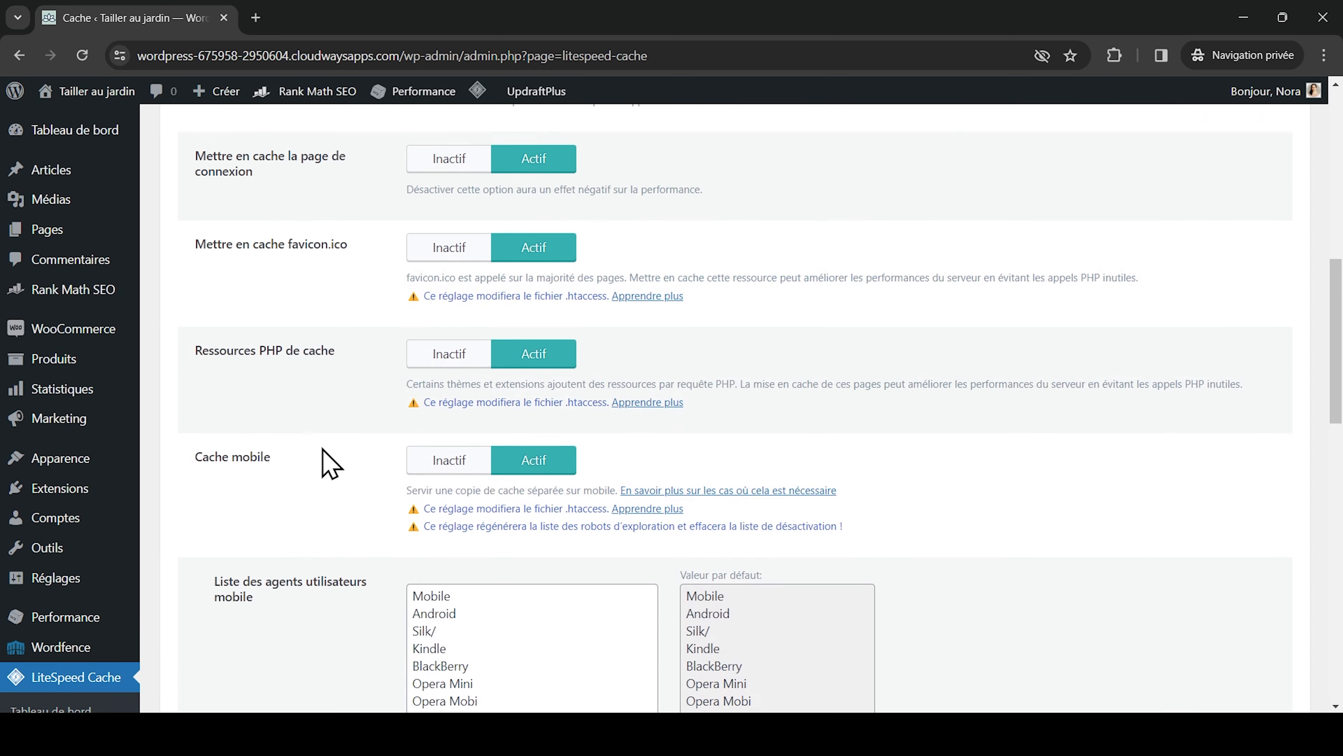
{"action": "scroll", "coordinate": [329, 463], "scroll_direction": "up", "scroll_amount": 7}
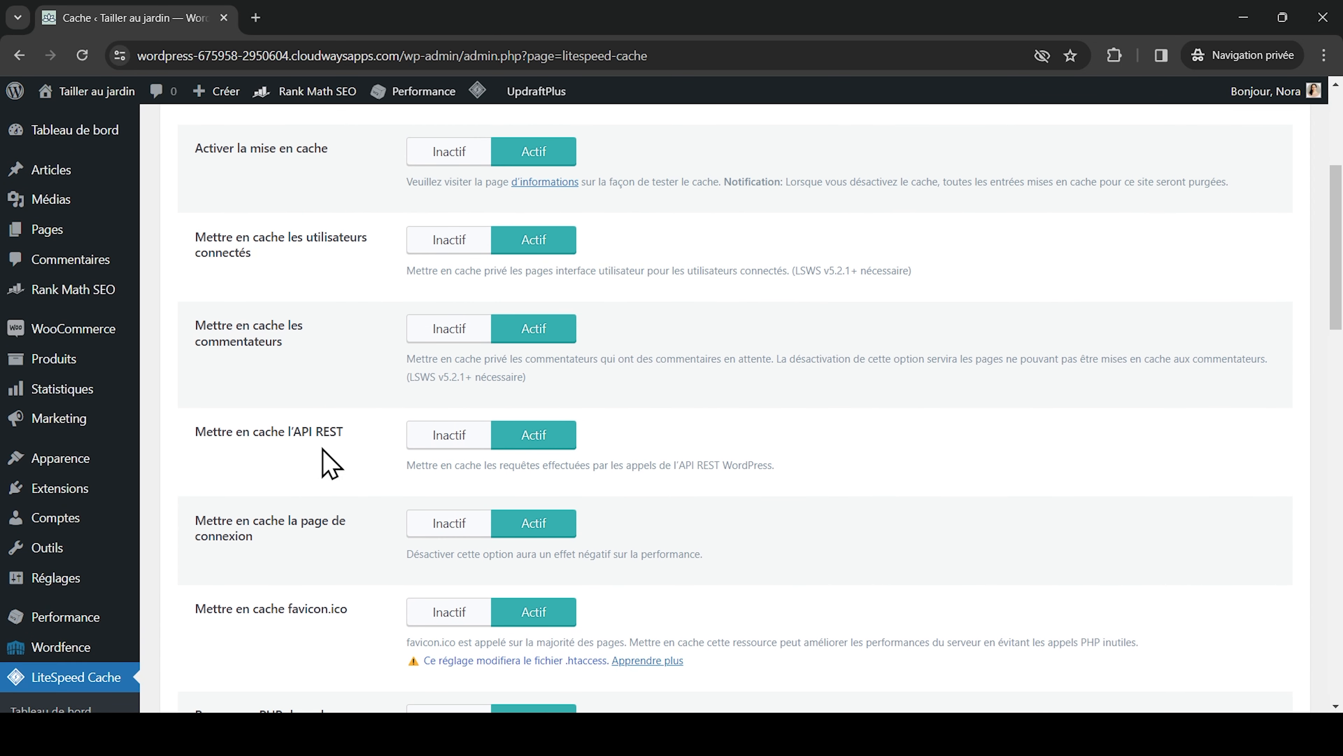
Review all cache control options from Activer la mise en cache to the query string list and save the changes.
{"action": "scroll", "coordinate": [329, 463], "scroll_direction": "up", "scroll_amount": 2}
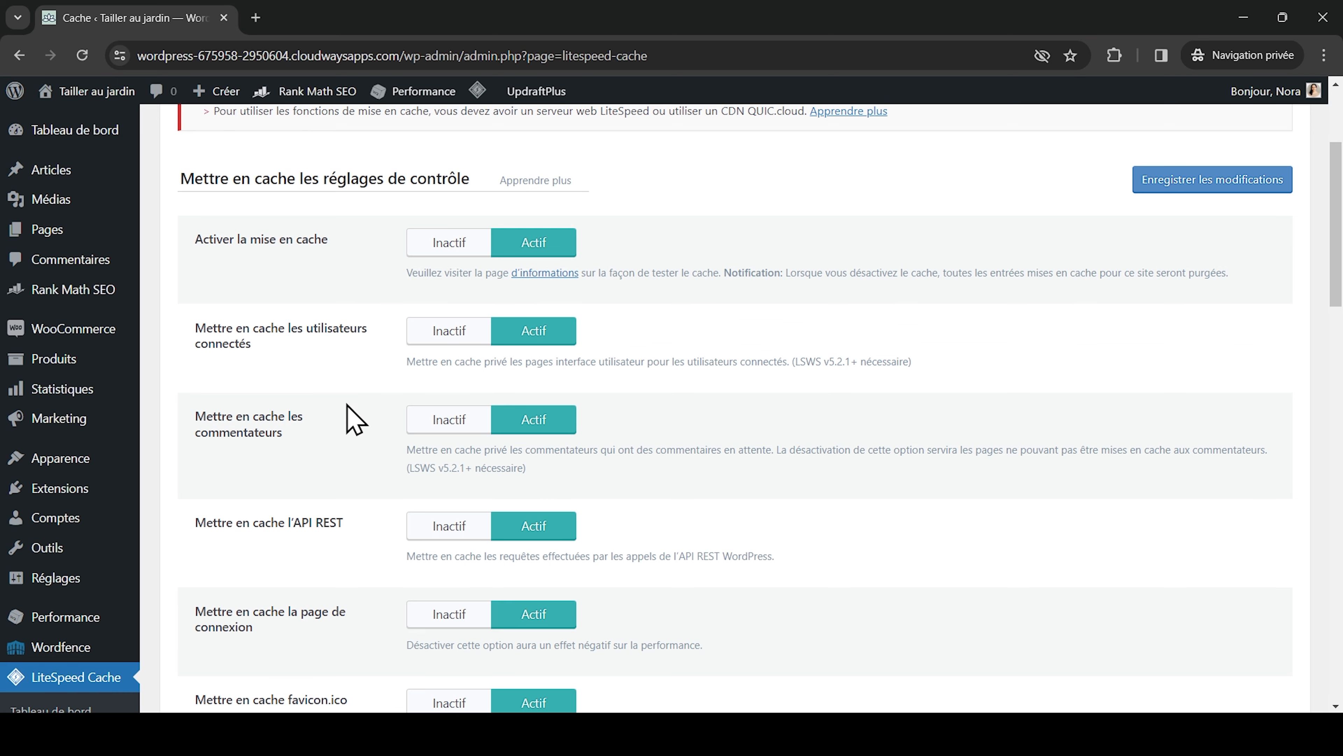
{"action": "scroll", "coordinate": [347, 404], "scroll_direction": "down", "scroll_amount": 3}
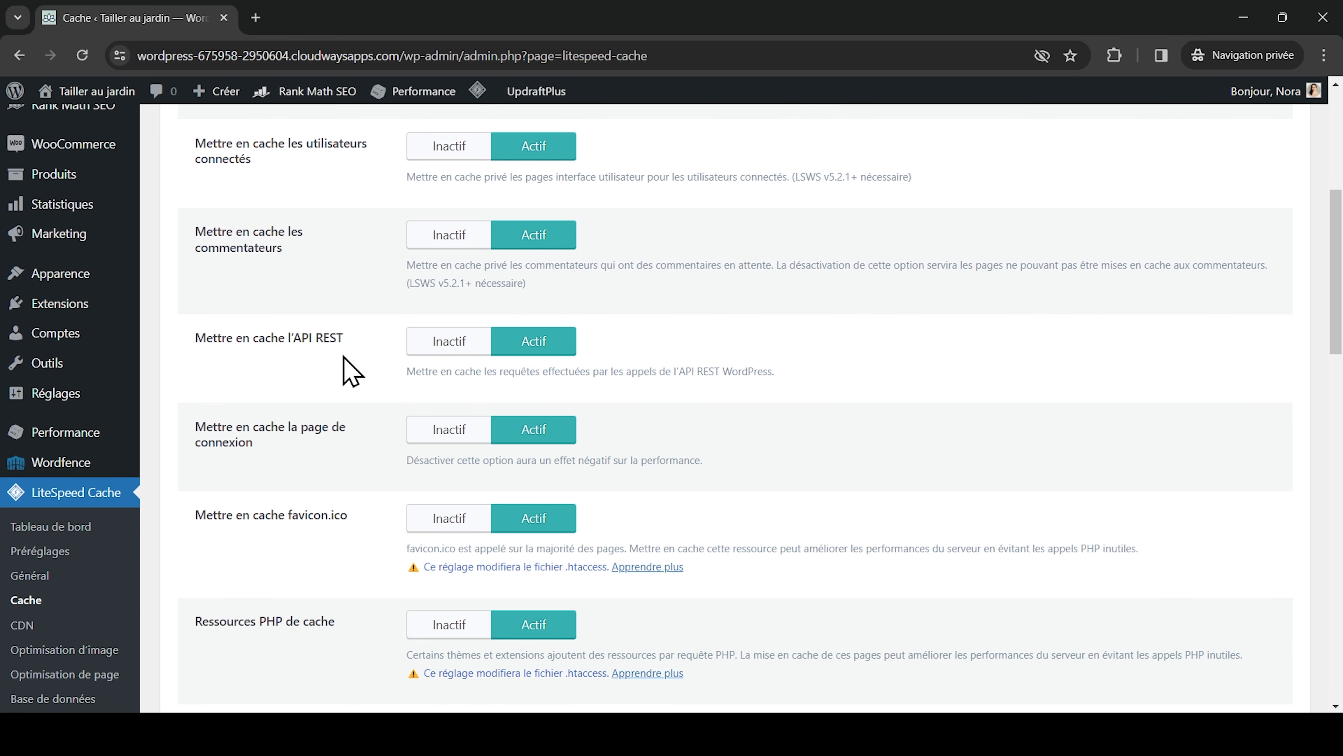
{"action": "scroll", "coordinate": [345, 414], "scroll_direction": "down", "scroll_amount": 2}
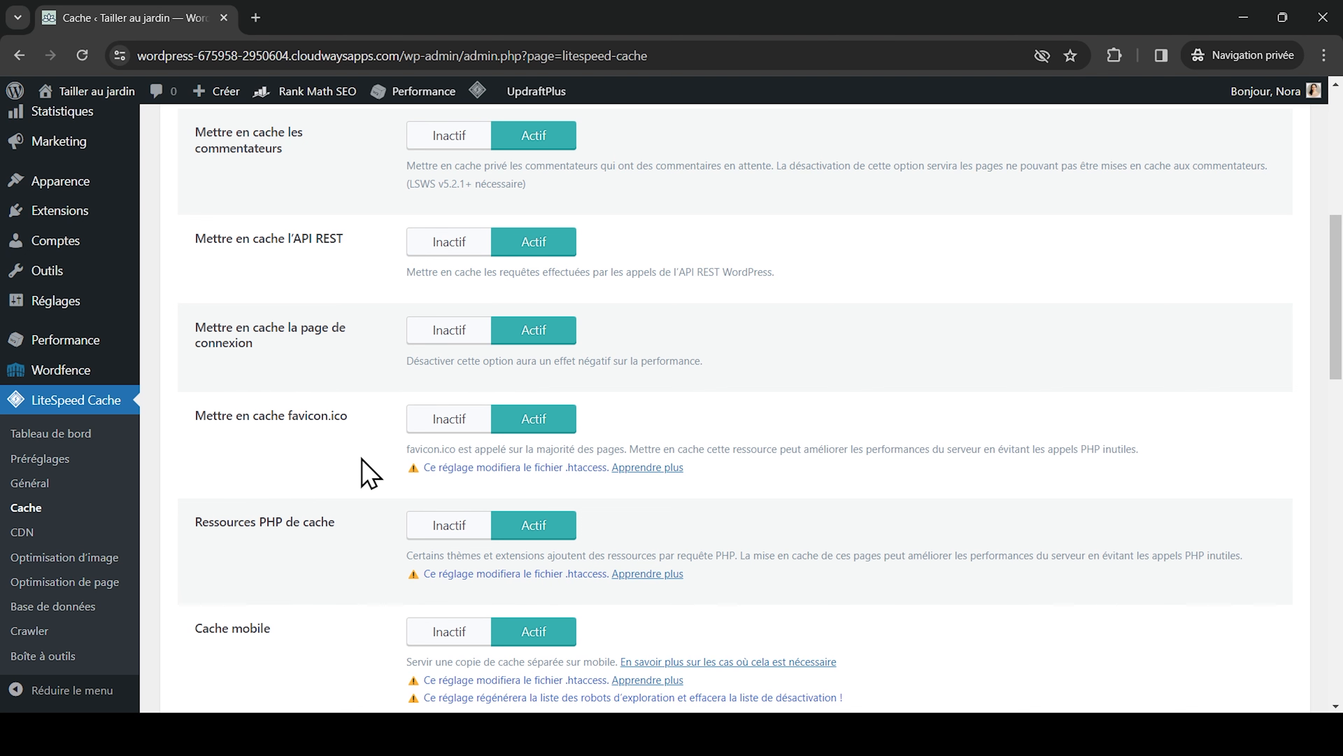
{"action": "scroll", "coordinate": [360, 460], "scroll_direction": "down", "scroll_amount": 2}
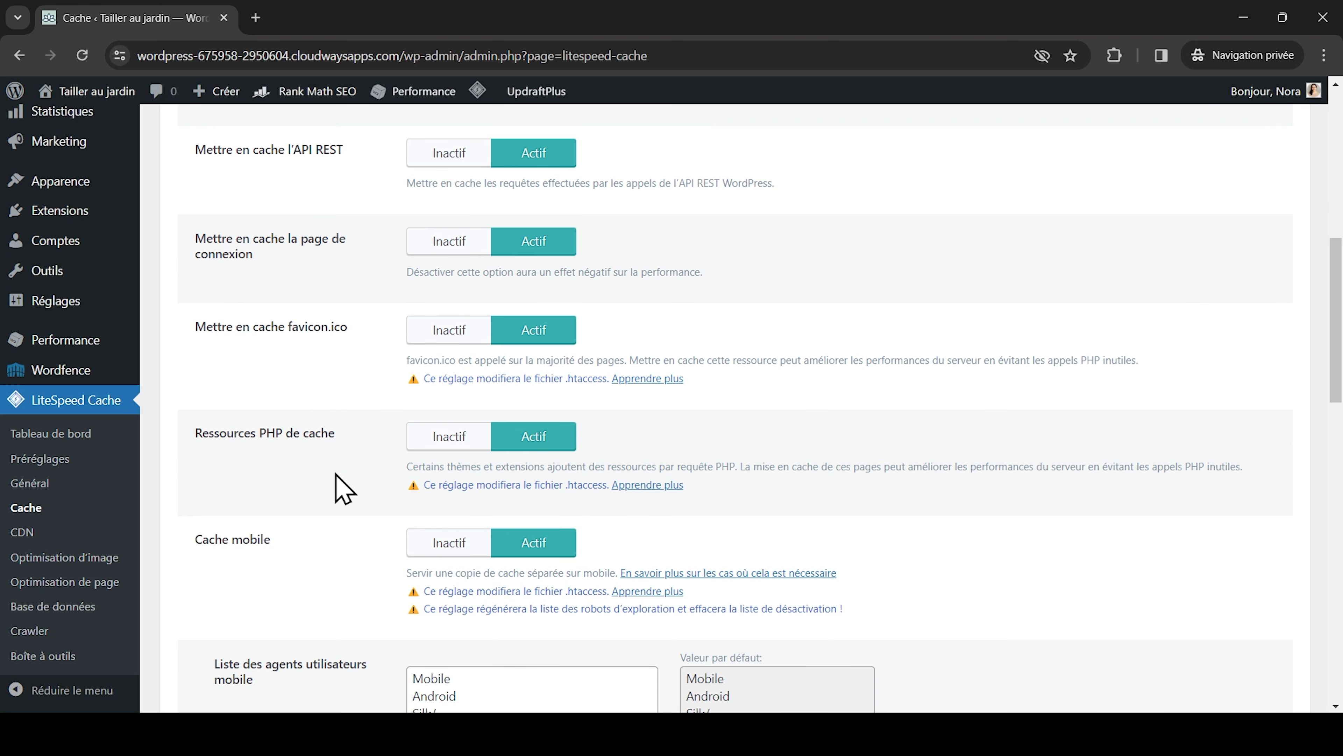
{"action": "scroll", "coordinate": [344, 489], "scroll_direction": "down", "scroll_amount": 3}
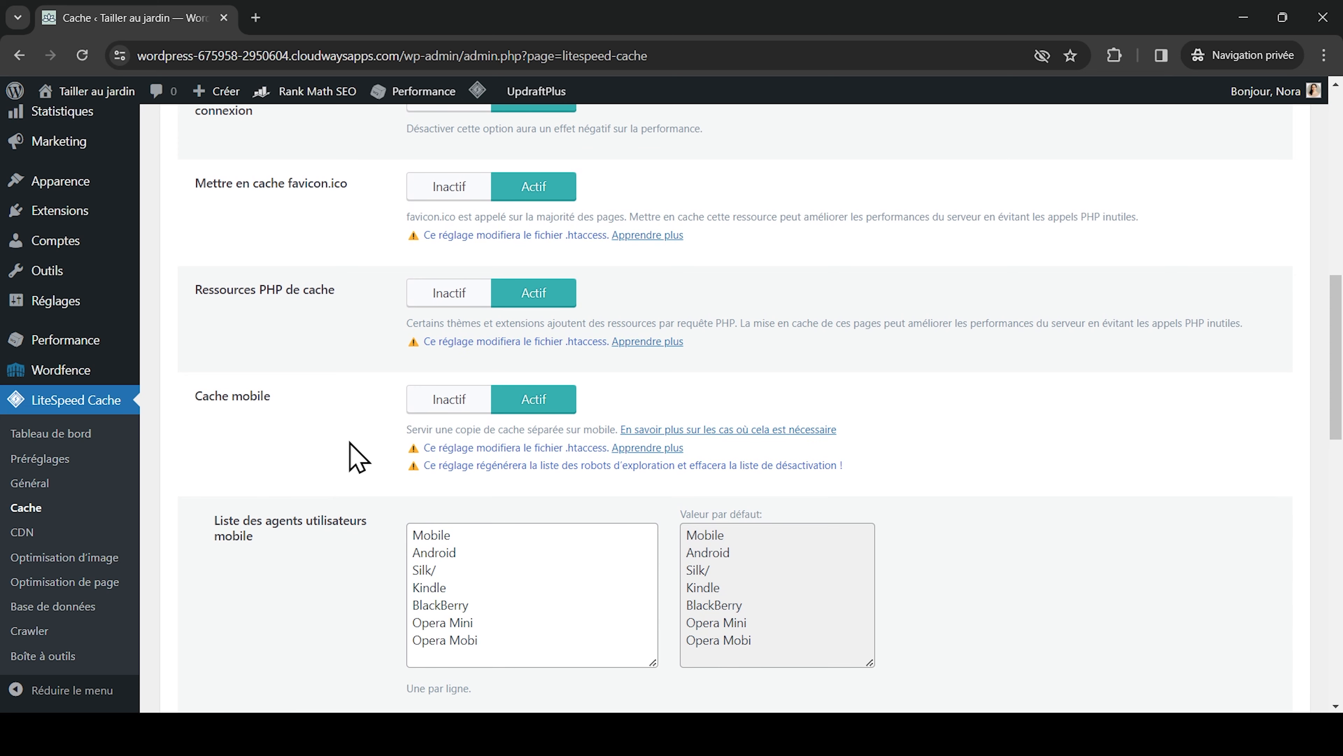
{"action": "scroll", "coordinate": [357, 458], "scroll_direction": "down", "scroll_amount": 9}
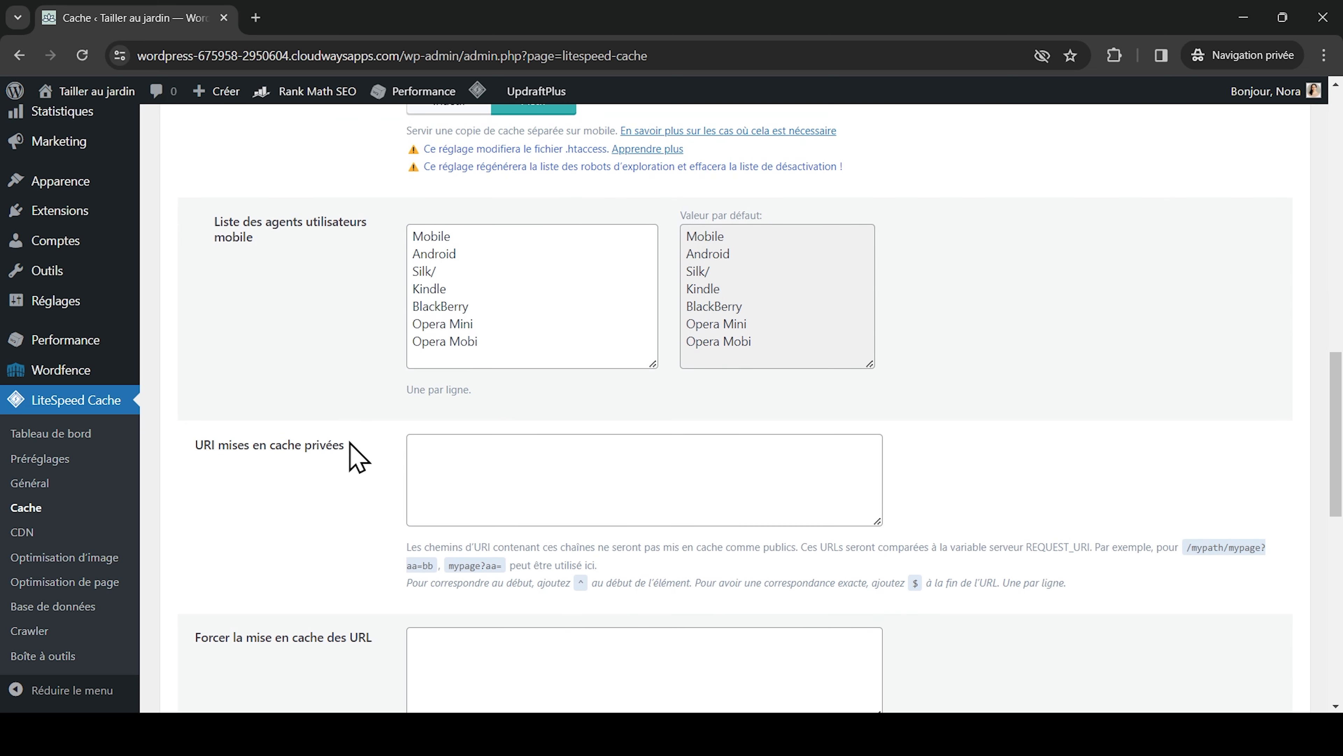
{"action": "scroll", "coordinate": [357, 457], "scroll_direction": "down", "scroll_amount": 8}
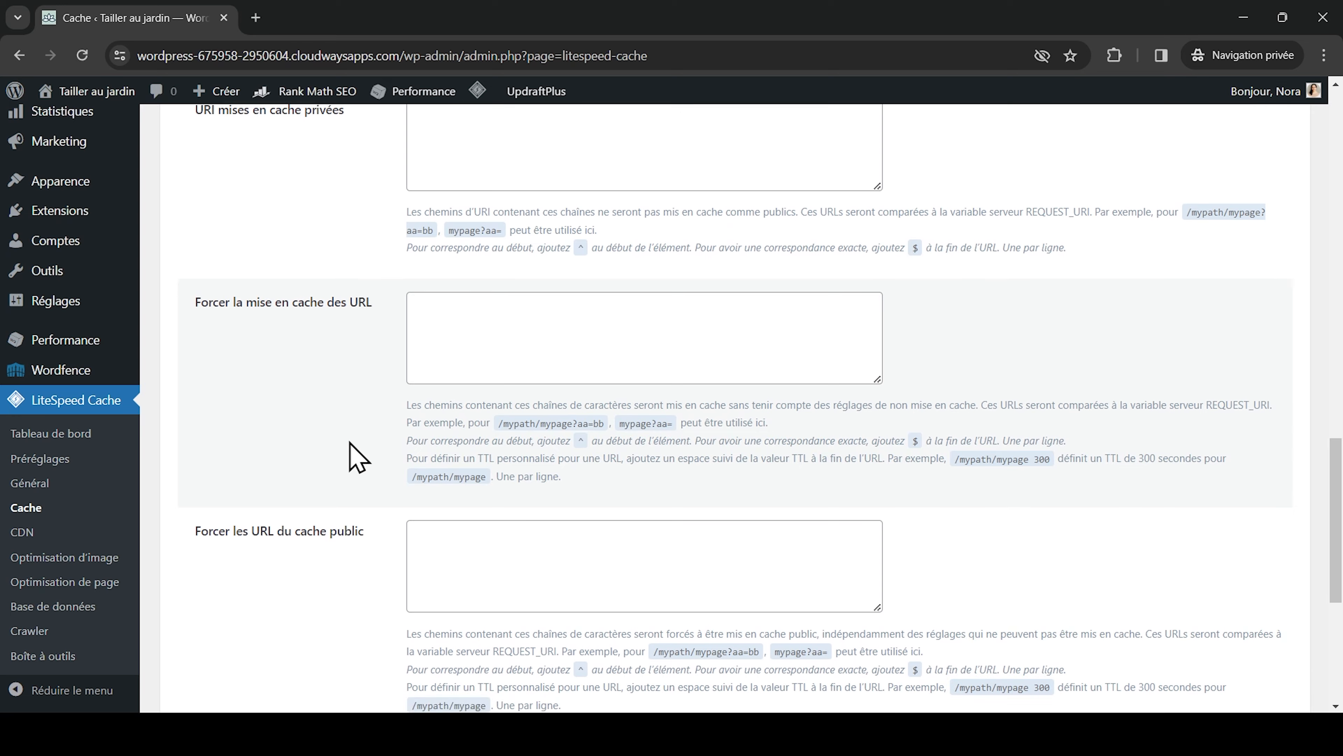
{"action": "scroll", "coordinate": [352, 450], "scroll_direction": "down", "scroll_amount": 3}
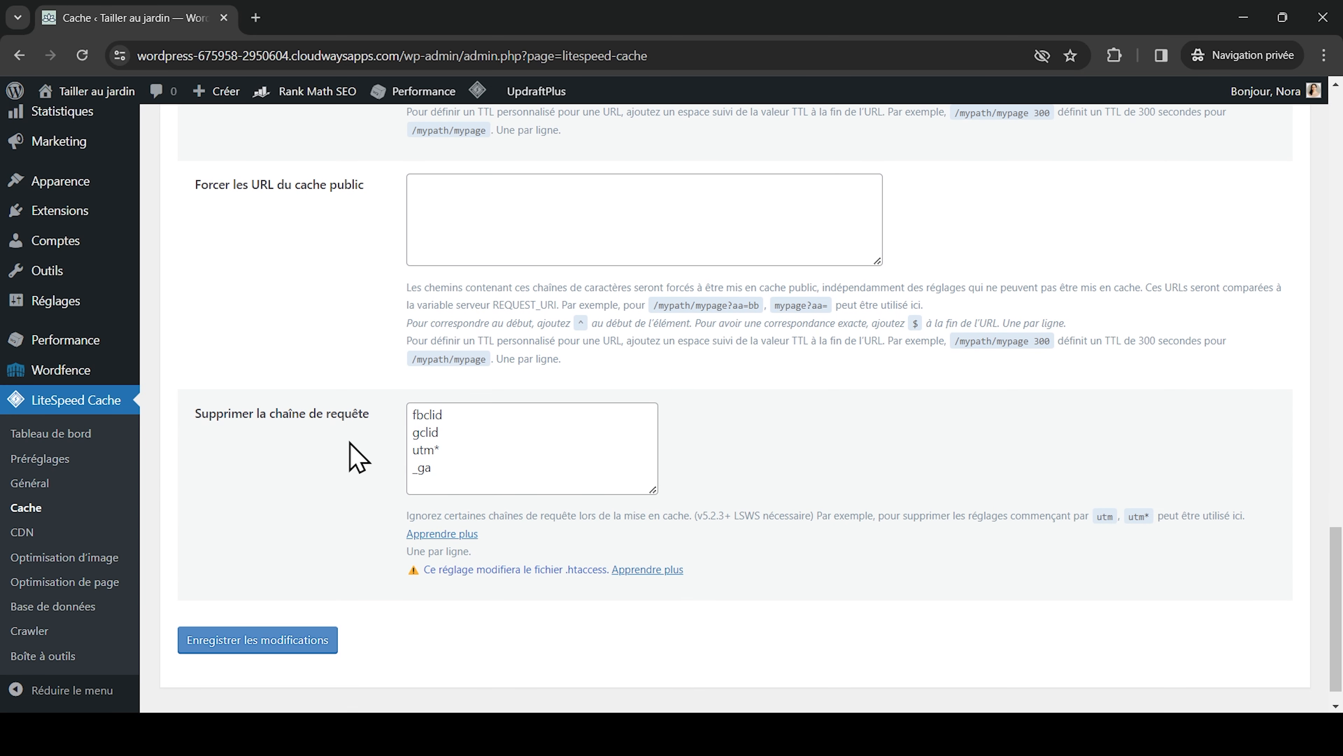
{"action": "left_click", "coordinate": [278, 641]}
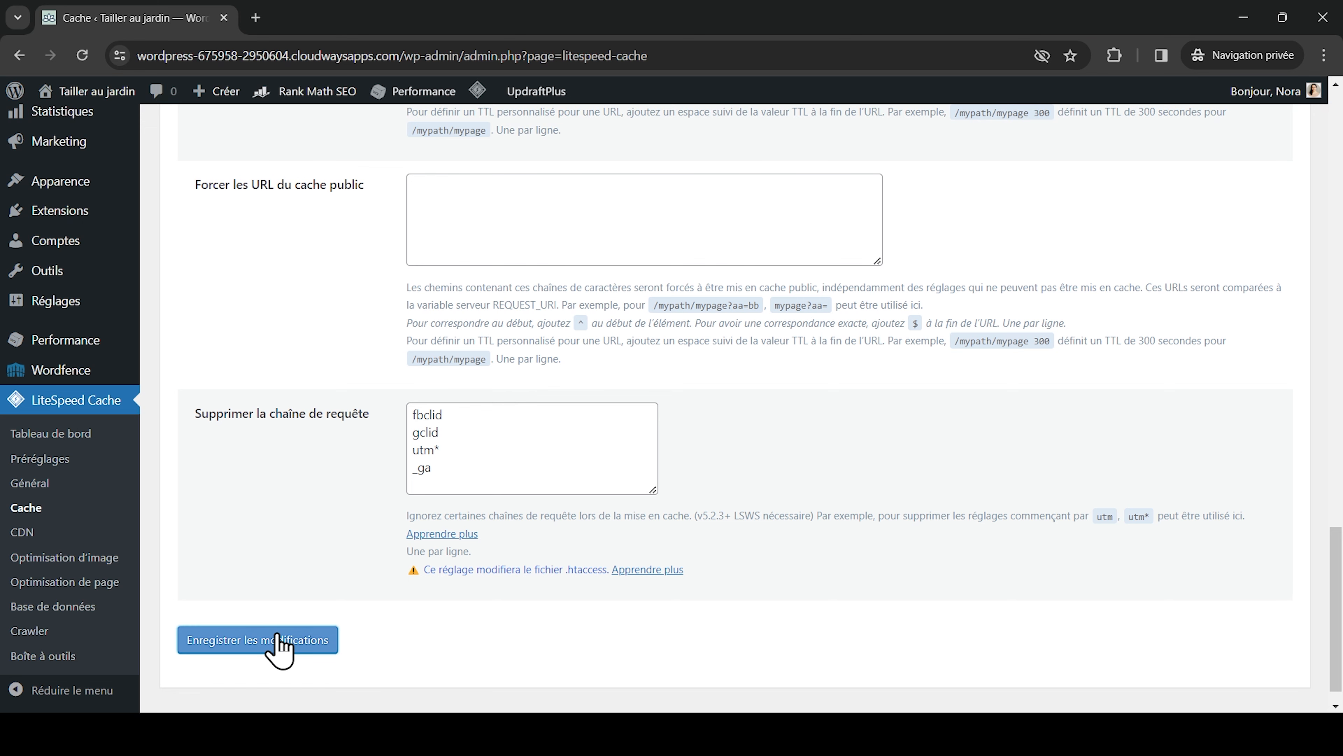
Review the TTL settings for the public, private, front page, feed, REST and HTTP status code caches.
{"action": "left_click", "coordinate": [259, 297]}
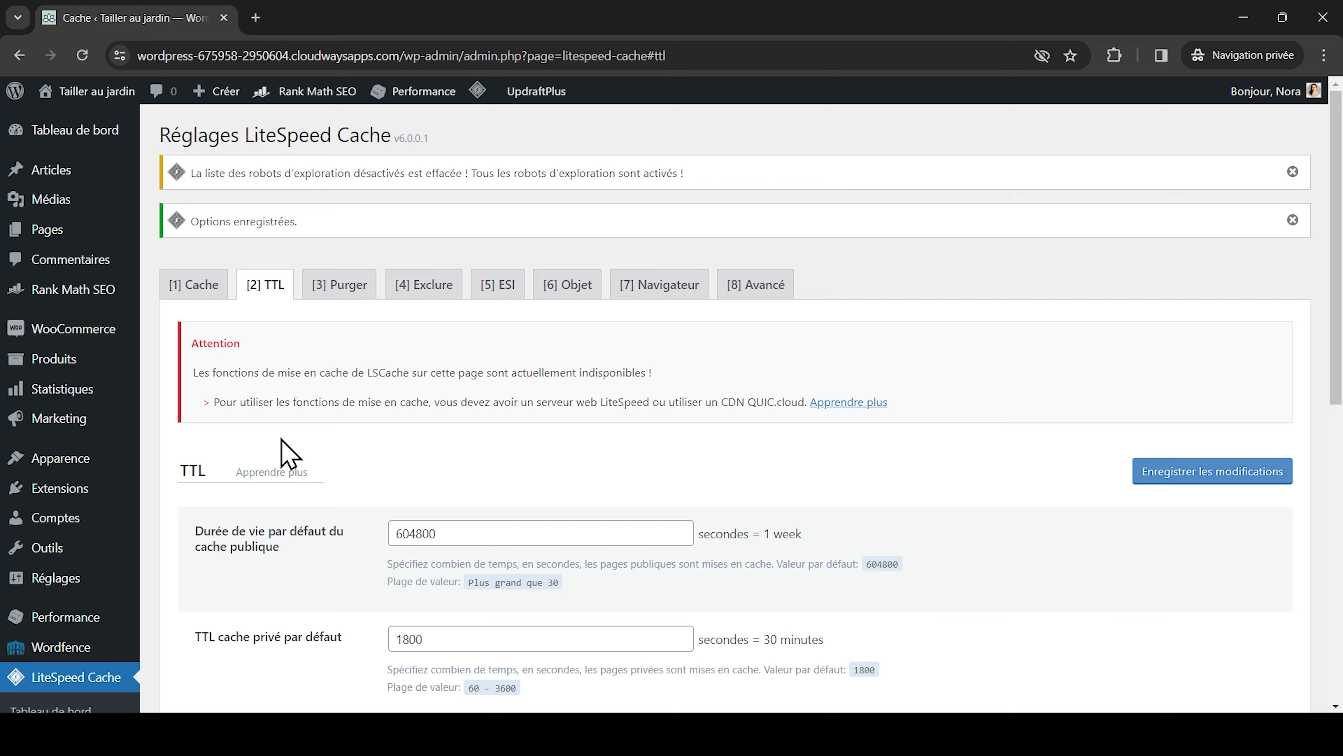
{"action": "scroll", "coordinate": [285, 450], "scroll_direction": "down", "scroll_amount": 3}
{"action": "scroll", "coordinate": [281, 438], "scroll_direction": "down", "scroll_amount": 7}
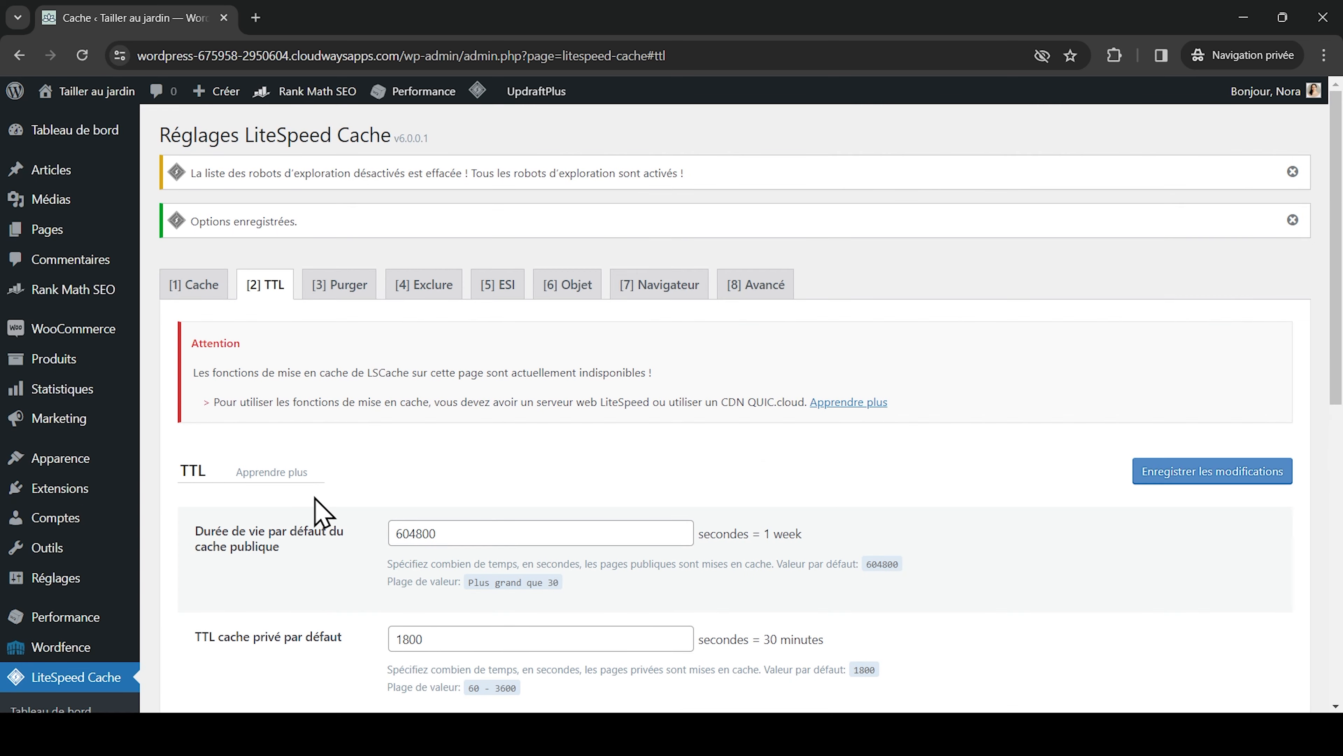
{"action": "scroll", "coordinate": [315, 497], "scroll_direction": "down", "scroll_amount": 4}
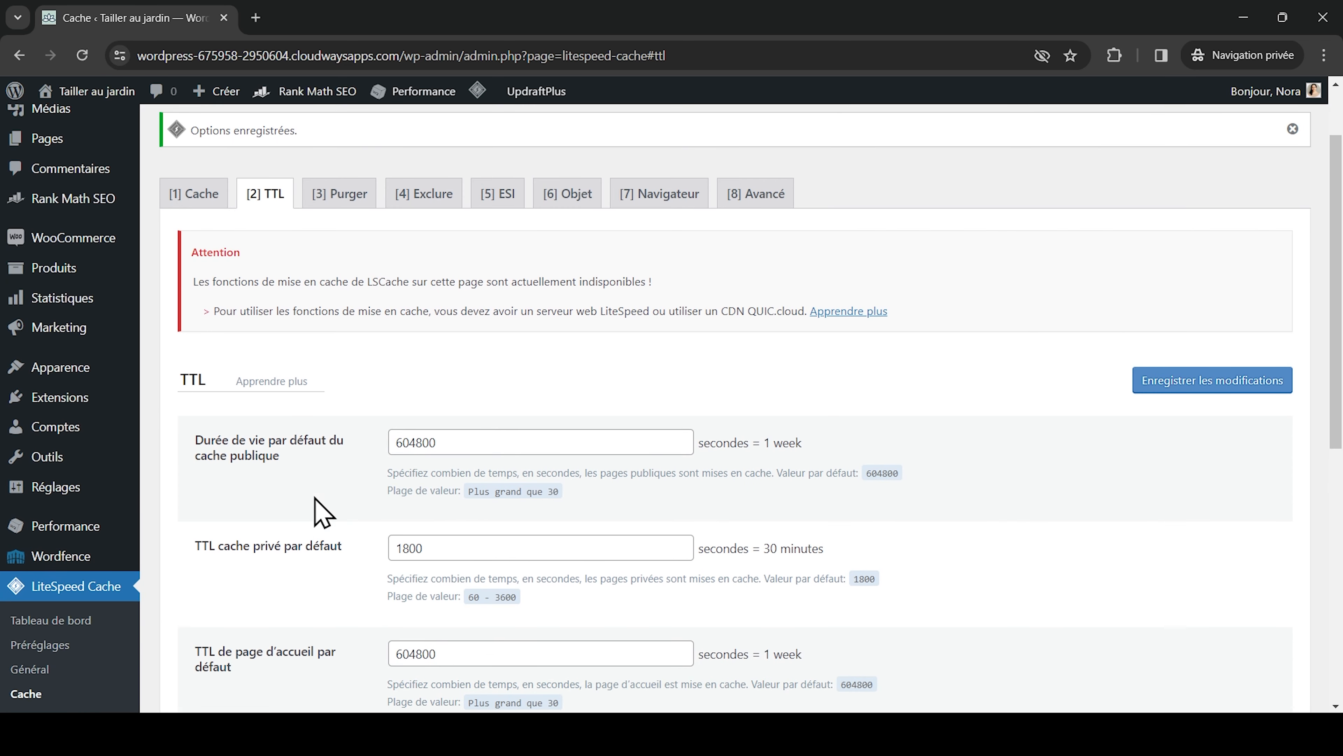
{"action": "scroll", "coordinate": [315, 497], "scroll_direction": "down", "scroll_amount": 4}
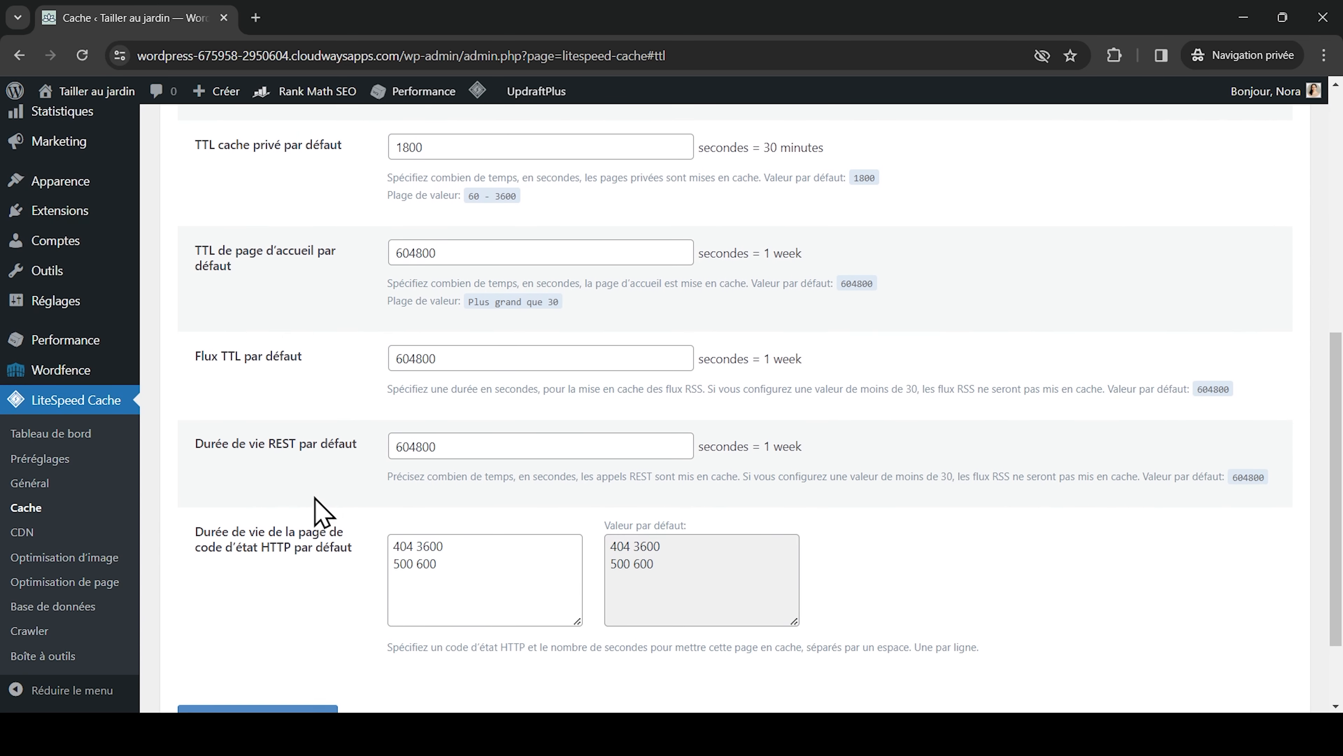
{"action": "scroll", "coordinate": [315, 498], "scroll_direction": "up", "scroll_amount": 4}
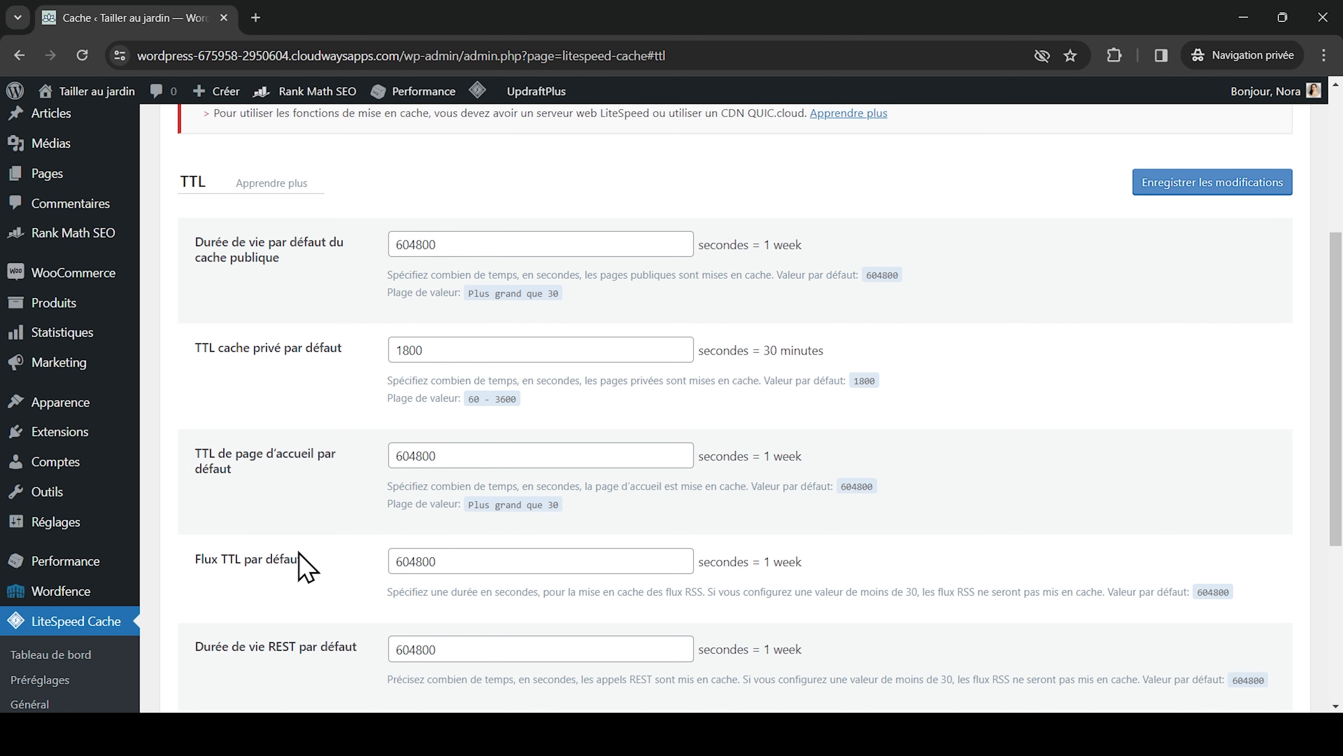
{"action": "scroll", "coordinate": [347, 299], "scroll_direction": "up", "scroll_amount": 5}
Examine the Purger settings, including the automatic purge rules, and the LiteSpeed purge commands in the admin bar.
{"action": "left_click", "coordinate": [347, 296]}
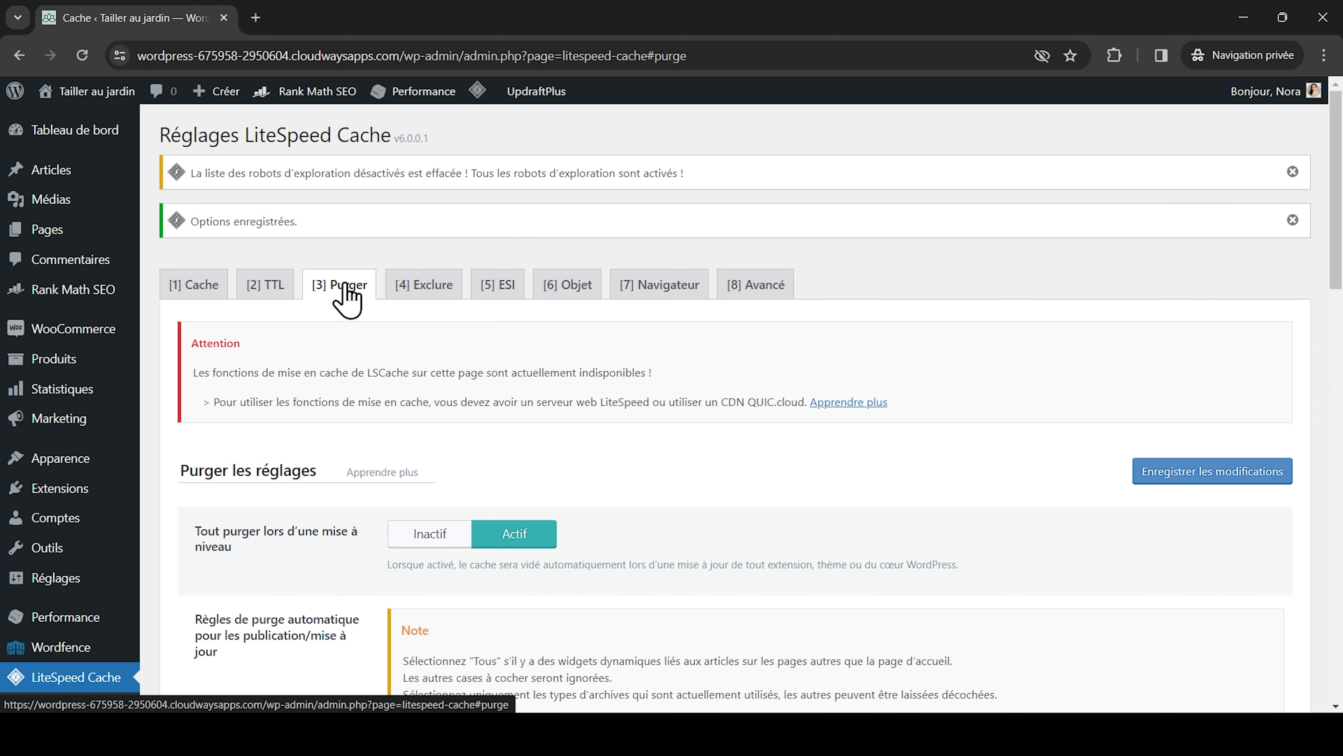
{"action": "scroll", "coordinate": [347, 296], "scroll_direction": "down", "scroll_amount": 3}
{"action": "scroll", "coordinate": [346, 286], "scroll_direction": "down", "scroll_amount": 2}
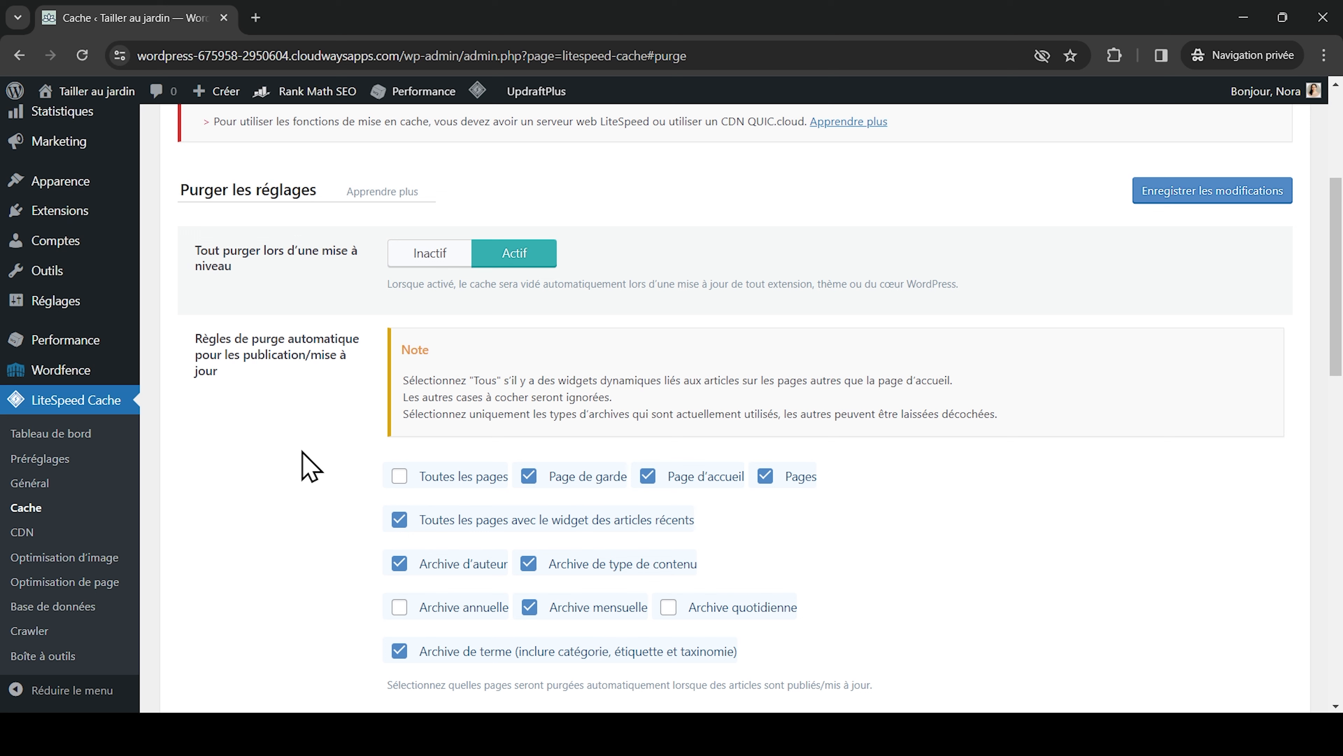
{"action": "mouse_move", "coordinate": [479, 91]}
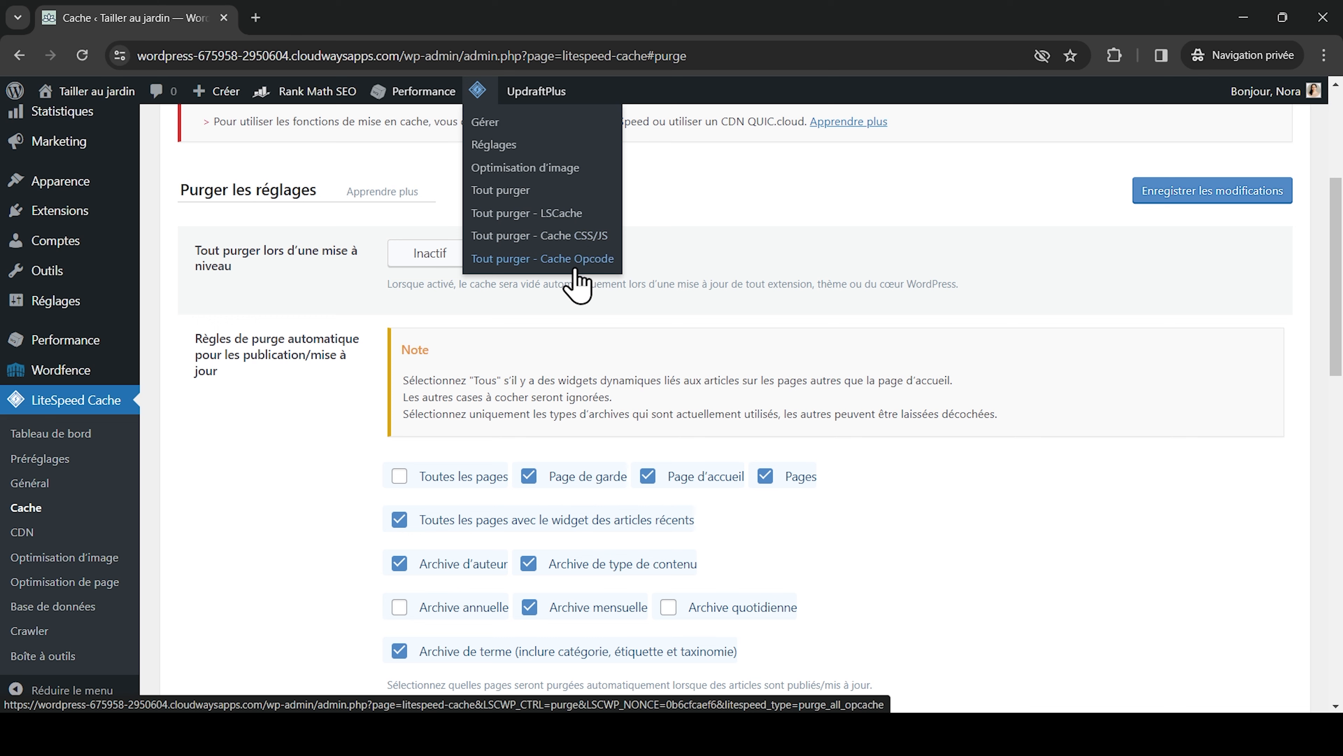
Open the site's front end in a new browser tab and view its home page.
{"action": "mouse_move", "coordinate": [97, 91]}
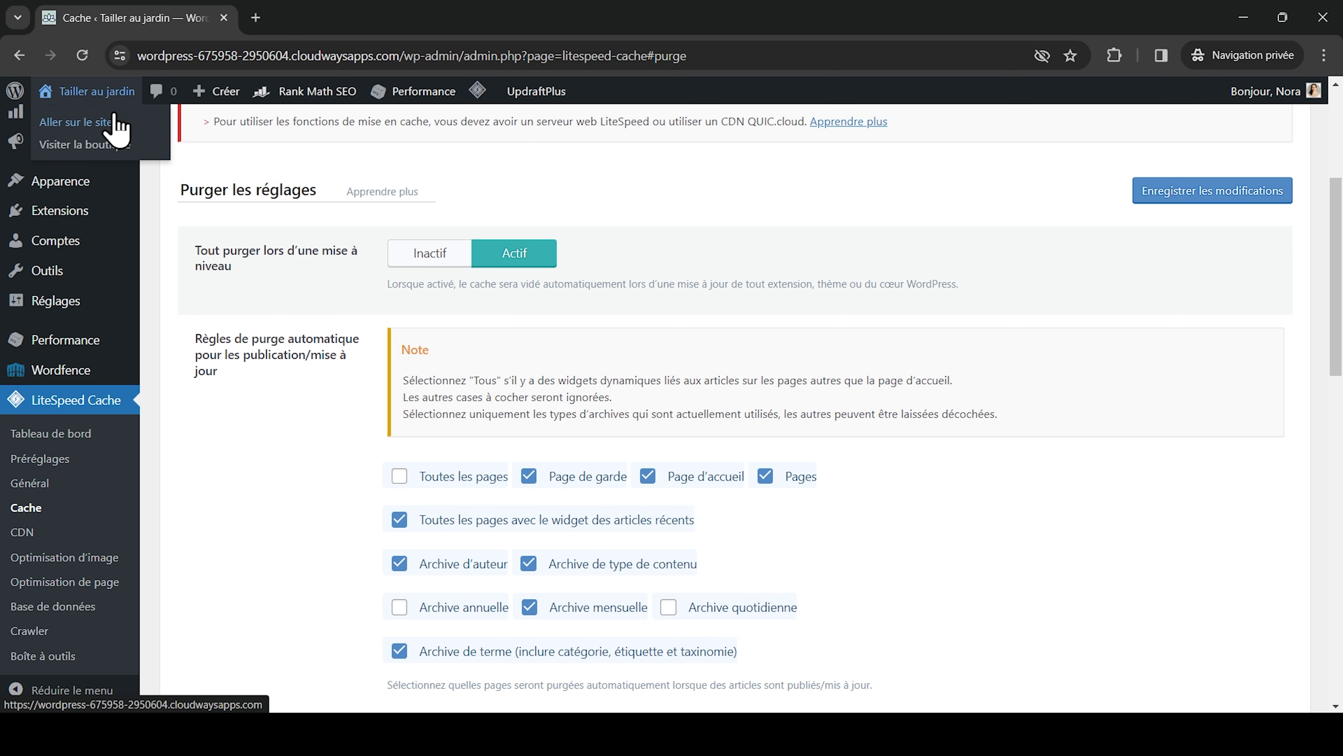
{"action": "middle_click", "coordinate": [114, 117]}
{"action": "left_click", "coordinate": [351, 18]}
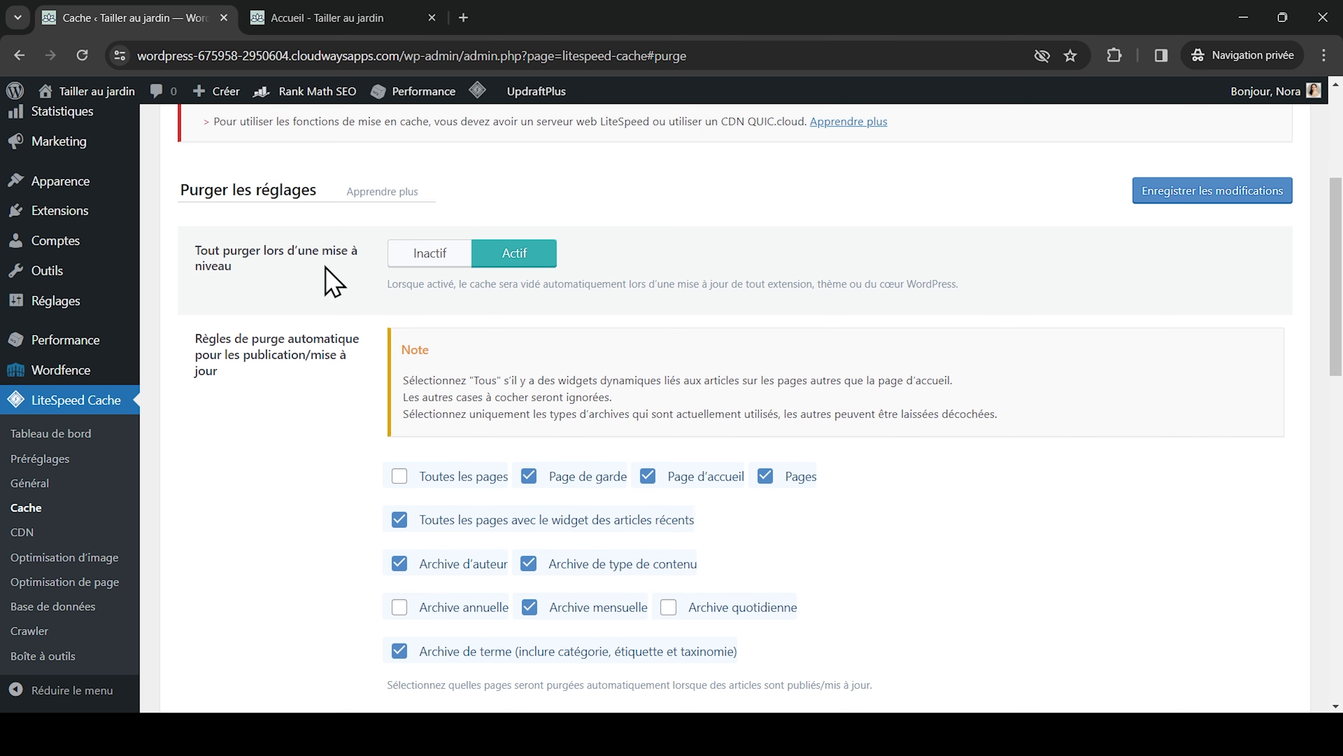
Review the automatic purge rules, Servir le périmé, scheduled purge and purge hook settings, and save them without changing any value.
{"action": "scroll", "coordinate": [324, 267], "scroll_direction": "down", "scroll_amount": 3}
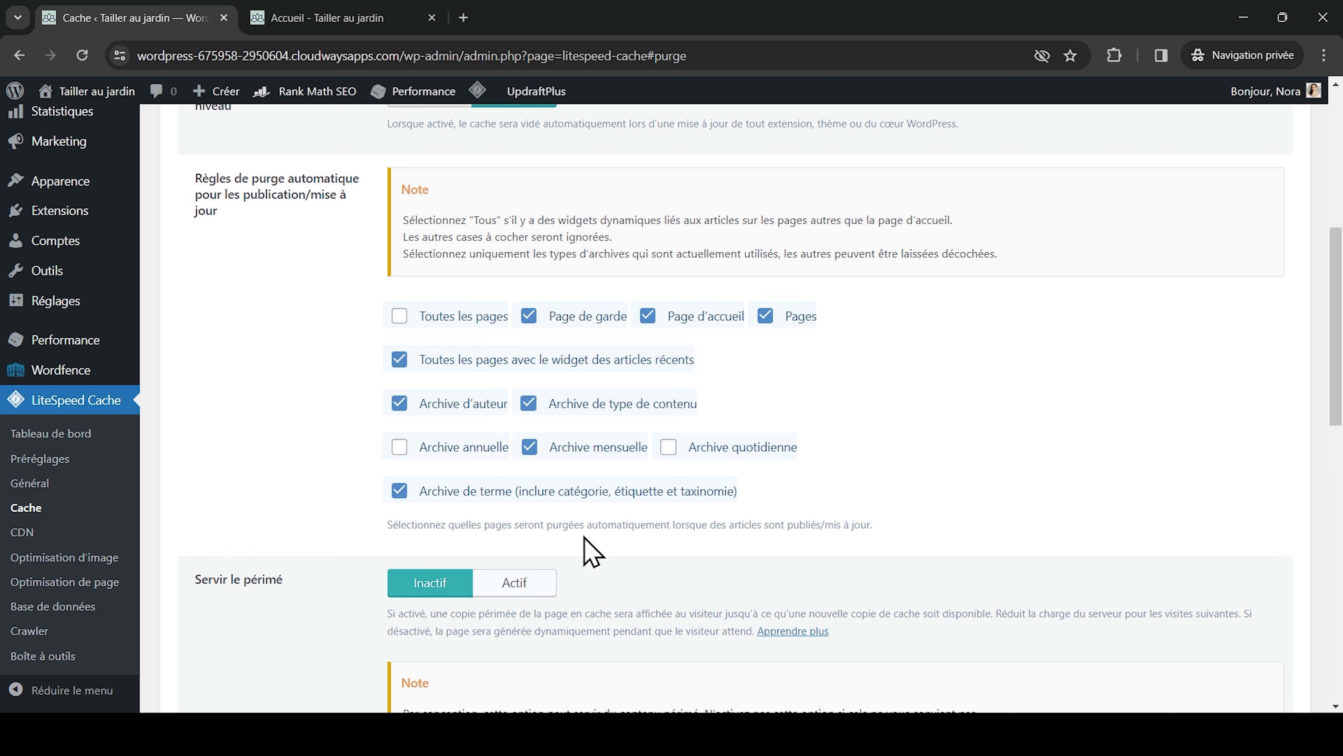
{"action": "scroll", "coordinate": [591, 550], "scroll_direction": "down", "scroll_amount": 3}
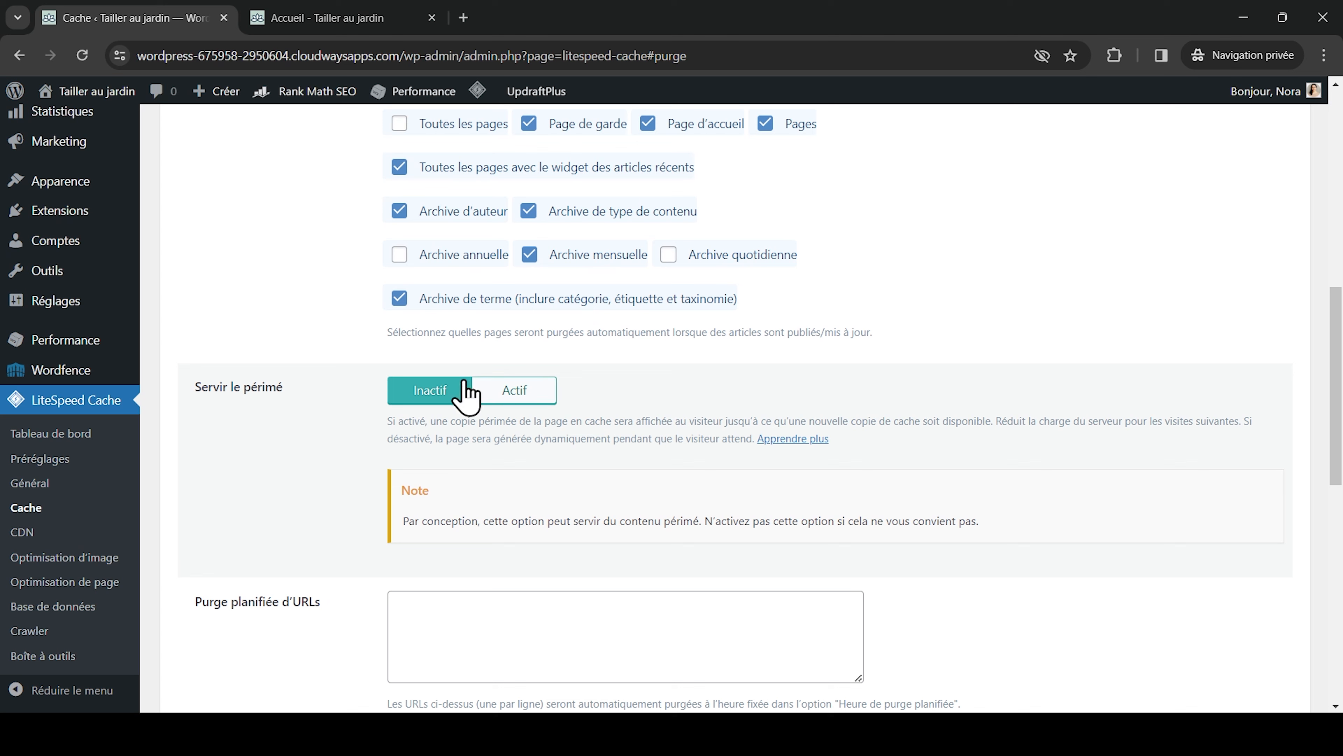
{"action": "scroll", "coordinate": [298, 443], "scroll_direction": "down", "scroll_amount": 5}
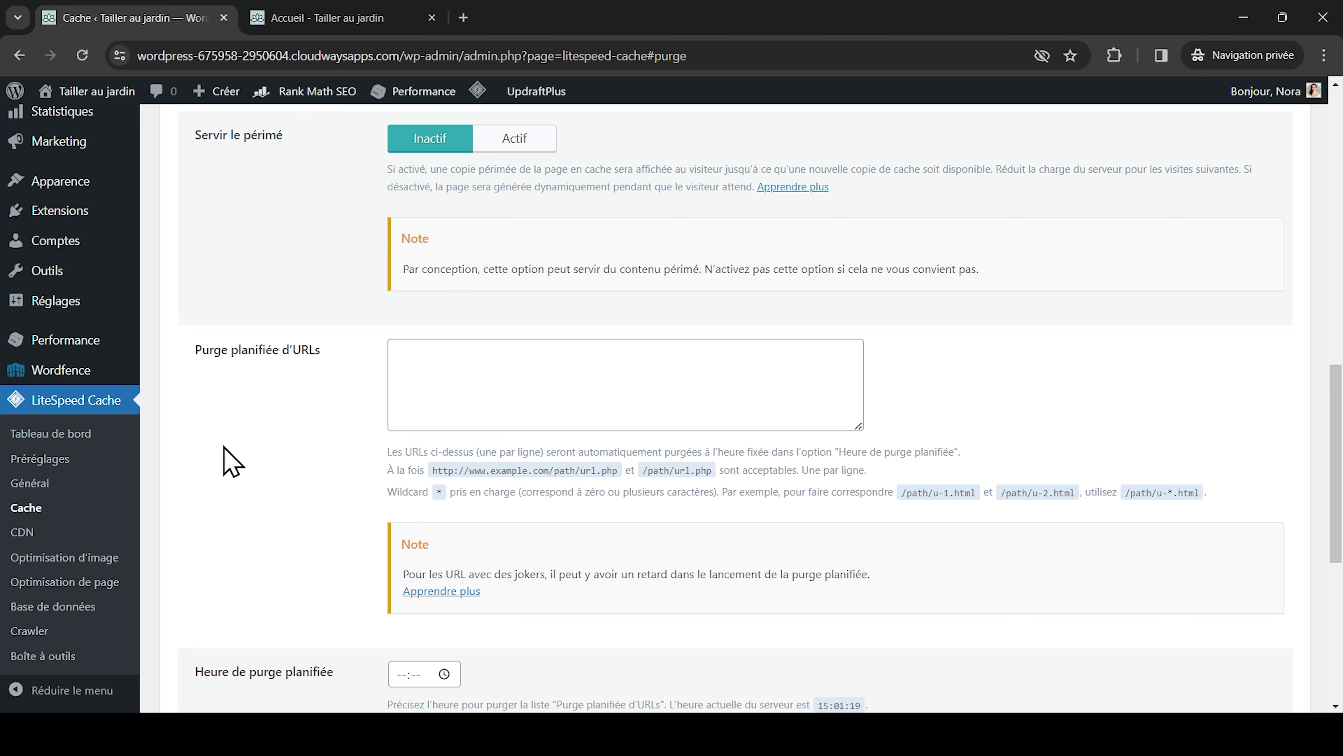
{"action": "scroll", "coordinate": [227, 459], "scroll_direction": "down", "scroll_amount": 6}
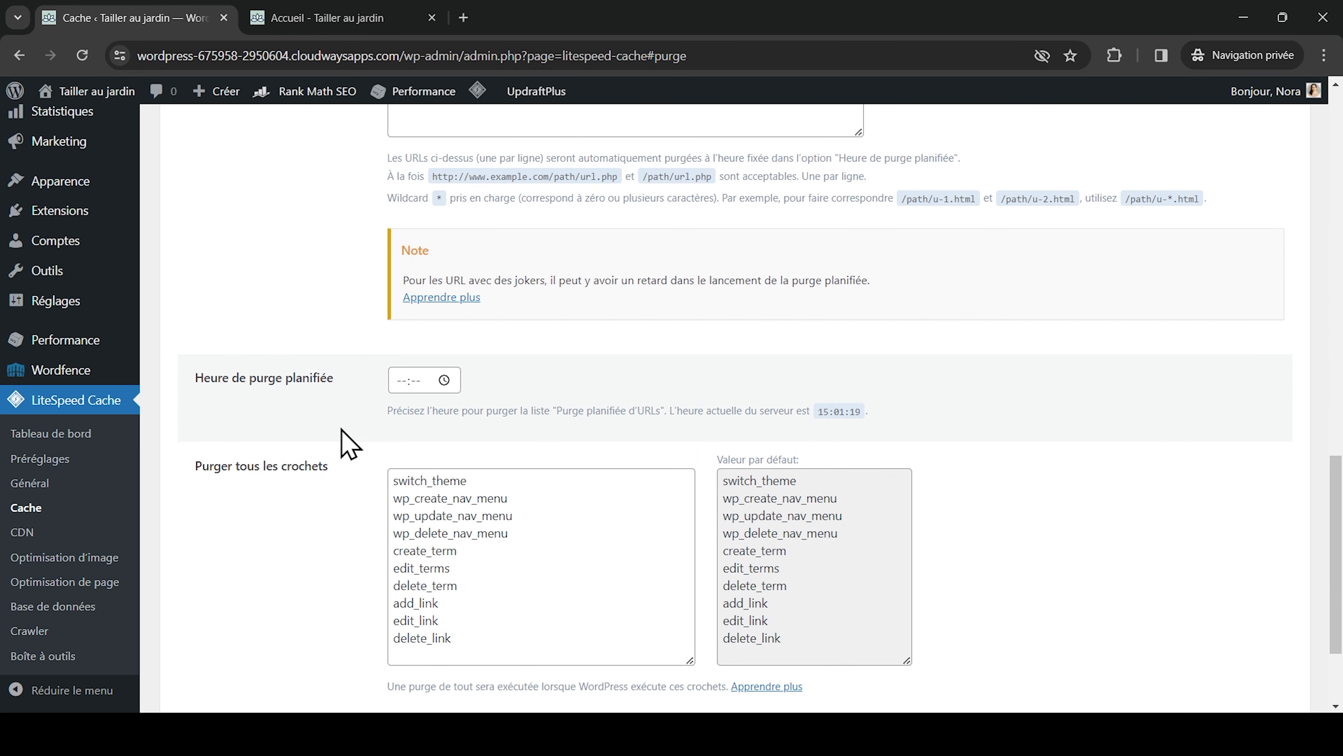
{"action": "scroll", "coordinate": [343, 434], "scroll_direction": "down", "scroll_amount": 3}
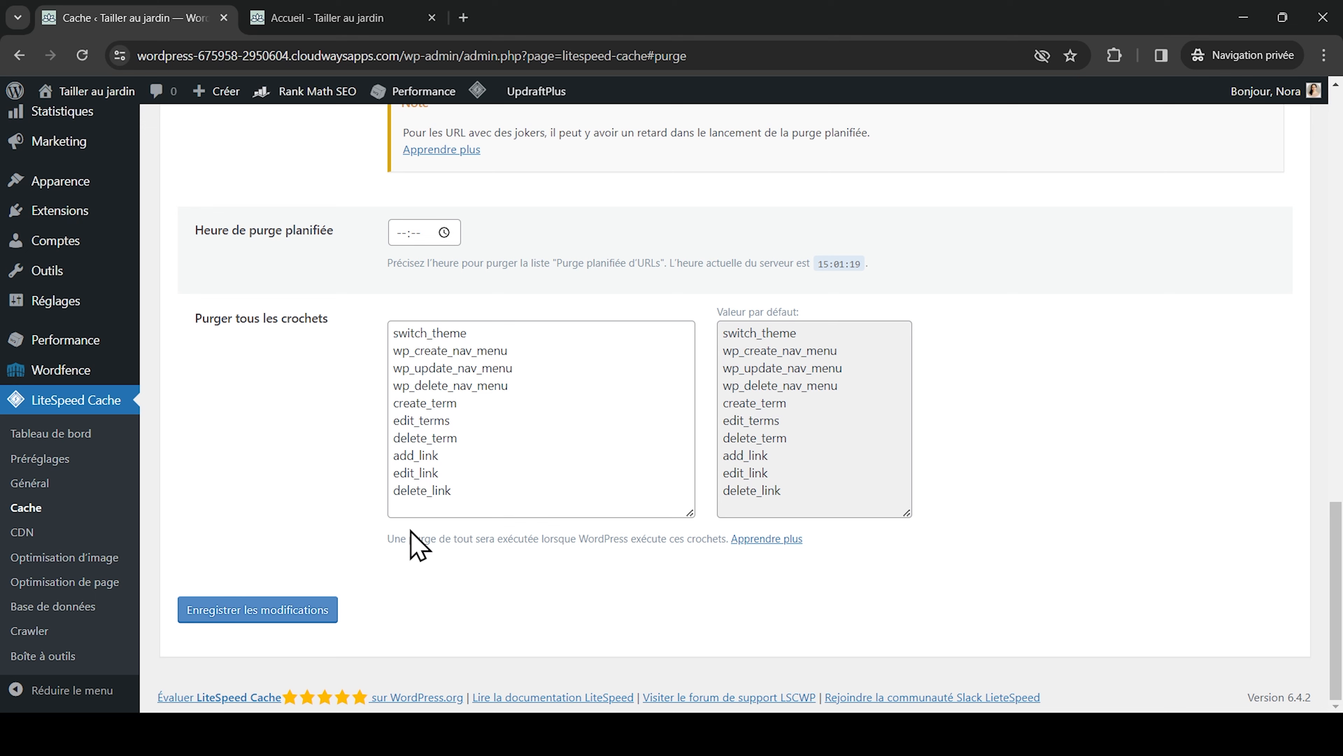
{"action": "left_click", "coordinate": [216, 612]}
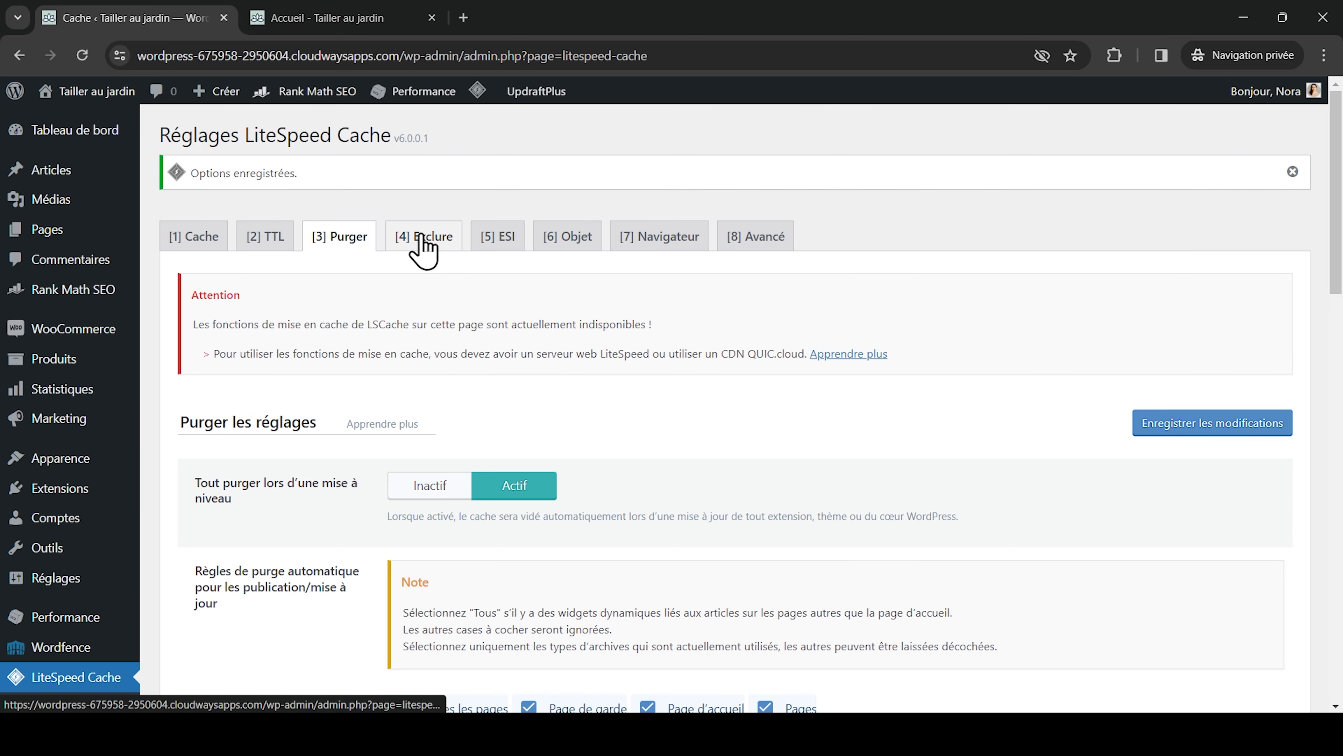
Examine the cache exclusion settings for URIs, query strings, categories, tags, cookies and user agents without entering any exclusion.
{"action": "left_click", "coordinate": [422, 240]}
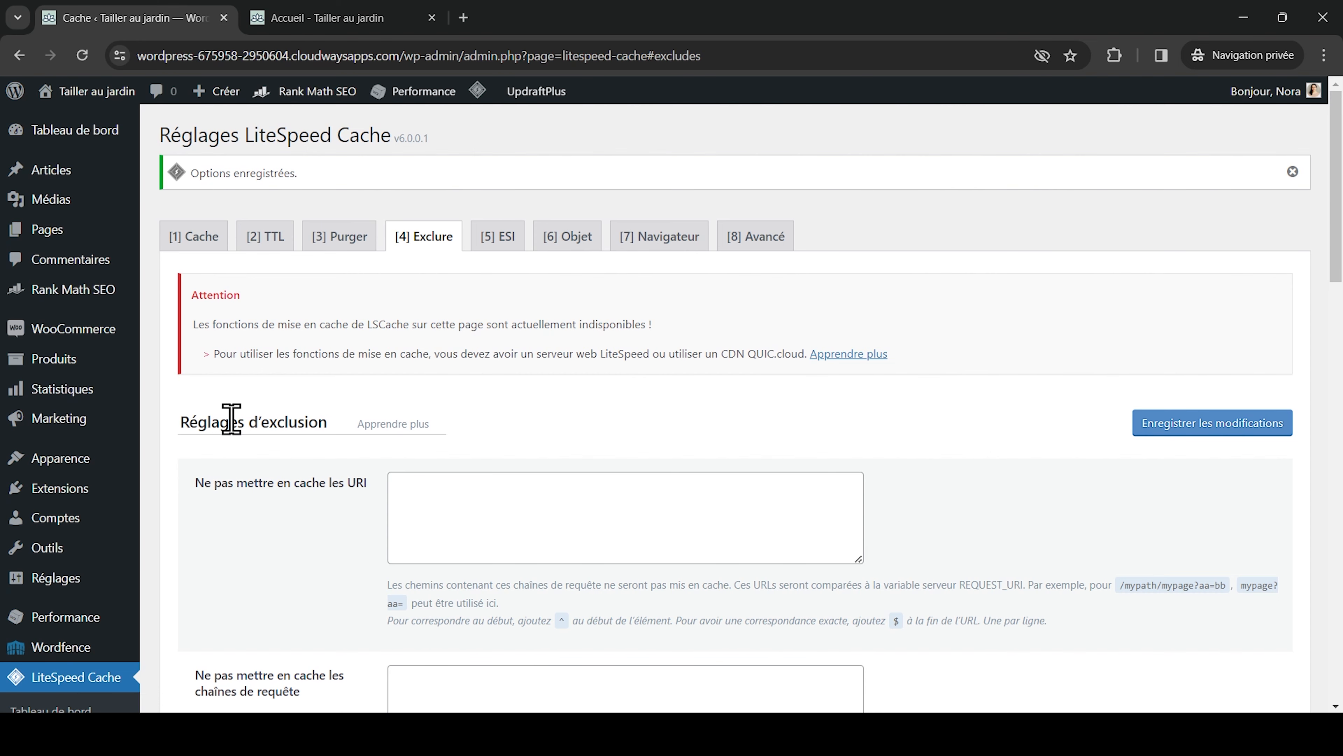
{"action": "scroll", "coordinate": [233, 423], "scroll_direction": "down", "scroll_amount": 3}
{"action": "scroll", "coordinate": [239, 435], "scroll_direction": "down", "scroll_amount": 2}
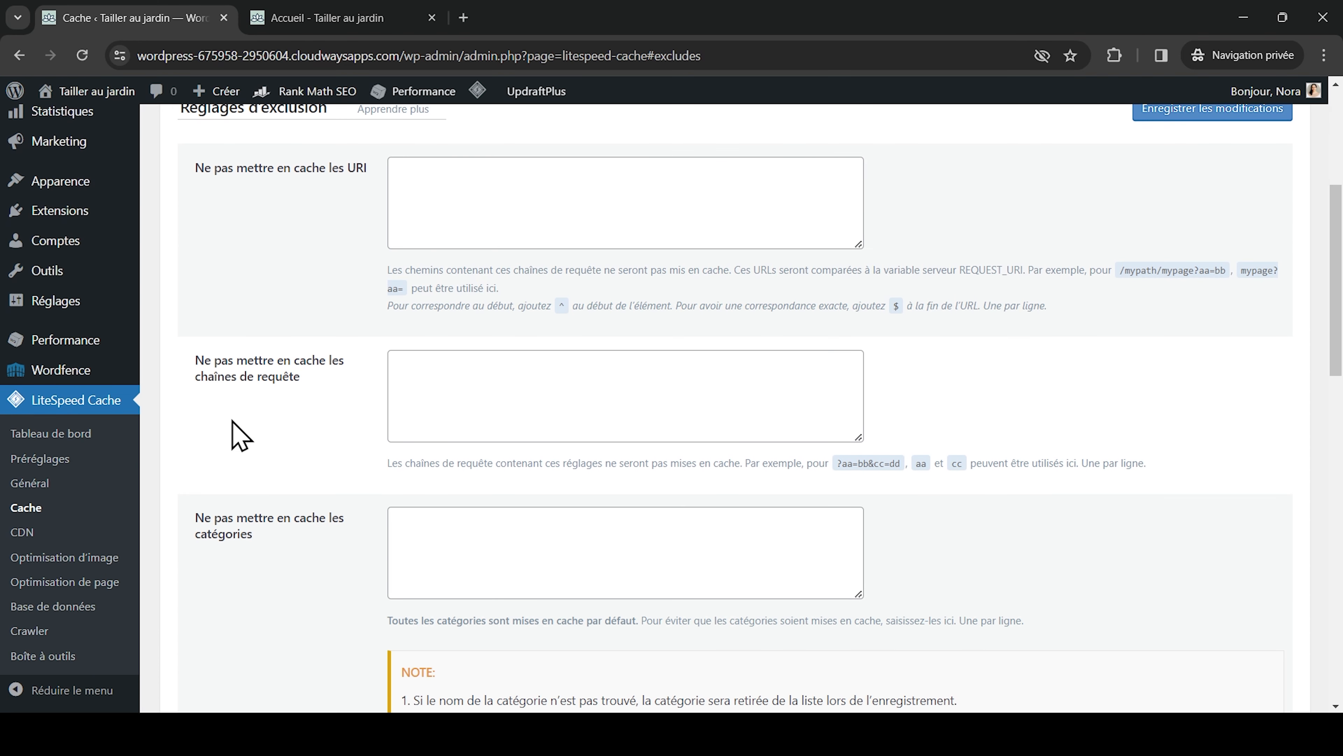
{"action": "left_click", "coordinate": [434, 181]}
{"action": "scroll", "coordinate": [491, 199], "scroll_direction": "down", "scroll_amount": 3}
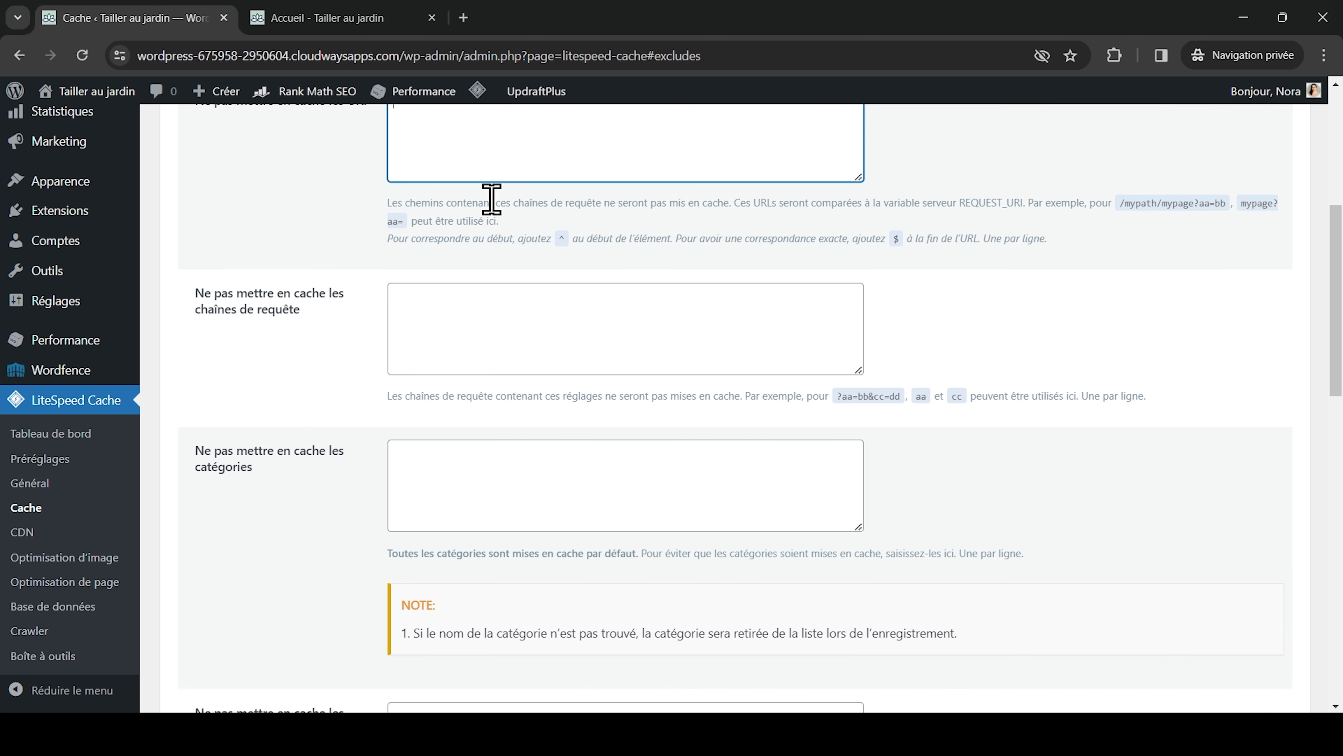
{"action": "left_click", "coordinate": [428, 237]}
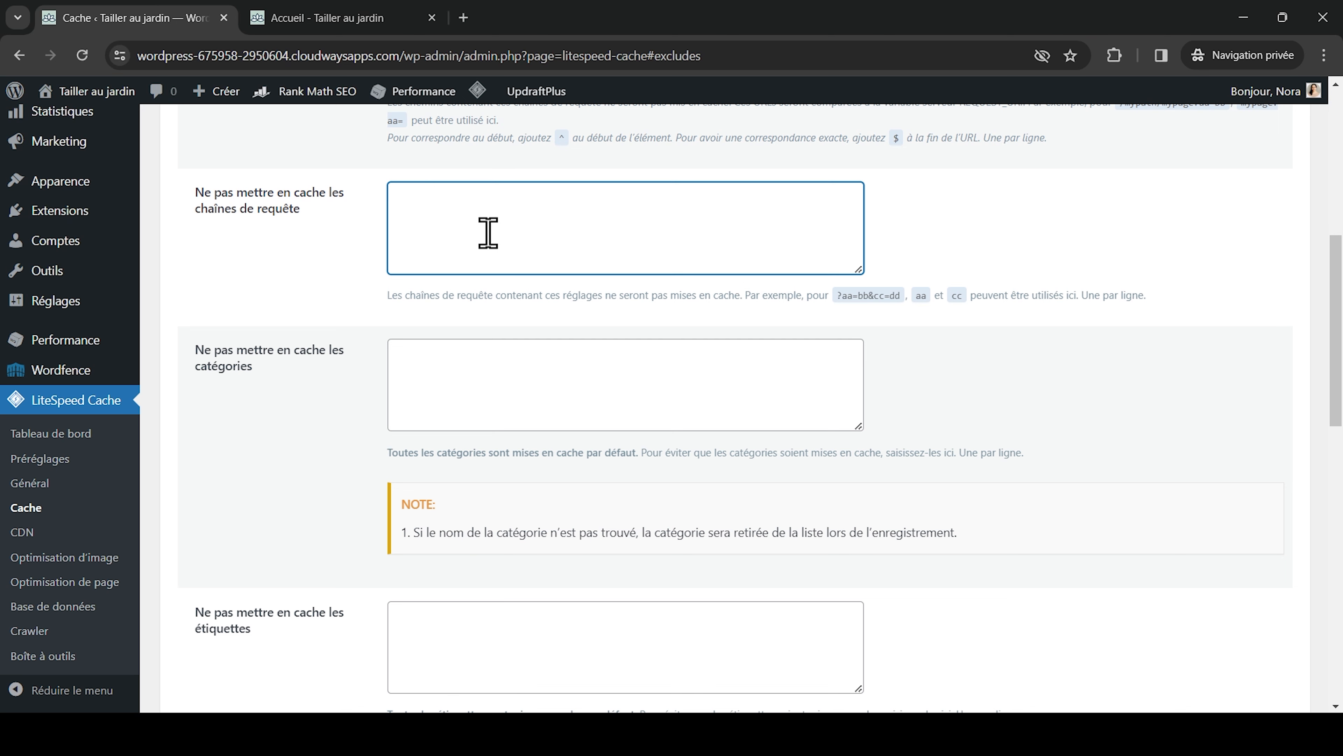
{"action": "scroll", "coordinate": [488, 233], "scroll_direction": "down", "scroll_amount": 2}
{"action": "left_click", "coordinate": [422, 267]}
{"action": "scroll", "coordinate": [443, 312], "scroll_direction": "down", "scroll_amount": 4}
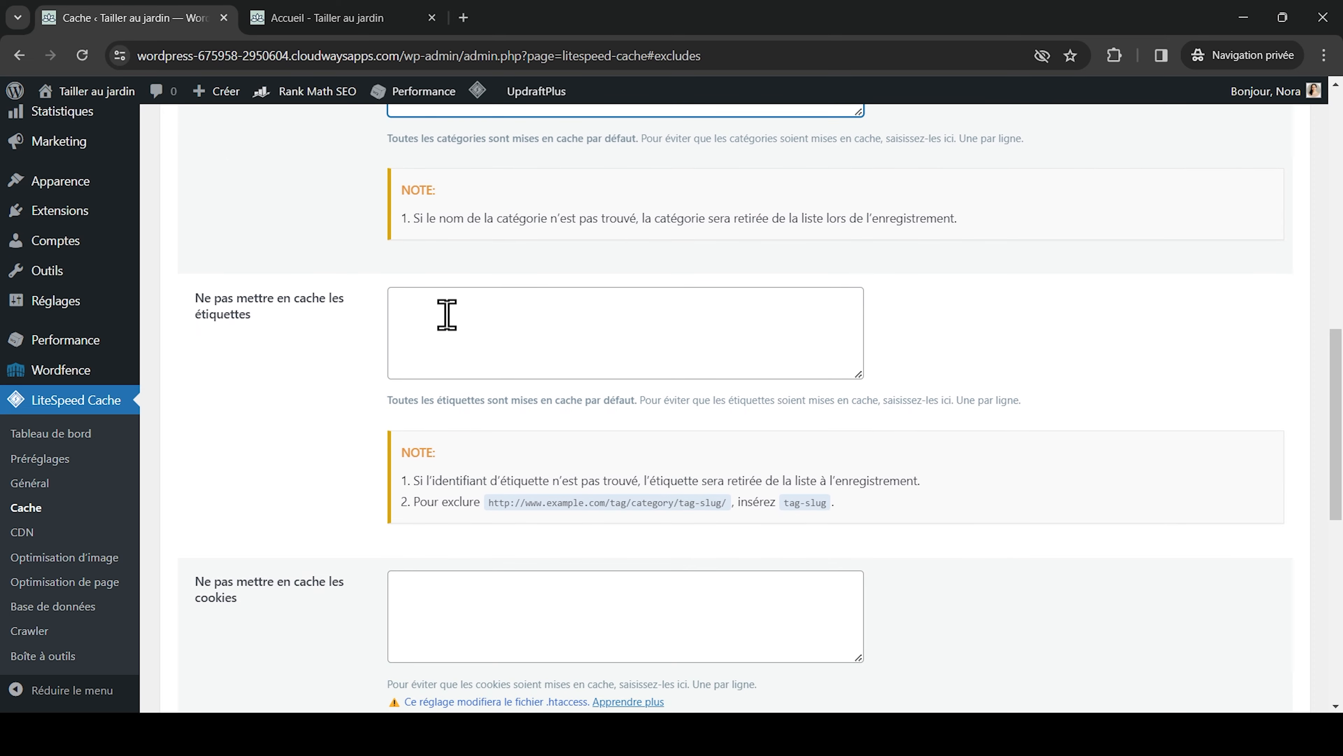
{"action": "scroll", "coordinate": [446, 315], "scroll_direction": "down", "scroll_amount": 4}
{"action": "scroll", "coordinate": [465, 390], "scroll_direction": "down", "scroll_amount": 4}
{"action": "left_click", "coordinate": [480, 332]}
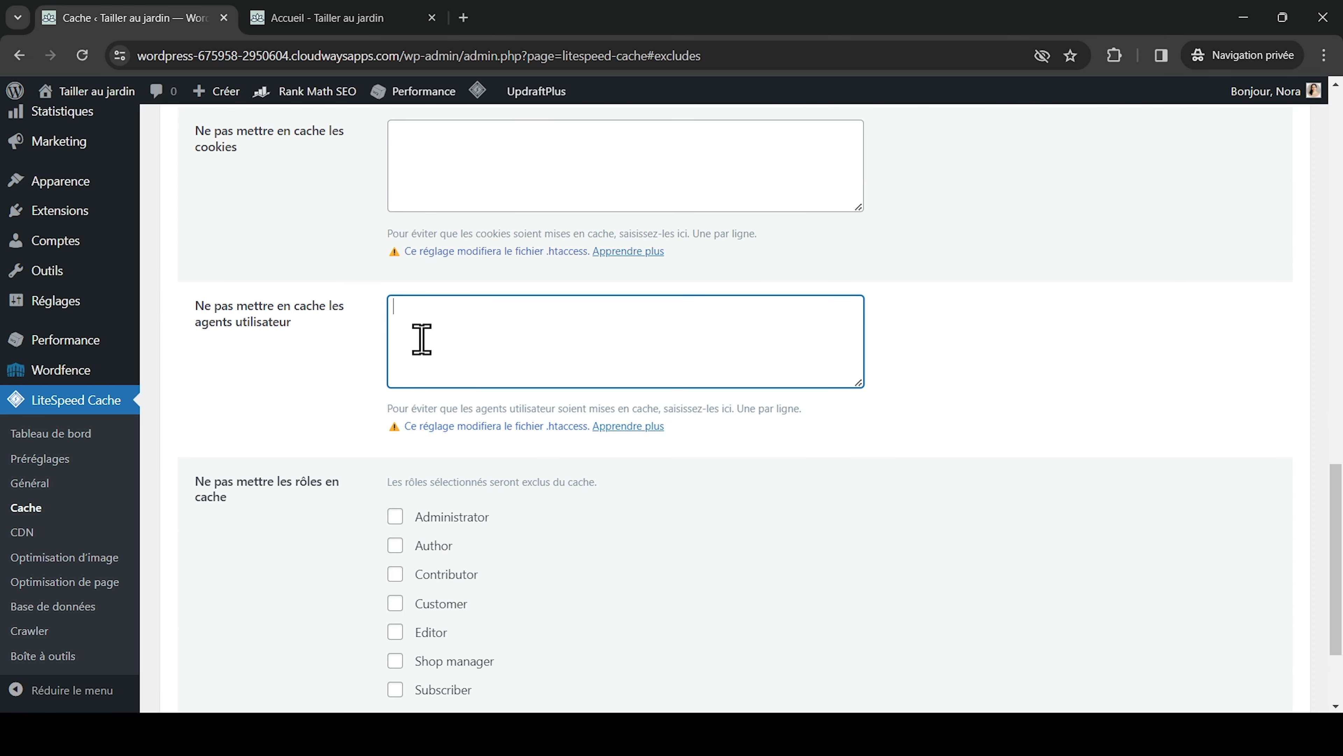
Exclude the Administrator role from the cache and save the exclusion settings.
{"action": "scroll", "coordinate": [422, 339], "scroll_direction": "down", "scroll_amount": 3}
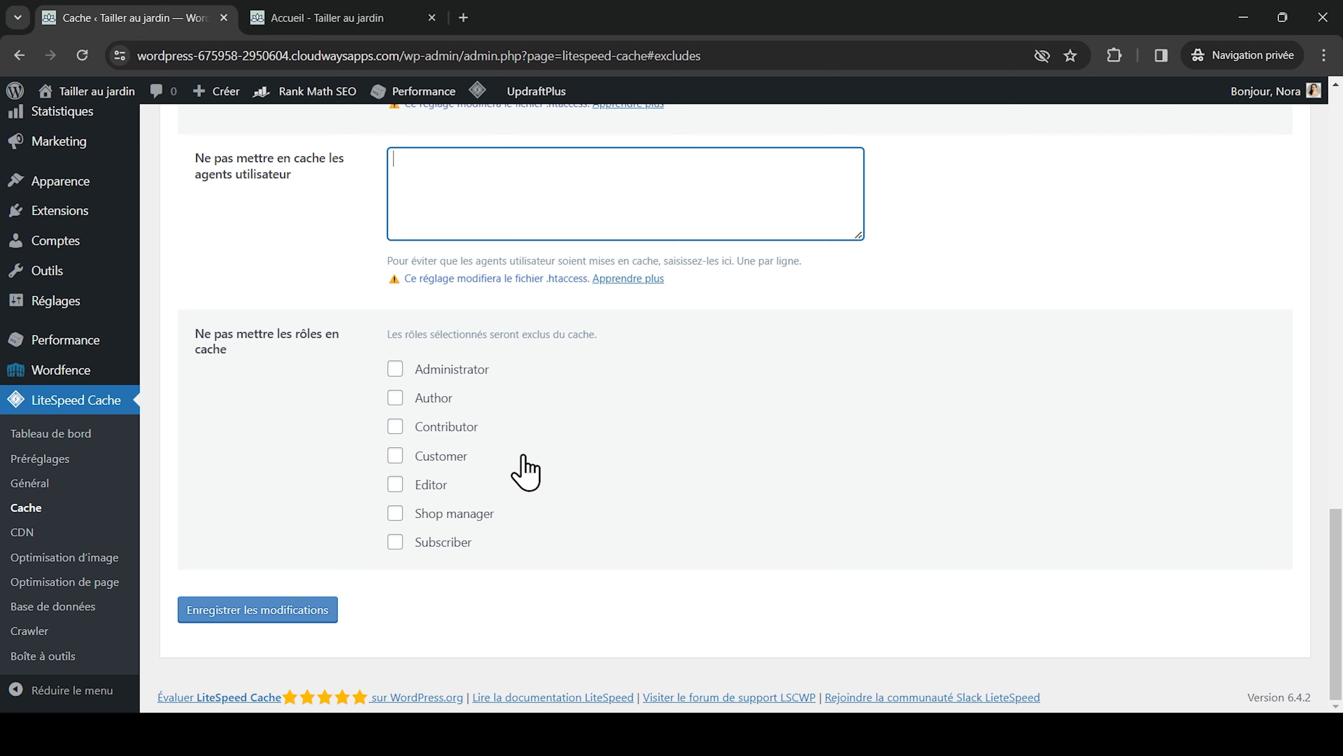
{"action": "left_click", "coordinate": [394, 370]}
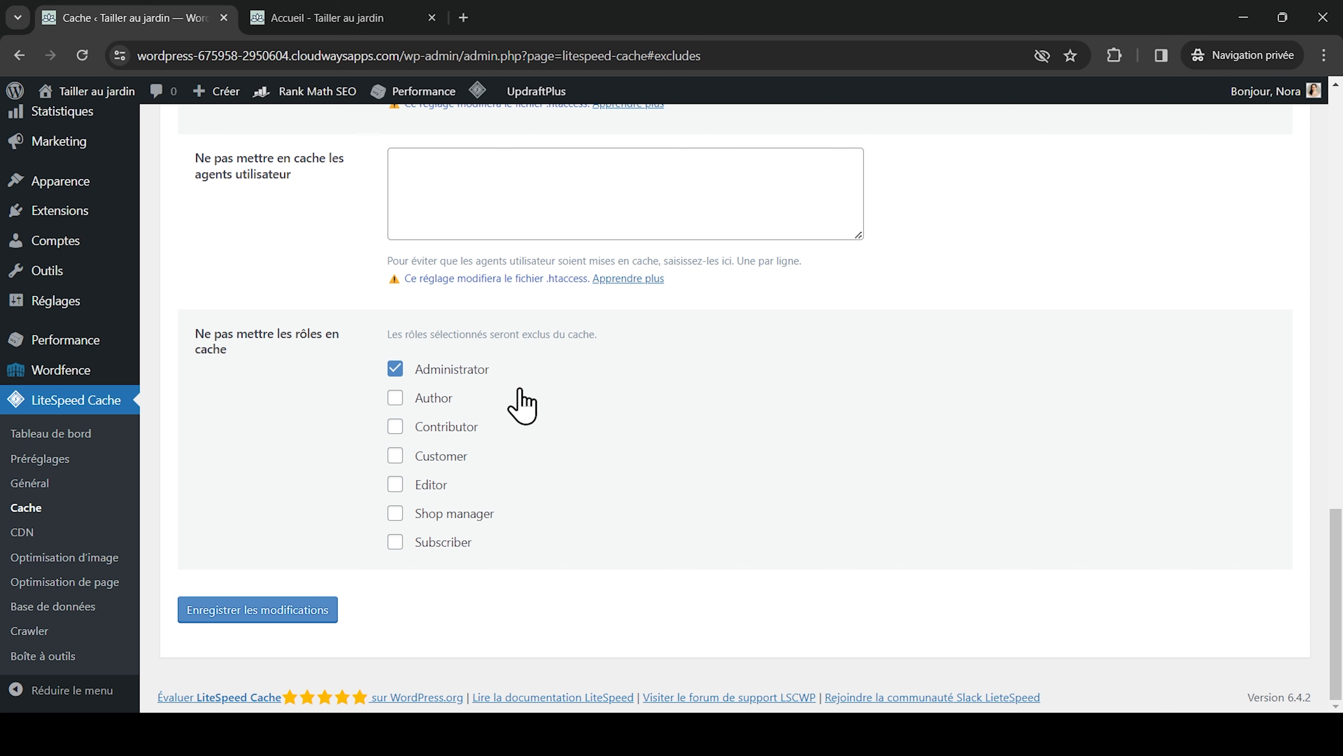
{"action": "left_click", "coordinate": [279, 609]}
Set Activer ESI to Actif in the ESI settings and read its description of the admin bar and comment form blocks.
{"action": "left_click", "coordinate": [499, 237]}
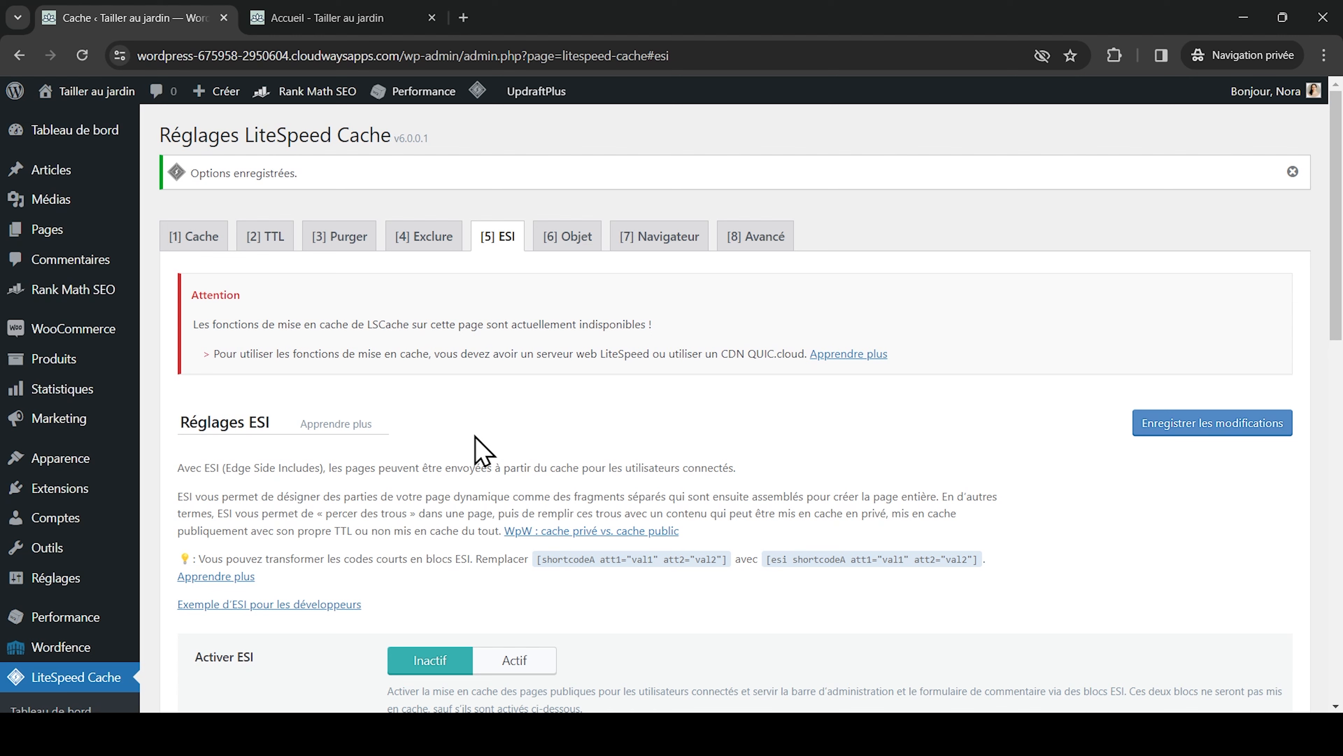
{"action": "scroll", "coordinate": [479, 450], "scroll_direction": "down", "scroll_amount": 5}
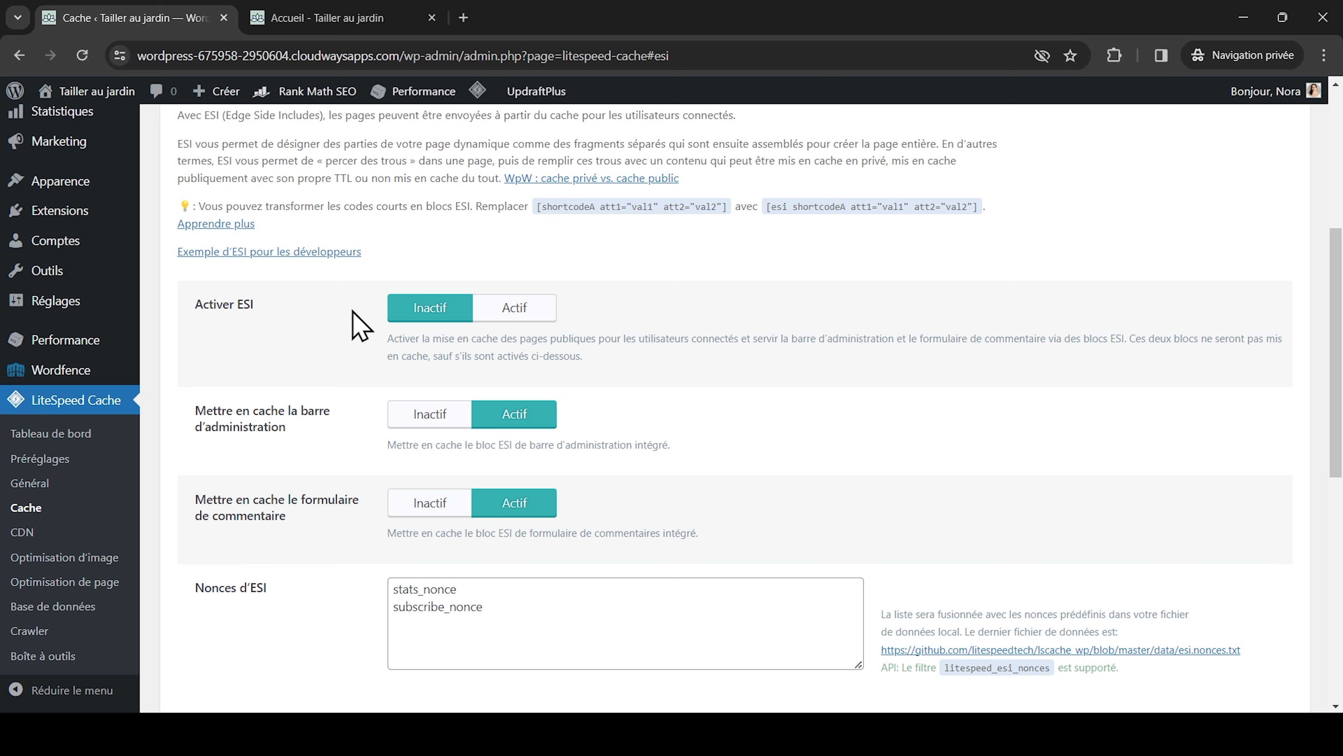
{"action": "left_click", "coordinate": [536, 310]}
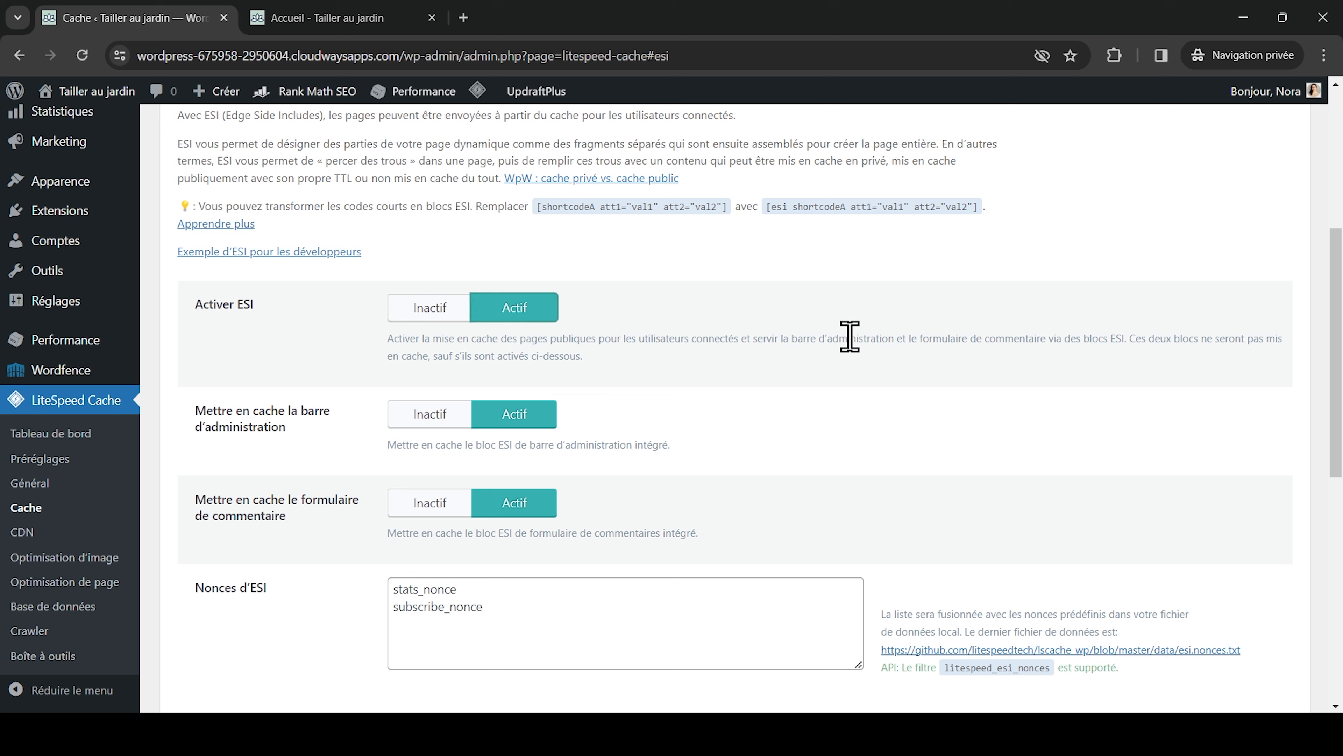
{"action": "left_click_drag", "start_coordinate": [779, 342], "coordinate": [1047, 344]}
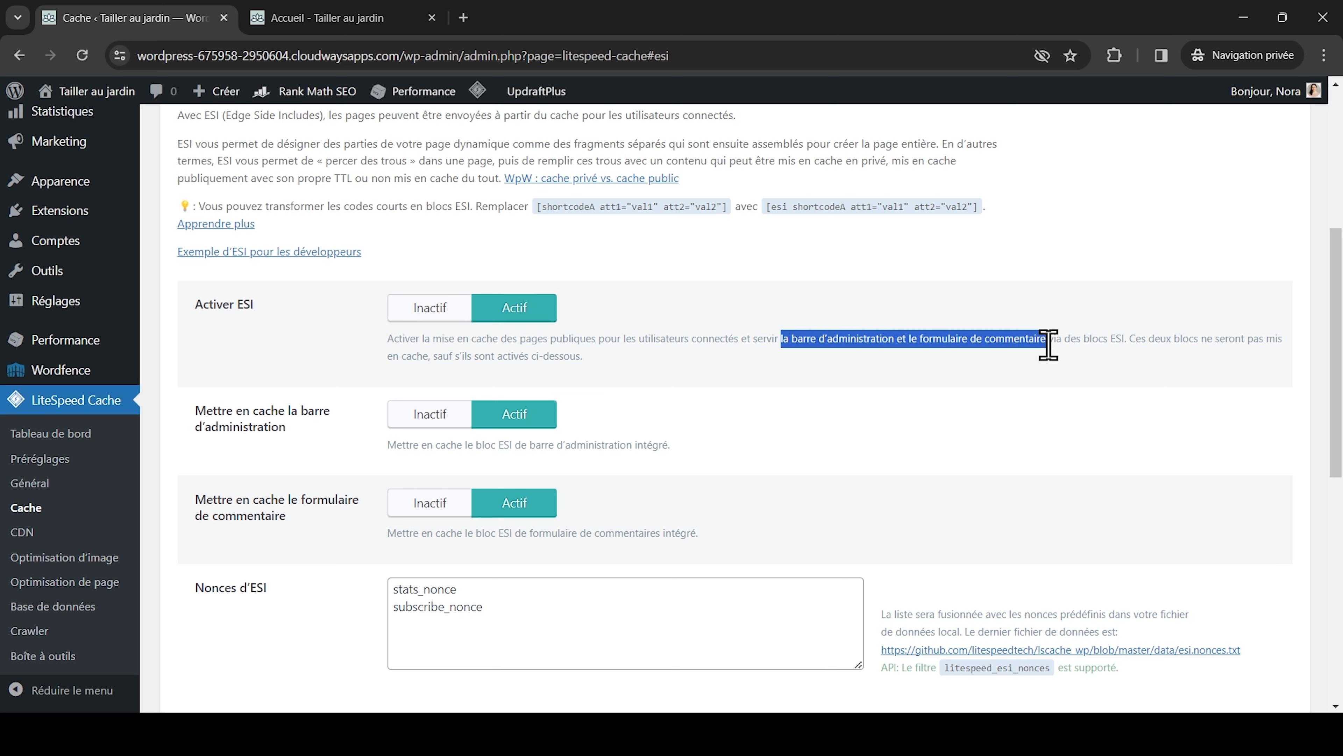
{"action": "left_click", "coordinate": [978, 384]}
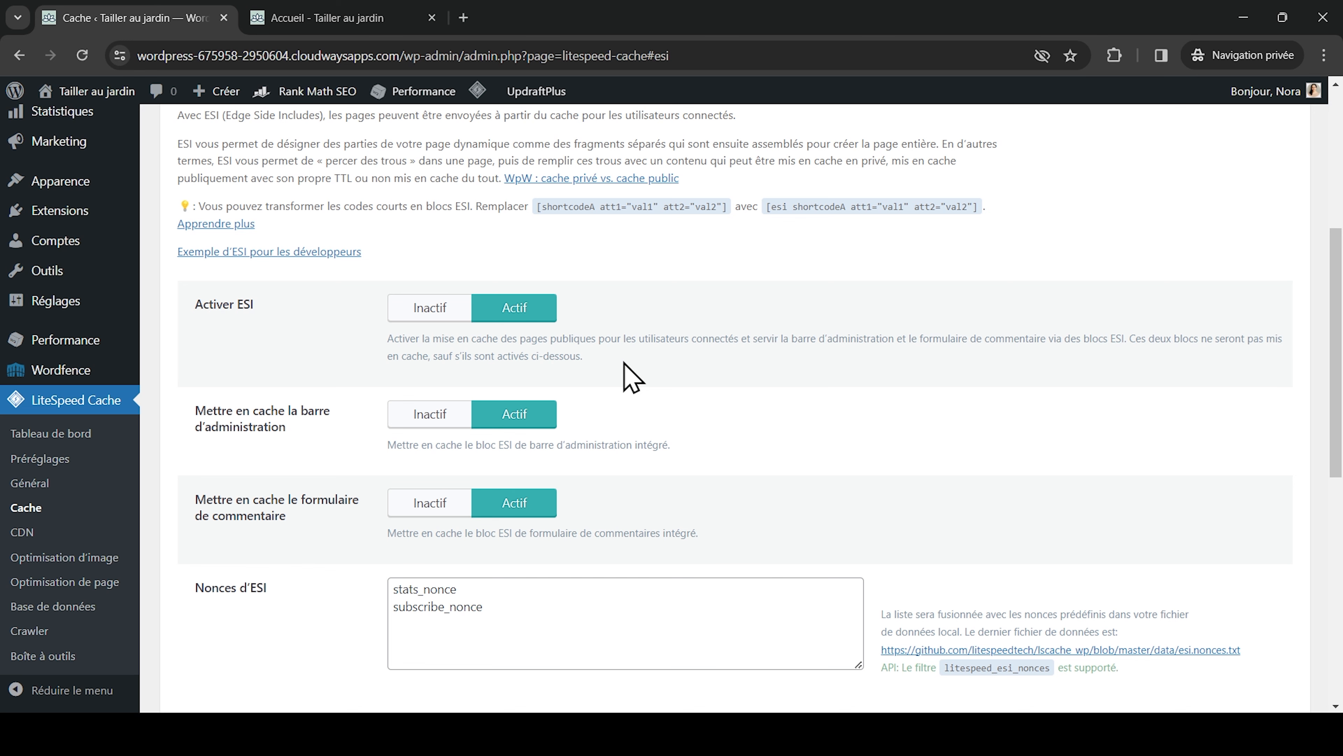
Set caching of the admin bar and the comment form to Inactif, and save the ESI settings.
{"action": "scroll", "coordinate": [625, 365], "scroll_direction": "down", "scroll_amount": 2}
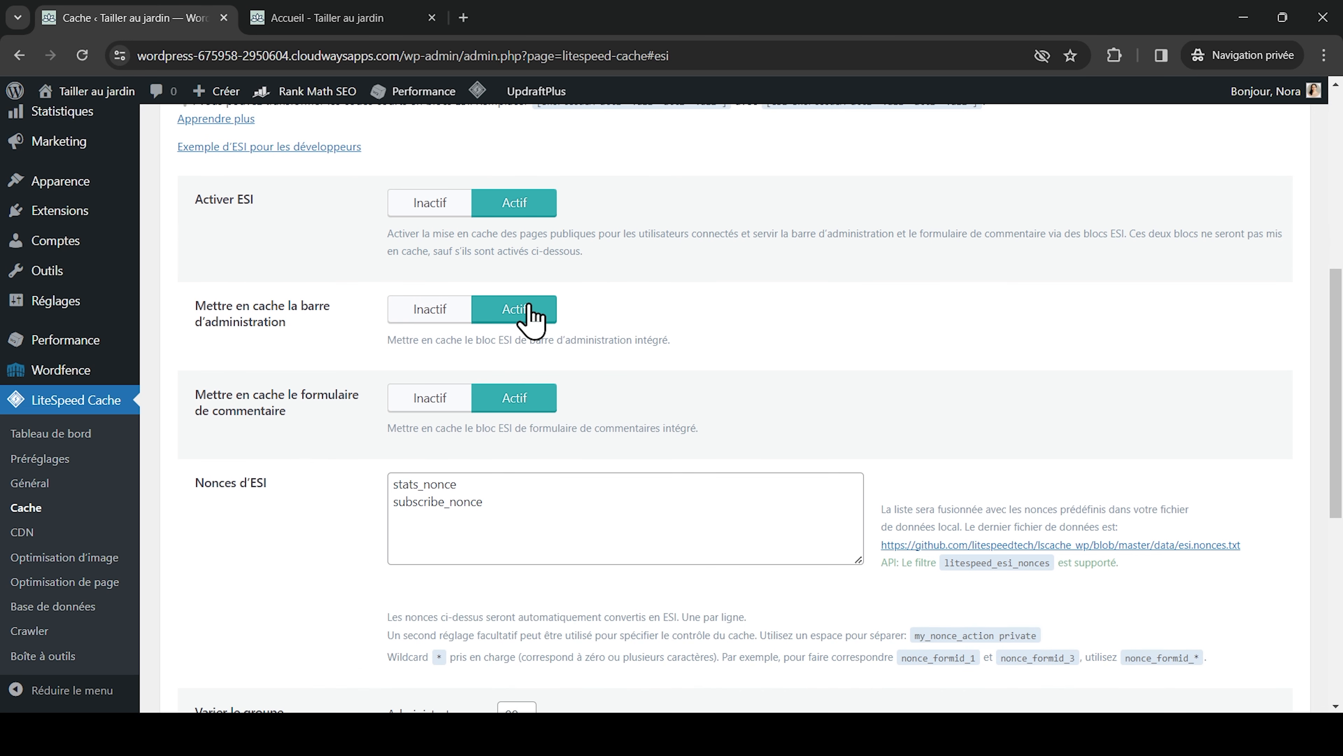
{"action": "left_click", "coordinate": [410, 312]}
{"action": "scroll", "coordinate": [411, 316], "scroll_direction": "down", "scroll_amount": 2}
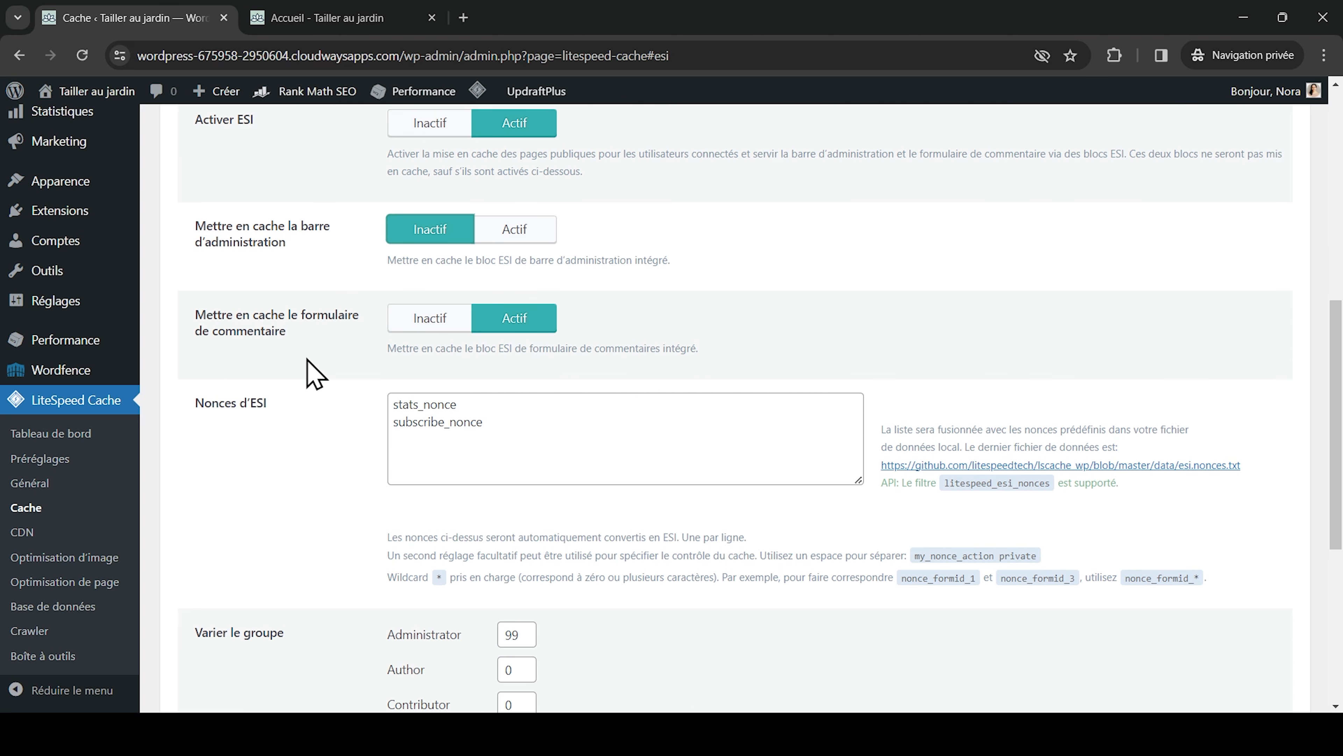
{"action": "left_click", "coordinate": [423, 320]}
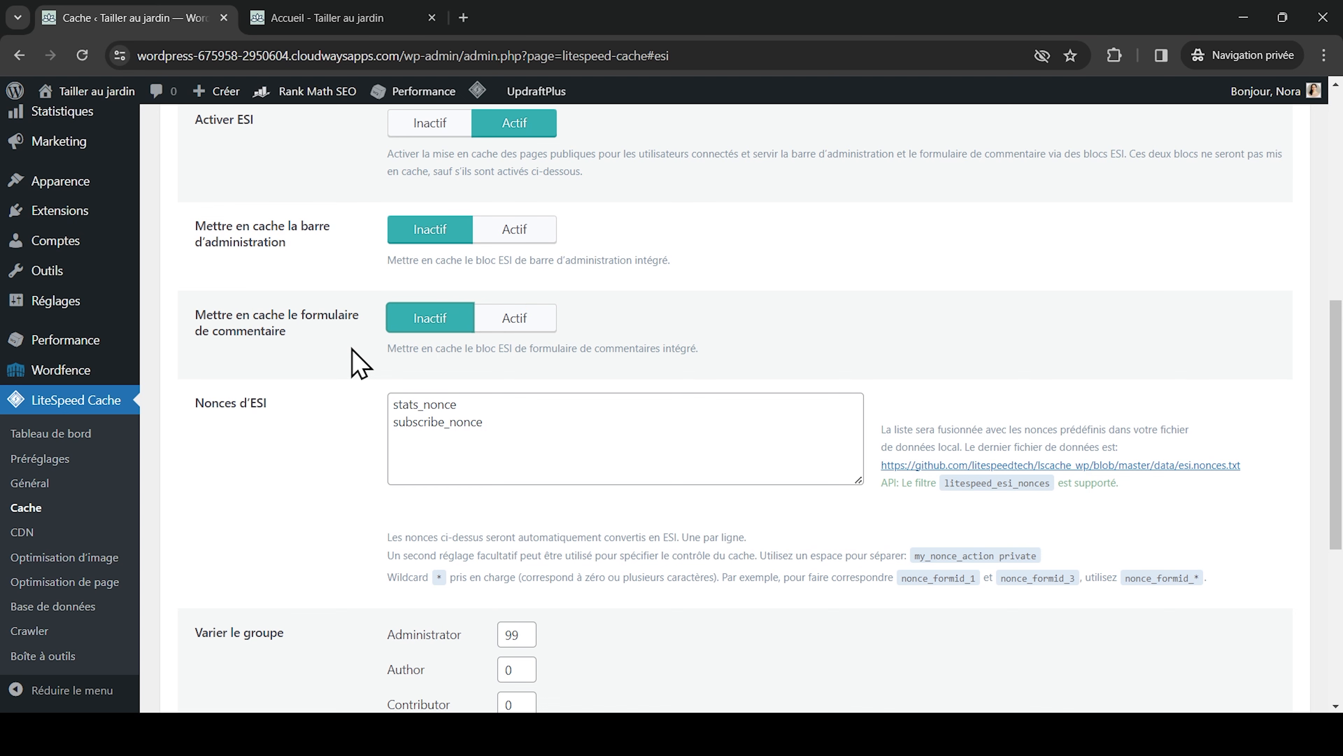
{"action": "scroll", "coordinate": [359, 363], "scroll_direction": "down", "scroll_amount": 1}
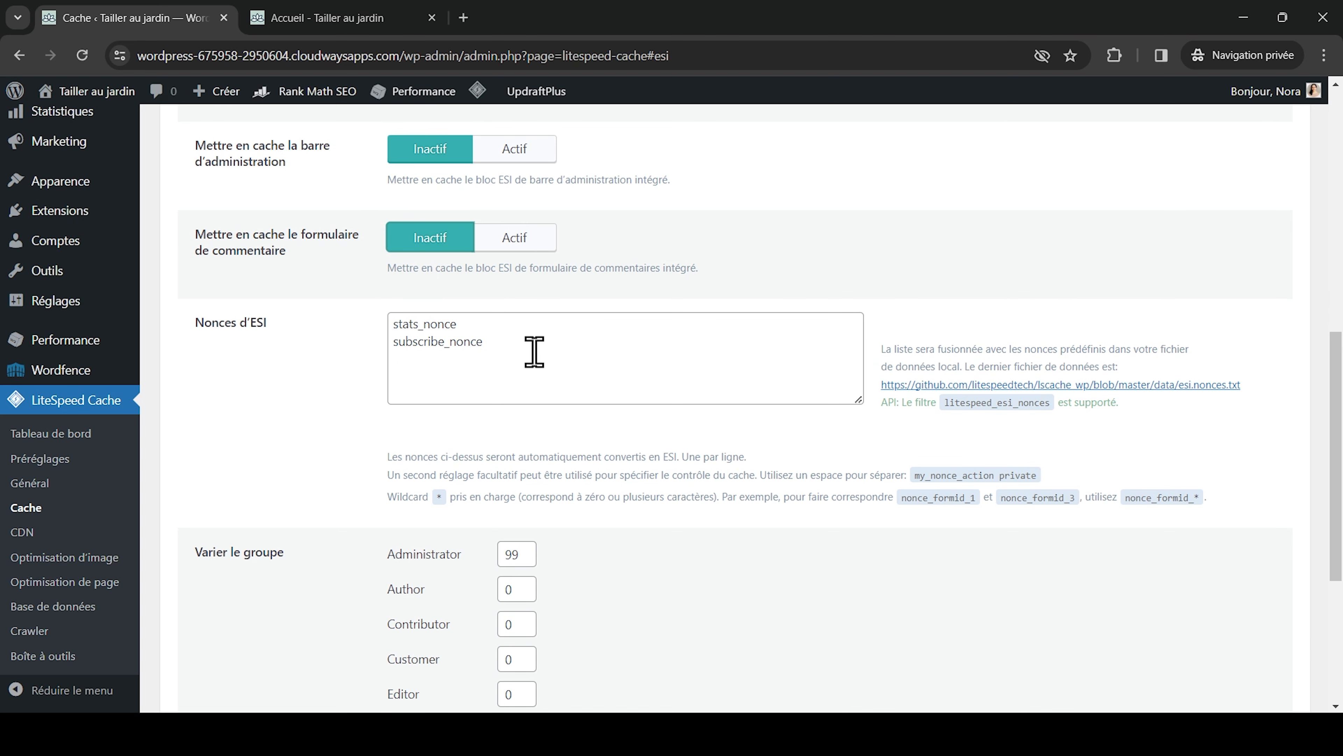
{"action": "scroll", "coordinate": [535, 352], "scroll_direction": "down", "scroll_amount": 3}
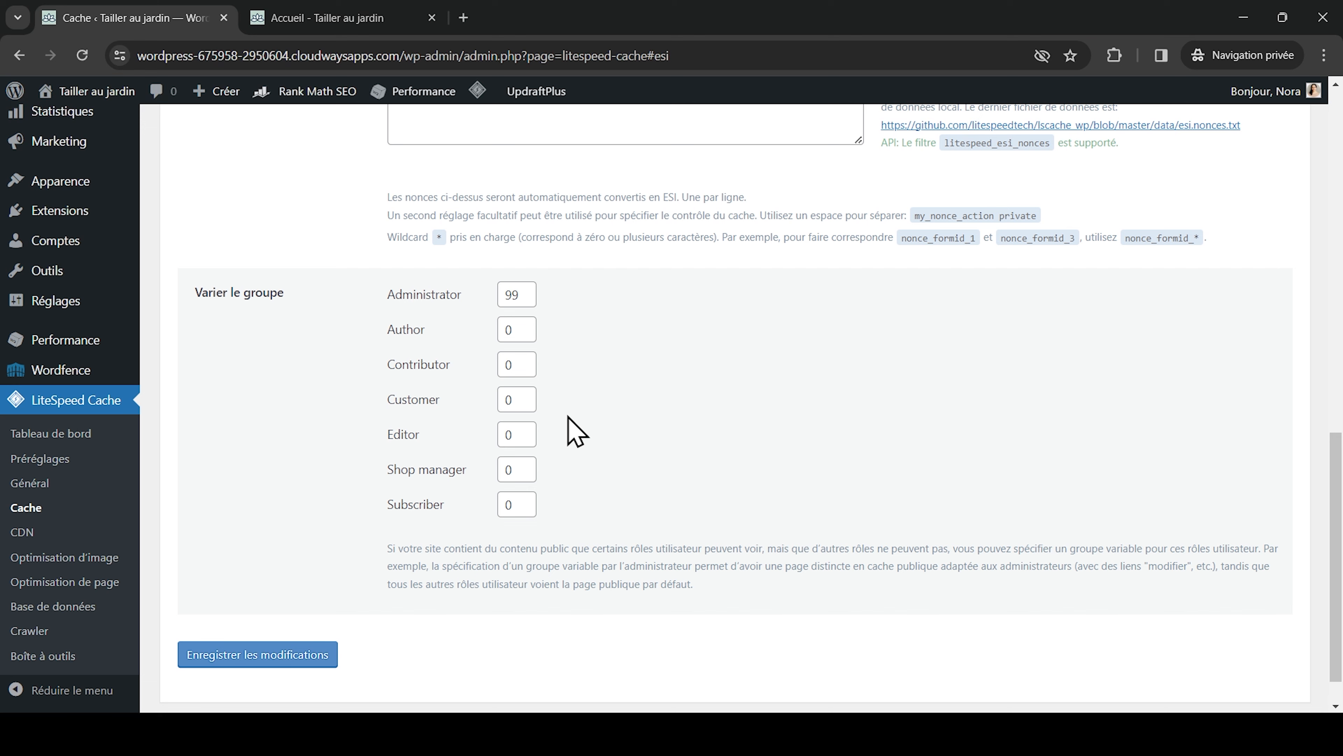
{"action": "left_click", "coordinate": [277, 658]}
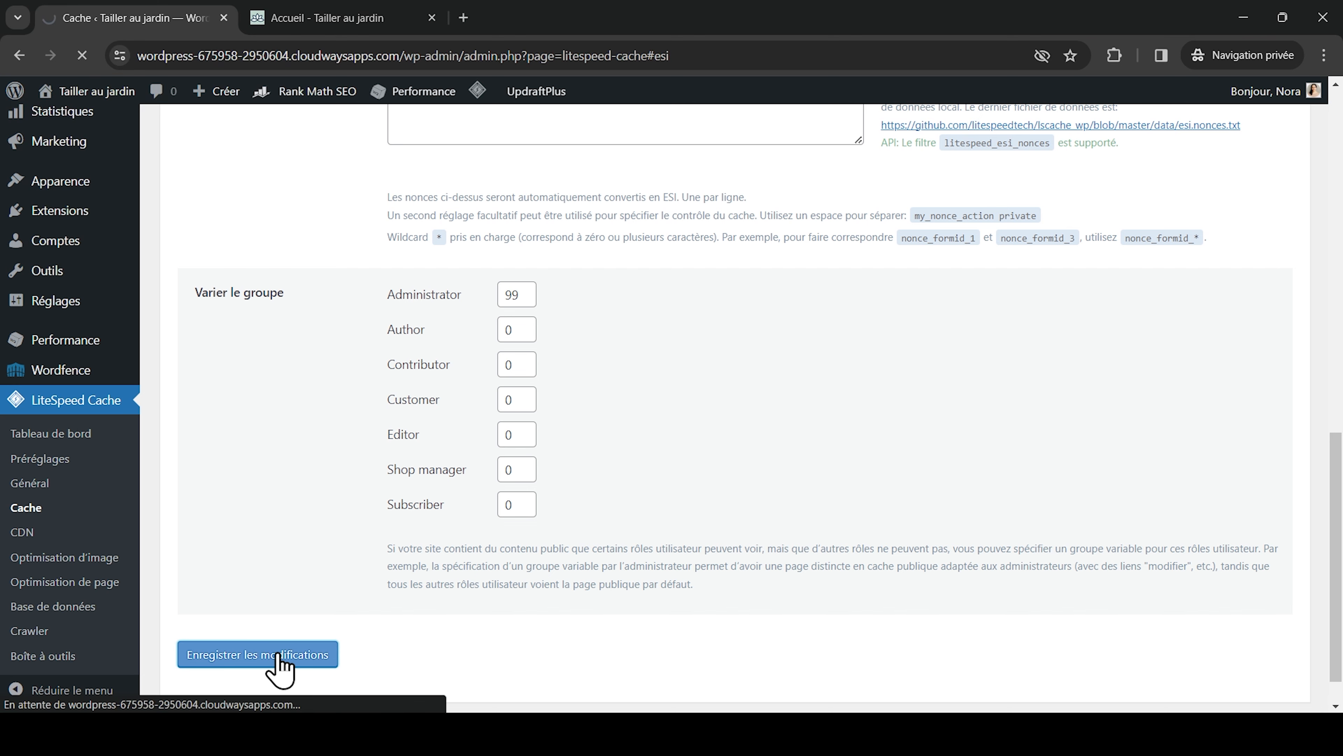
Set Mise en cache d'objet to Actif in the object cache settings and check the Memcached, Redis and connection test status.
{"action": "left_click", "coordinate": [562, 288]}
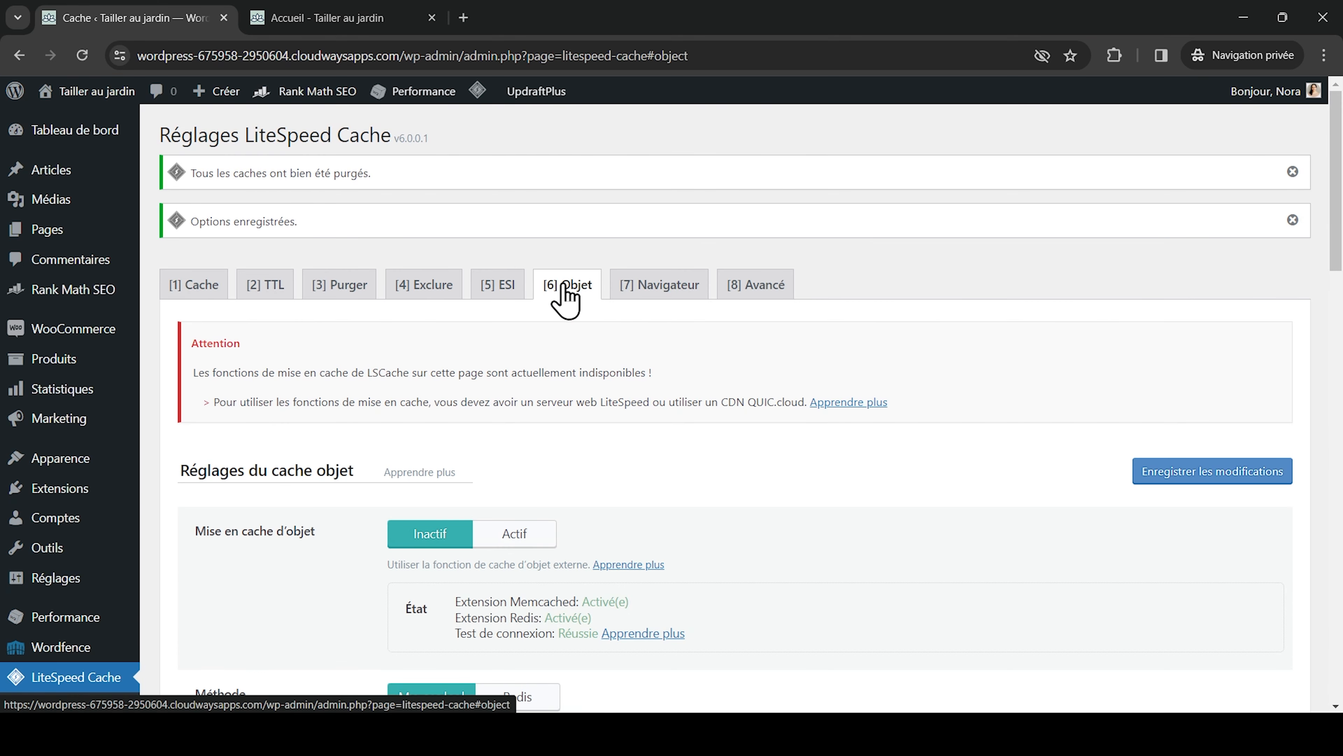
{"action": "scroll", "coordinate": [566, 302], "scroll_direction": "down", "scroll_amount": 2}
{"action": "left_click", "coordinate": [515, 415]}
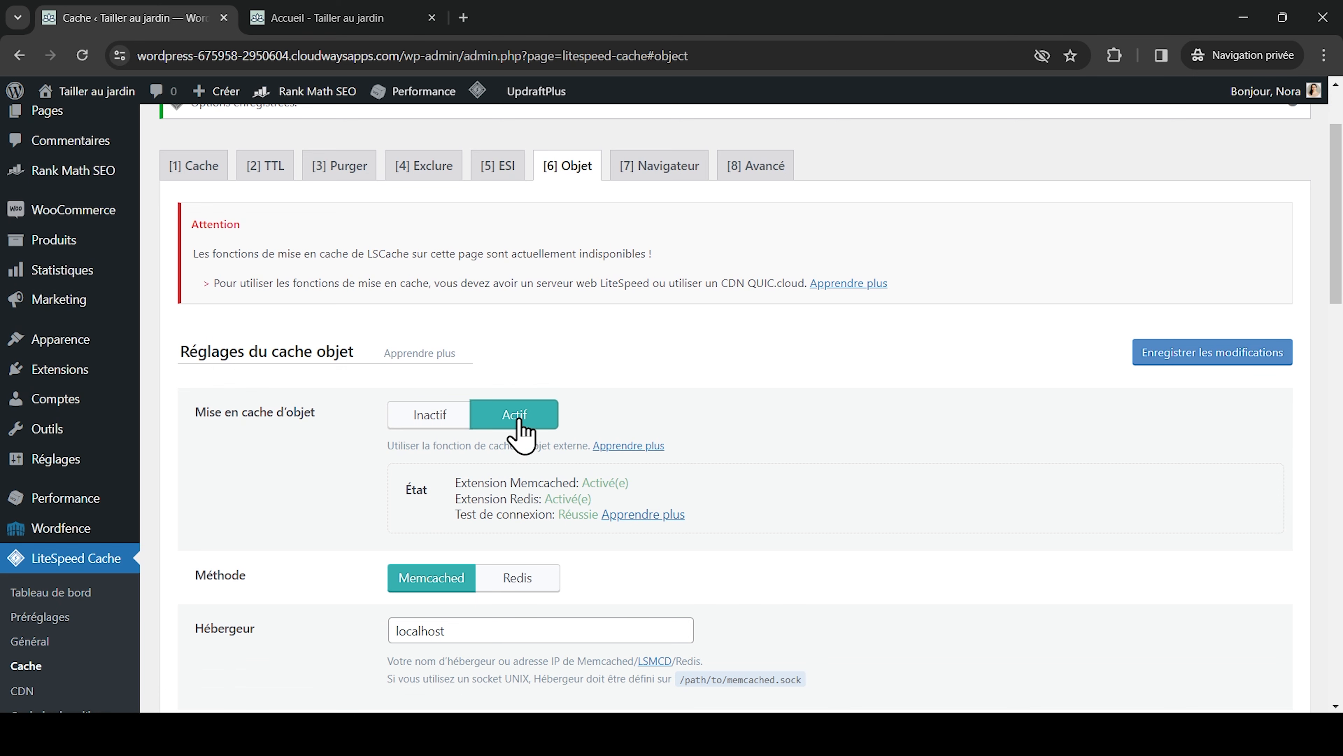
{"action": "scroll", "coordinate": [521, 431], "scroll_direction": "down", "scroll_amount": 2}
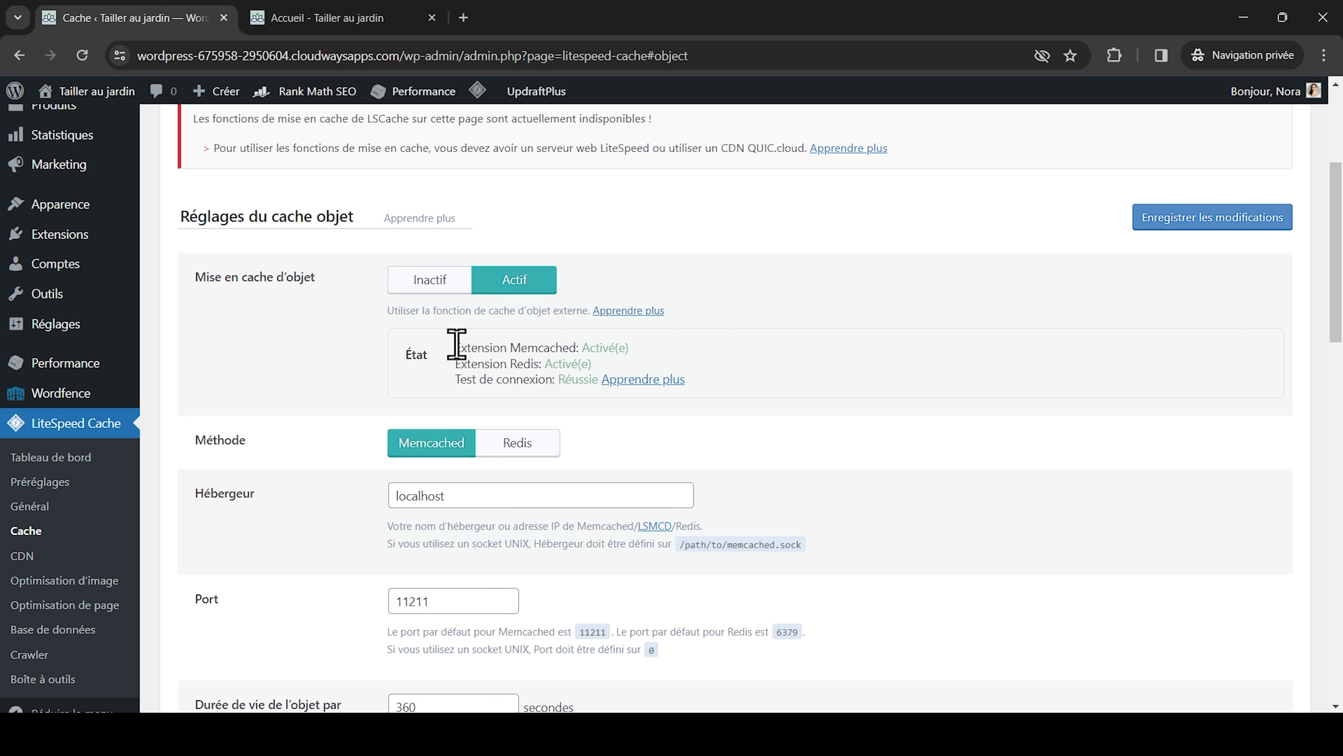
{"action": "left_click_drag", "start_coordinate": [455, 348], "coordinate": [567, 380]}
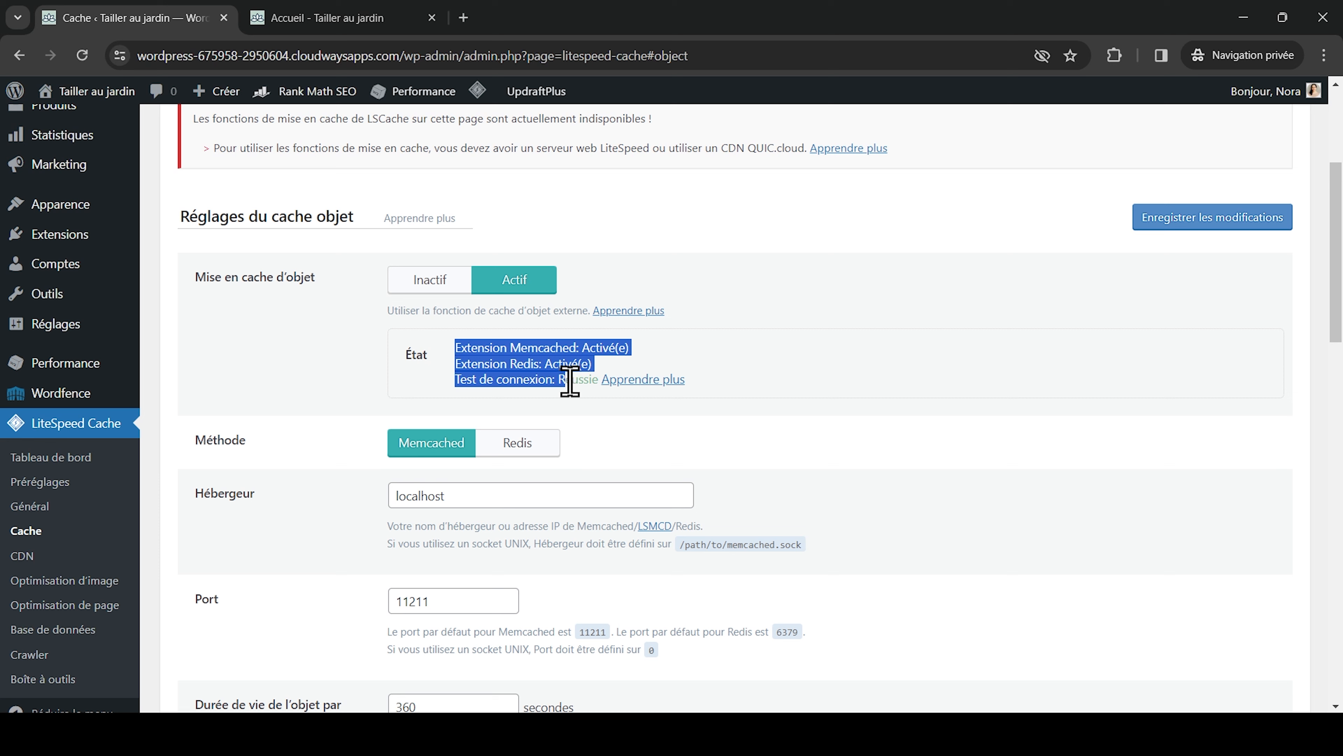
{"action": "left_click", "coordinate": [598, 416]}
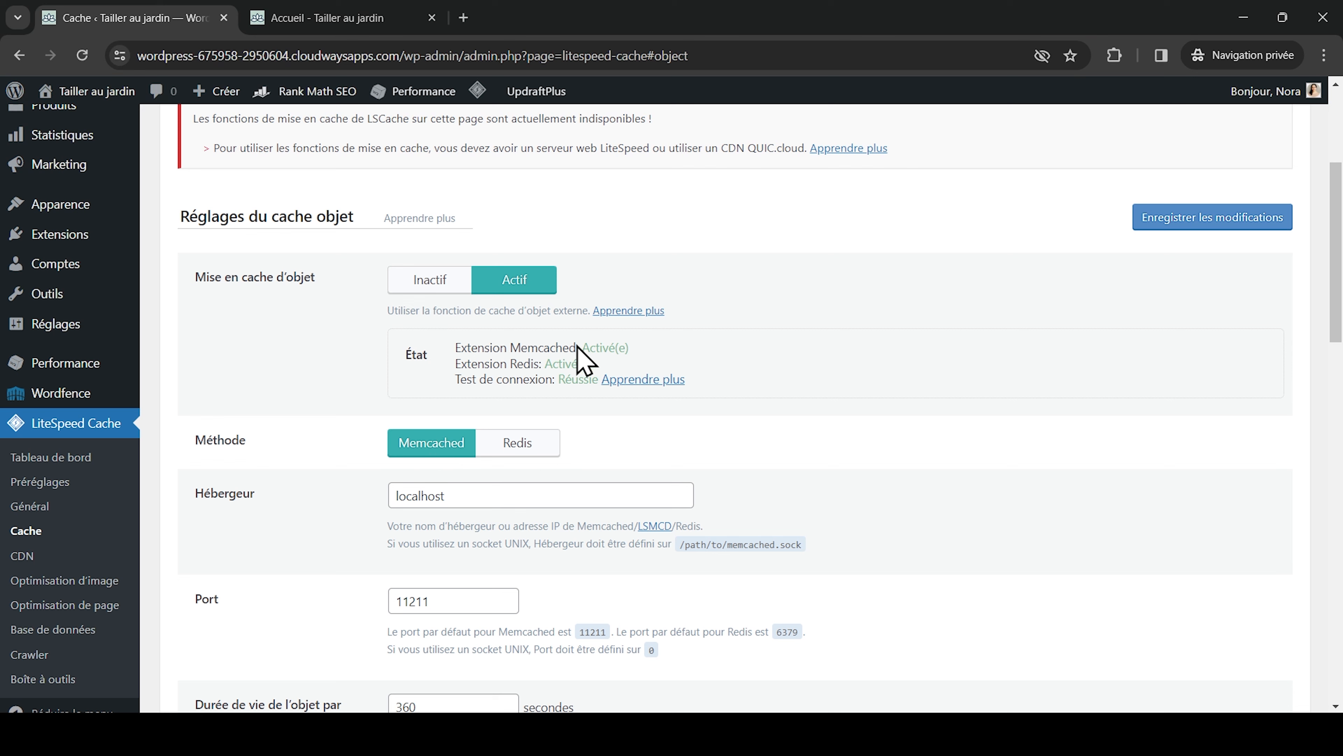
Review the object cache's method, host, port, default lifetime, login fields, Redis database ID, global groups and excluded groups.
{"action": "scroll", "coordinate": [613, 449], "scroll_direction": "down", "scroll_amount": 2}
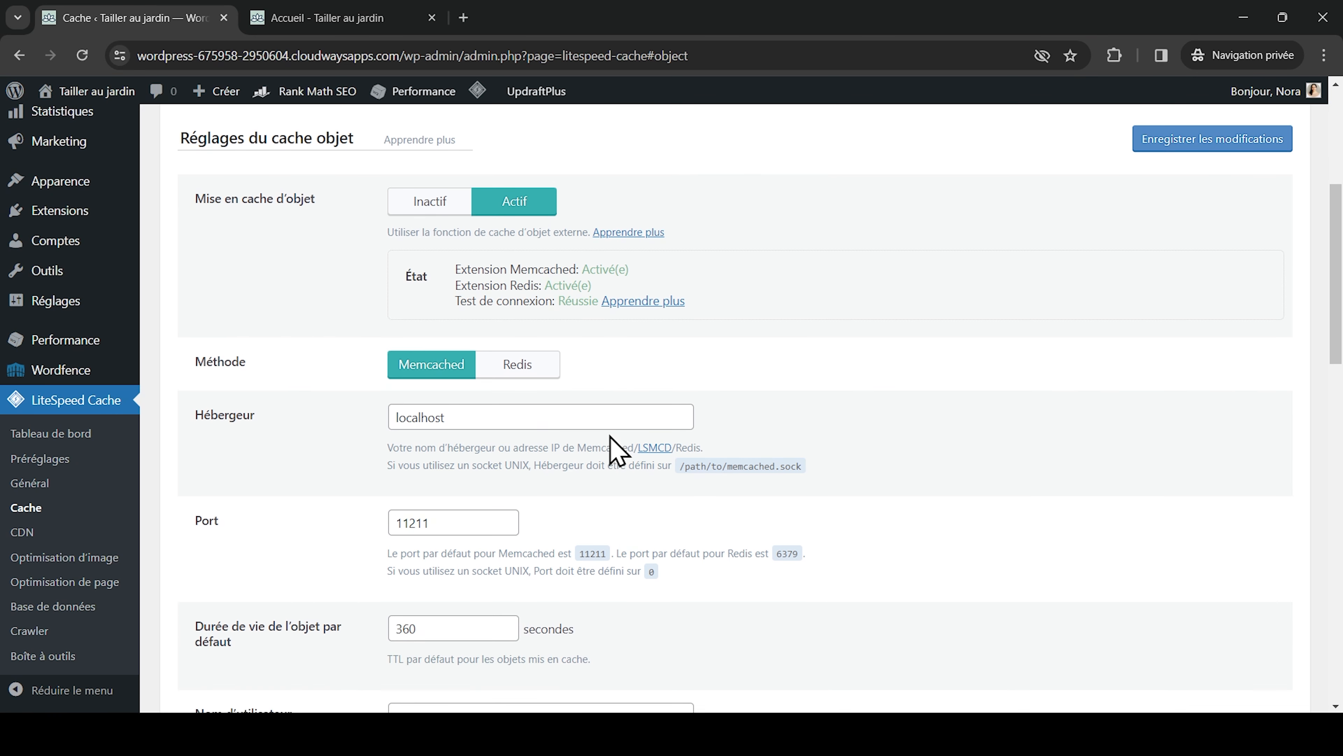
{"action": "scroll", "coordinate": [614, 448], "scroll_direction": "down", "scroll_amount": 2}
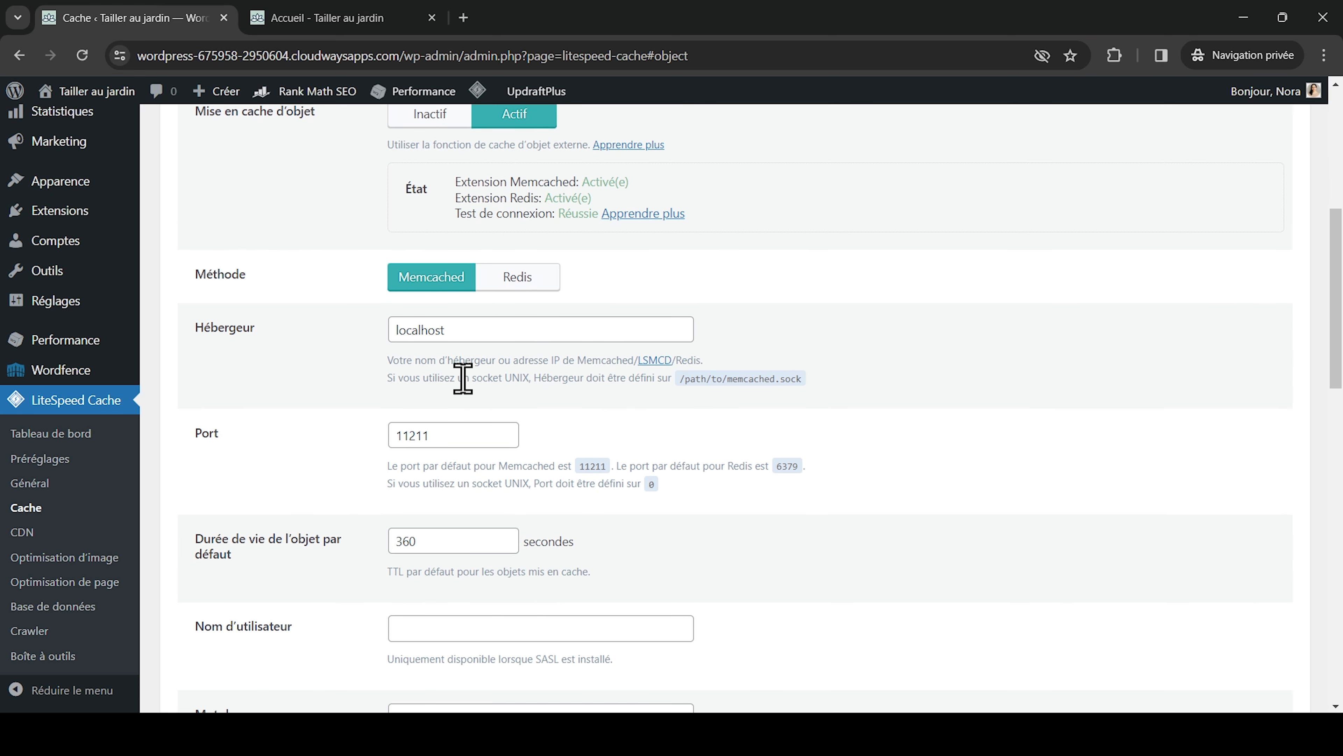
{"action": "scroll", "coordinate": [482, 354], "scroll_direction": "down", "scroll_amount": 1}
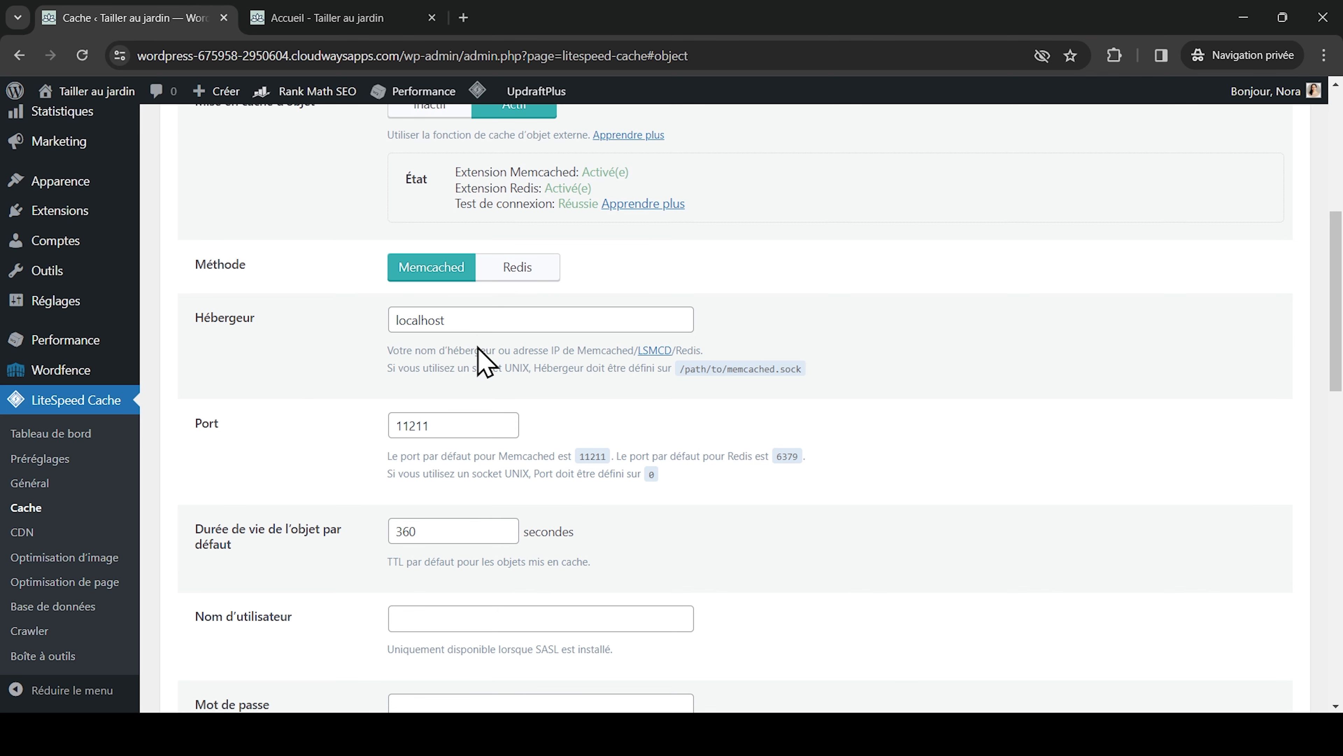
{"action": "scroll", "coordinate": [482, 360], "scroll_direction": "down", "scroll_amount": 2}
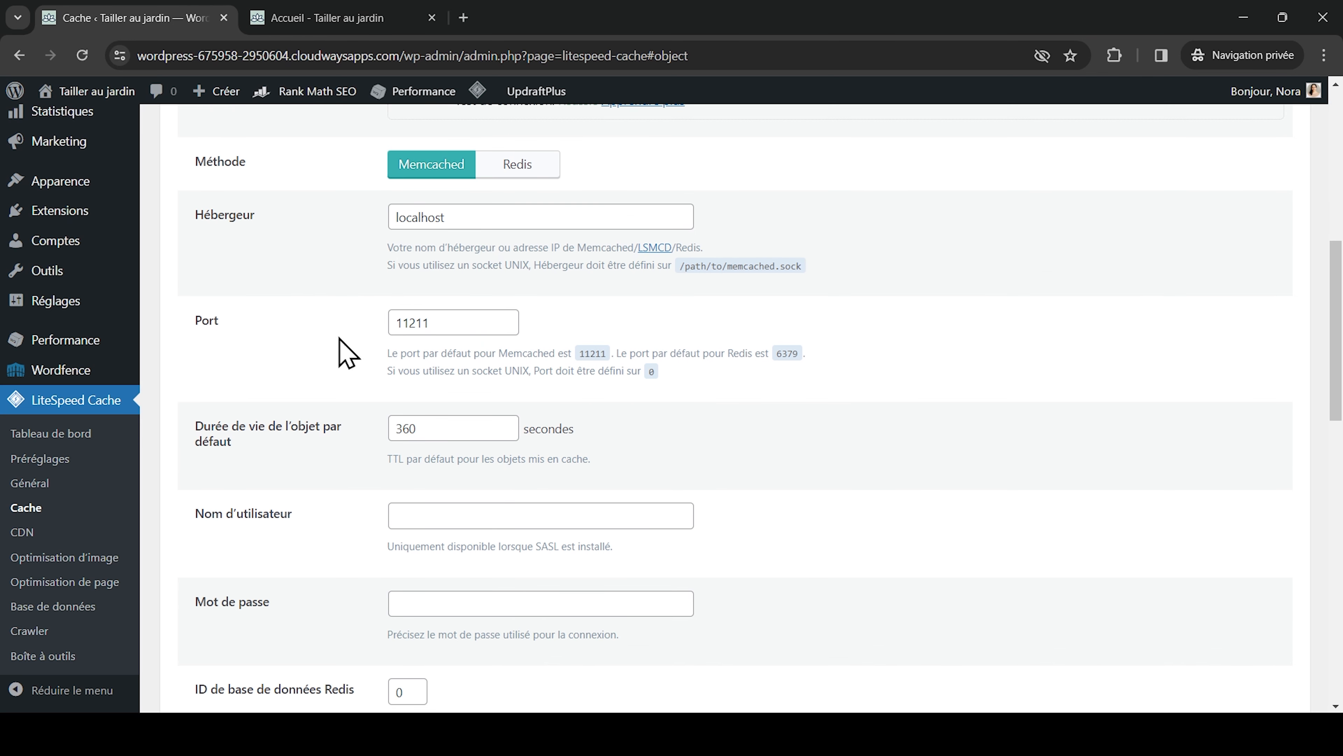
{"action": "left_click", "coordinate": [541, 165]}
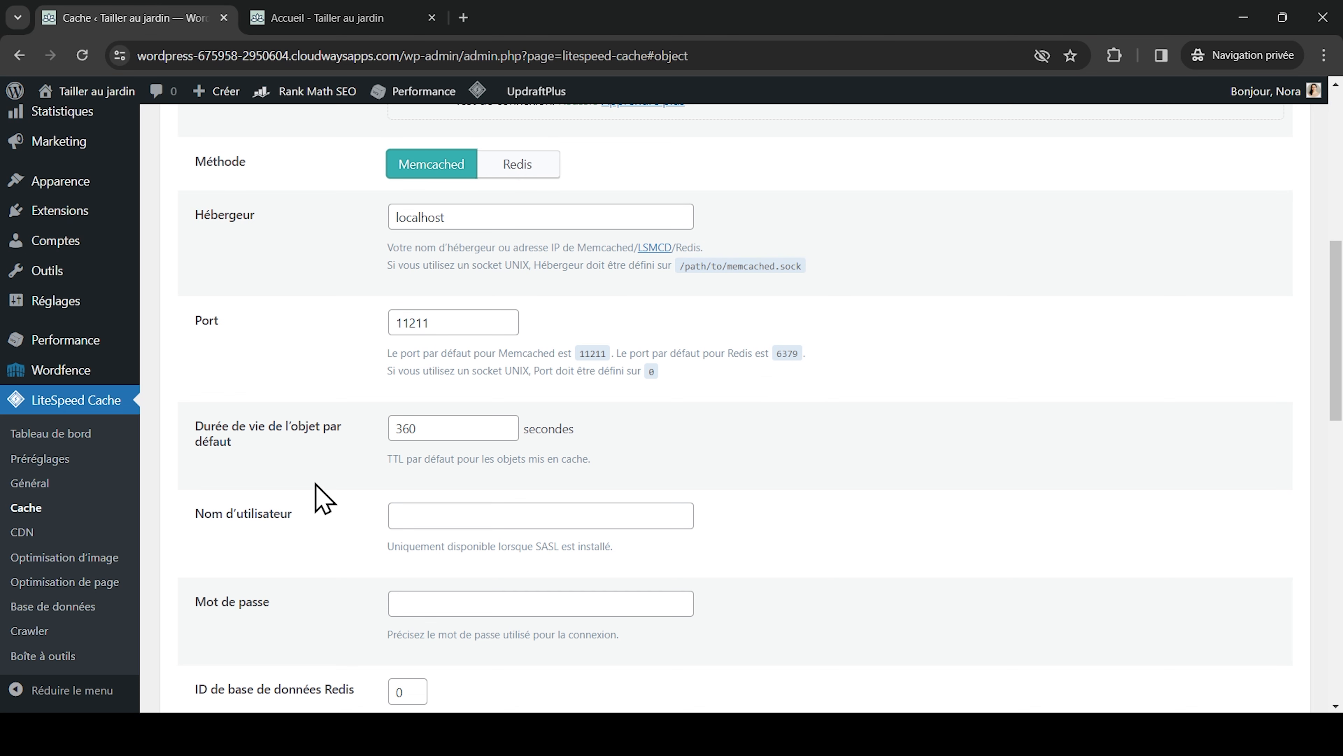
{"action": "scroll", "coordinate": [323, 500], "scroll_direction": "down", "scroll_amount": 5}
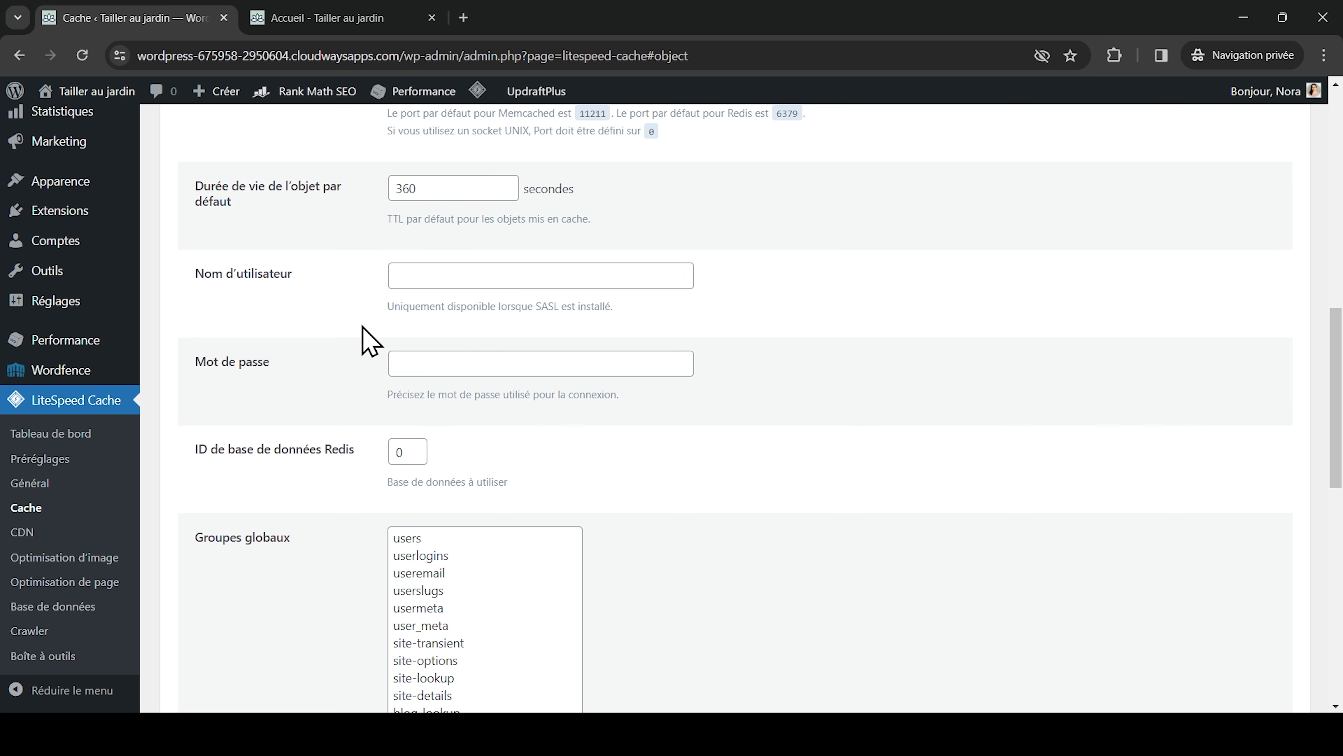
{"action": "scroll", "coordinate": [368, 338], "scroll_direction": "down", "scroll_amount": 3}
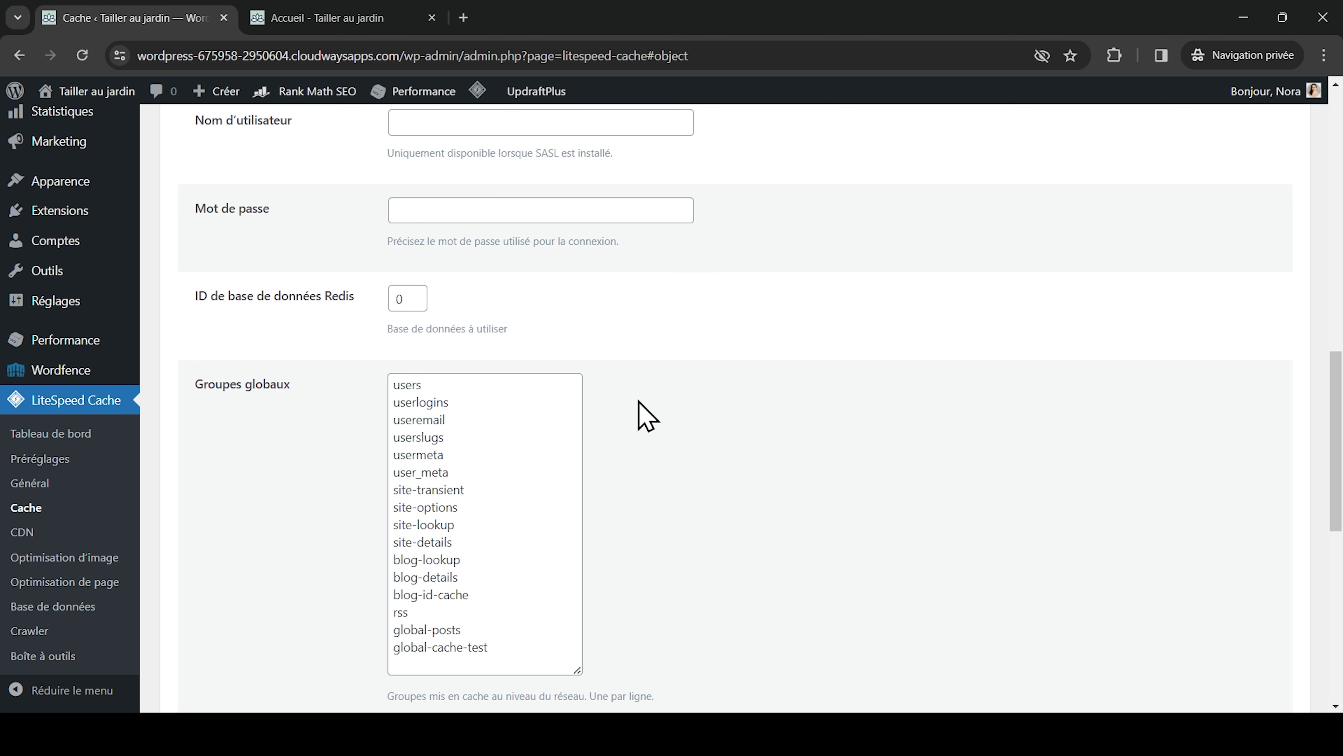
{"action": "scroll", "coordinate": [682, 421], "scroll_direction": "down", "scroll_amount": 3}
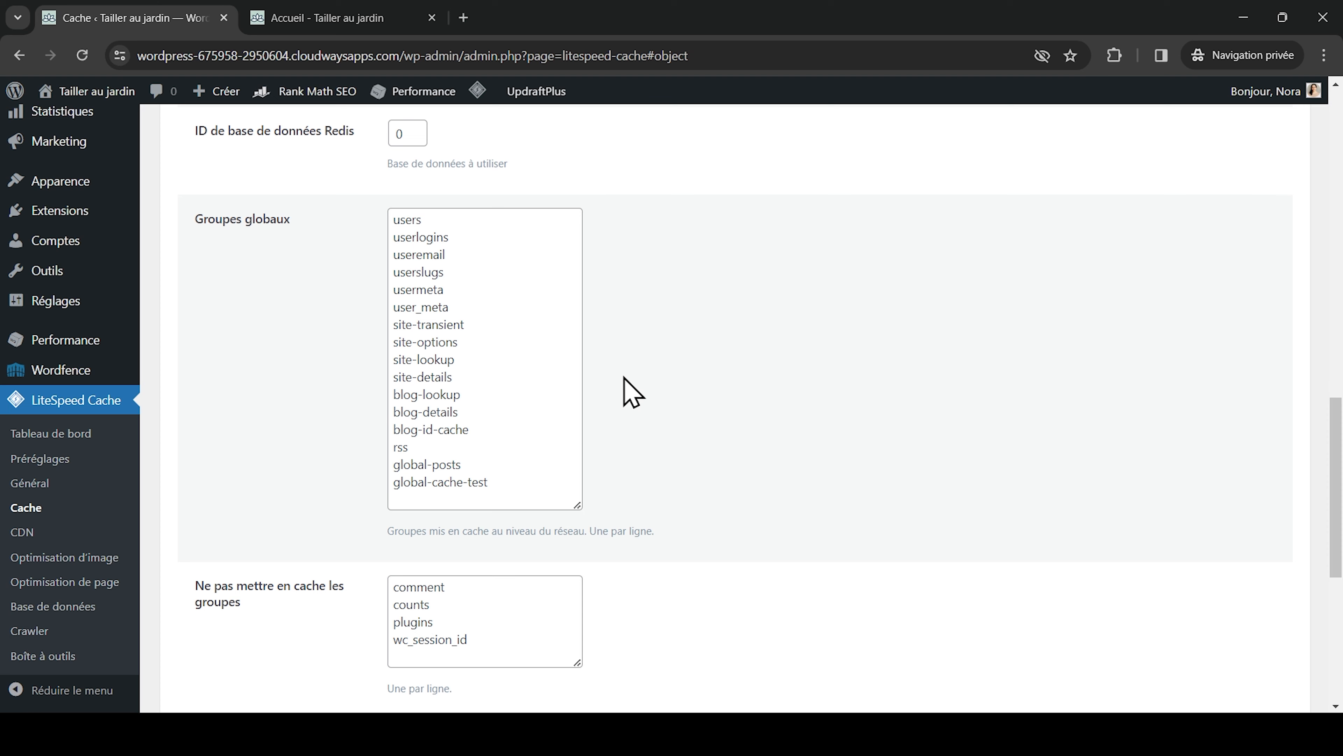
{"action": "scroll", "coordinate": [629, 390], "scroll_direction": "down", "scroll_amount": 5}
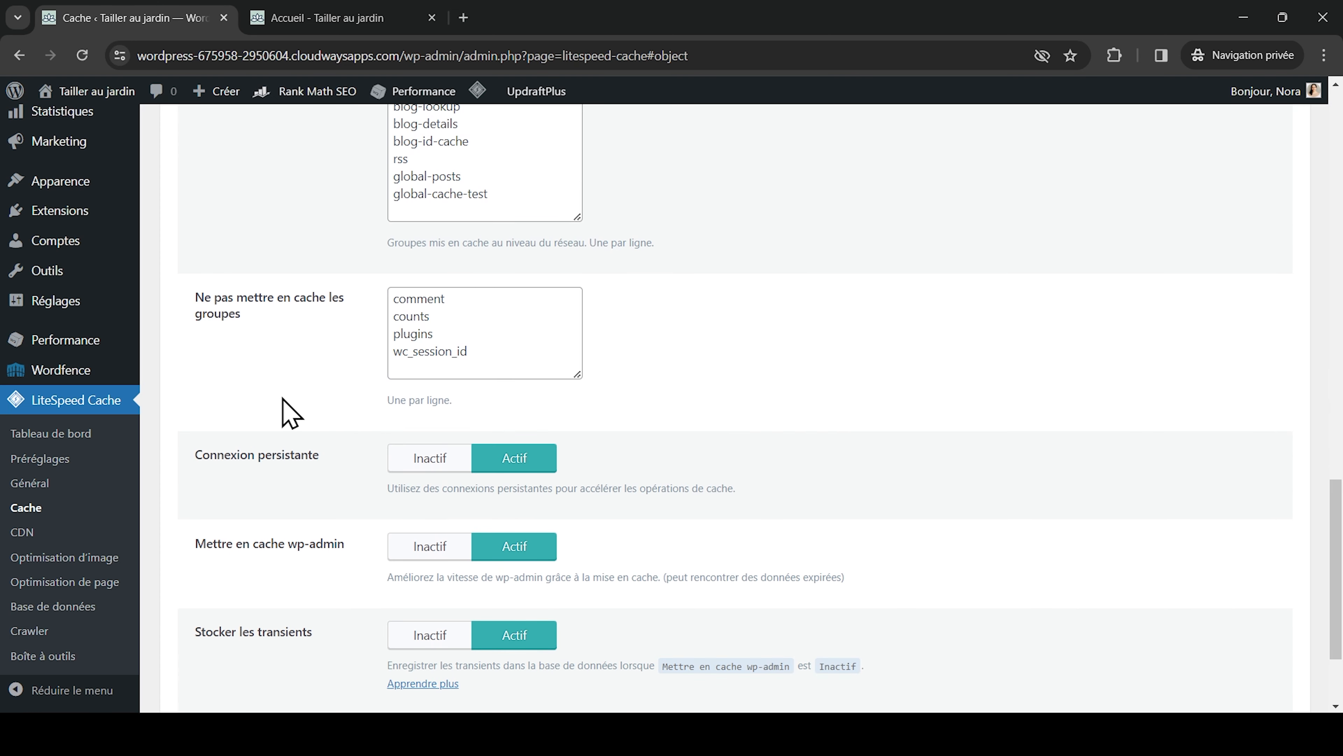
Set Mettre en cache wp-admin to Inactif in the object cache settings.
{"action": "scroll", "coordinate": [312, 391], "scroll_direction": "down", "scroll_amount": 3}
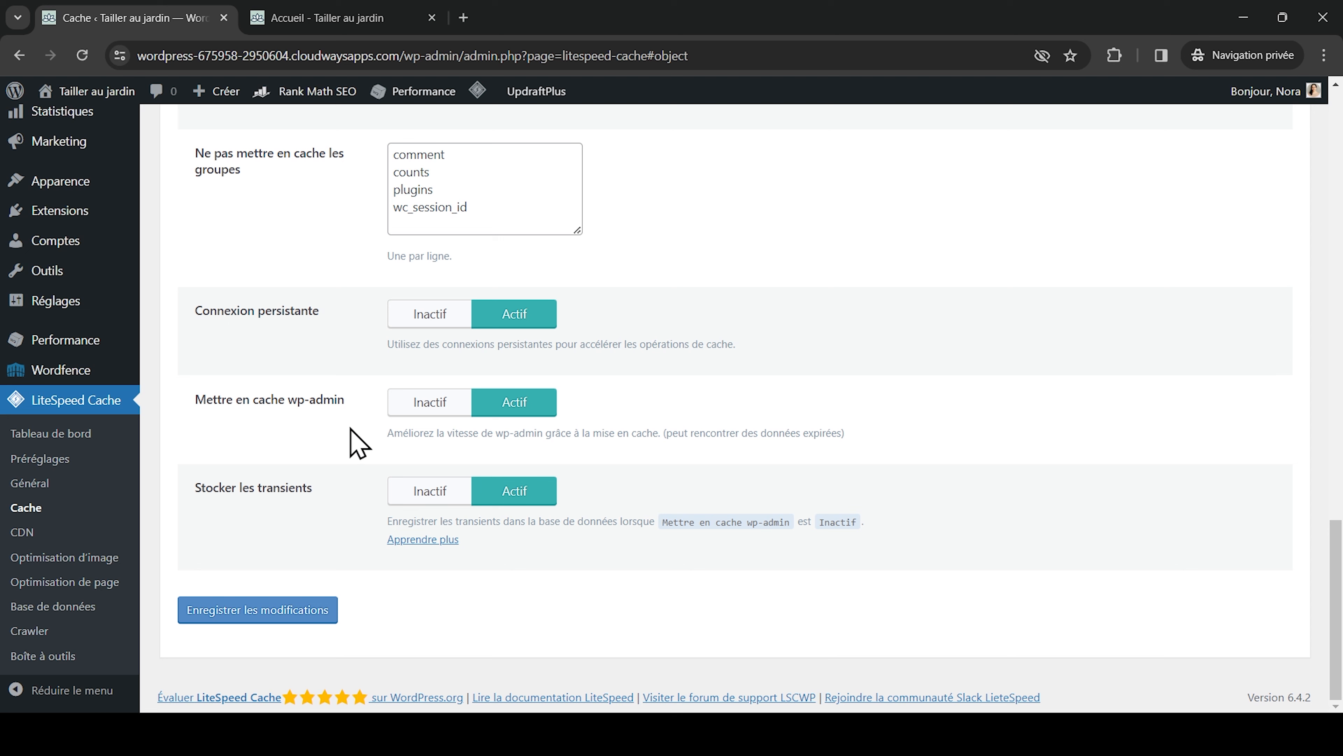
{"action": "left_click", "coordinate": [441, 406]}
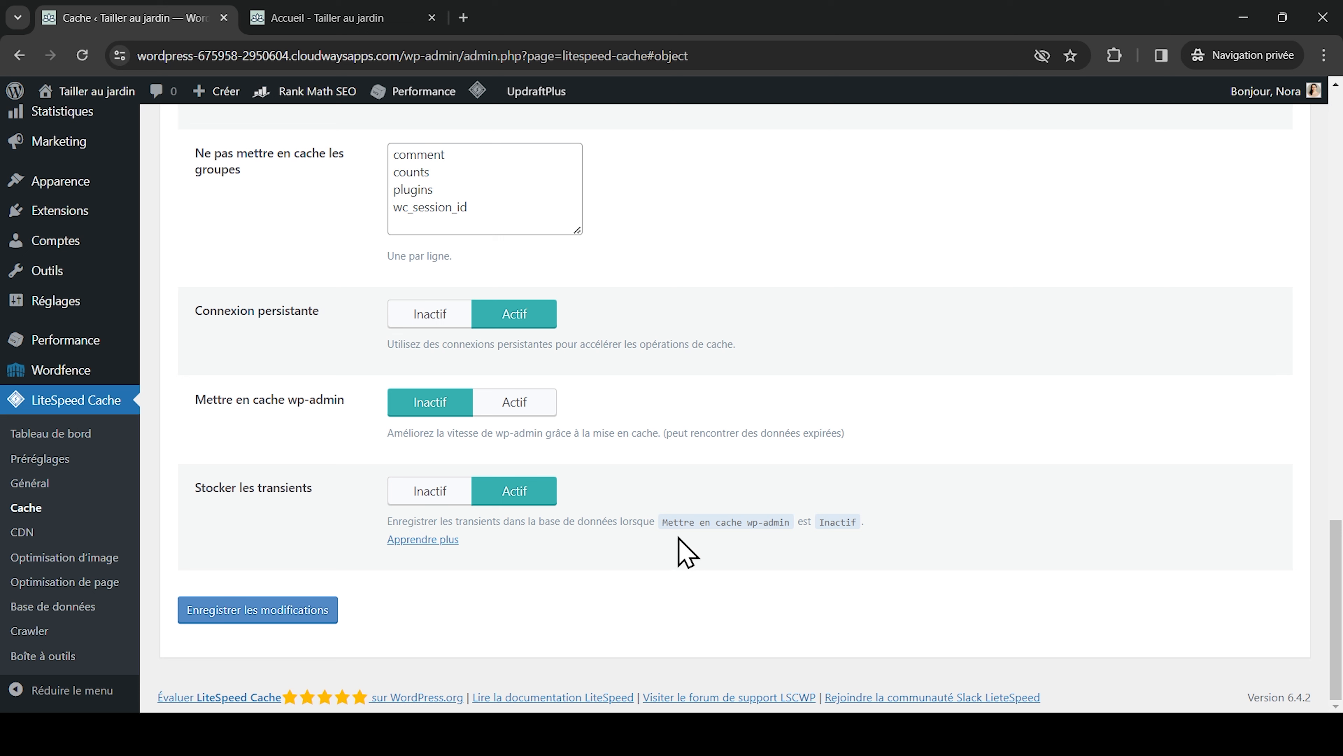
Save the object cache settings, and set Cache navigateur to Actif in the browser cache settings and save it.
{"action": "left_click", "coordinate": [303, 609]}
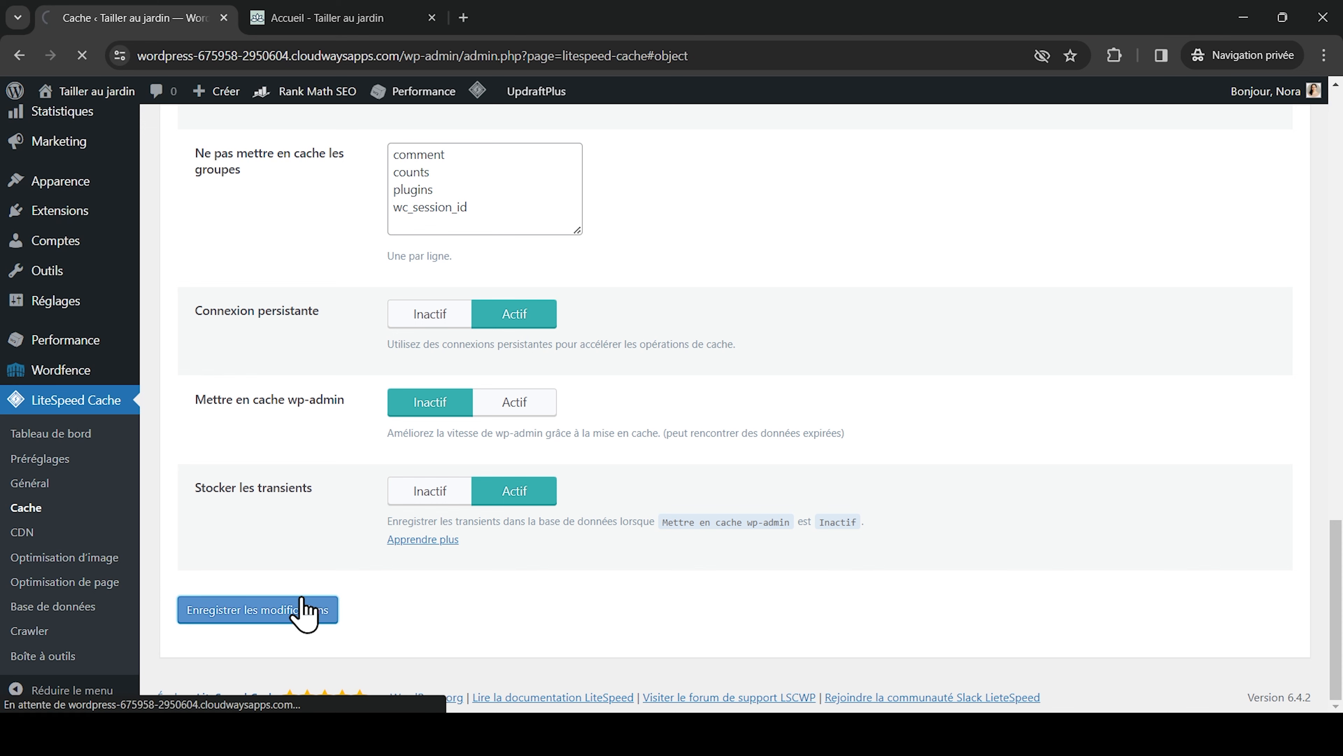
{"action": "left_click", "coordinate": [666, 241]}
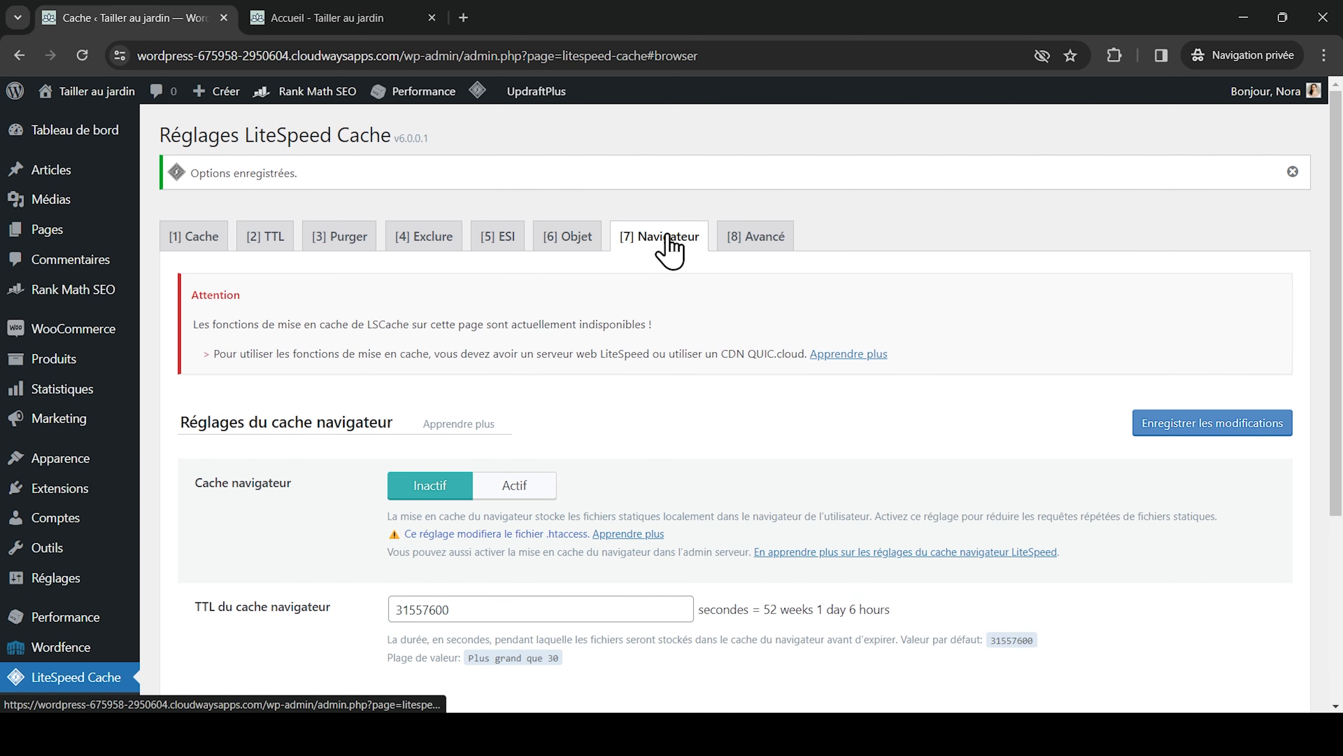
{"action": "left_click", "coordinate": [505, 492]}
{"action": "scroll", "coordinate": [307, 476], "scroll_direction": "down", "scroll_amount": 3}
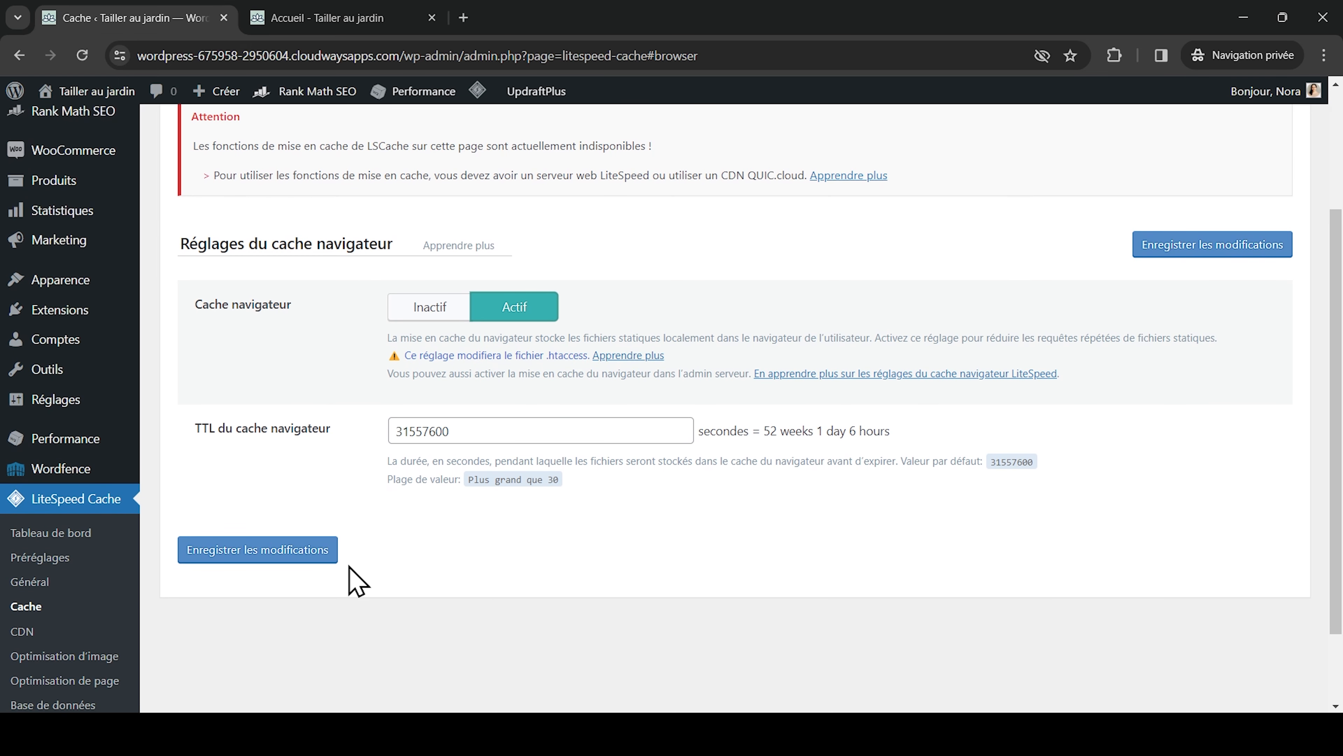
{"action": "left_click", "coordinate": [311, 556]}
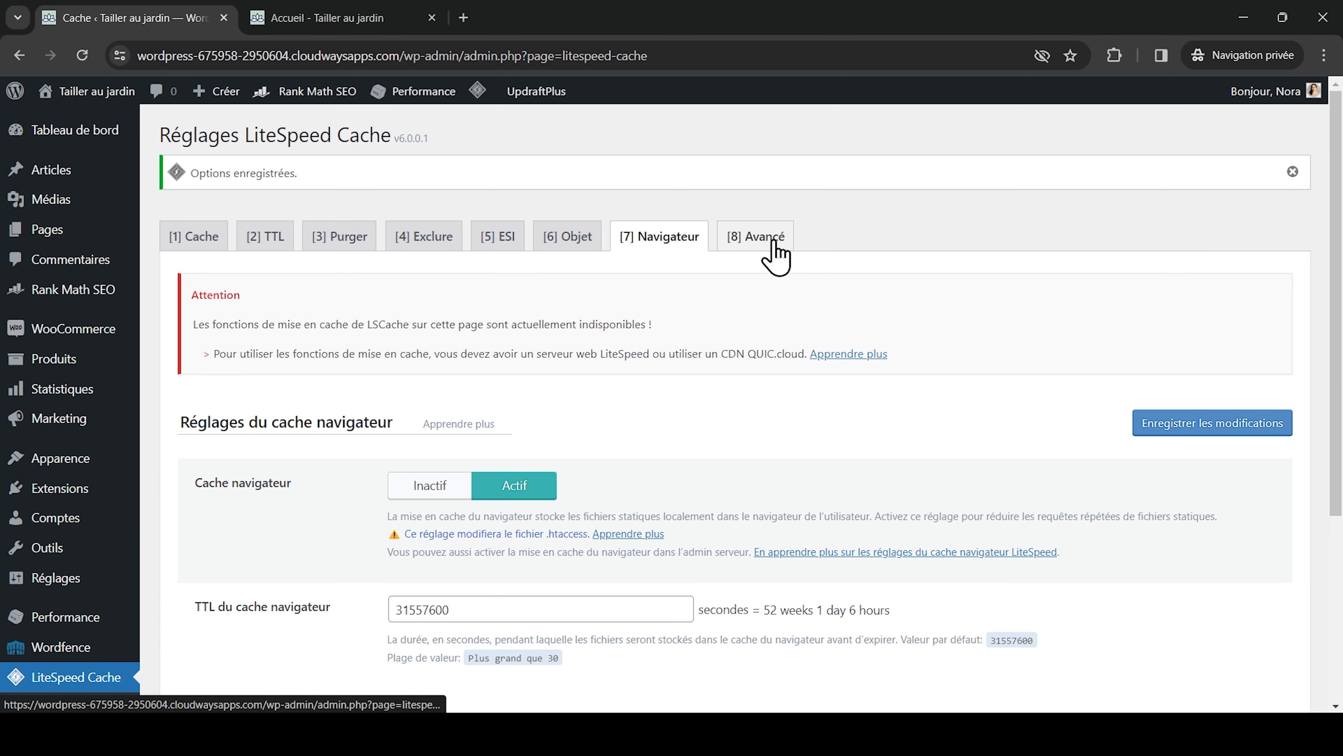
Review the advanced cache settings for the login cookie, vary cookies, HTTP/HTTPS compatibility and instant click, and save them.
{"action": "left_click", "coordinate": [773, 242]}
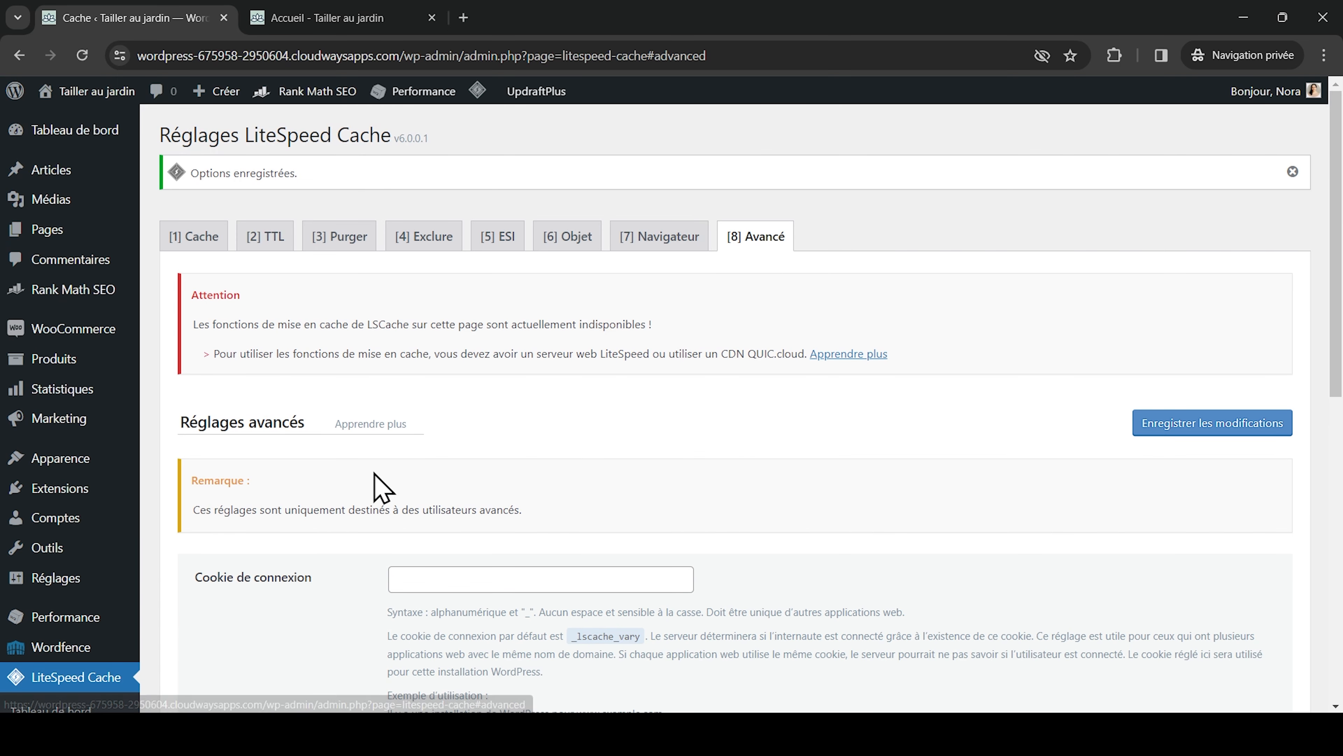
{"action": "scroll", "coordinate": [377, 486], "scroll_direction": "down", "scroll_amount": 5}
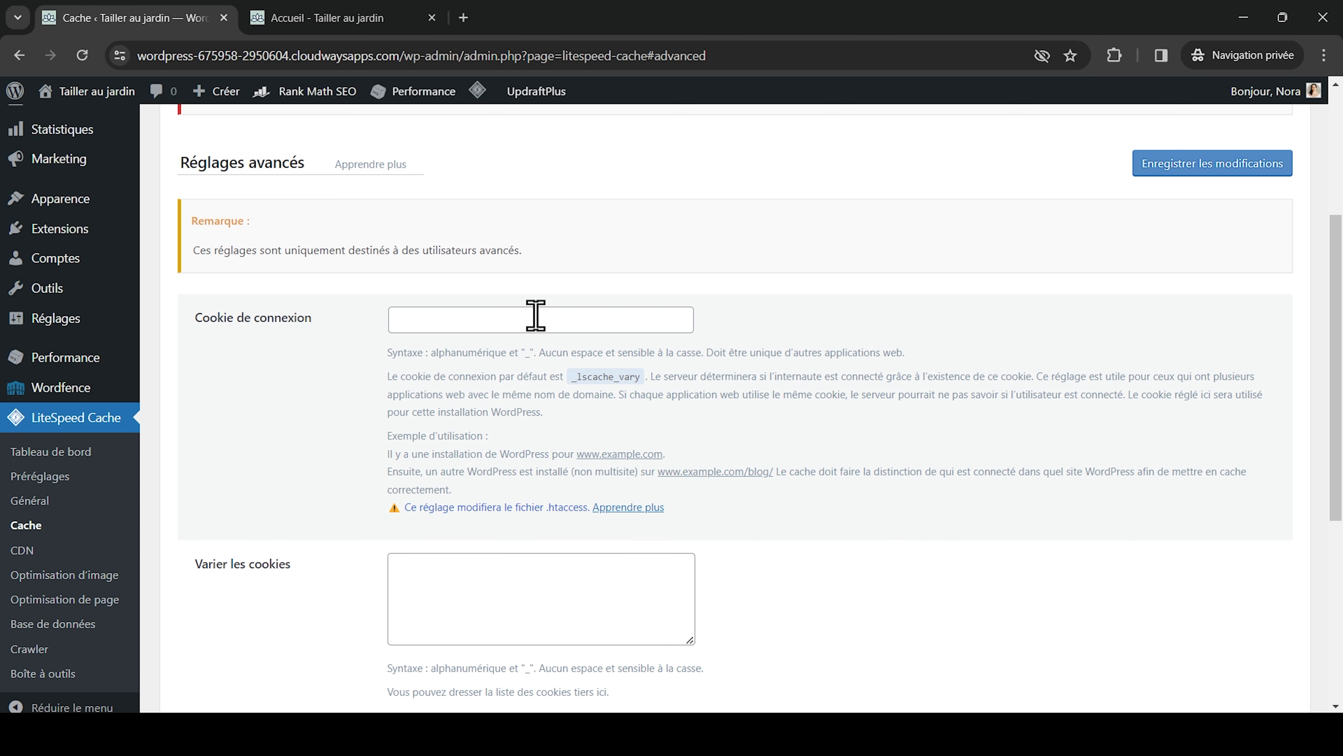
{"action": "scroll", "coordinate": [535, 316], "scroll_direction": "down", "scroll_amount": 5}
{"action": "left_click", "coordinate": [444, 312]}
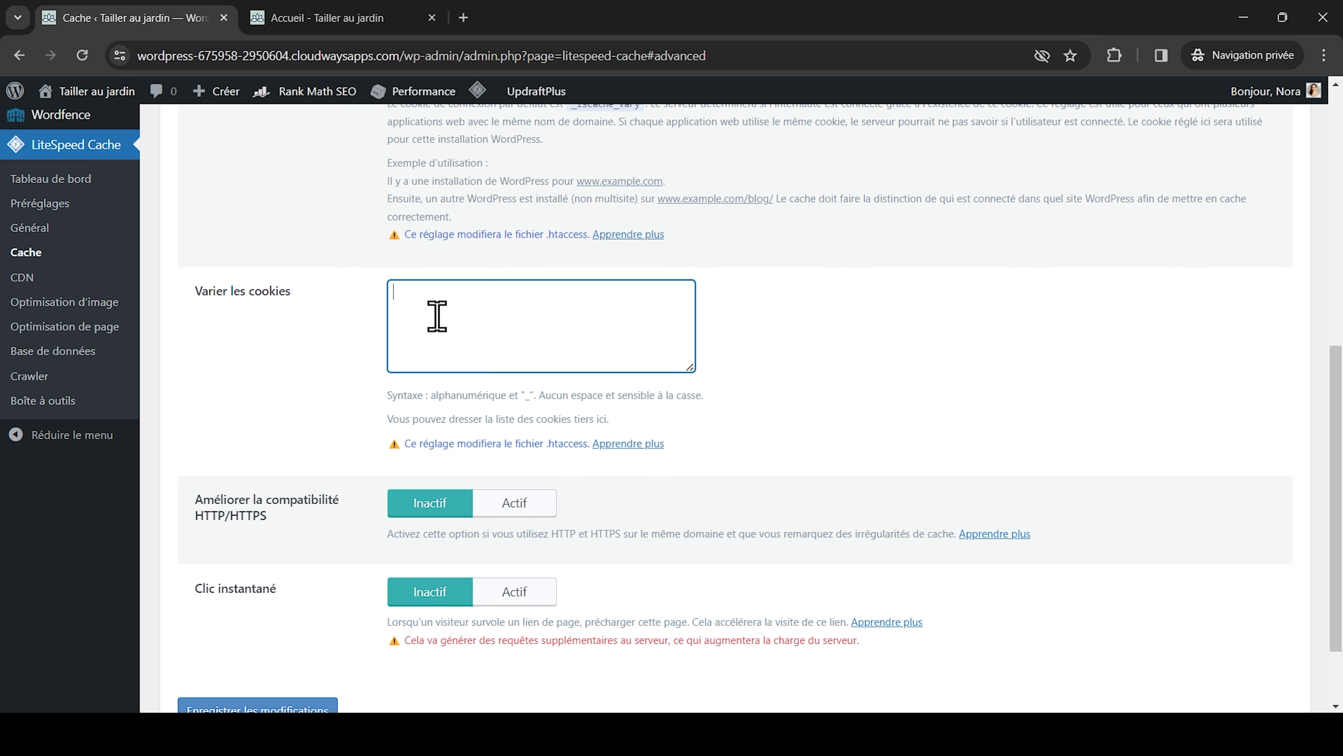
{"action": "scroll", "coordinate": [436, 314], "scroll_direction": "down", "scroll_amount": 2}
{"action": "left_click", "coordinate": [315, 439]}
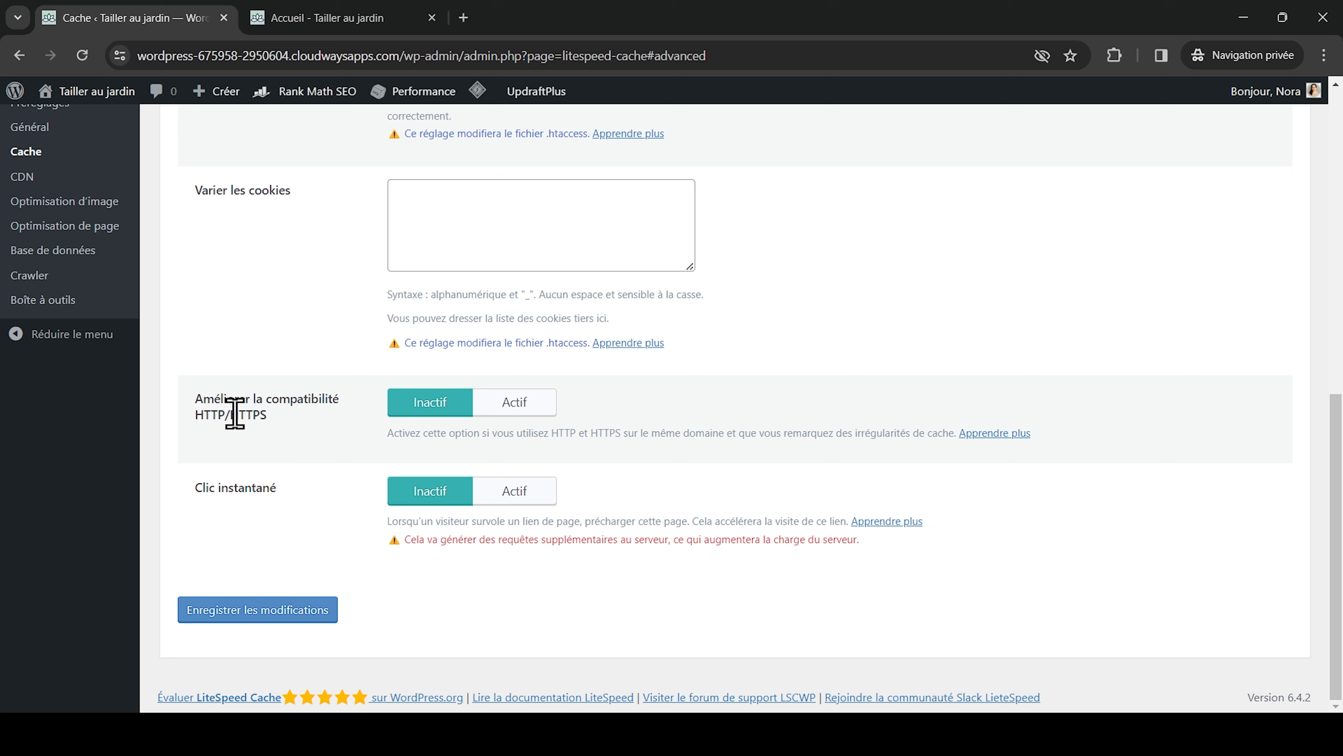
{"action": "double_click", "coordinate": [235, 415]}
{"action": "left_click", "coordinate": [309, 426]}
{"action": "double_click", "coordinate": [234, 415]}
{"action": "left_click", "coordinate": [274, 415]}
{"action": "left_click", "coordinate": [289, 610]}
{"action": "scroll", "coordinate": [291, 620], "scroll_direction": "down", "scroll_amount": 3}
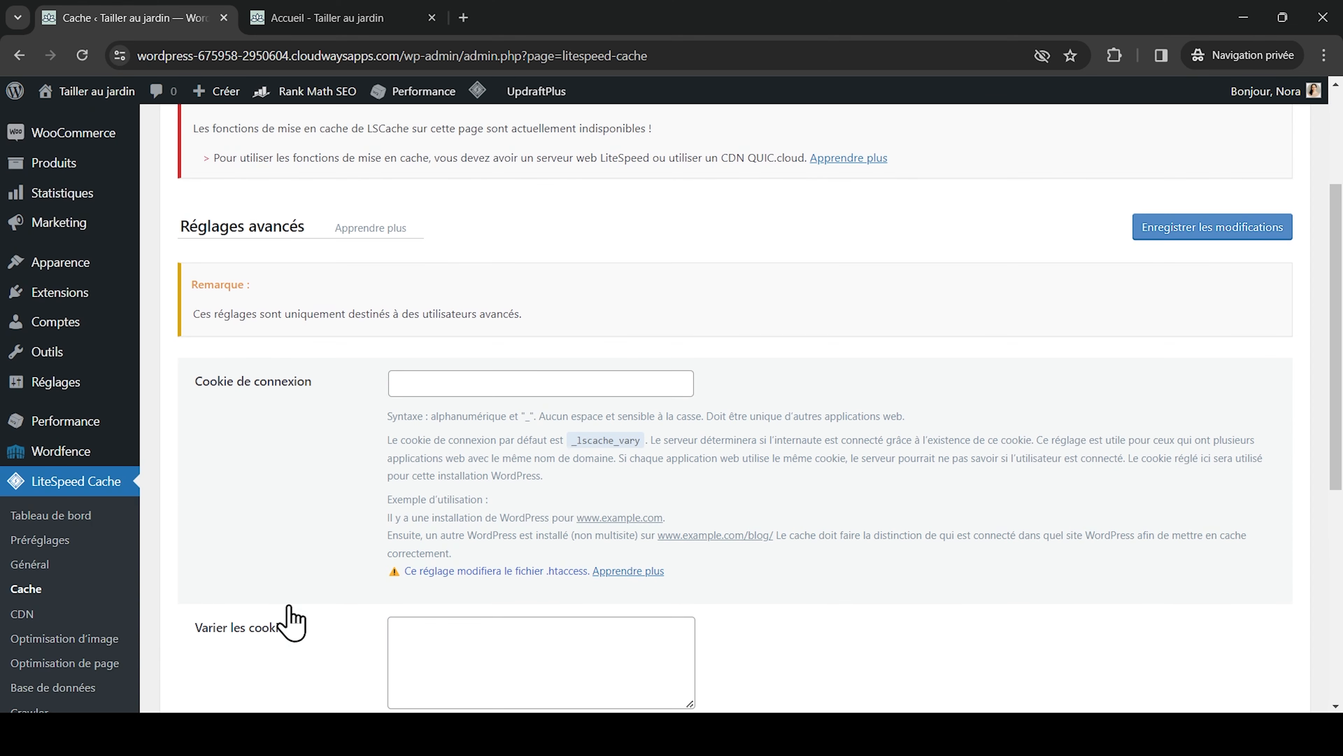
Set API Cloudflare to Actif in the CDN settings, check its API key, e-mail and domain fields, and save.
{"action": "left_click", "coordinate": [44, 618]}
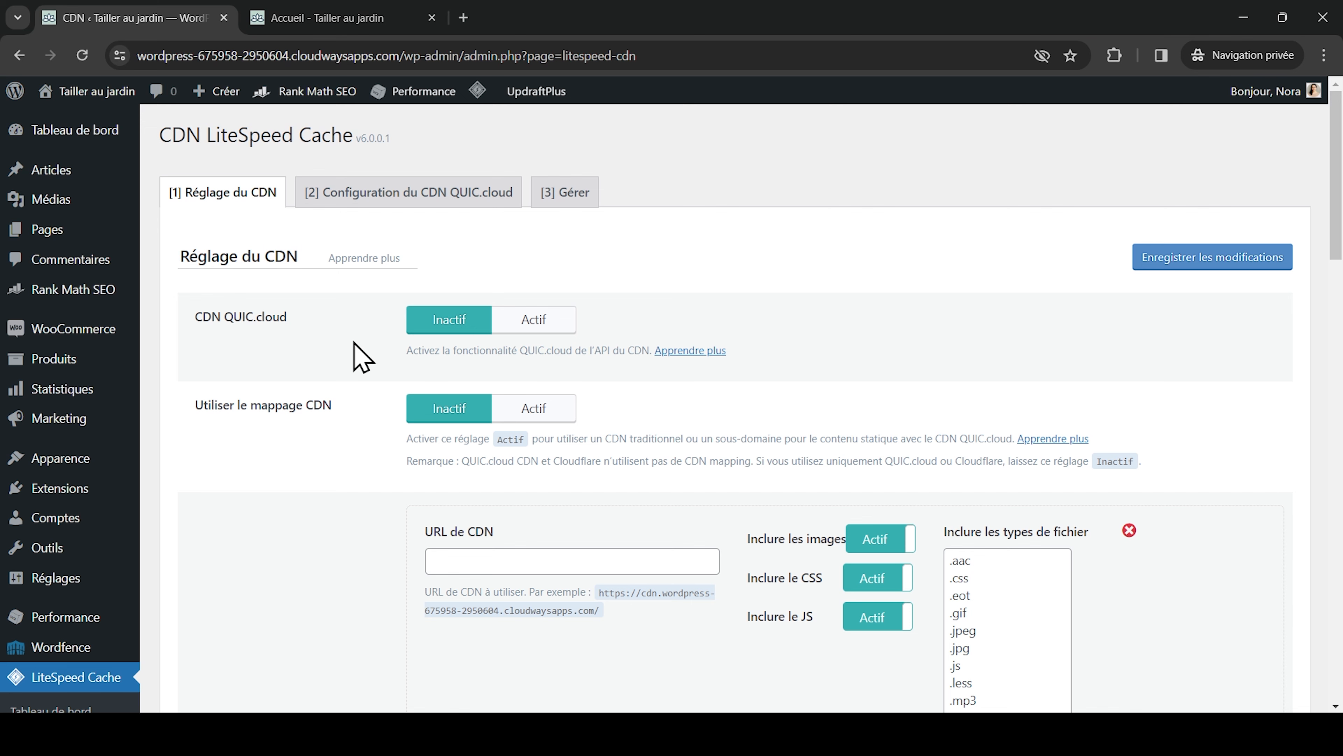
{"action": "scroll", "coordinate": [323, 554], "scroll_direction": "down", "scroll_amount": 8}
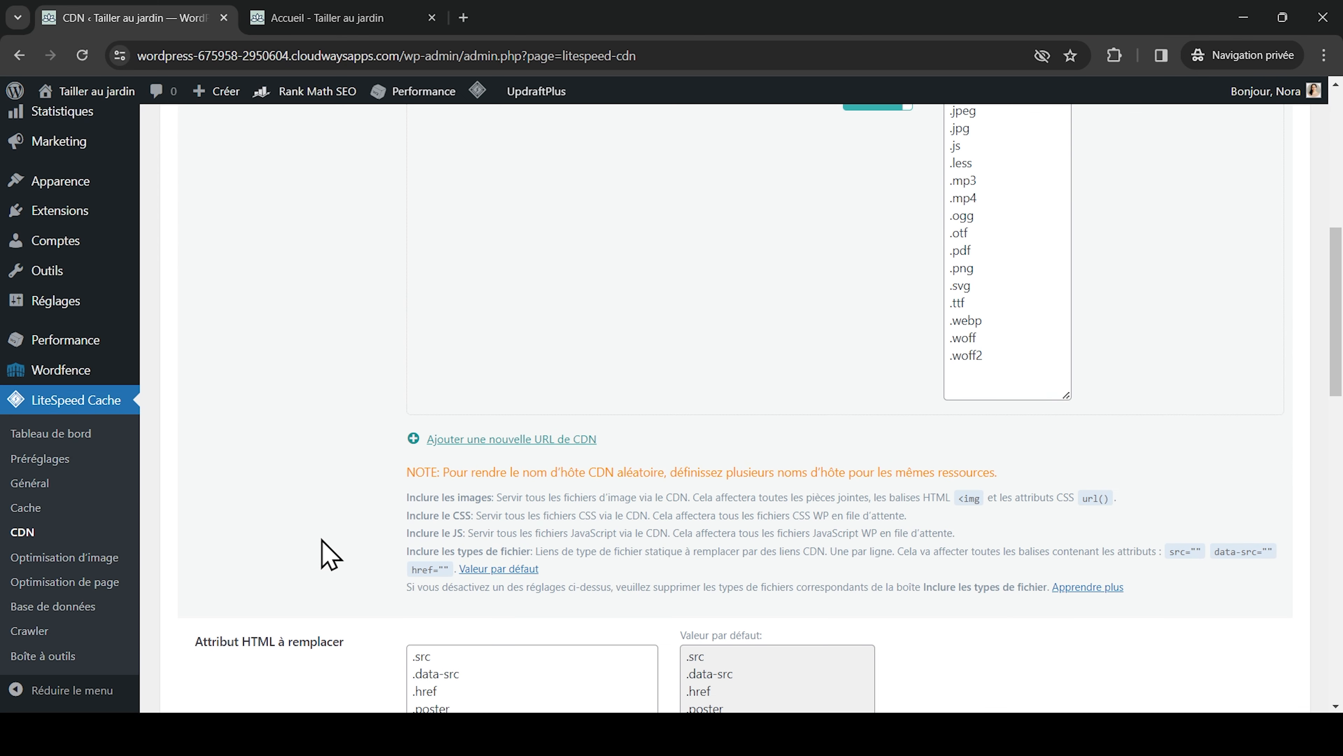
{"action": "scroll", "coordinate": [329, 555], "scroll_direction": "down", "scroll_amount": 12}
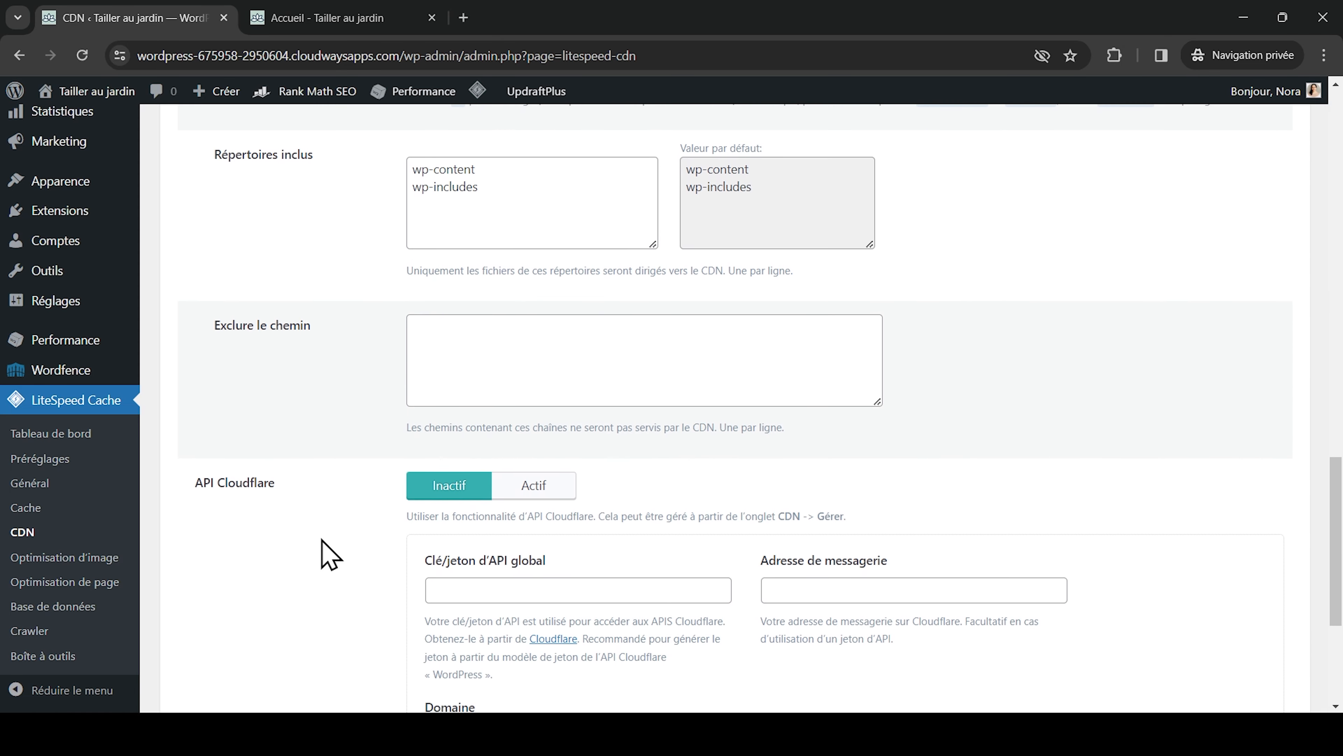
{"action": "scroll", "coordinate": [329, 554], "scroll_direction": "down", "scroll_amount": 3}
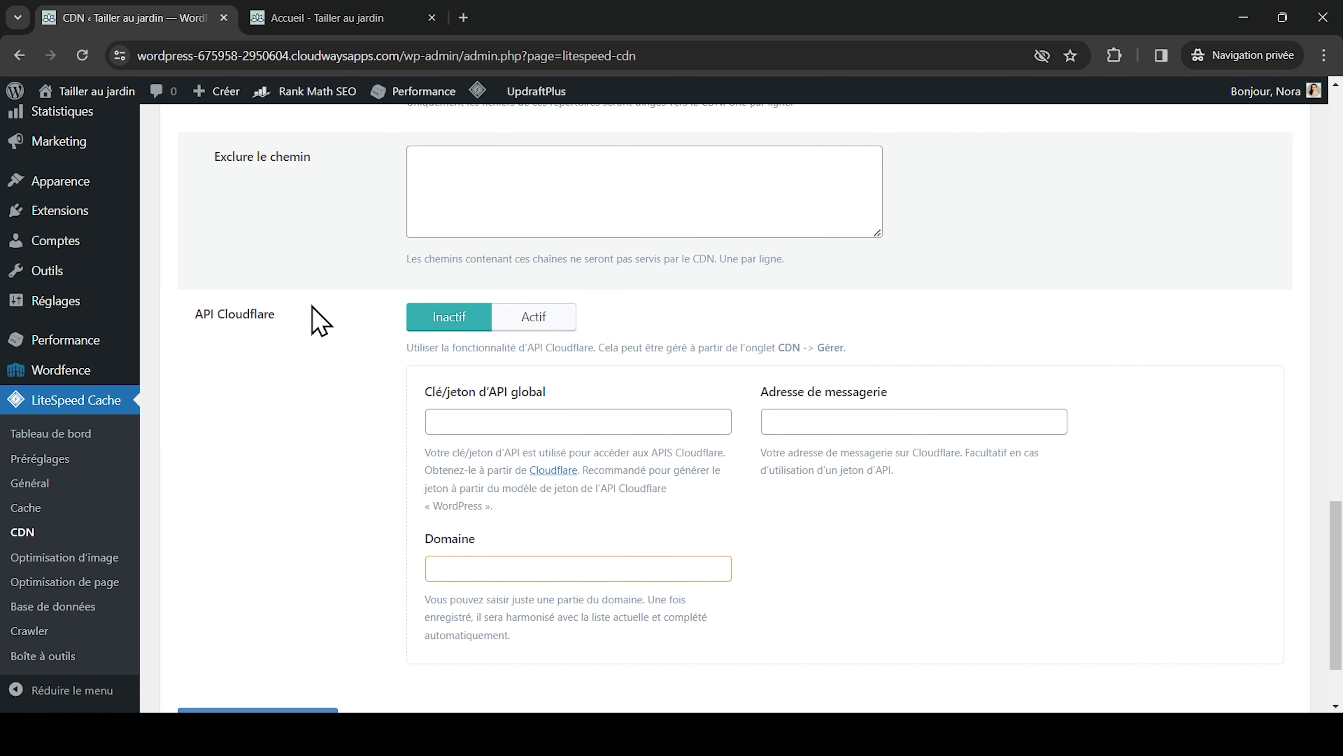
{"action": "left_click", "coordinate": [546, 317]}
{"action": "scroll", "coordinate": [548, 318], "scroll_direction": "down", "scroll_amount": 2}
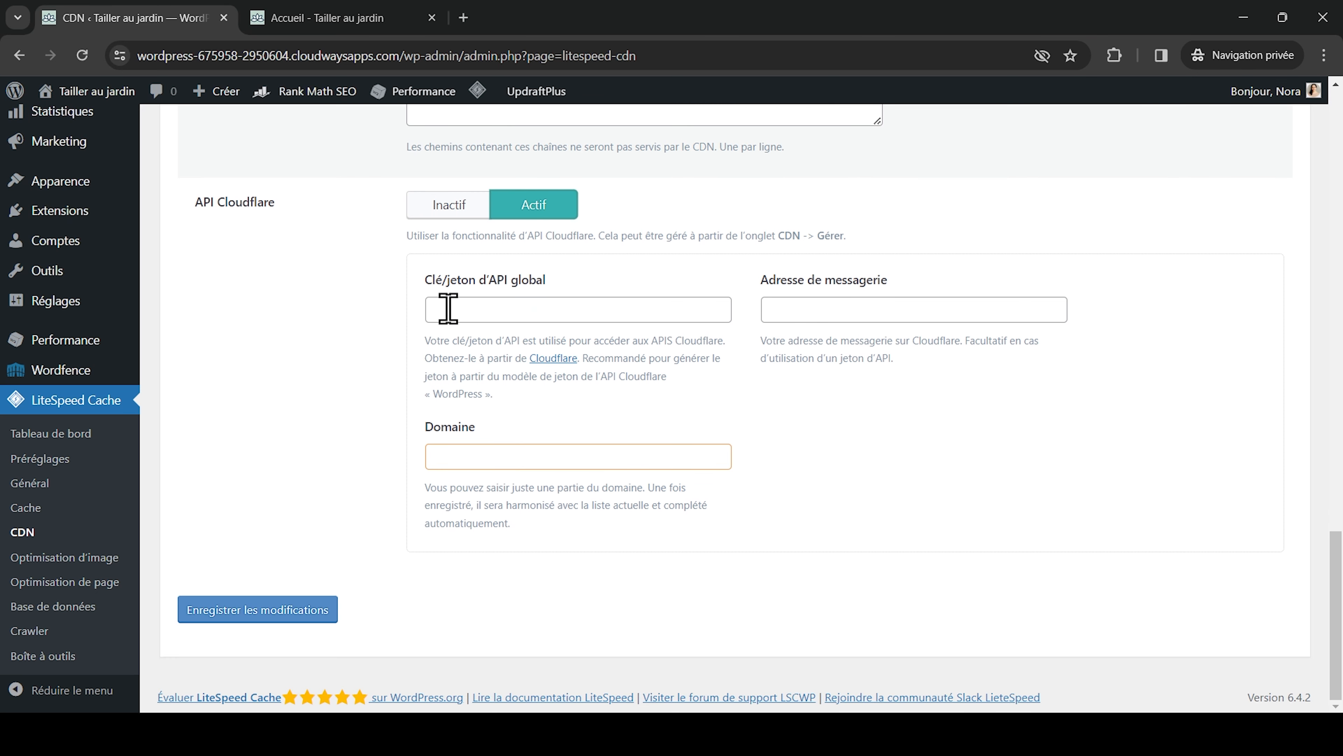
{"action": "left_click", "coordinate": [437, 309]}
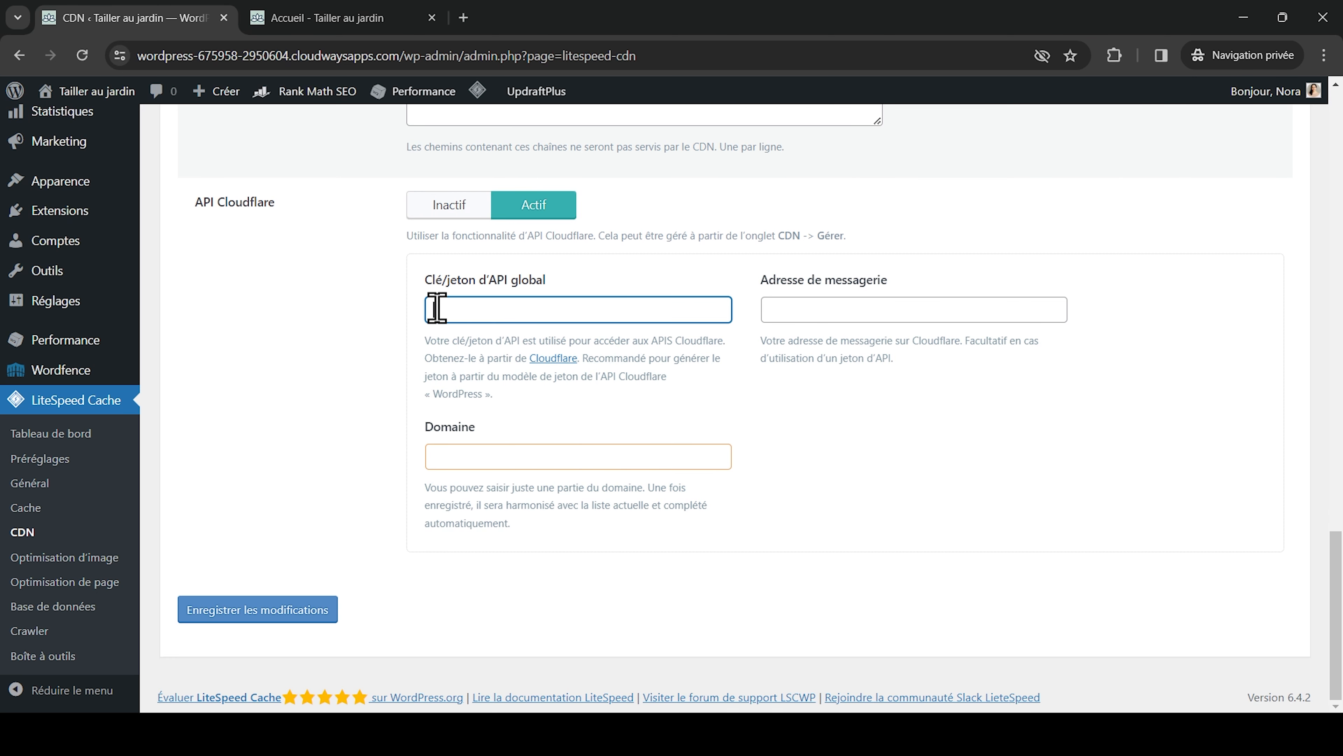
{"action": "left_click", "coordinate": [799, 309]}
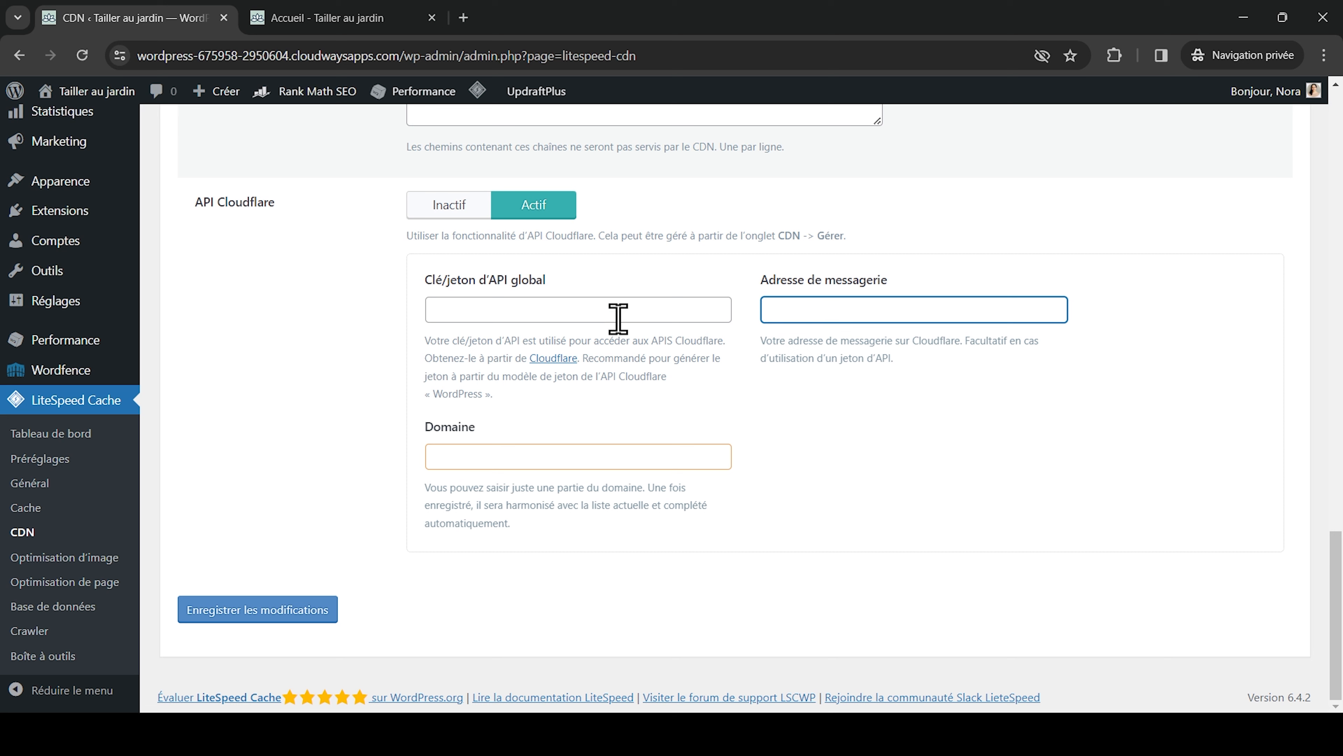
{"action": "left_click", "coordinate": [566, 458]}
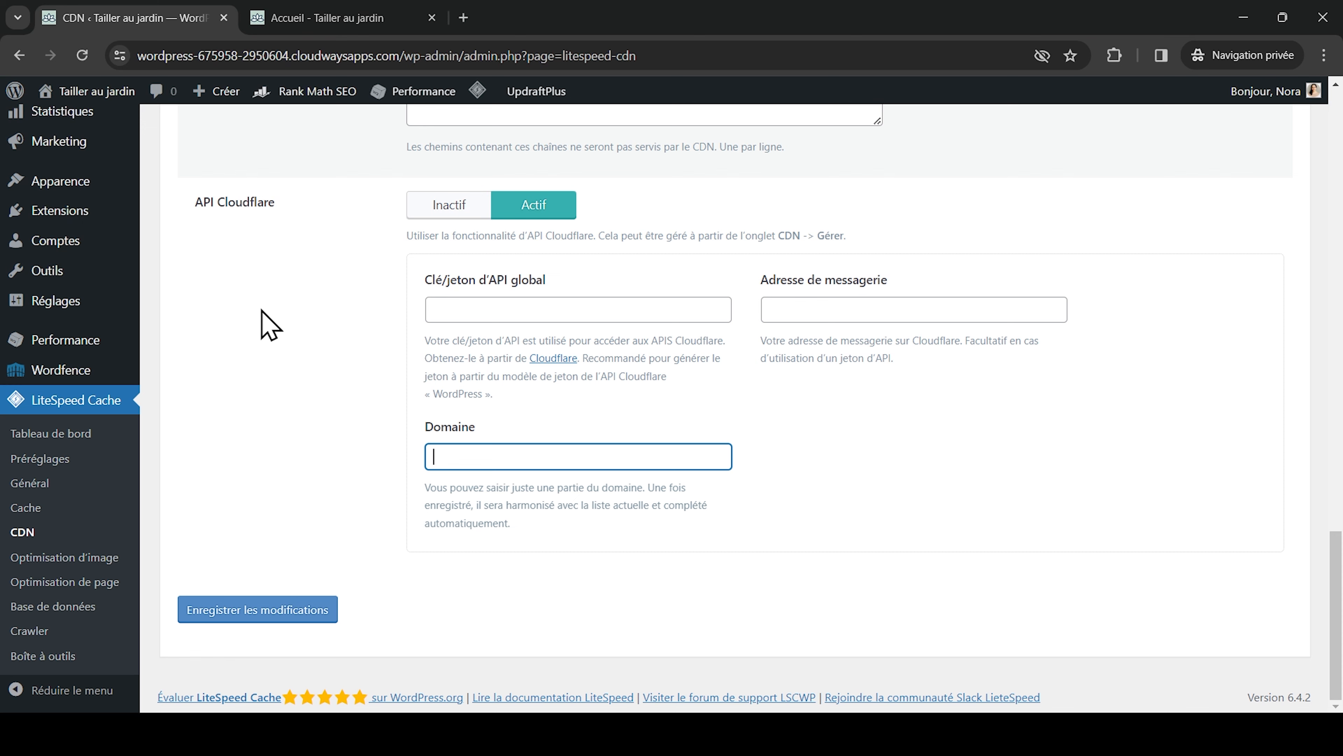
{"action": "left_click", "coordinate": [255, 609]}
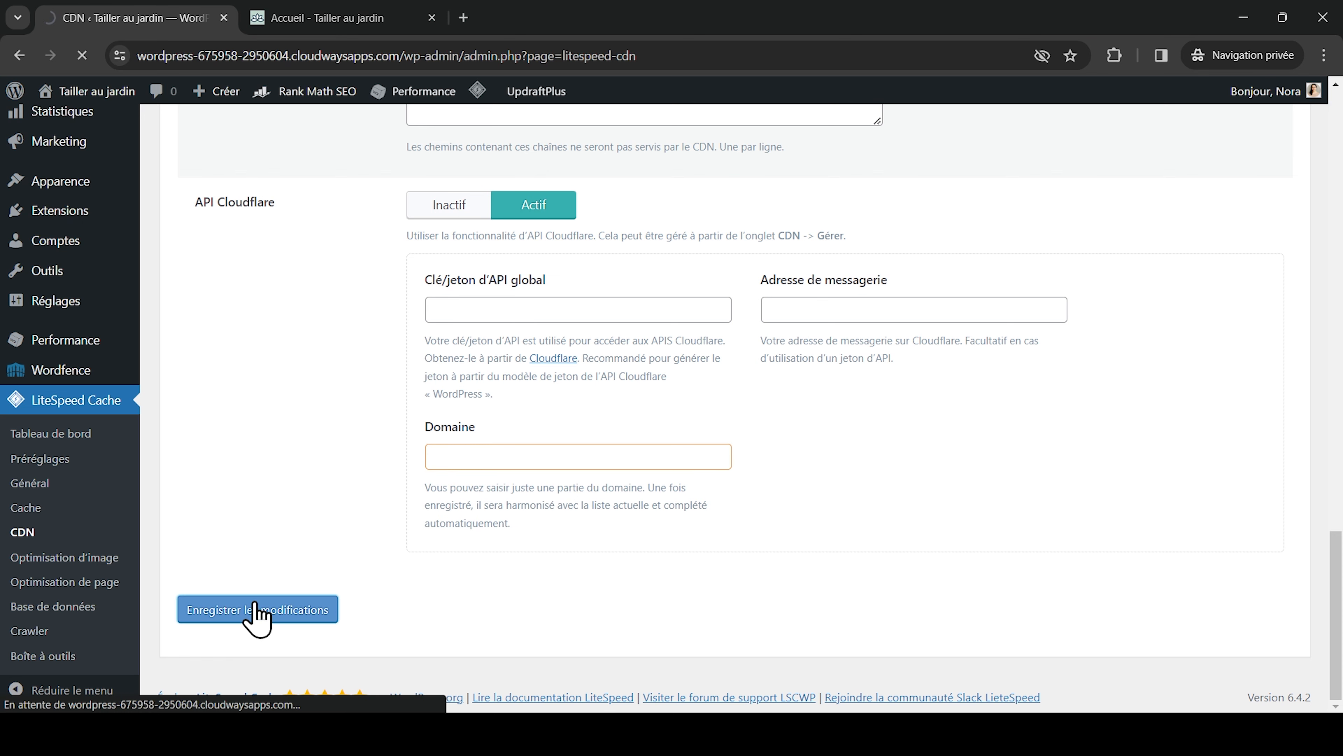
Check the domain key, cloud nodes and visitor mode in the general settings.
{"action": "scroll", "coordinate": [255, 619], "scroll_direction": "down", "scroll_amount": 3}
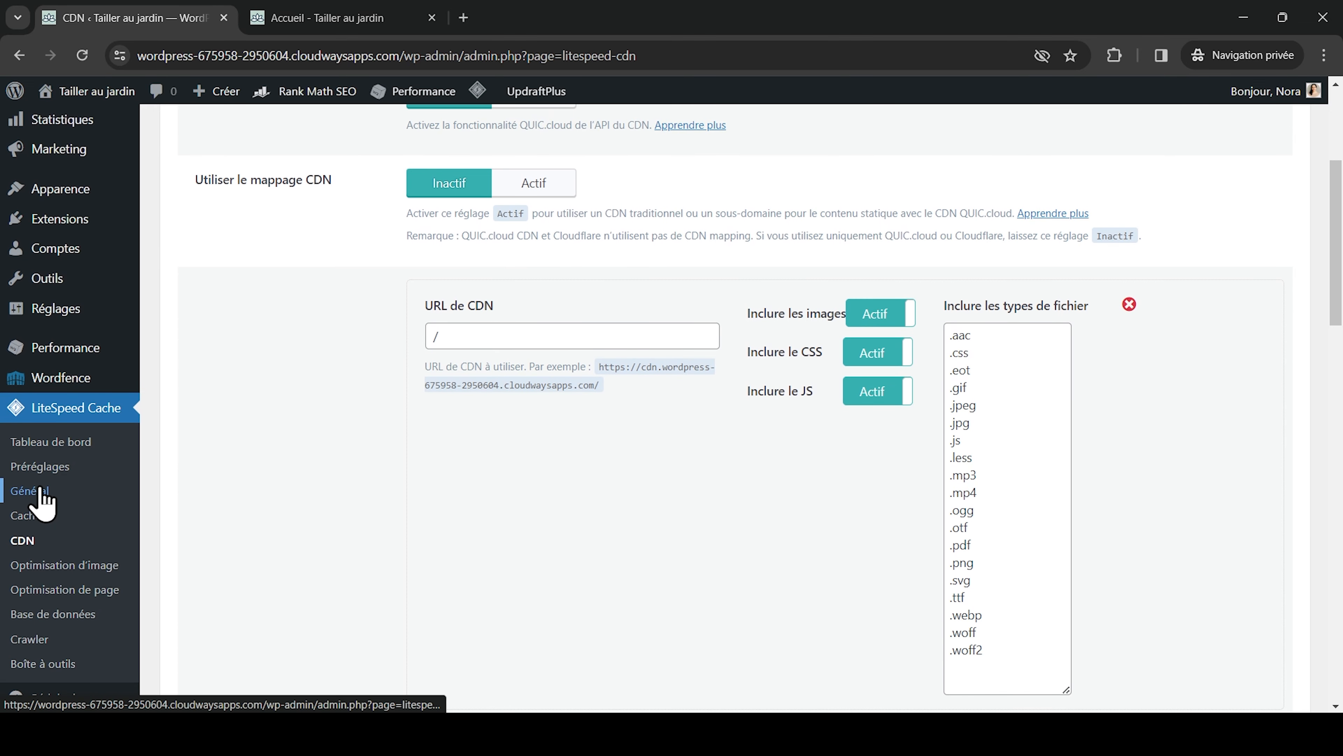
{"action": "left_click", "coordinate": [43, 500]}
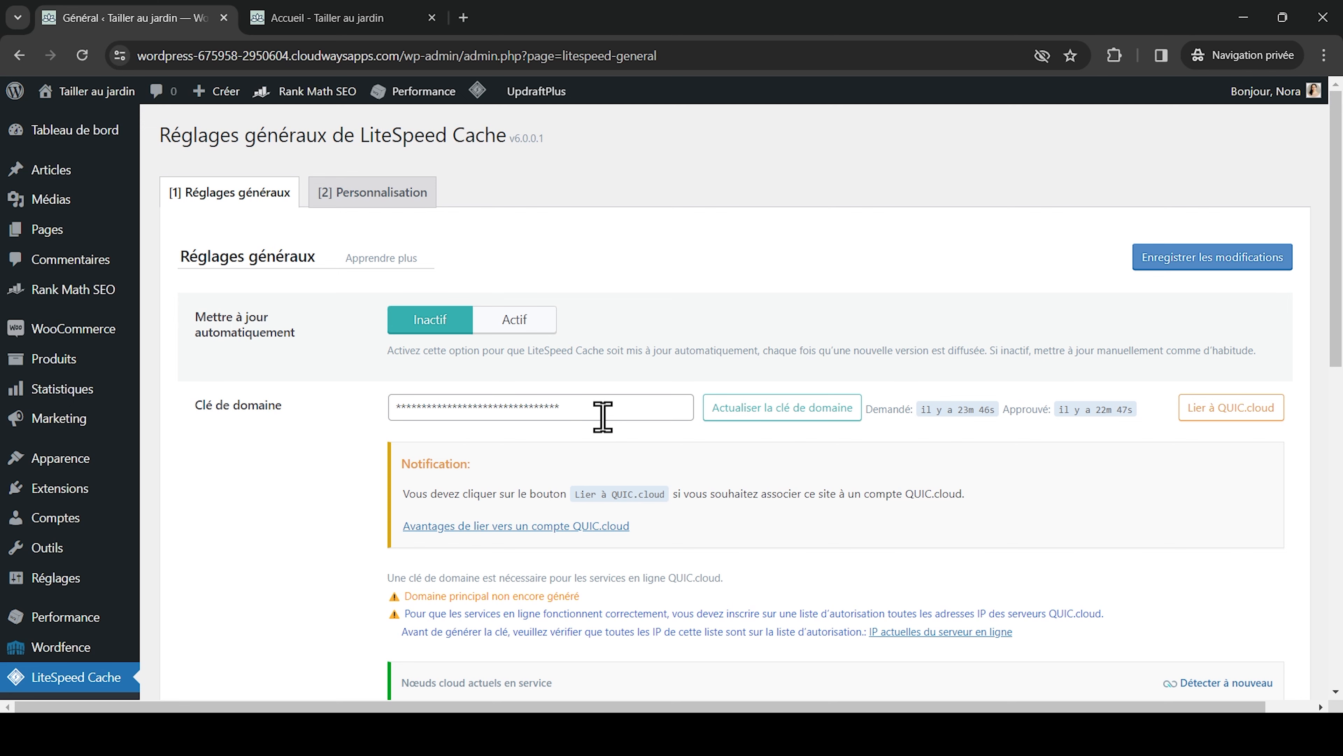
{"action": "scroll", "coordinate": [341, 460], "scroll_direction": "down", "scroll_amount": 6}
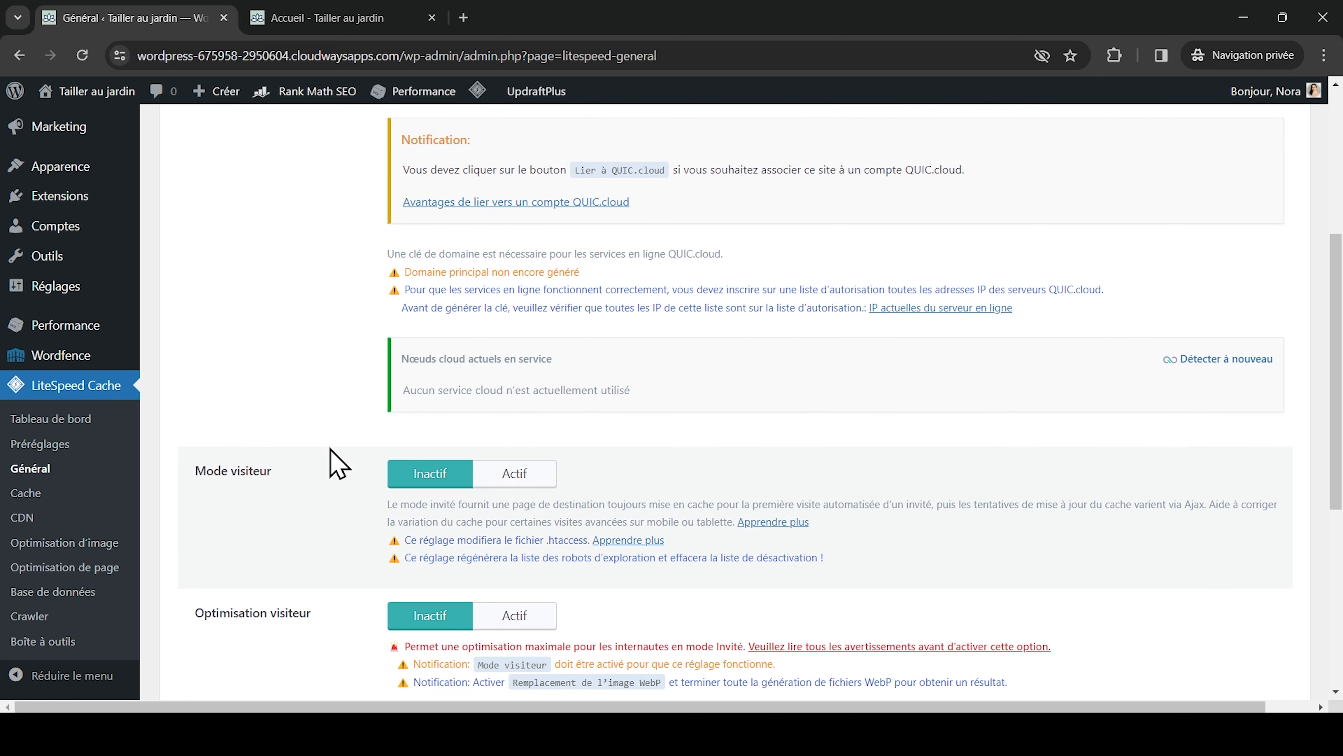
Send an image optimisation request to the QUIC.cloud server and check the number of images allowed per request.
{"action": "left_click", "coordinate": [101, 541]}
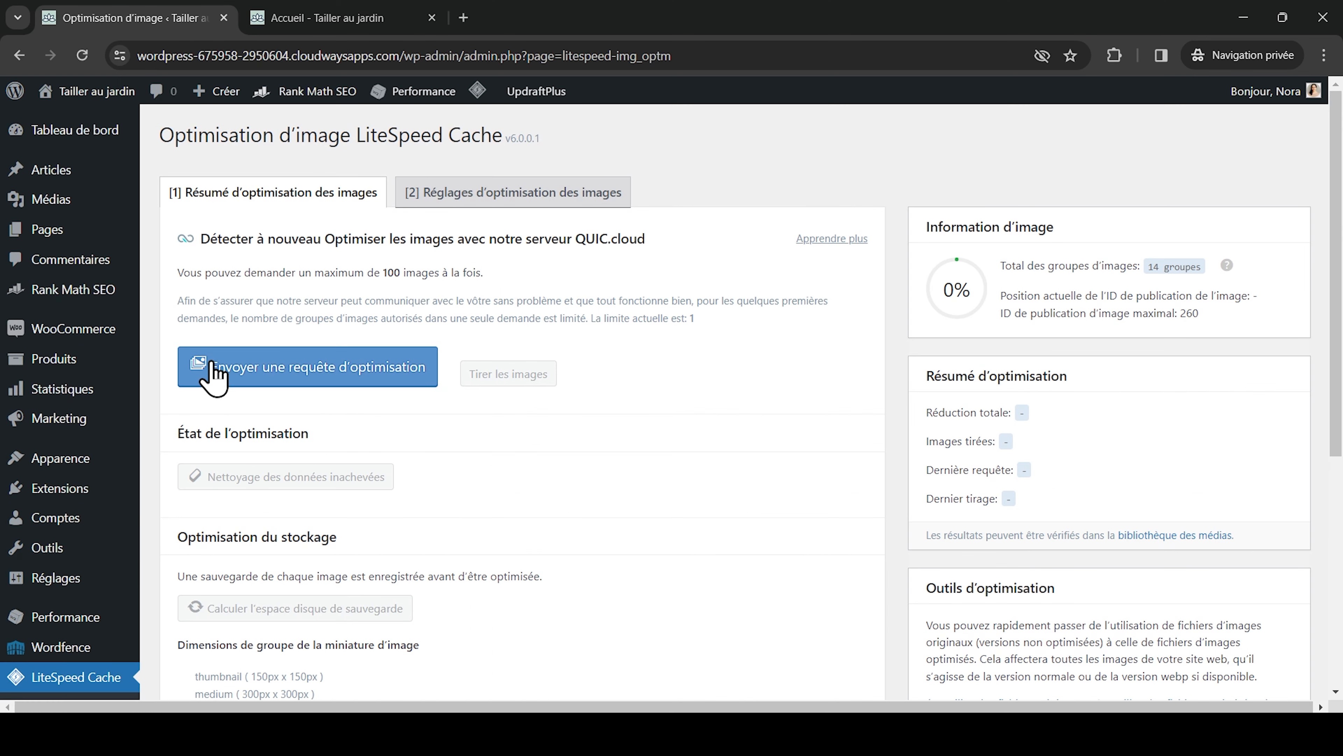
{"action": "left_click", "coordinate": [326, 367]}
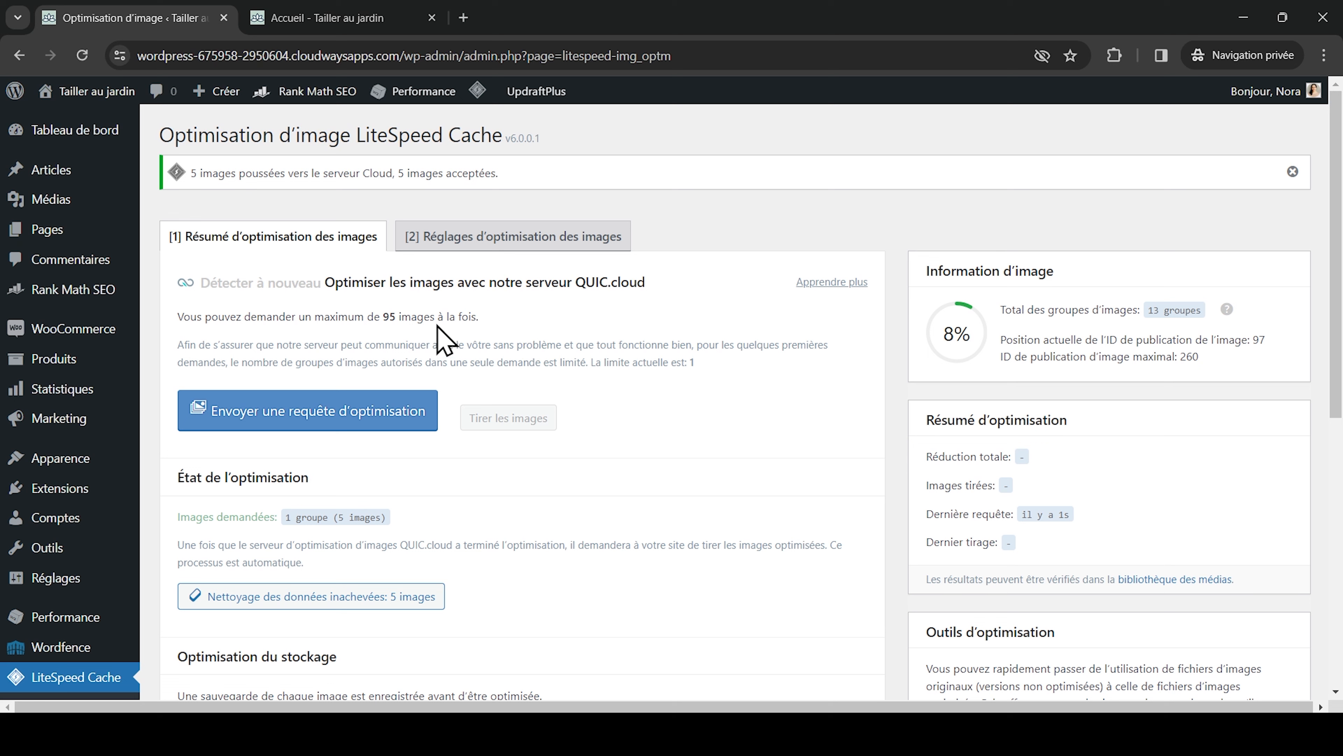
{"action": "left_click_drag", "start_coordinate": [381, 316], "coordinate": [482, 316]}
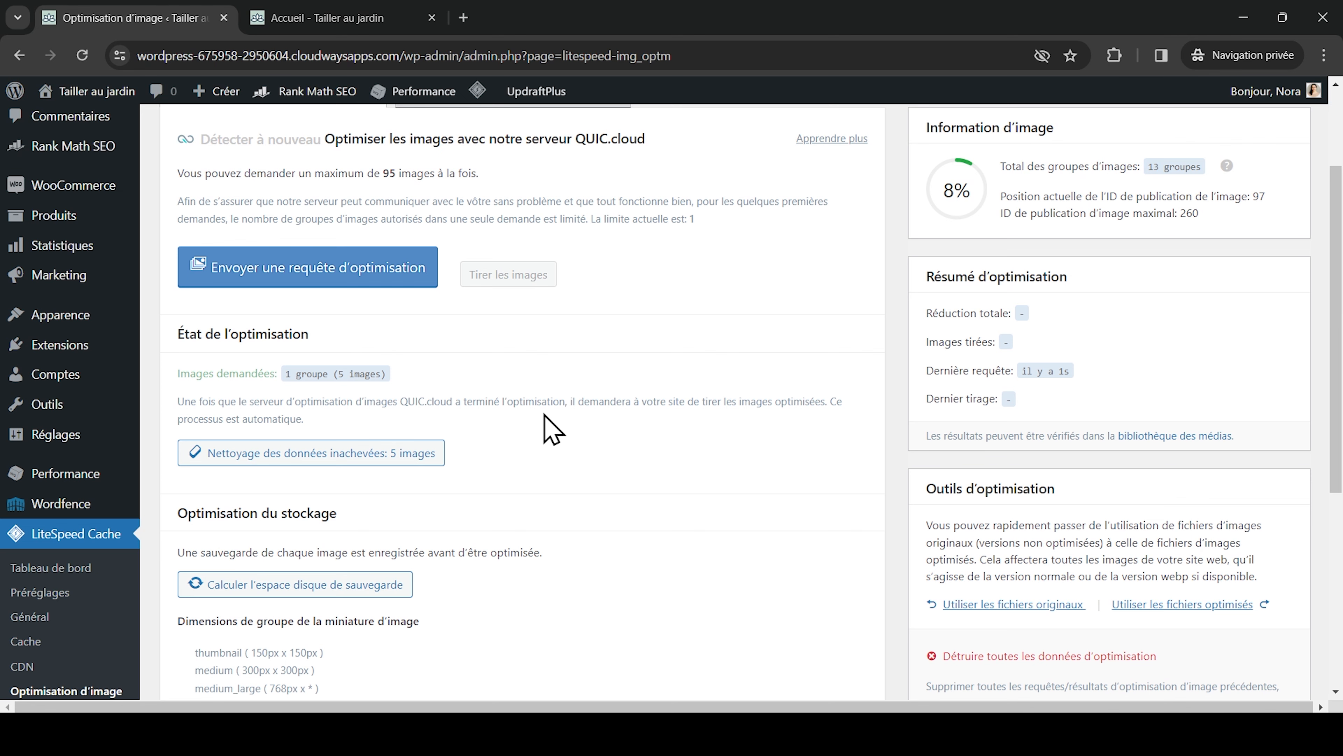
Review the image optimisation status, storage optimisation, thumbnail sizes, original backup removal, optimisation summary and optimisation tools.
{"action": "scroll", "coordinate": [550, 428], "scroll_direction": "down", "scroll_amount": 5}
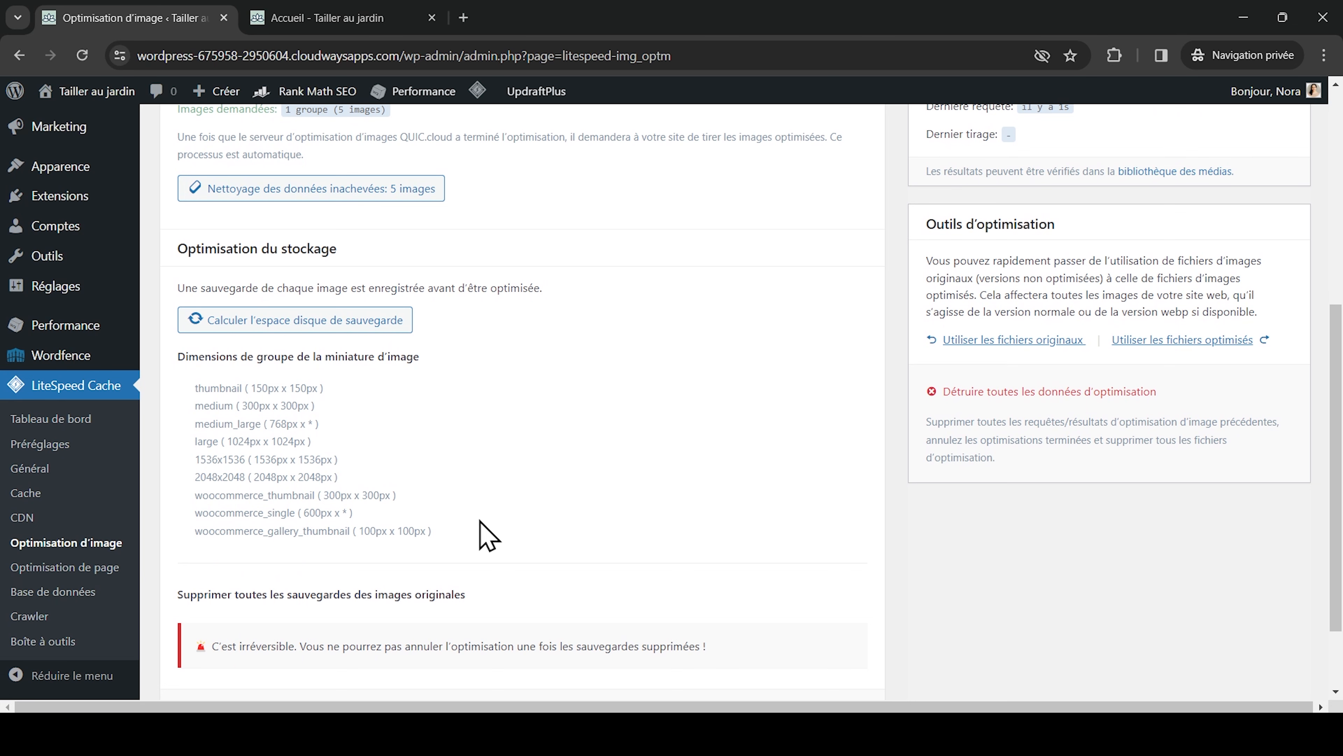
{"action": "scroll", "coordinate": [541, 435], "scroll_direction": "down", "scroll_amount": 2}
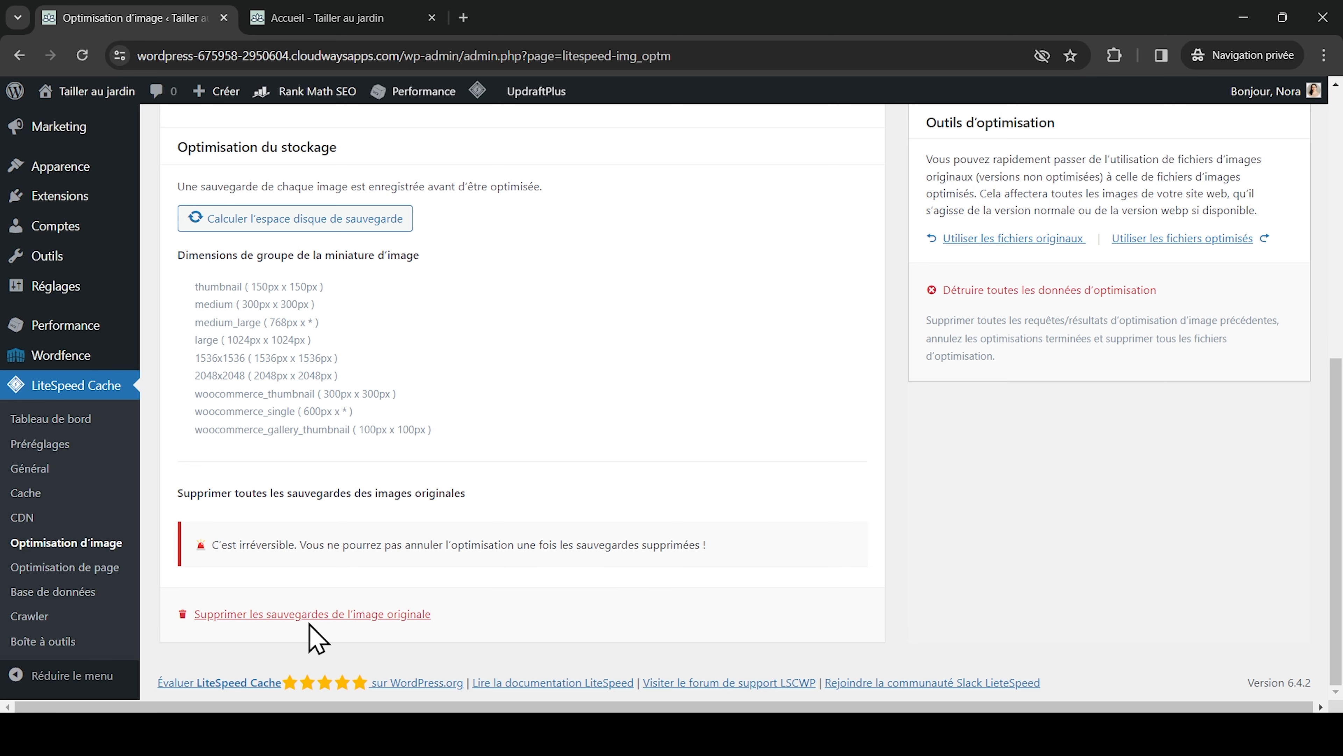
{"action": "left_click_drag", "start_coordinate": [261, 545], "coordinate": [292, 544]}
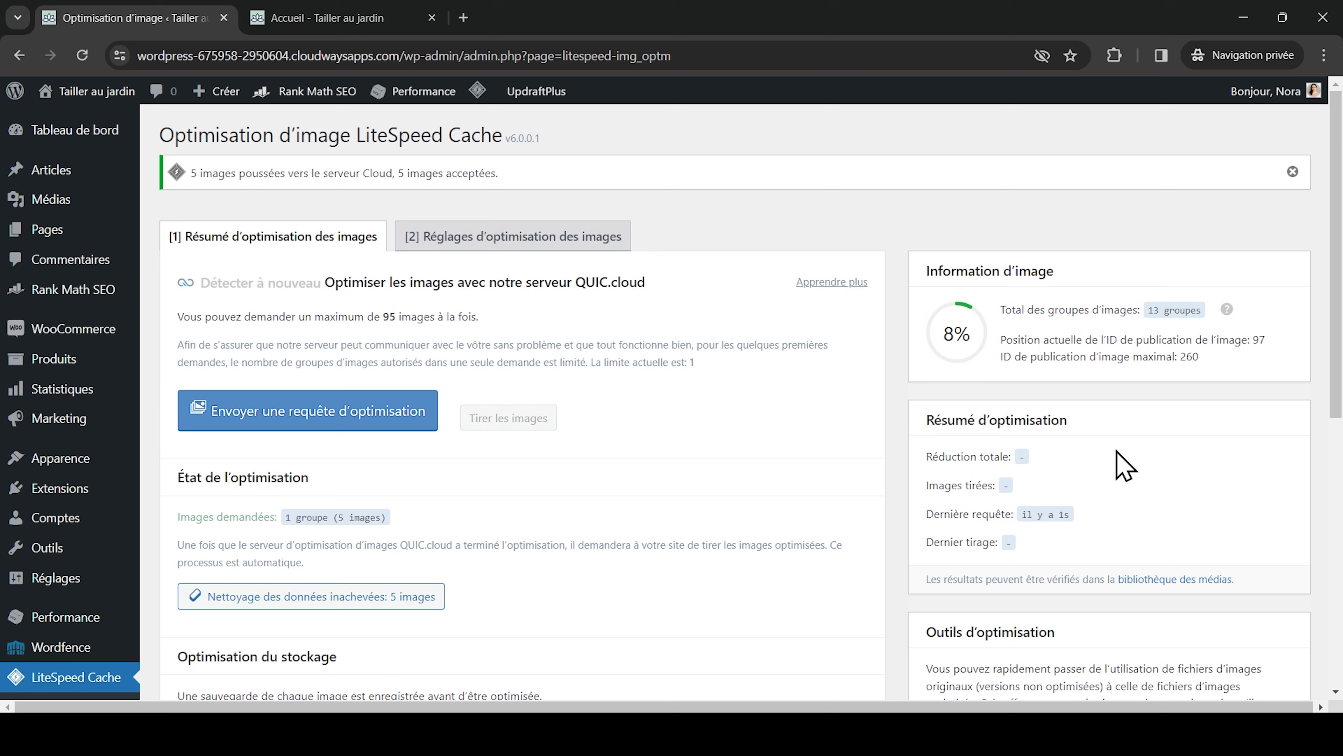
{"action": "scroll", "coordinate": [922, 468], "scroll_direction": "down", "scroll_amount": 3}
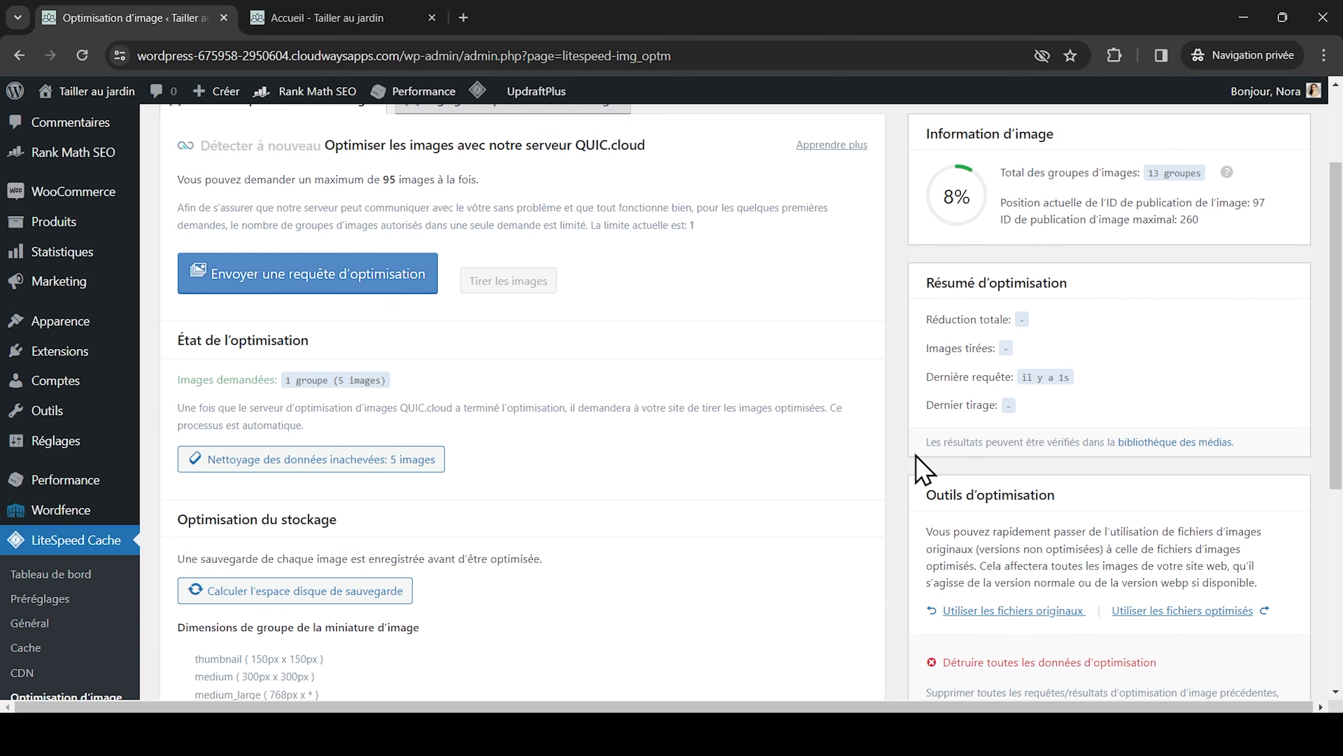
{"action": "scroll", "coordinate": [923, 468], "scroll_direction": "down", "scroll_amount": 4}
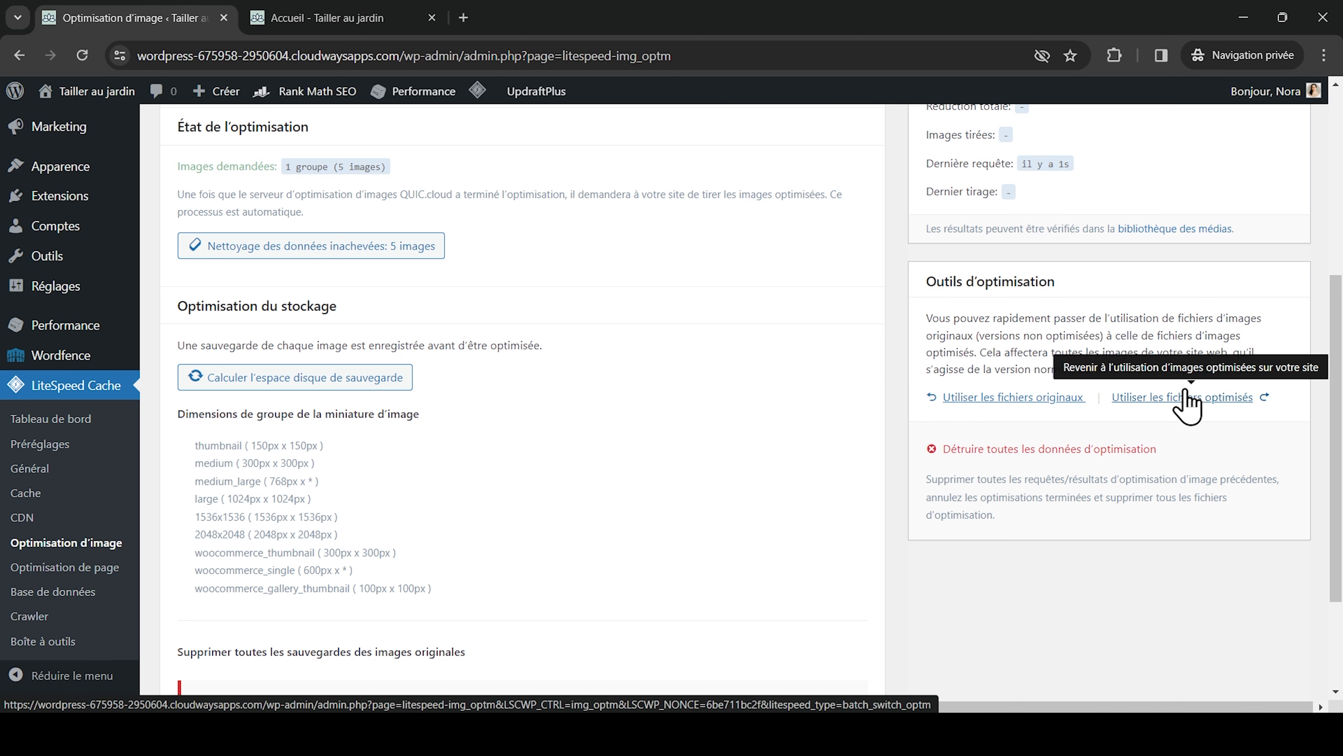
{"action": "scroll", "coordinate": [498, 363], "scroll_direction": "up", "scroll_amount": 6}
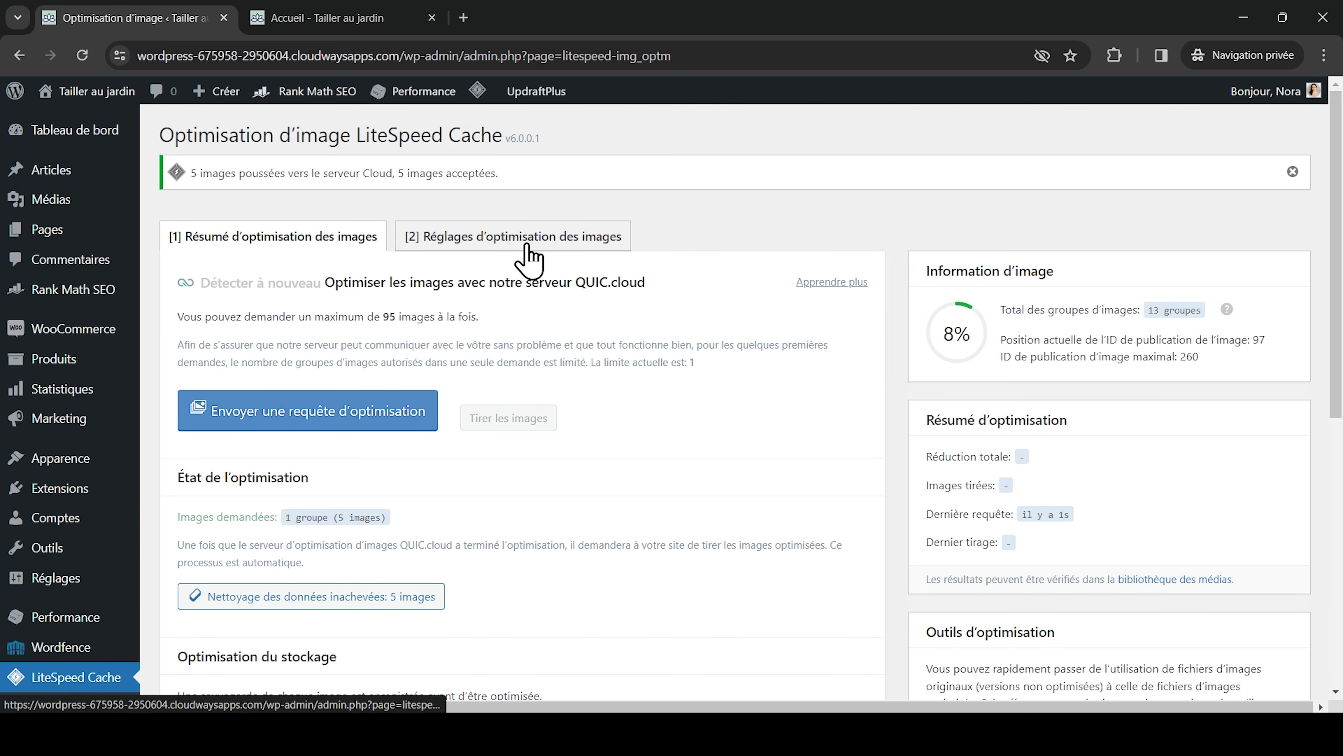
Set Requête automatique Cron to Actif in the image optimisation settings and review the original image, backup, lossless and EXIF/XMP options.
{"action": "left_click", "coordinate": [527, 259]}
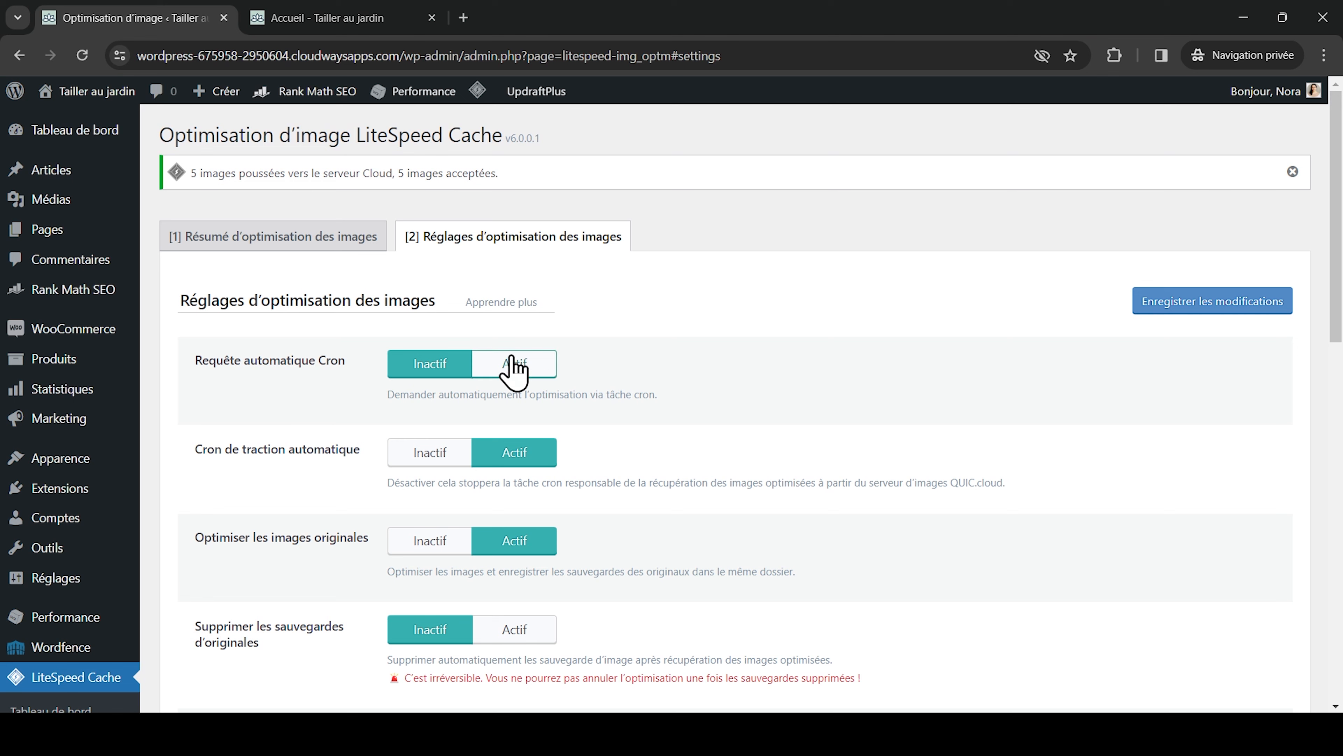
{"action": "left_click", "coordinate": [541, 370]}
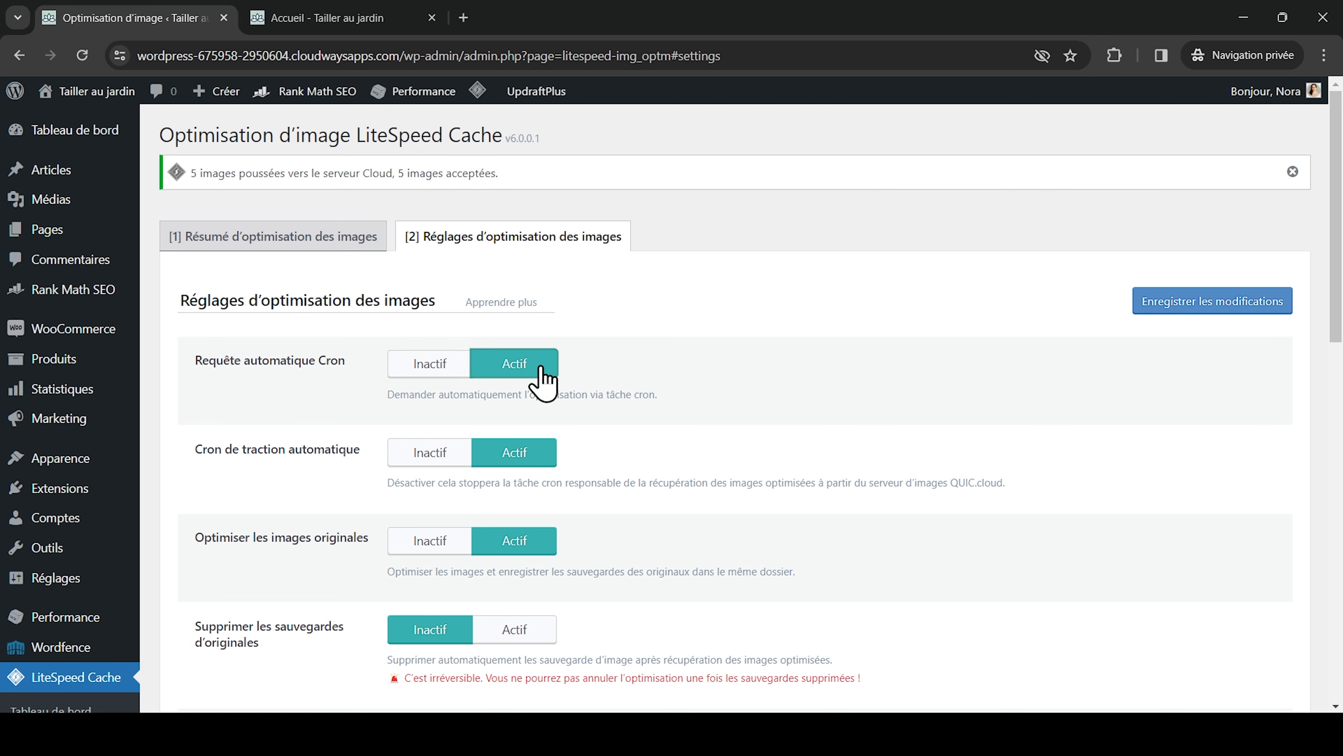
{"action": "scroll", "coordinate": [360, 414], "scroll_direction": "down", "scroll_amount": 3}
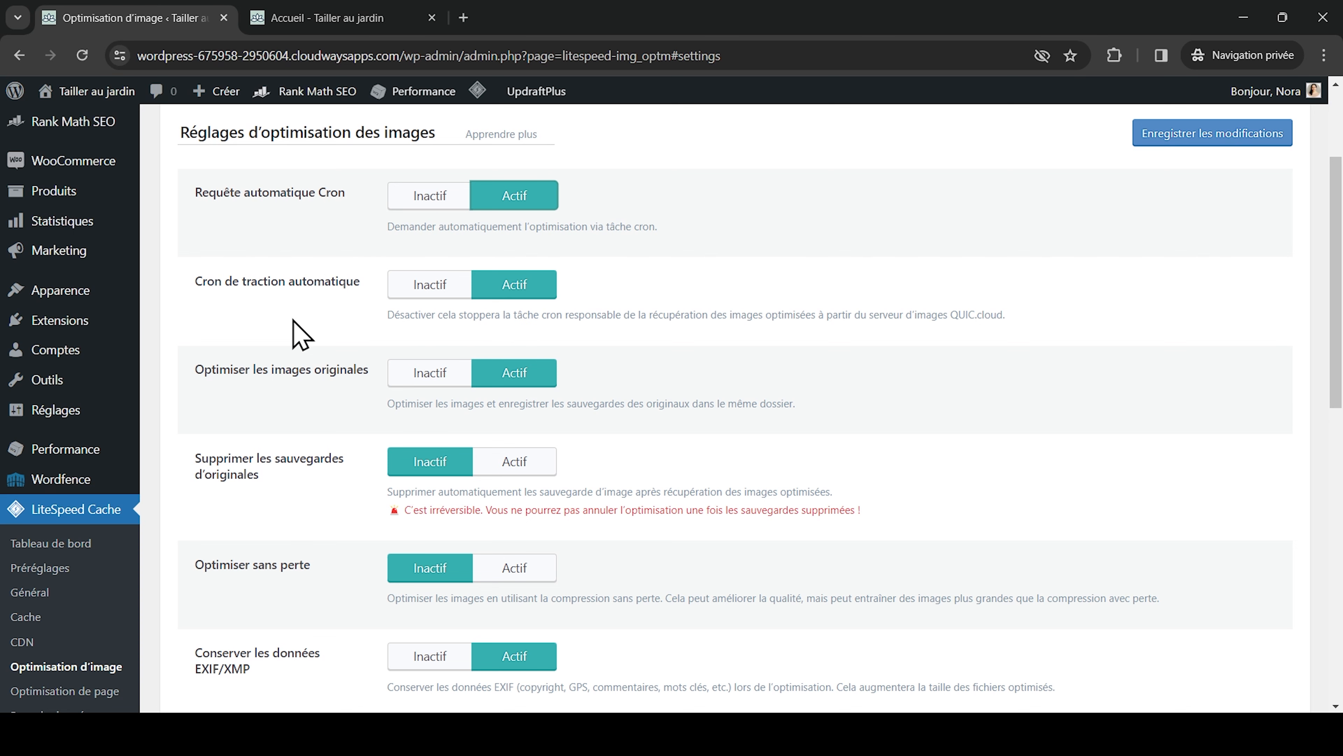
{"action": "scroll", "coordinate": [300, 333], "scroll_direction": "down", "scroll_amount": 1}
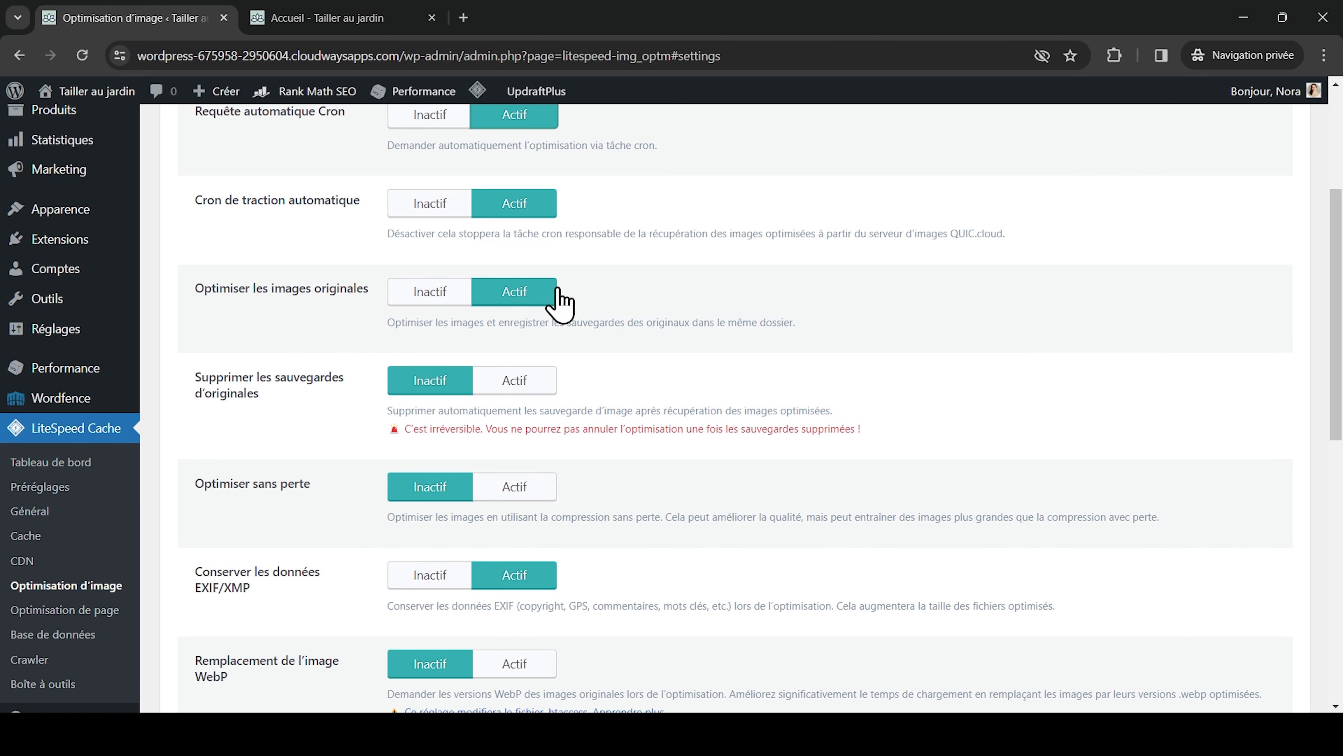
{"action": "scroll", "coordinate": [535, 298], "scroll_direction": "down", "scroll_amount": 1}
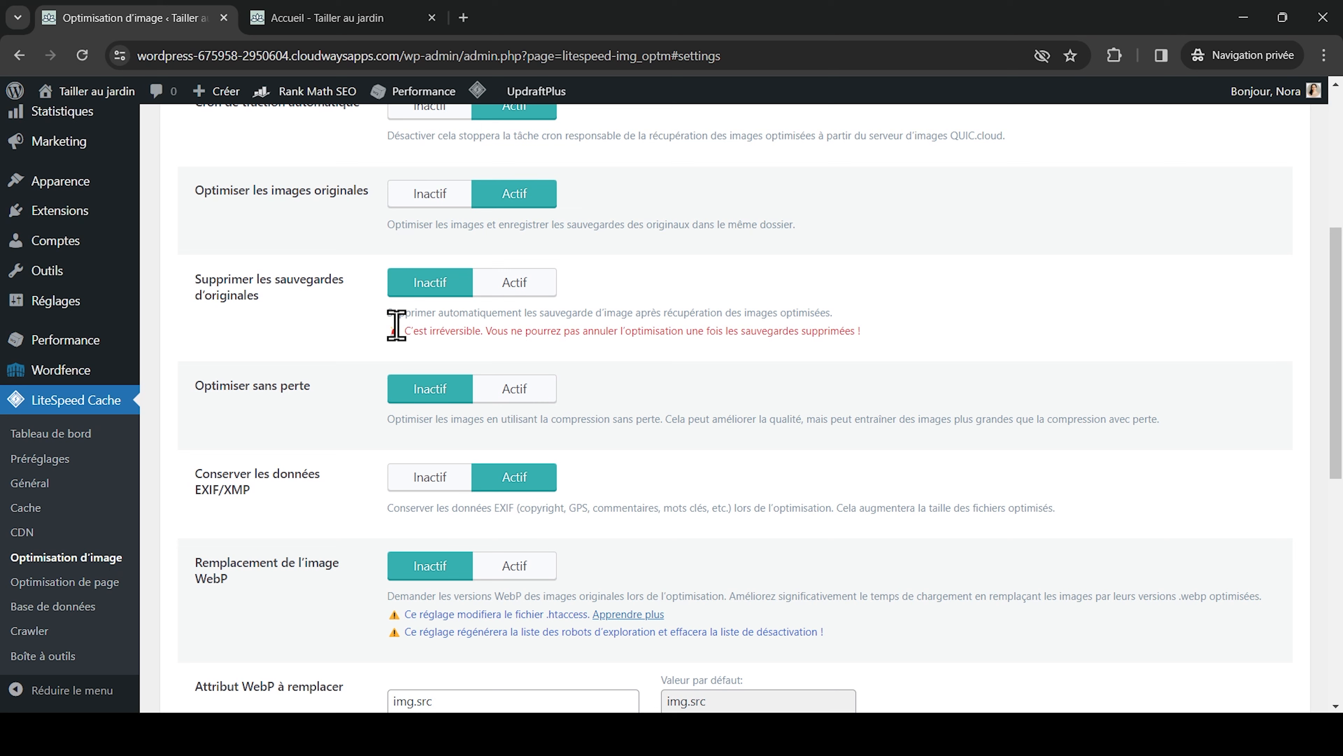
Review the original backup removal warning and lossless option, then set Conserver les données EXIF/XMP to Inactif.
{"action": "left_click_drag", "start_coordinate": [403, 330], "coordinate": [486, 333]}
{"action": "left_click", "coordinate": [487, 333]}
{"action": "scroll", "coordinate": [486, 333], "scroll_direction": "down", "scroll_amount": 1}
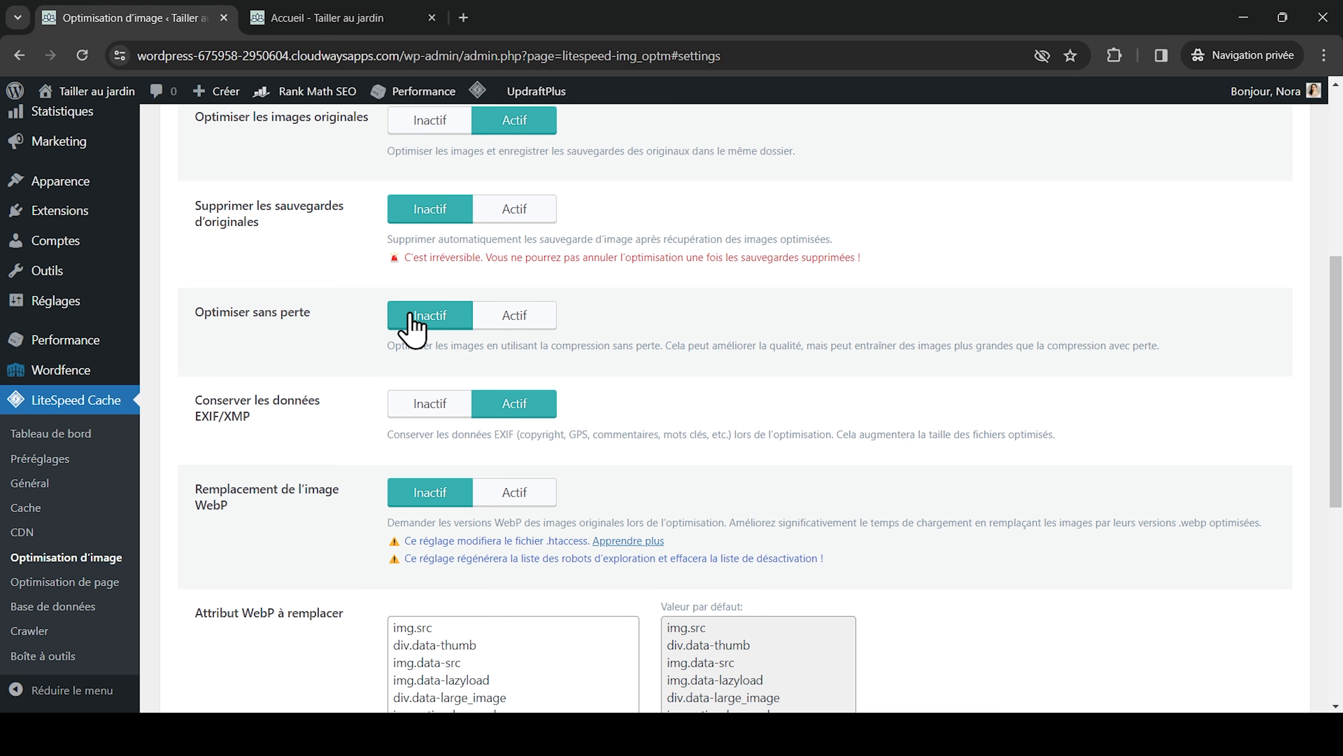
{"action": "scroll", "coordinate": [412, 326], "scroll_direction": "down", "scroll_amount": 2}
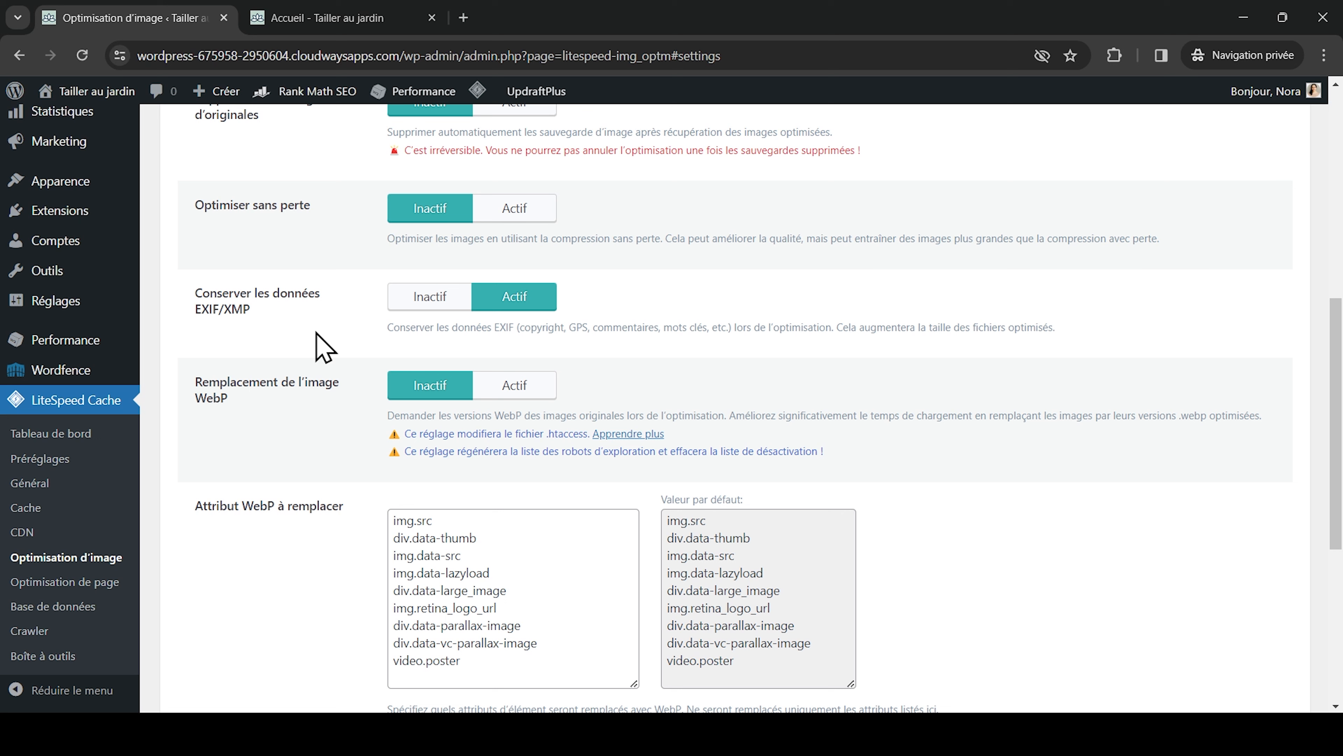
{"action": "left_click", "coordinate": [438, 297]}
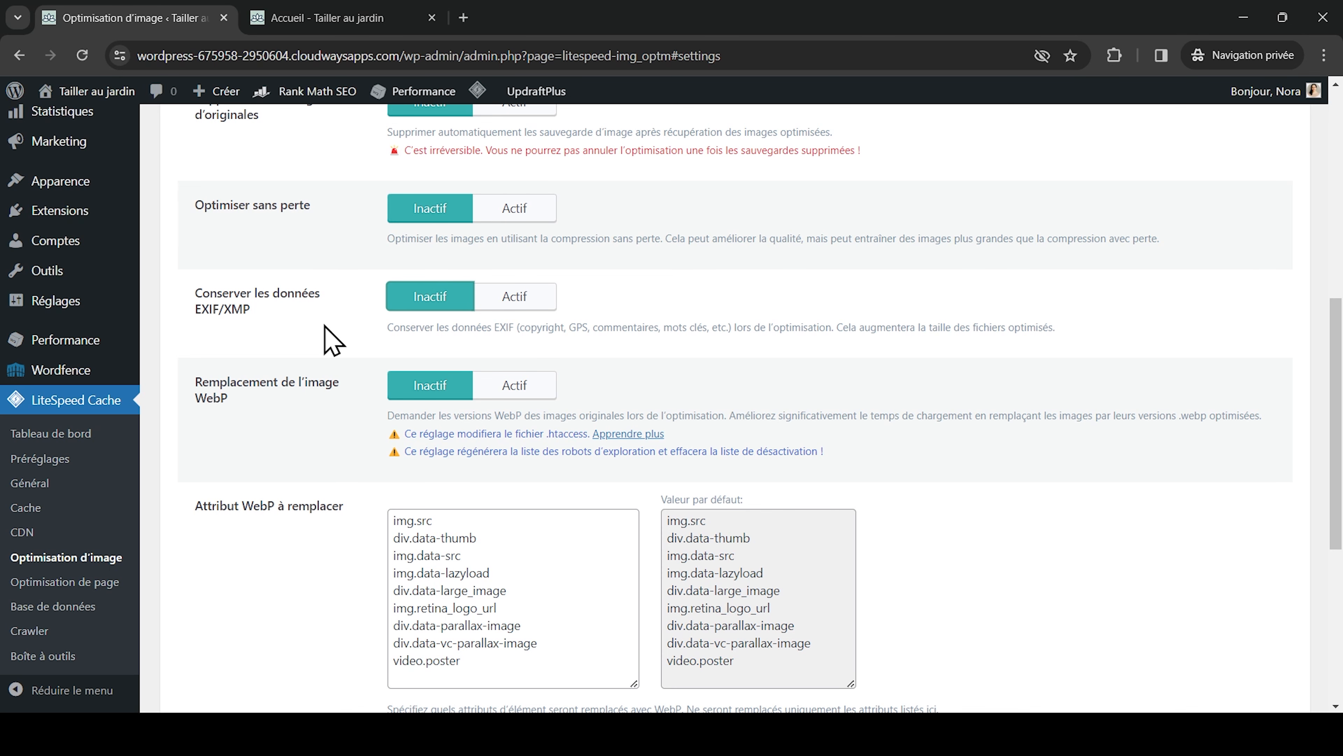
Set Remplacement de l'image WebP and WebP pour srcset extra to Actif and save the image optimisation settings.
{"action": "scroll", "coordinate": [332, 341], "scroll_direction": "down", "scroll_amount": 2}
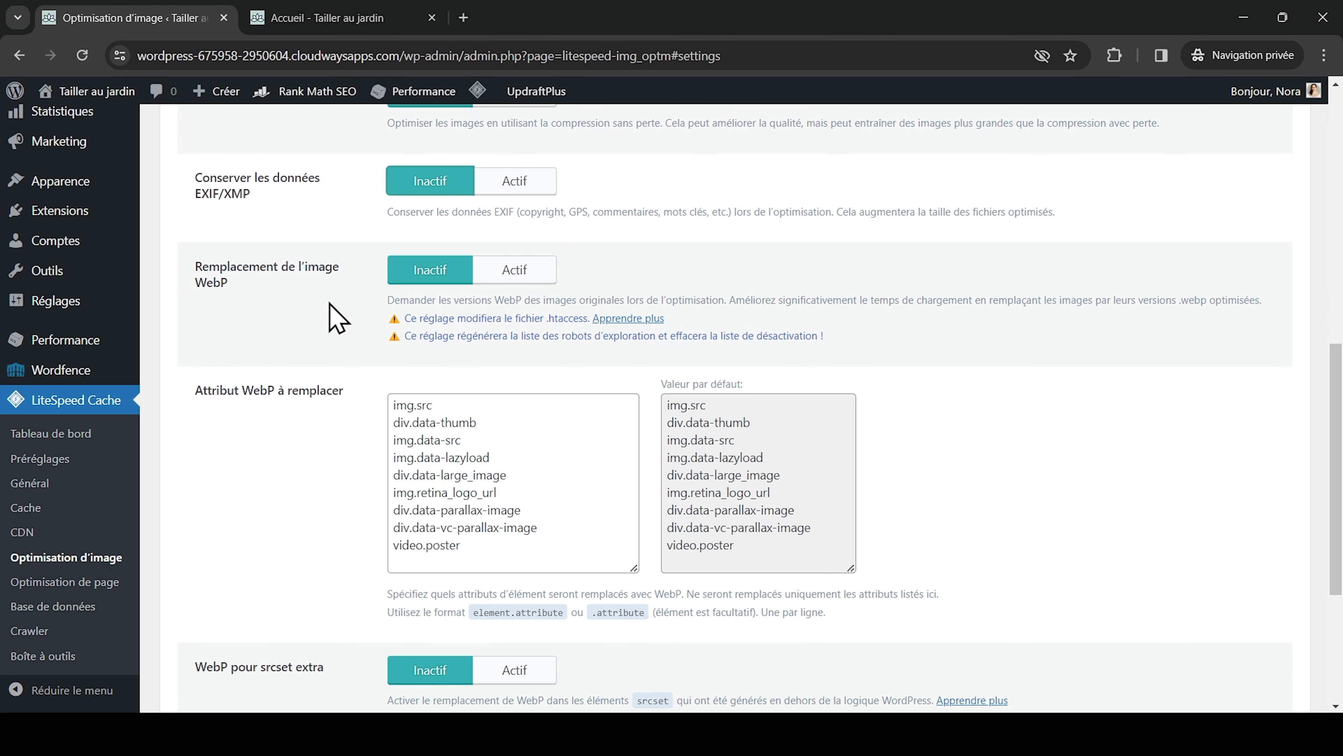
{"action": "left_click", "coordinate": [526, 272]}
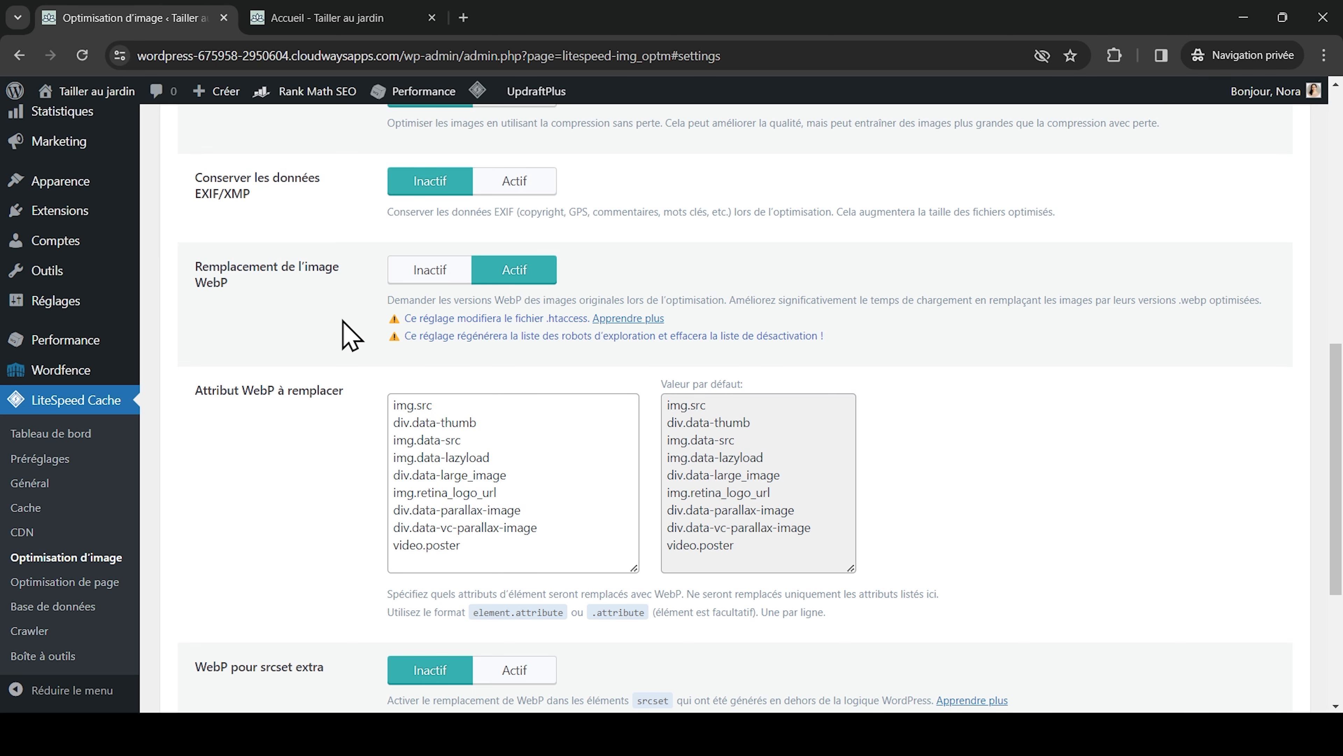
{"action": "scroll", "coordinate": [349, 336], "scroll_direction": "down", "scroll_amount": 3}
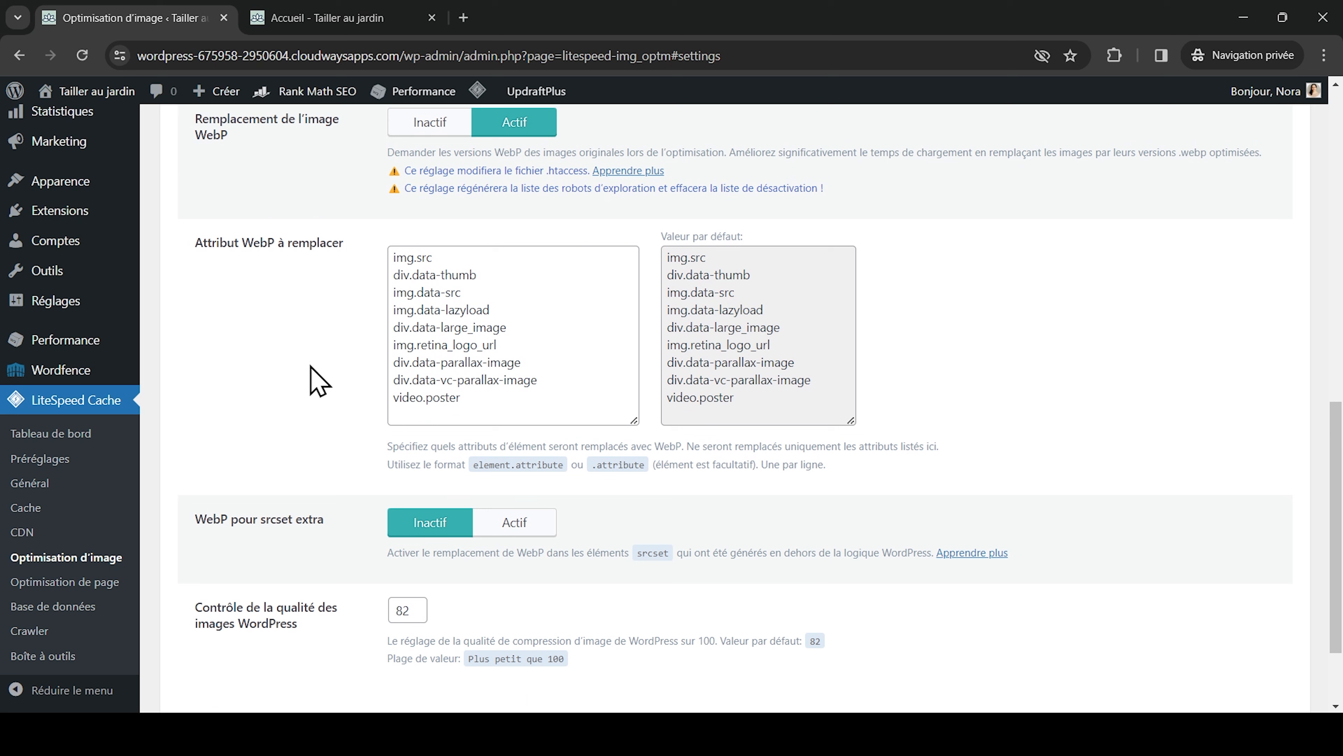
{"action": "scroll", "coordinate": [317, 379], "scroll_direction": "down", "scroll_amount": 2}
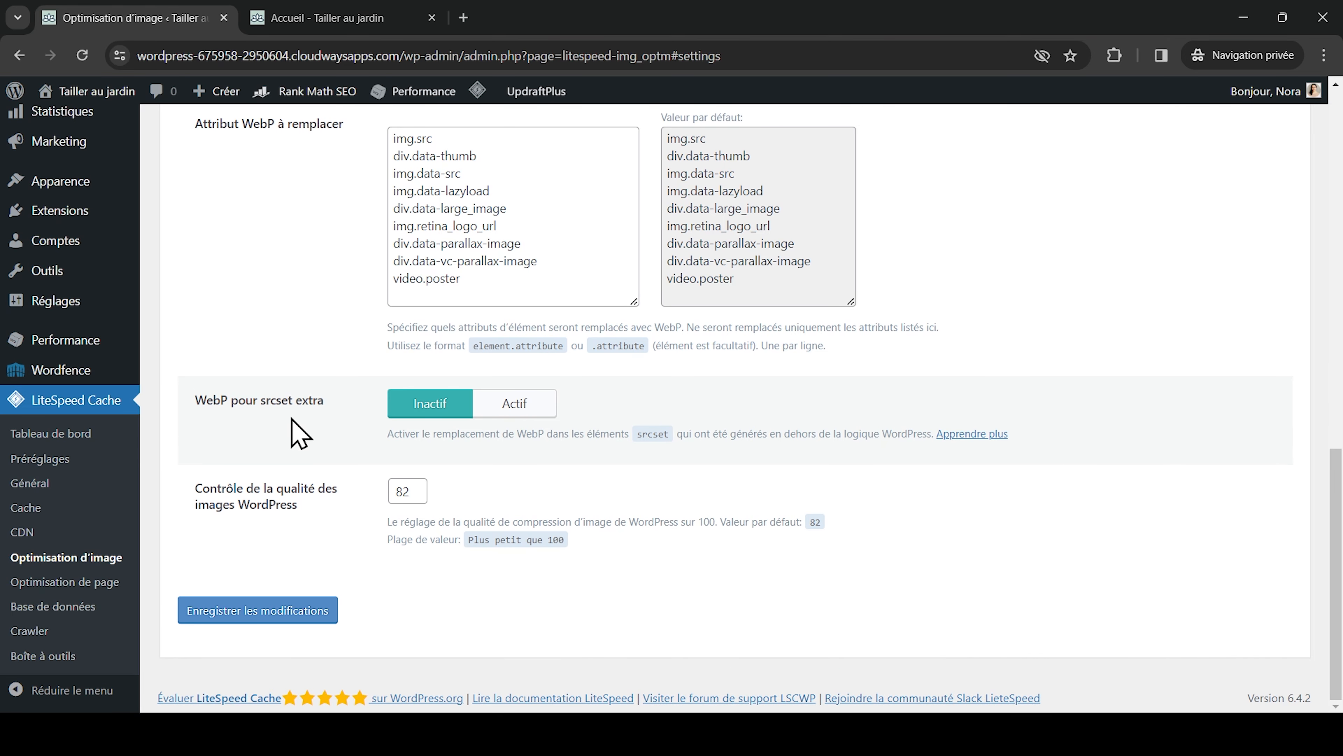
{"action": "left_click", "coordinate": [545, 413]}
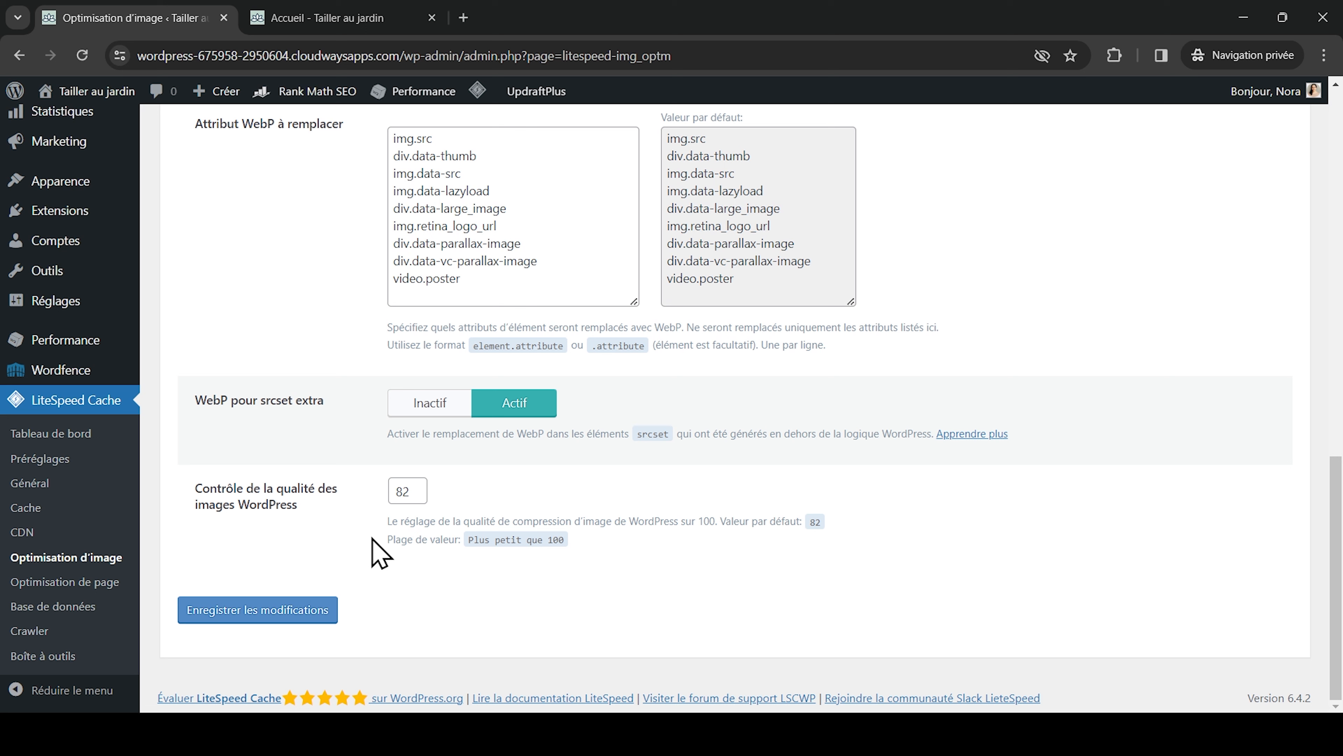
{"action": "left_click", "coordinate": [265, 610]}
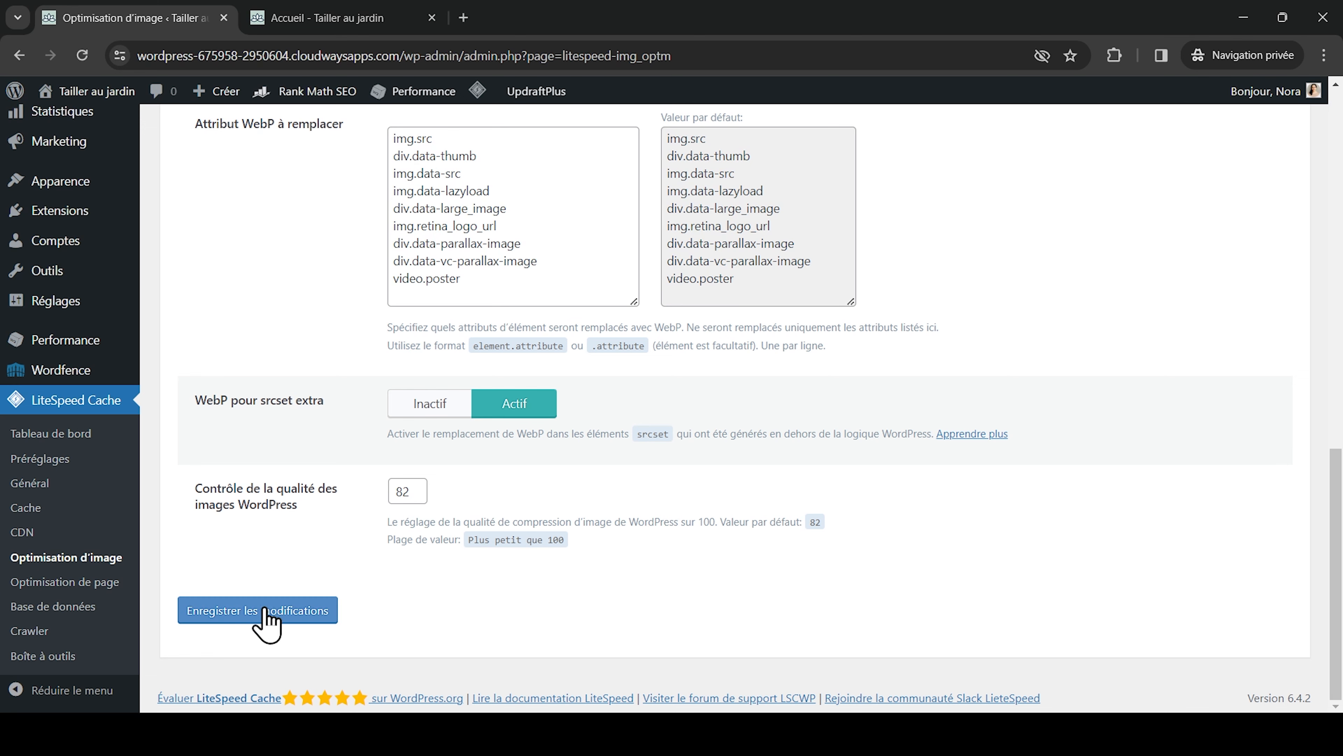
Open the LiteSpeed page optimisation settings and set Minifier CSS and Combiner CSS to Actif.
{"action": "left_click", "coordinate": [70, 582]}
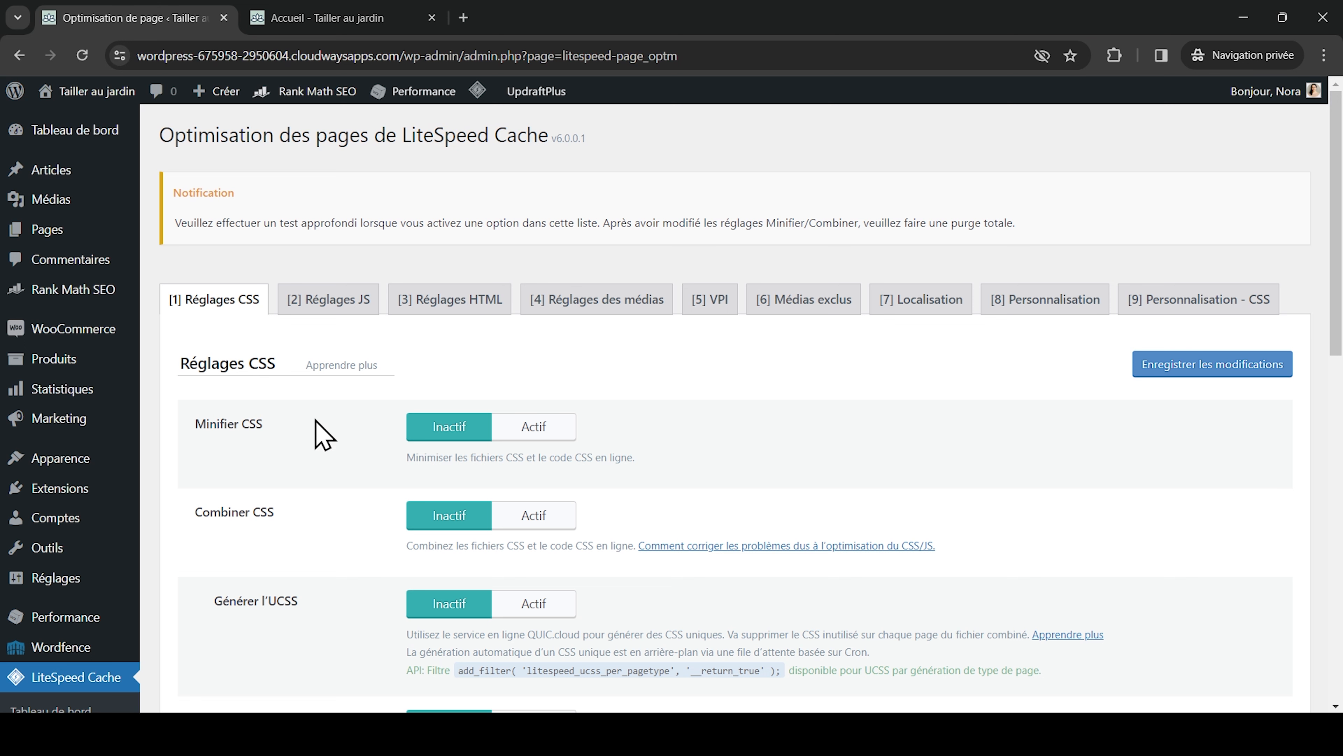
{"action": "scroll", "coordinate": [320, 432], "scroll_direction": "down", "scroll_amount": 2}
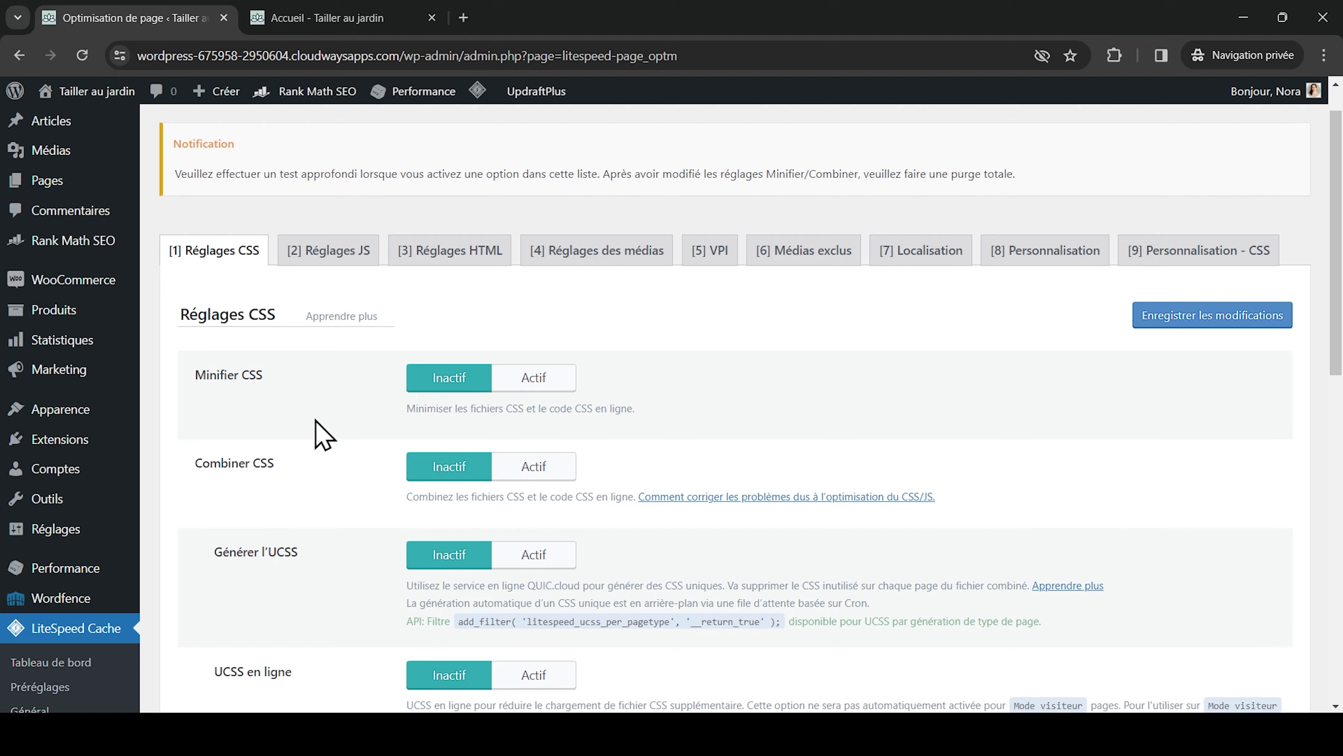
{"action": "left_click", "coordinate": [533, 306]}
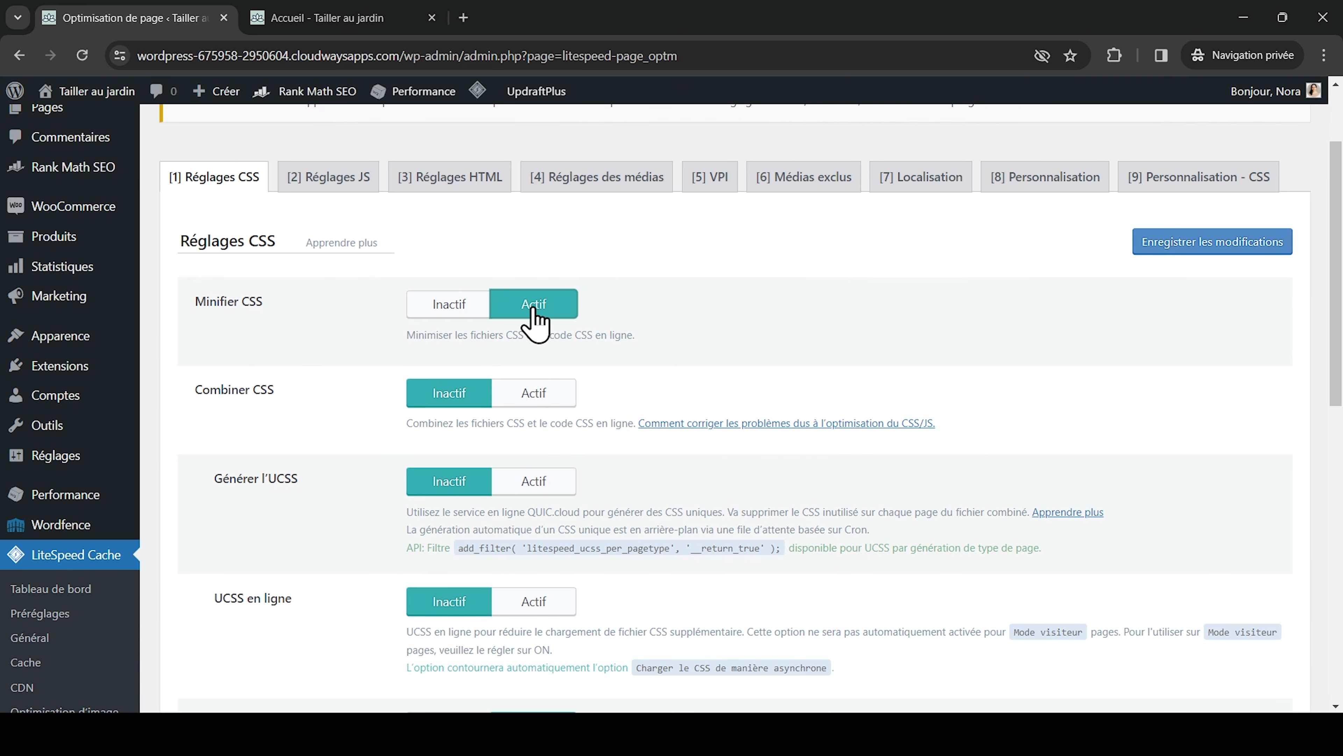
{"action": "left_click", "coordinate": [540, 387]}
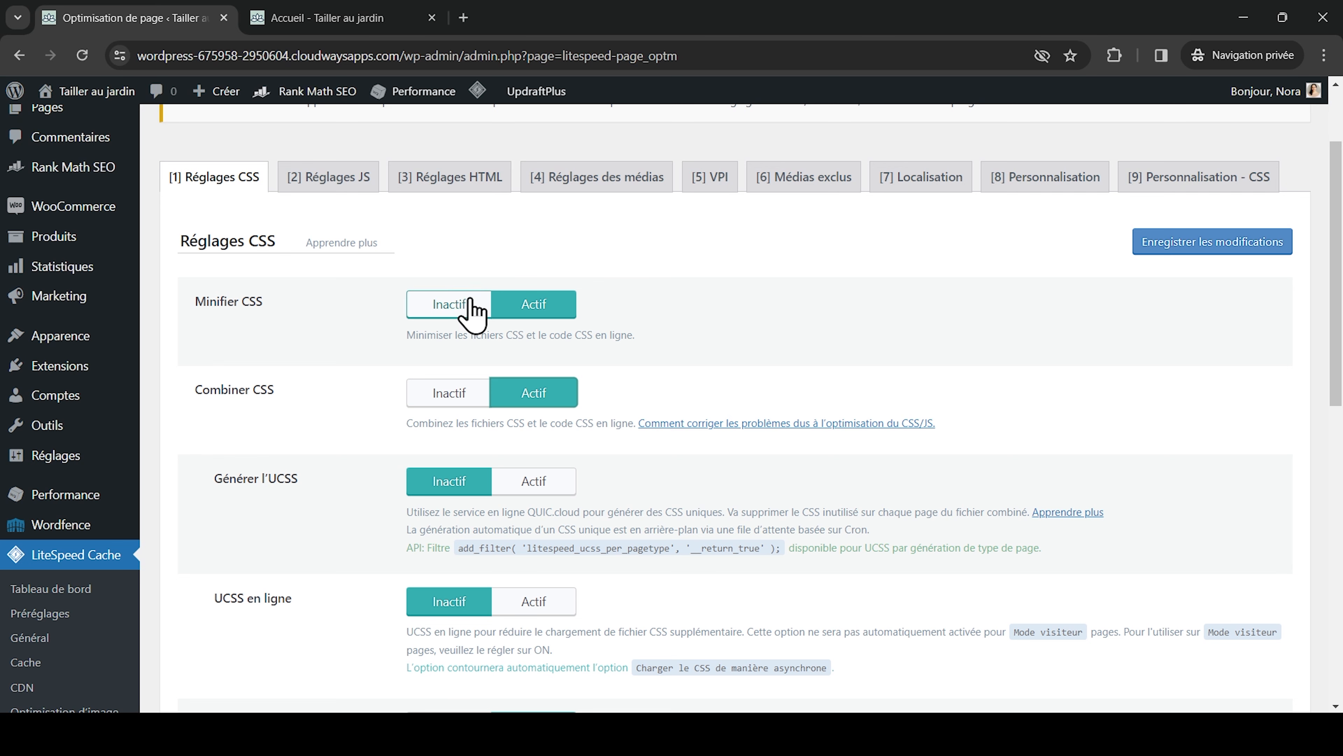
Set Générer l'UCSS and UCSS en ligne to Actif in the CSS settings.
{"action": "scroll", "coordinate": [339, 387], "scroll_direction": "down", "scroll_amount": 2}
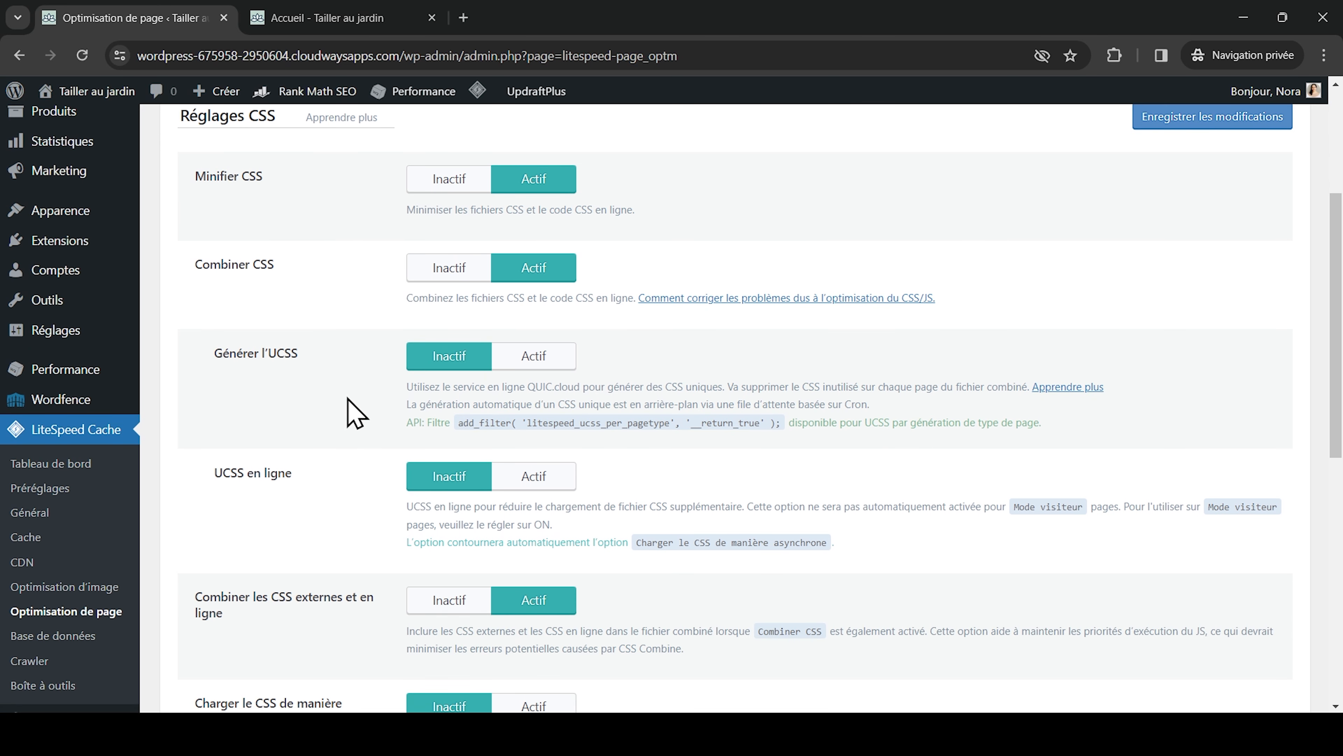
{"action": "left_click", "coordinate": [527, 355]}
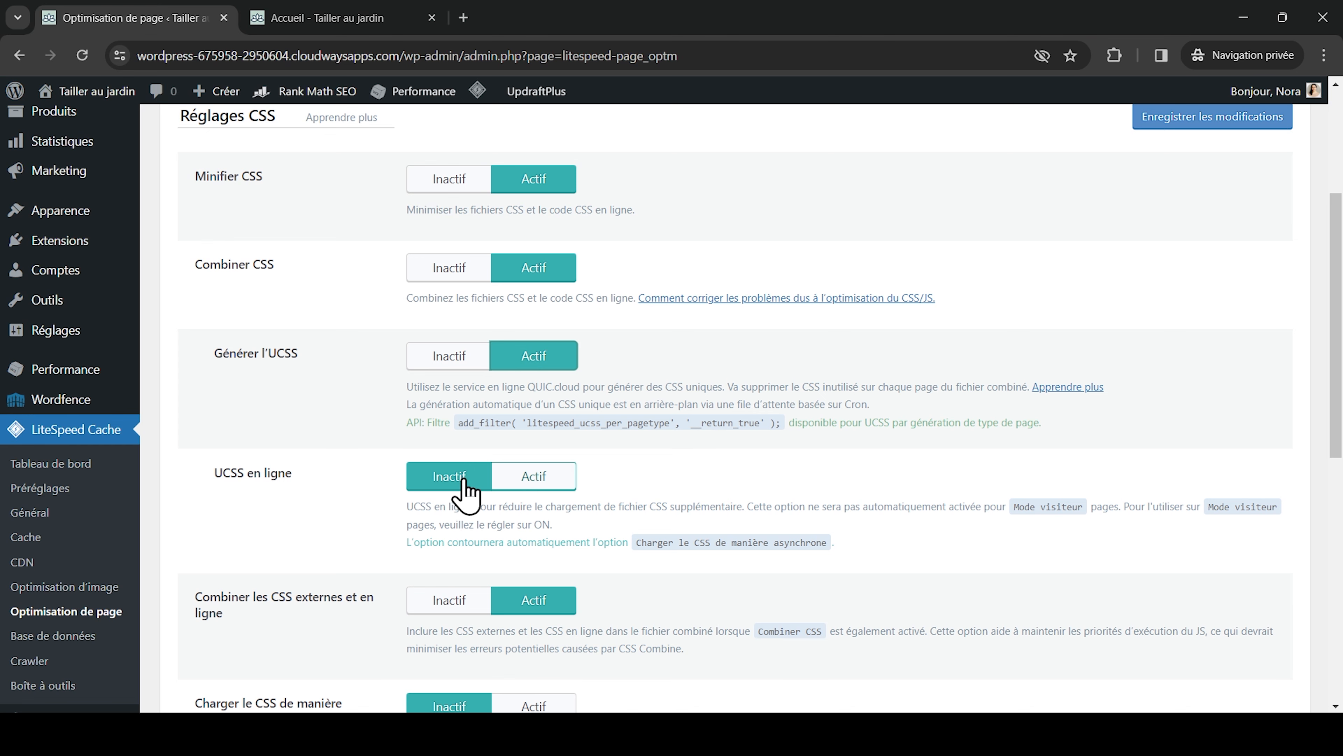
{"action": "scroll", "coordinate": [338, 487], "scroll_direction": "down", "scroll_amount": 2}
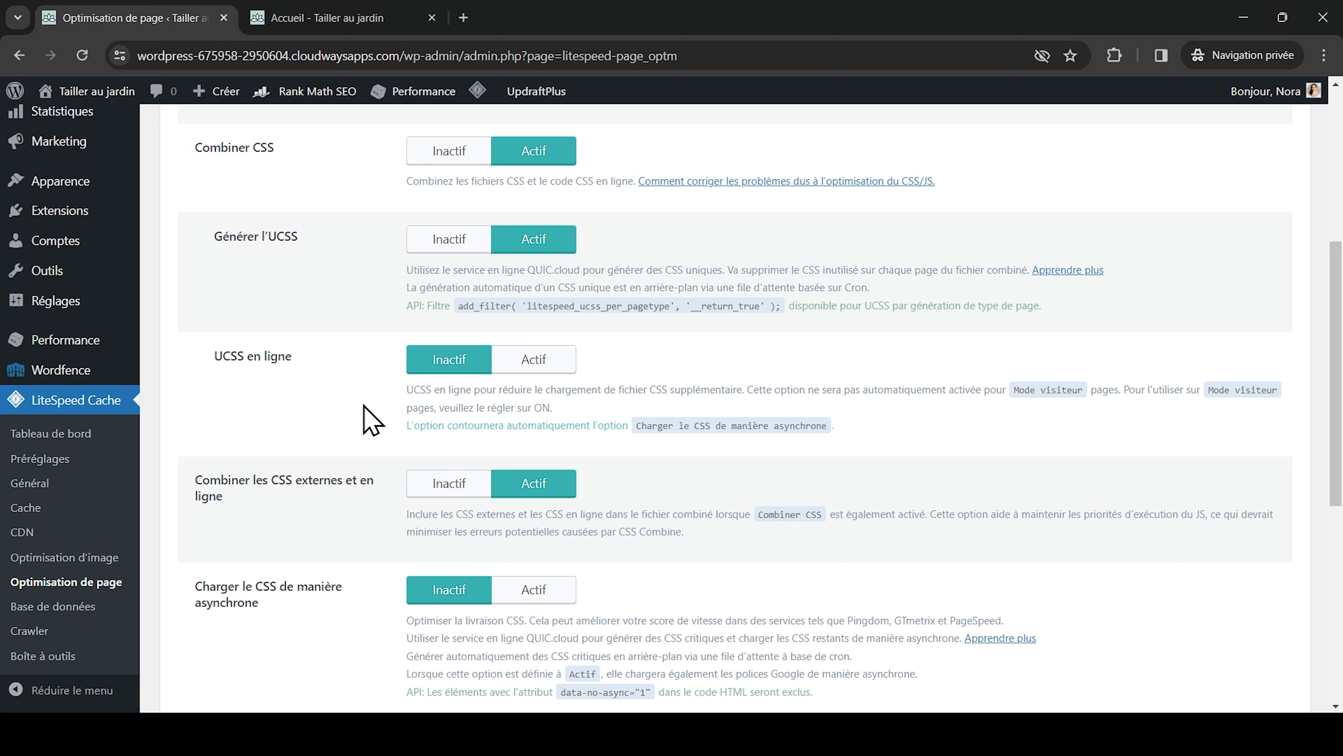
{"action": "left_click", "coordinate": [537, 361]}
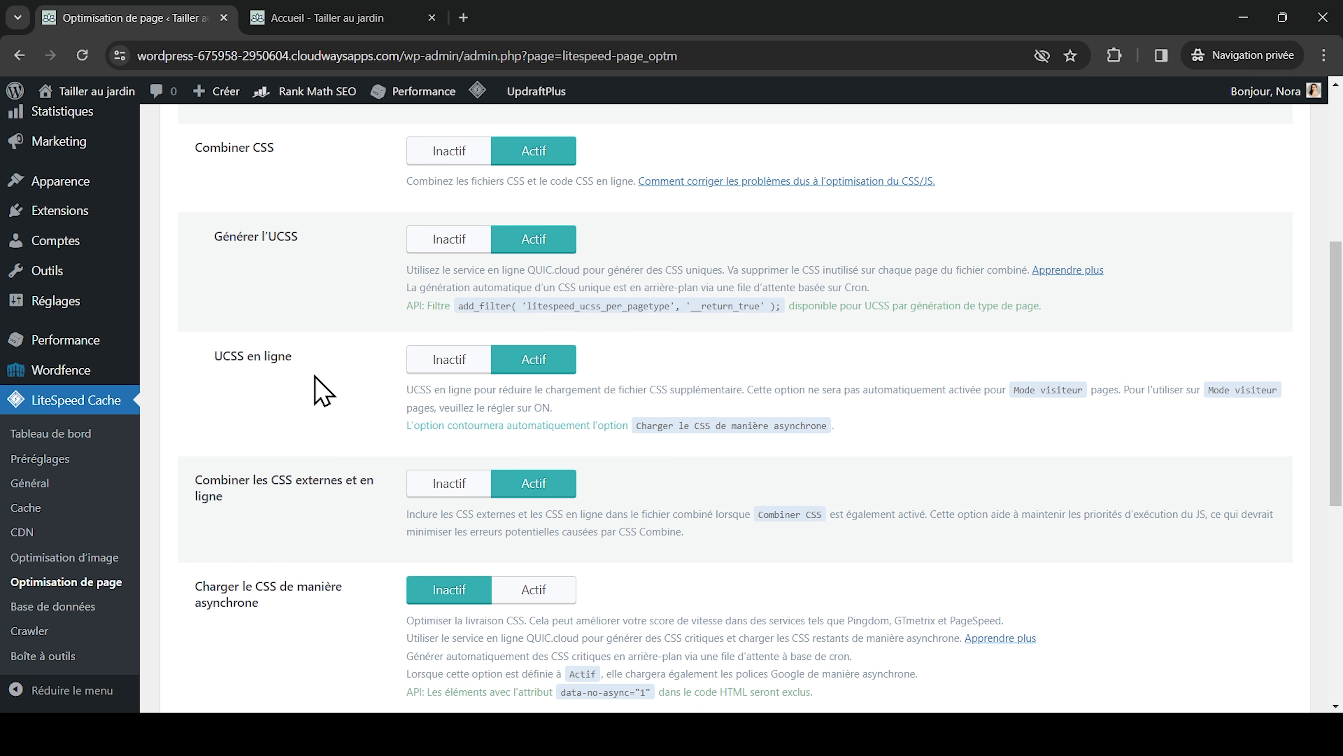
Set asynchronous CSS loading to Actif and Optimisation de l'affichage des polices to Swap, and save the CSS settings.
{"action": "scroll", "coordinate": [315, 377], "scroll_direction": "down", "scroll_amount": 2}
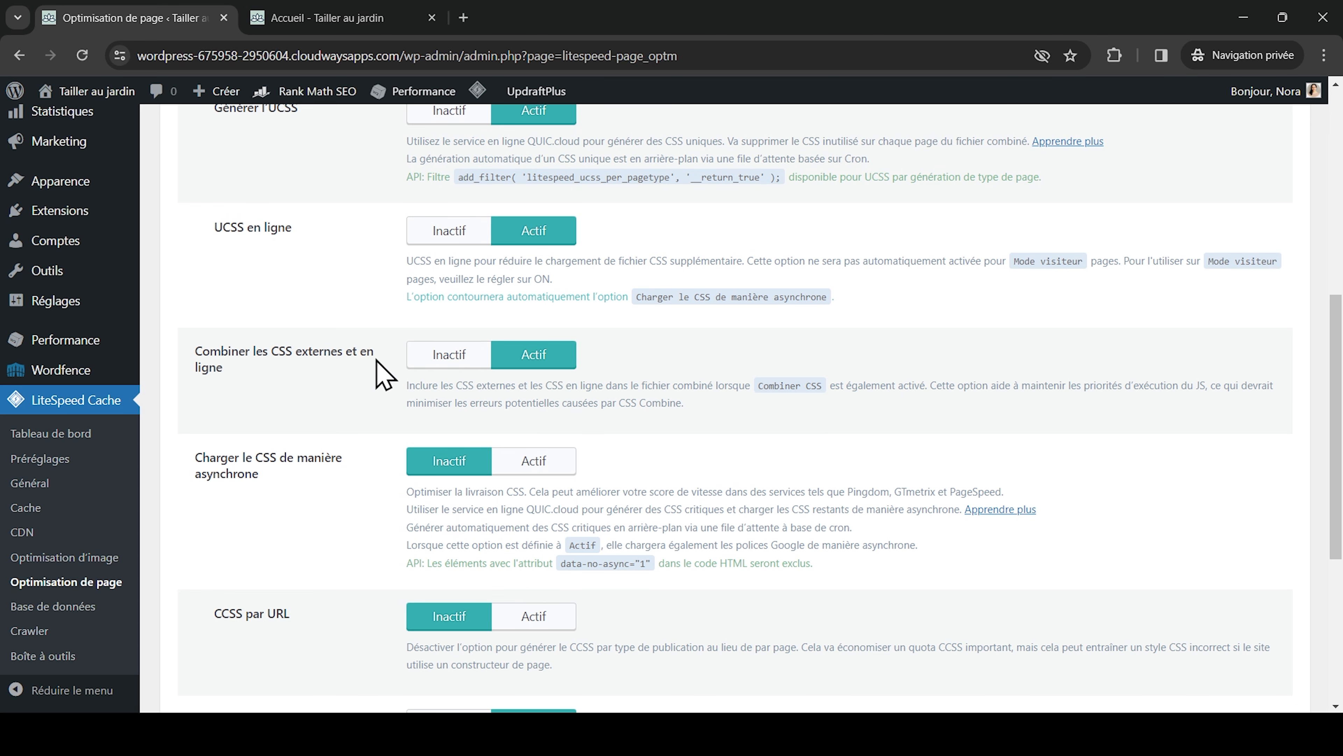
{"action": "scroll", "coordinate": [381, 372], "scroll_direction": "down", "scroll_amount": 2}
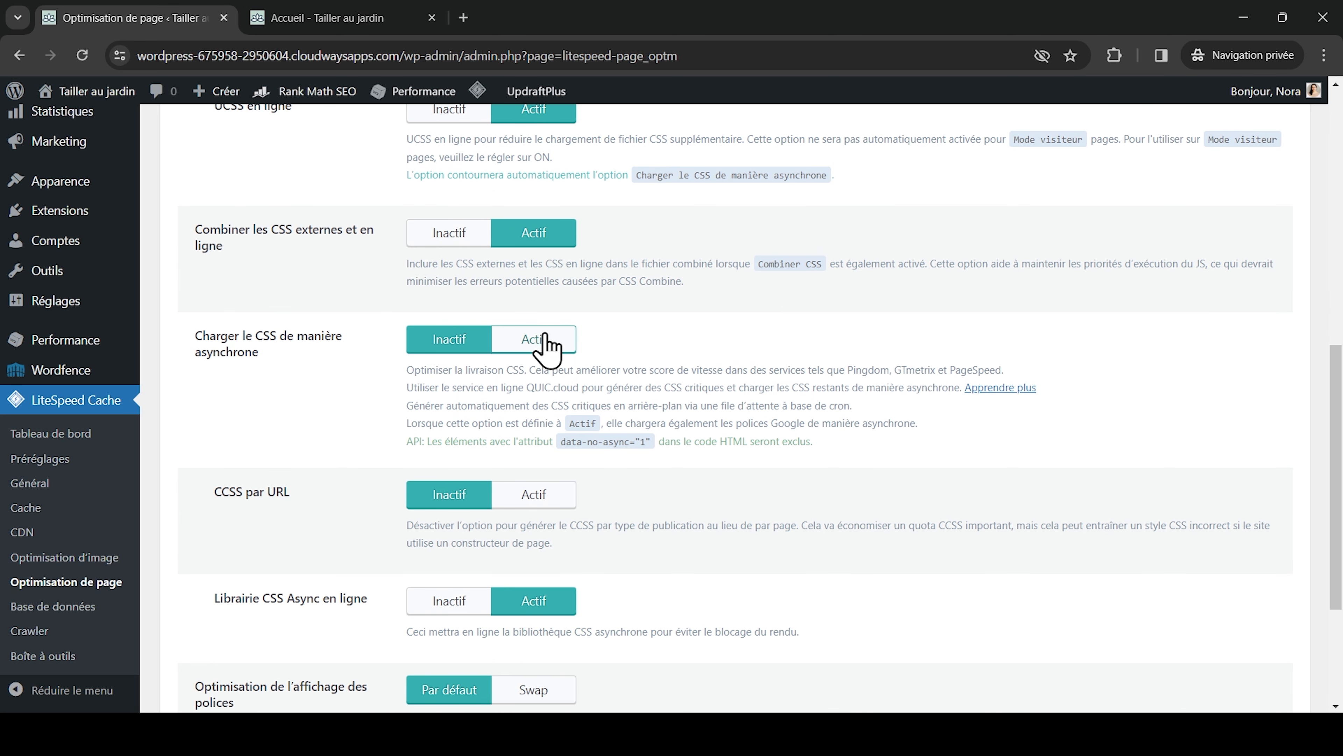
{"action": "left_click", "coordinate": [550, 347]}
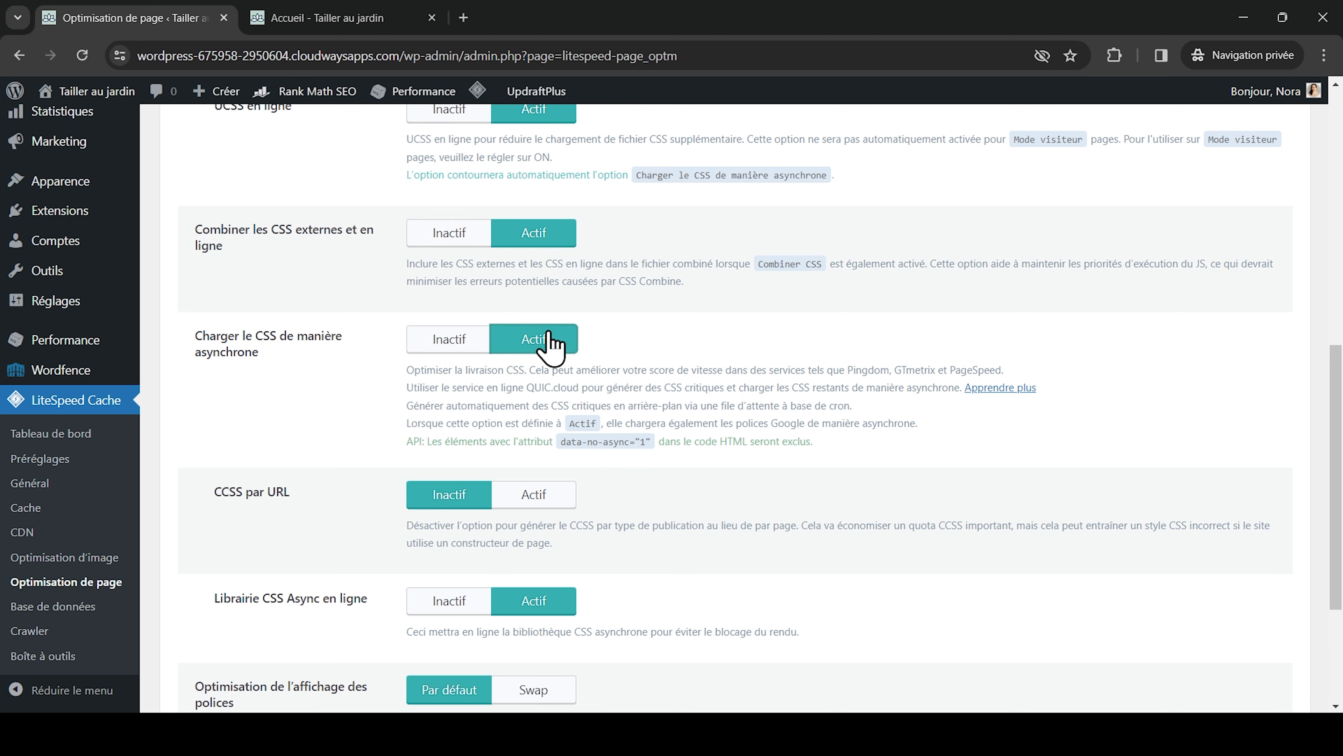
{"action": "scroll", "coordinate": [550, 346], "scroll_direction": "down", "scroll_amount": 2}
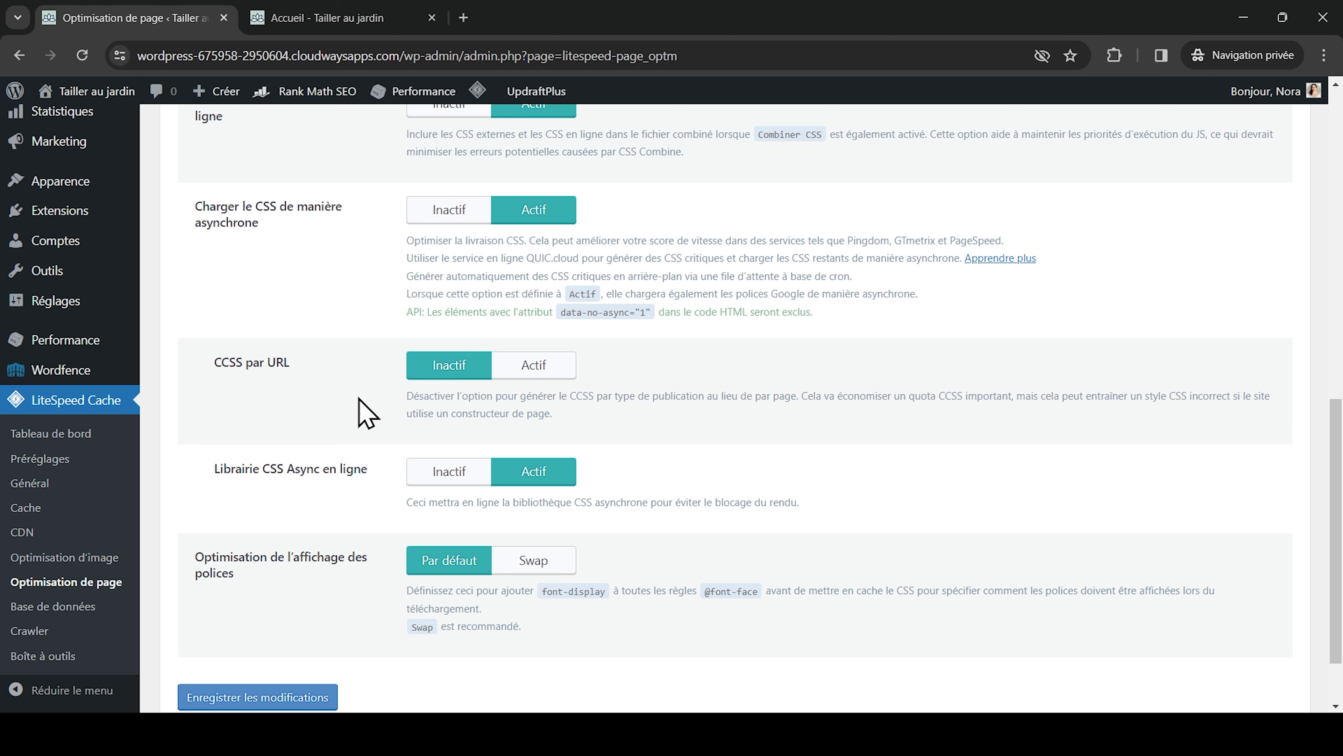
{"action": "scroll", "coordinate": [365, 413], "scroll_direction": "down", "scroll_amount": 2}
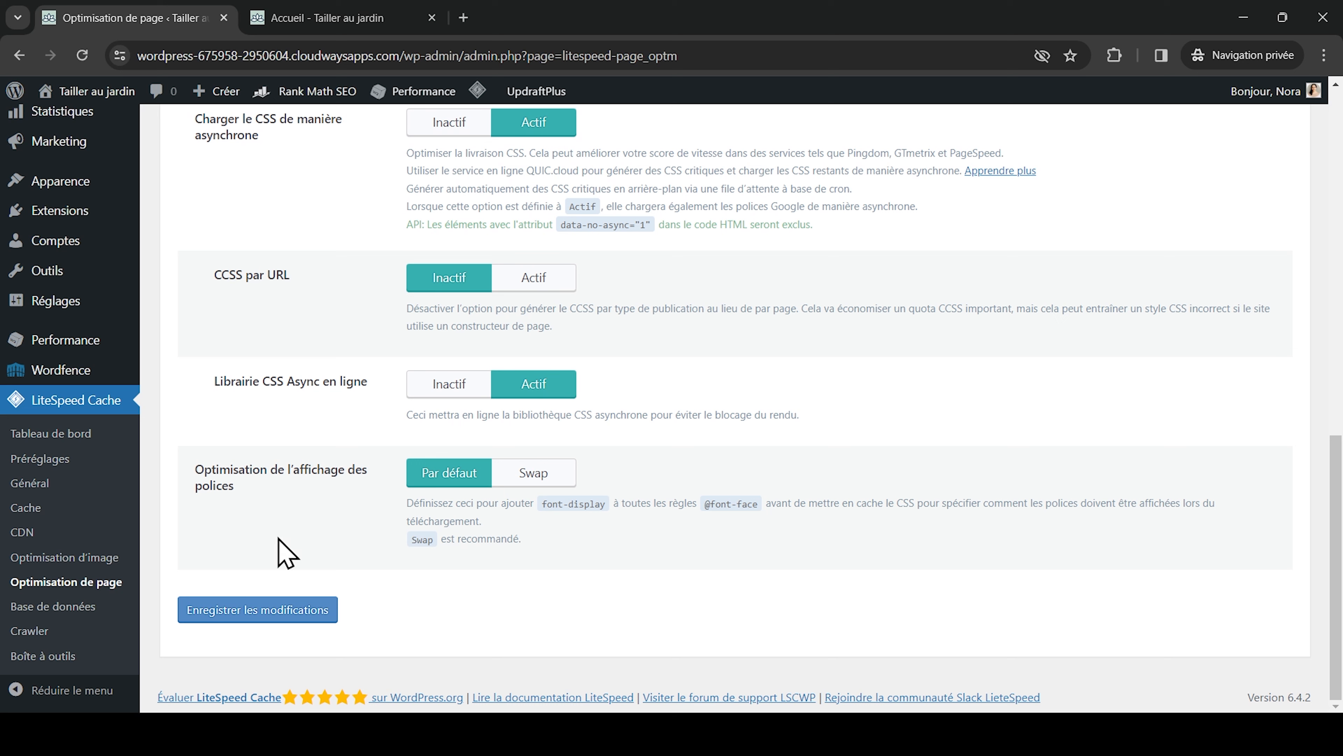
{"action": "left_click", "coordinate": [536, 472]}
{"action": "left_click", "coordinate": [282, 618]}
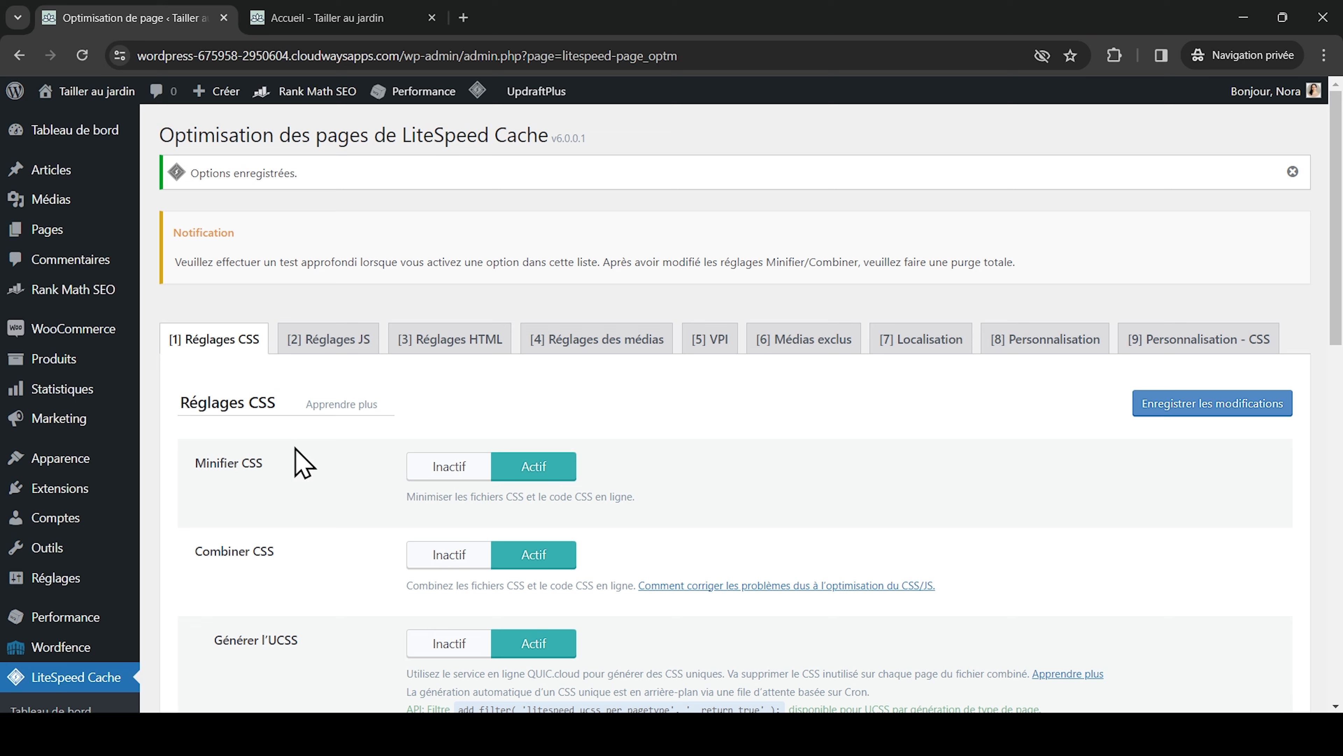
Set Minifier JS and Combiner JS to Actif in the page optimisation's JS settings.
{"action": "left_click", "coordinate": [329, 343]}
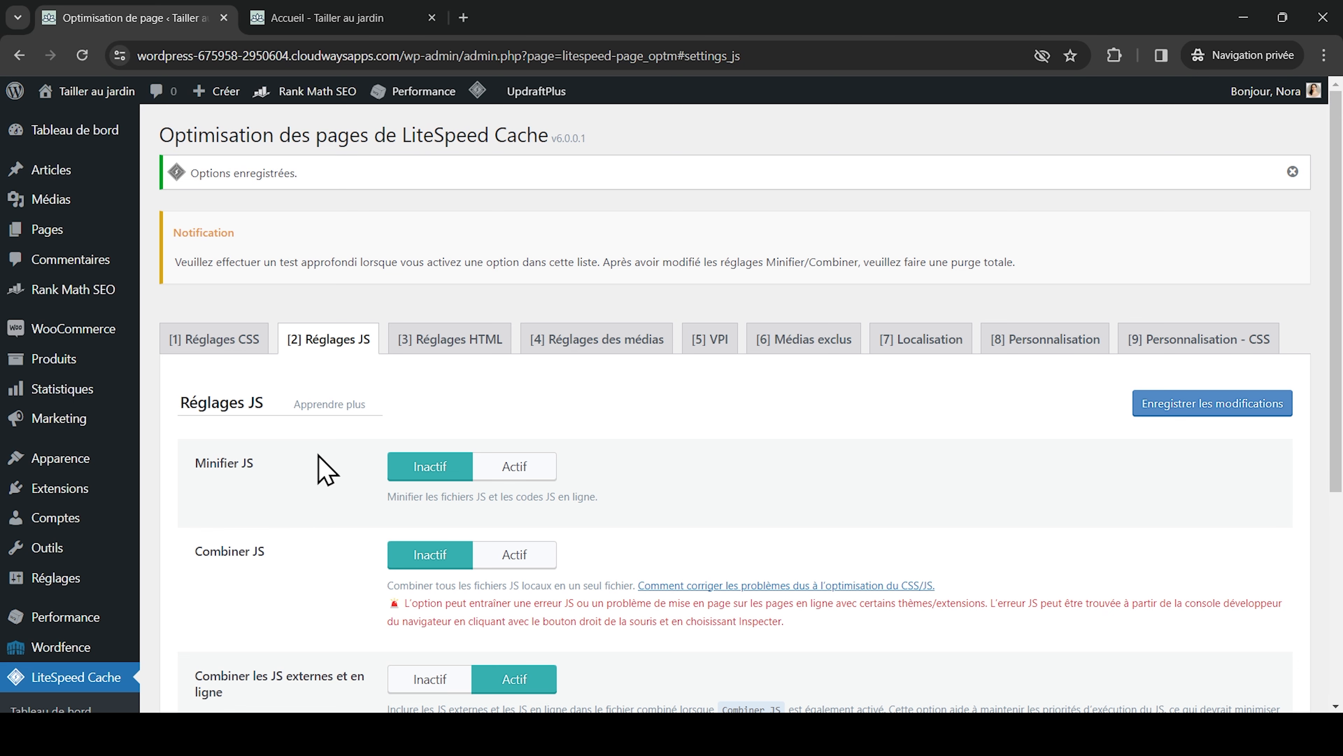
{"action": "scroll", "coordinate": [325, 468], "scroll_direction": "down", "scroll_amount": 3}
{"action": "left_click", "coordinate": [512, 326]}
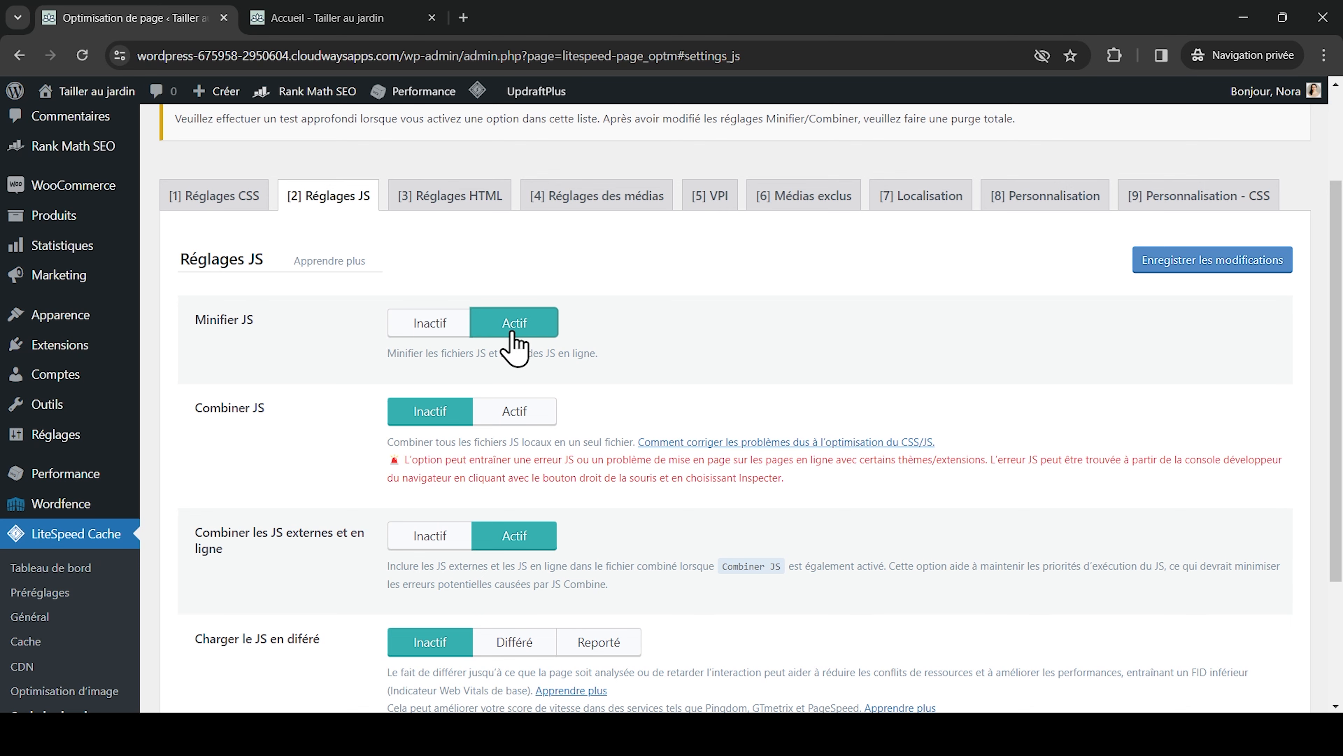
{"action": "left_click", "coordinate": [514, 411]}
{"action": "scroll", "coordinate": [315, 382], "scroll_direction": "down", "scroll_amount": 4}
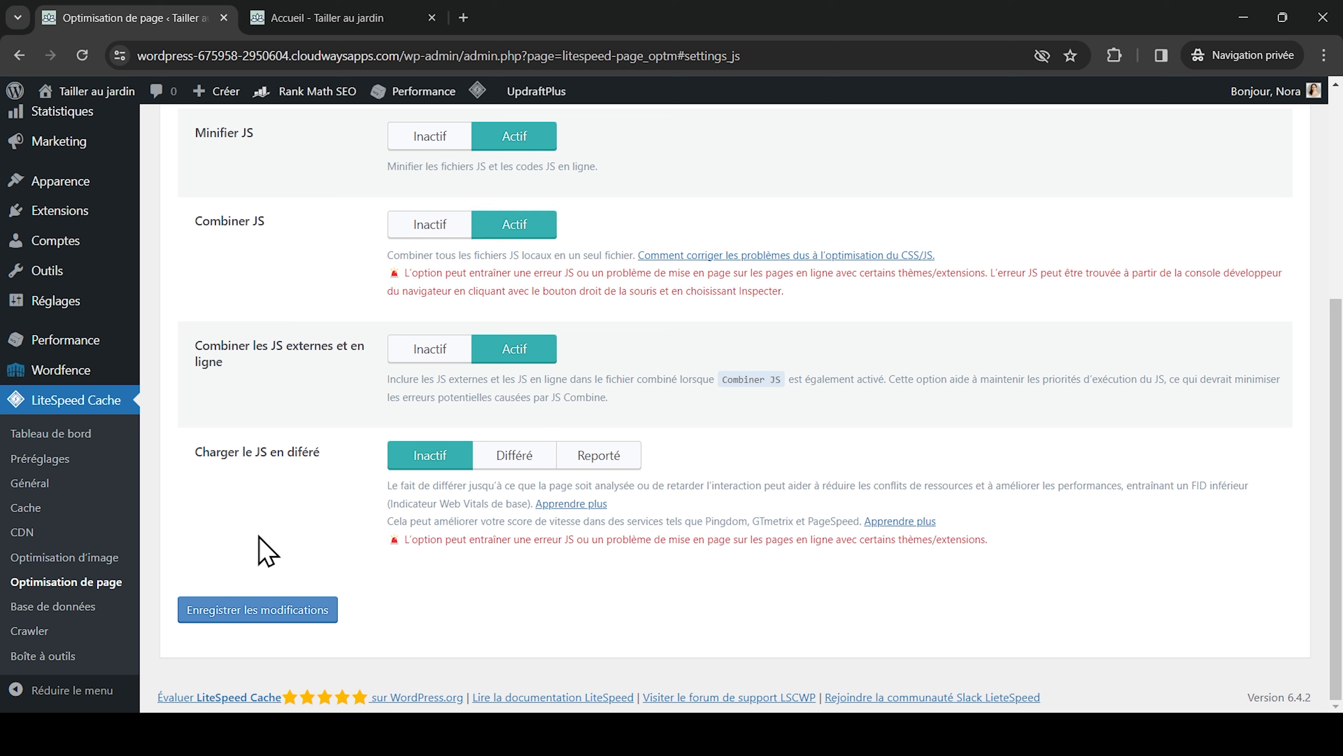
Set the deferred JS loading option to Différé and save the JS settings.
{"action": "left_click", "coordinate": [518, 464]}
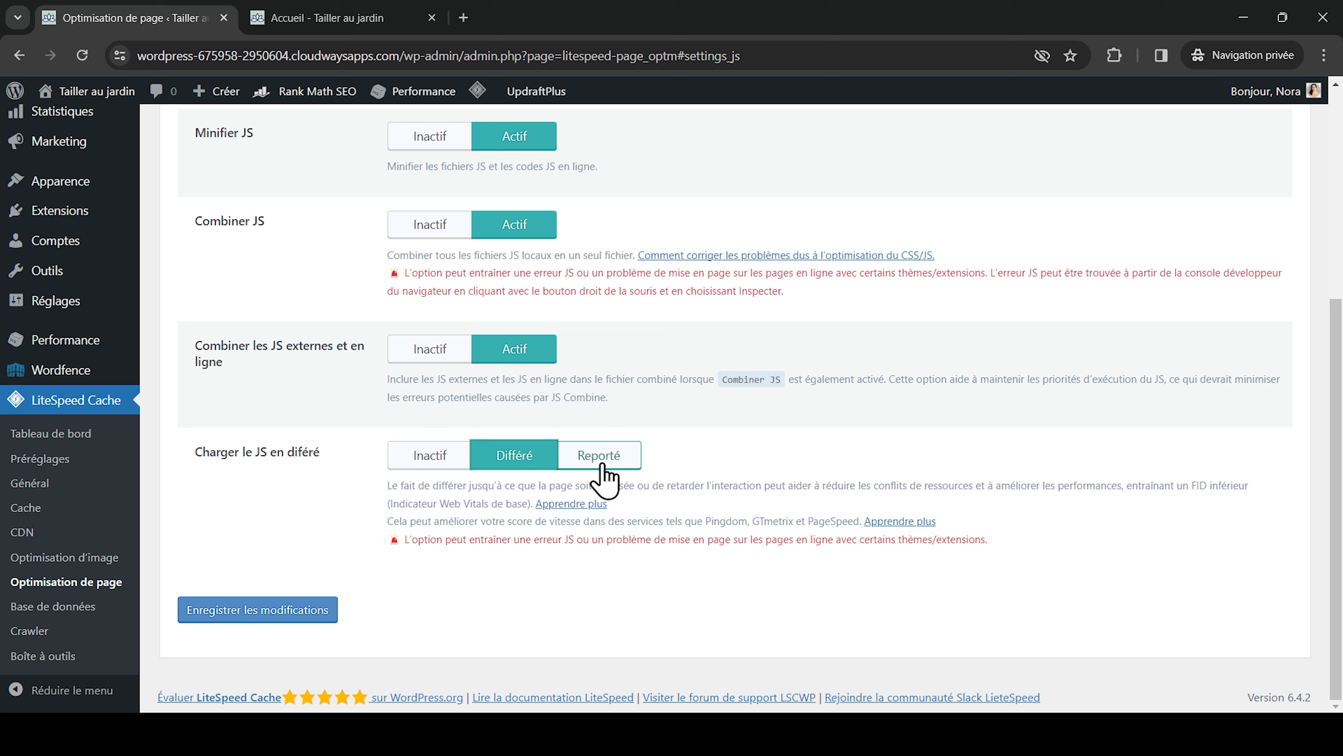
{"action": "left_click", "coordinate": [255, 614]}
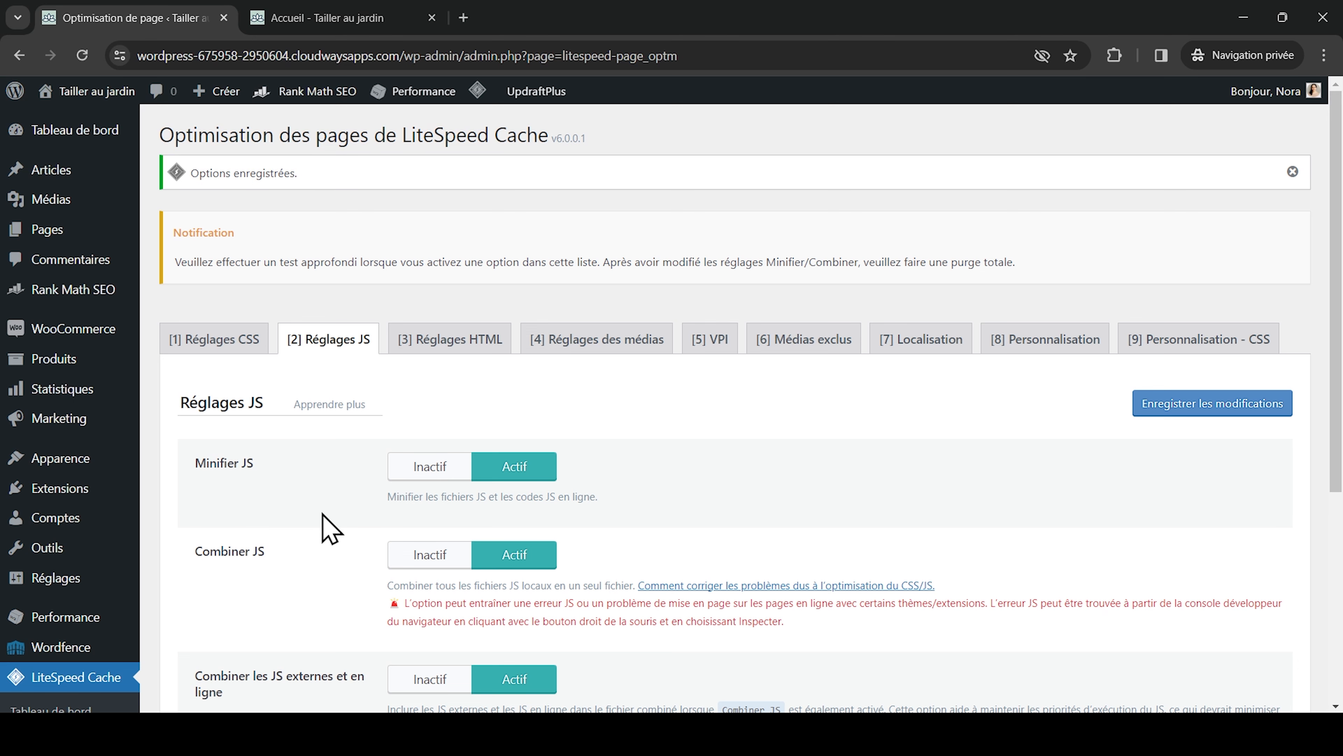
{"action": "scroll", "coordinate": [328, 529], "scroll_direction": "down", "scroll_amount": 3}
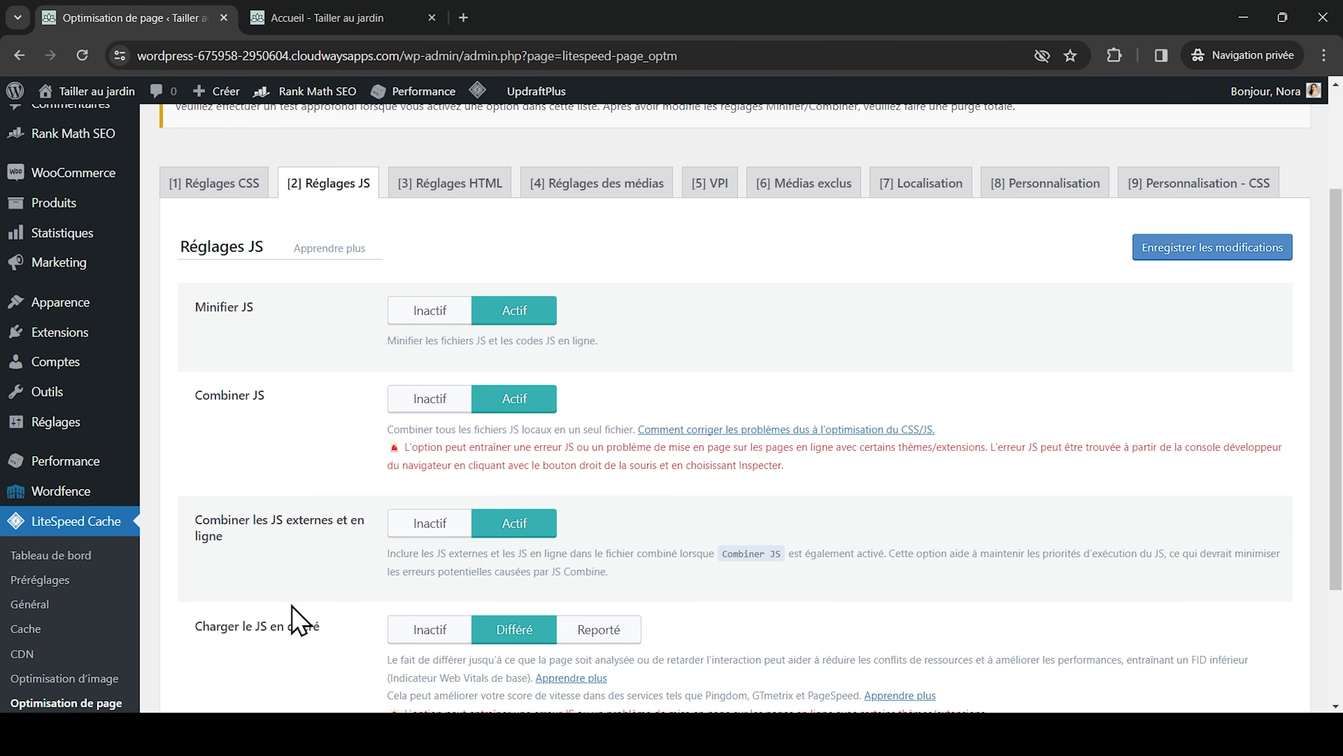
Set Minifier le HTML to Actif in the page optimisation's HTML settings.
{"action": "left_click", "coordinate": [447, 201]}
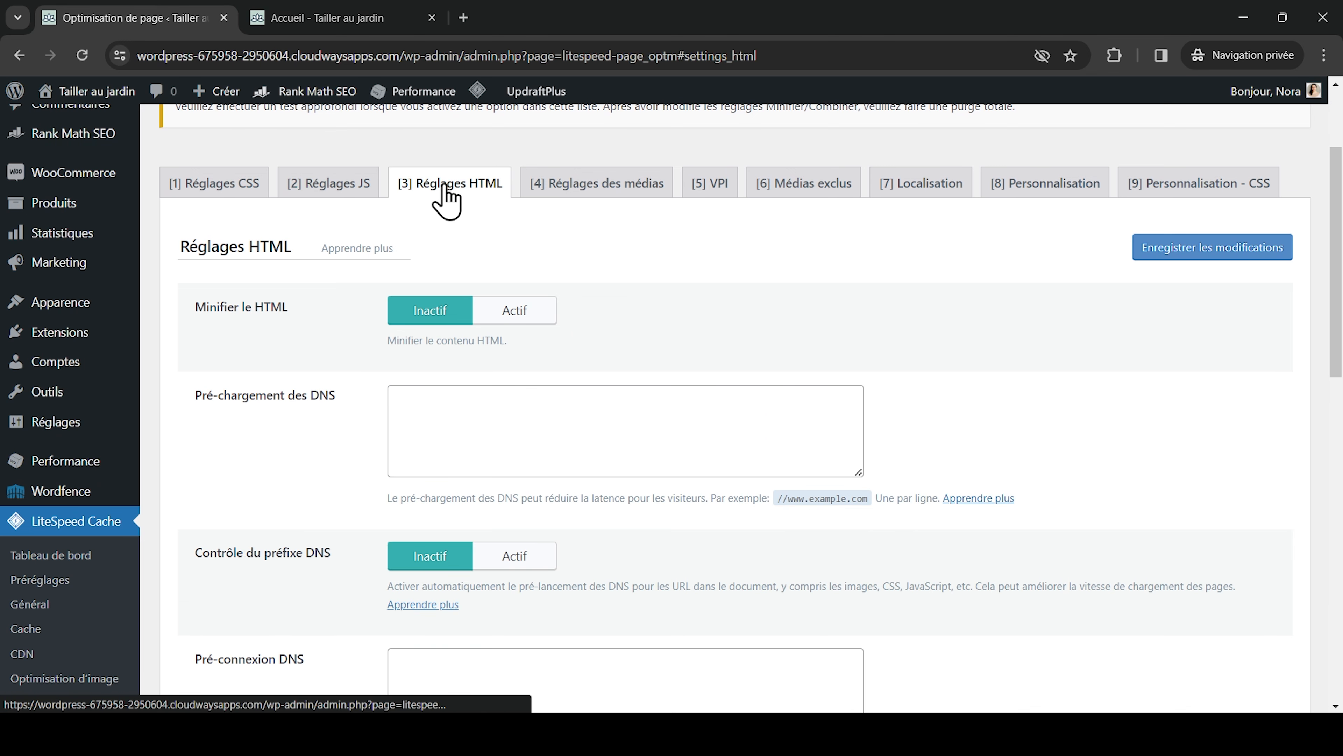
{"action": "scroll", "coordinate": [381, 301], "scroll_direction": "up", "scroll_amount": 3}
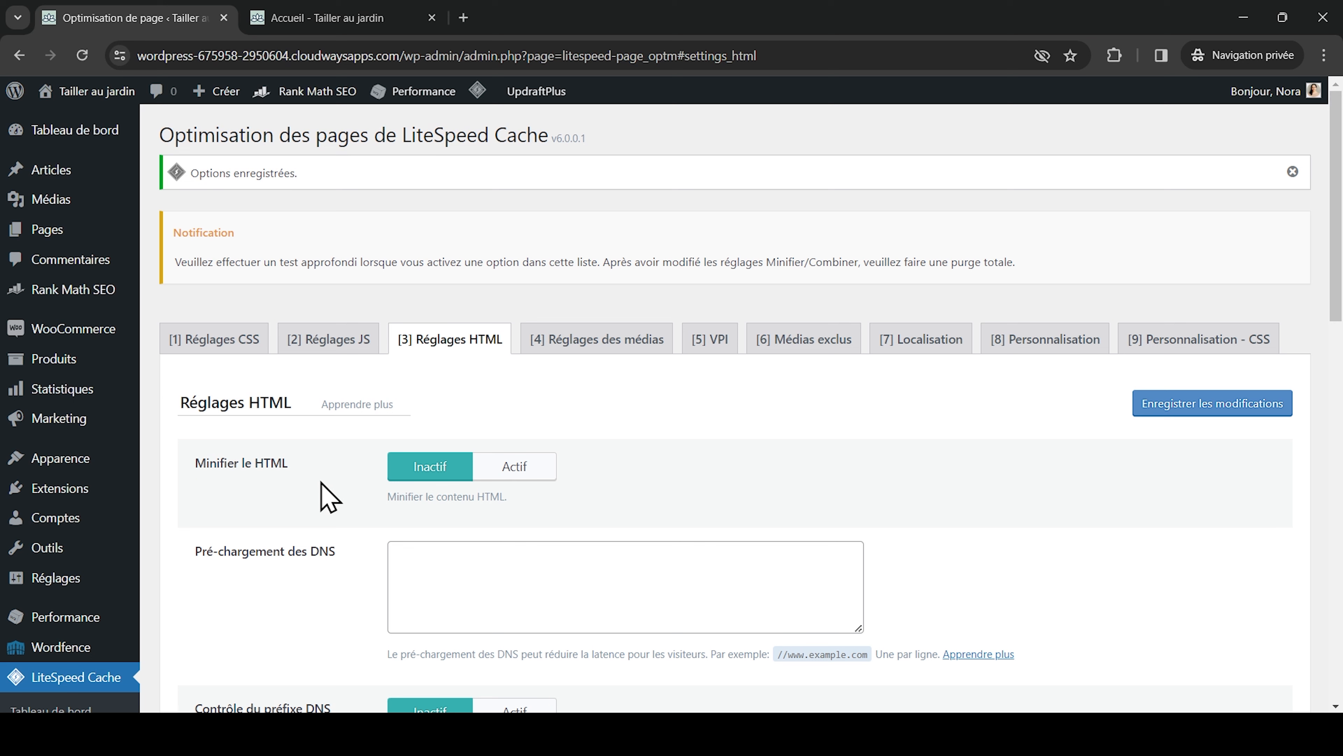
{"action": "left_click", "coordinate": [519, 470]}
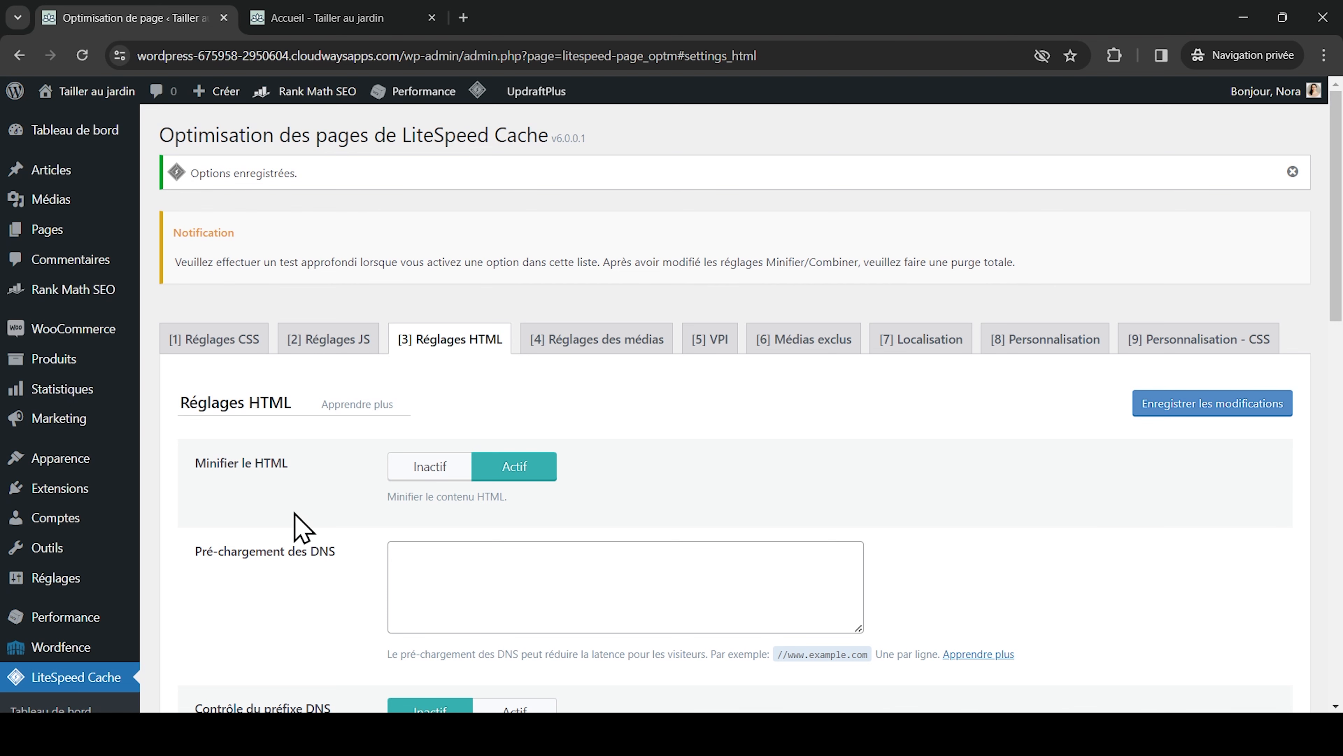
Review the HTML settings for DNS preloading, DNS prefix control, DNS preconnection, deferred HTML selectors and query string removal.
{"action": "scroll", "coordinate": [302, 526], "scroll_direction": "down", "scroll_amount": 3}
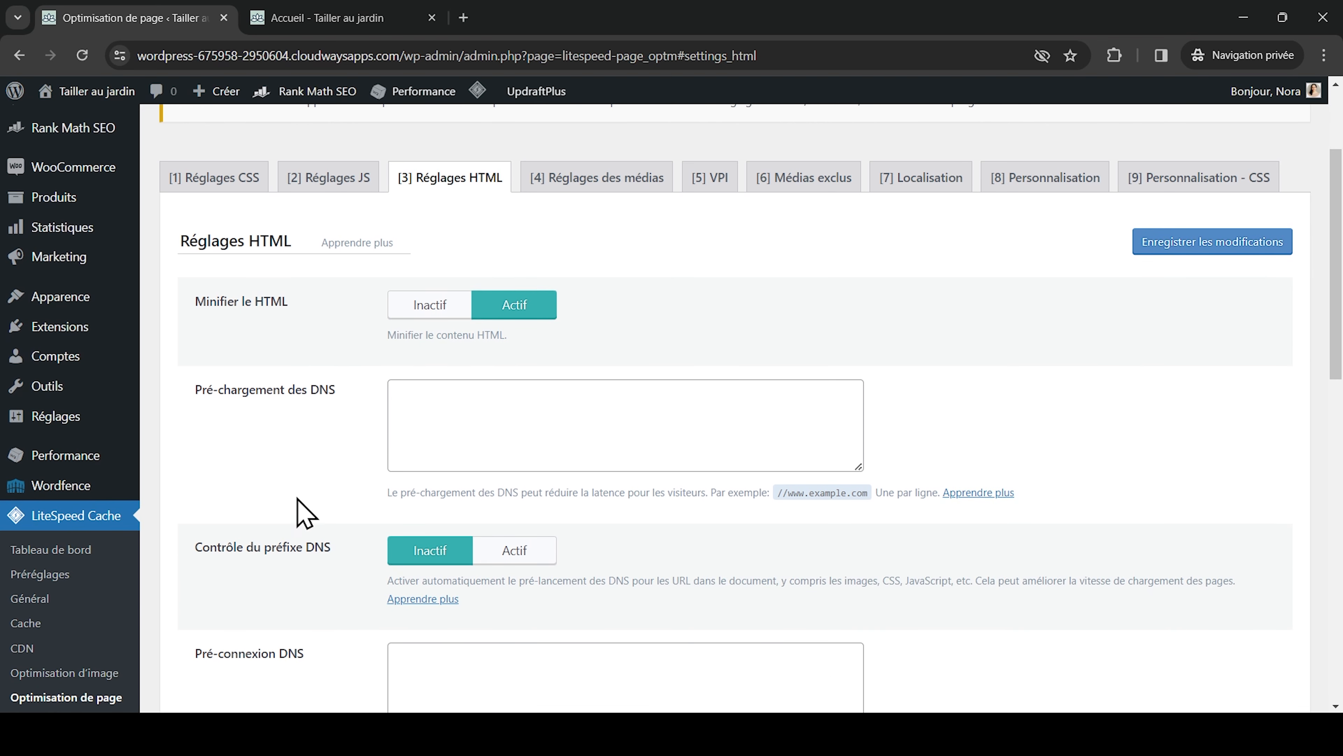
{"action": "left_click", "coordinate": [447, 418]}
{"action": "left_click", "coordinate": [321, 459]}
{"action": "scroll", "coordinate": [323, 461], "scroll_direction": "down", "scroll_amount": 1}
{"action": "scroll", "coordinate": [322, 459], "scroll_direction": "down", "scroll_amount": 3}
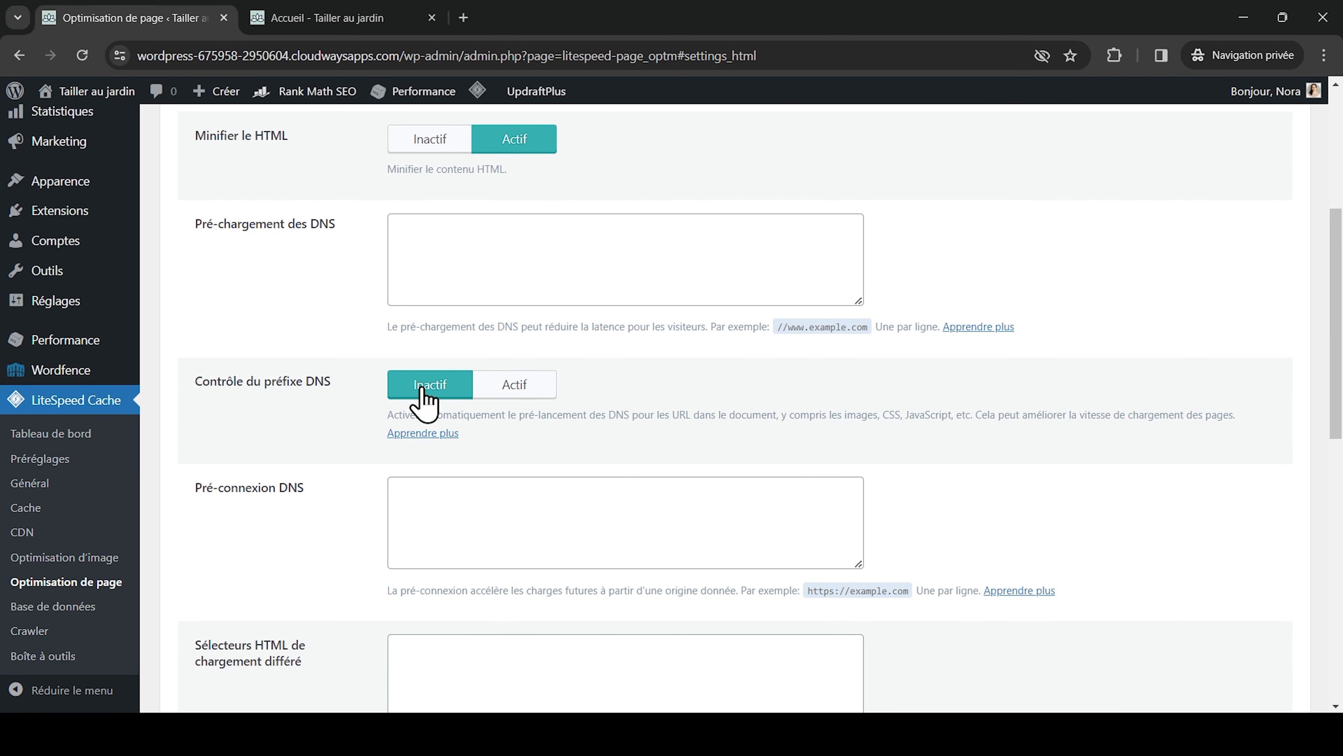
{"action": "scroll", "coordinate": [312, 421], "scroll_direction": "down", "scroll_amount": 3}
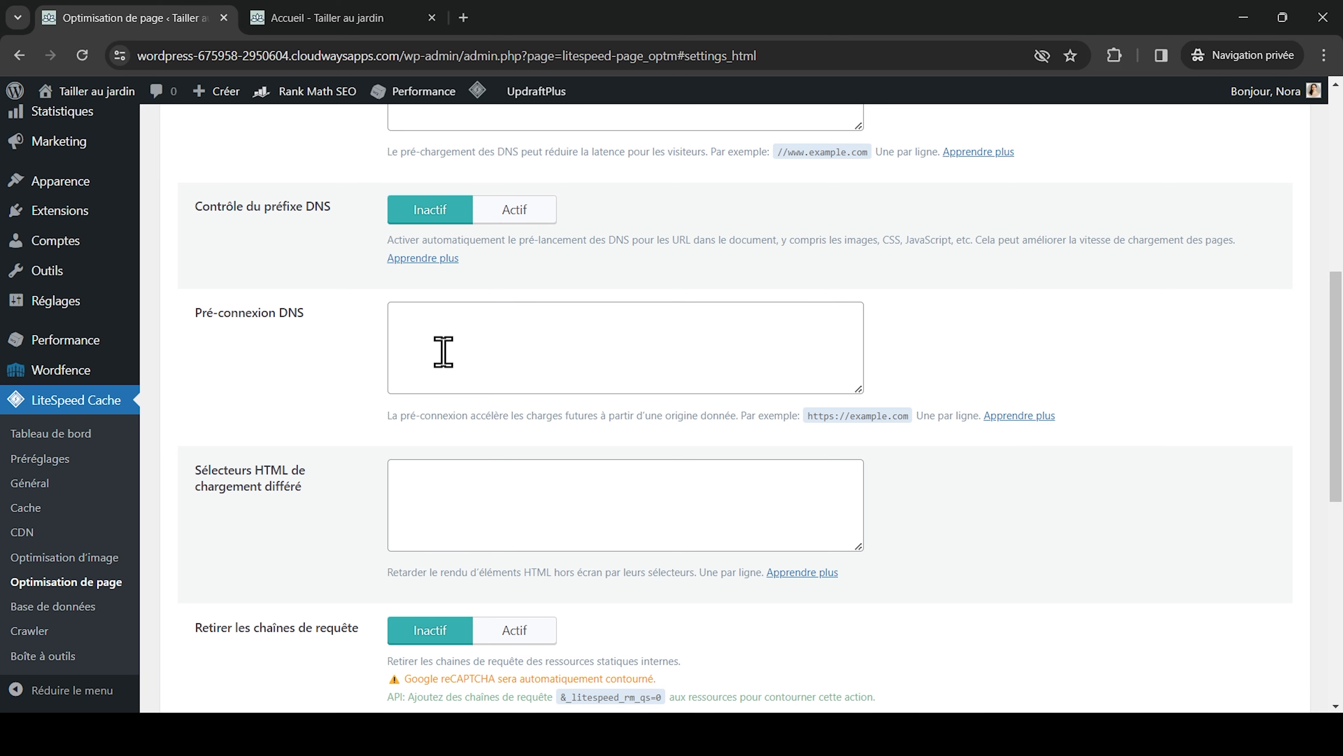
{"action": "scroll", "coordinate": [443, 352], "scroll_direction": "down", "scroll_amount": 3}
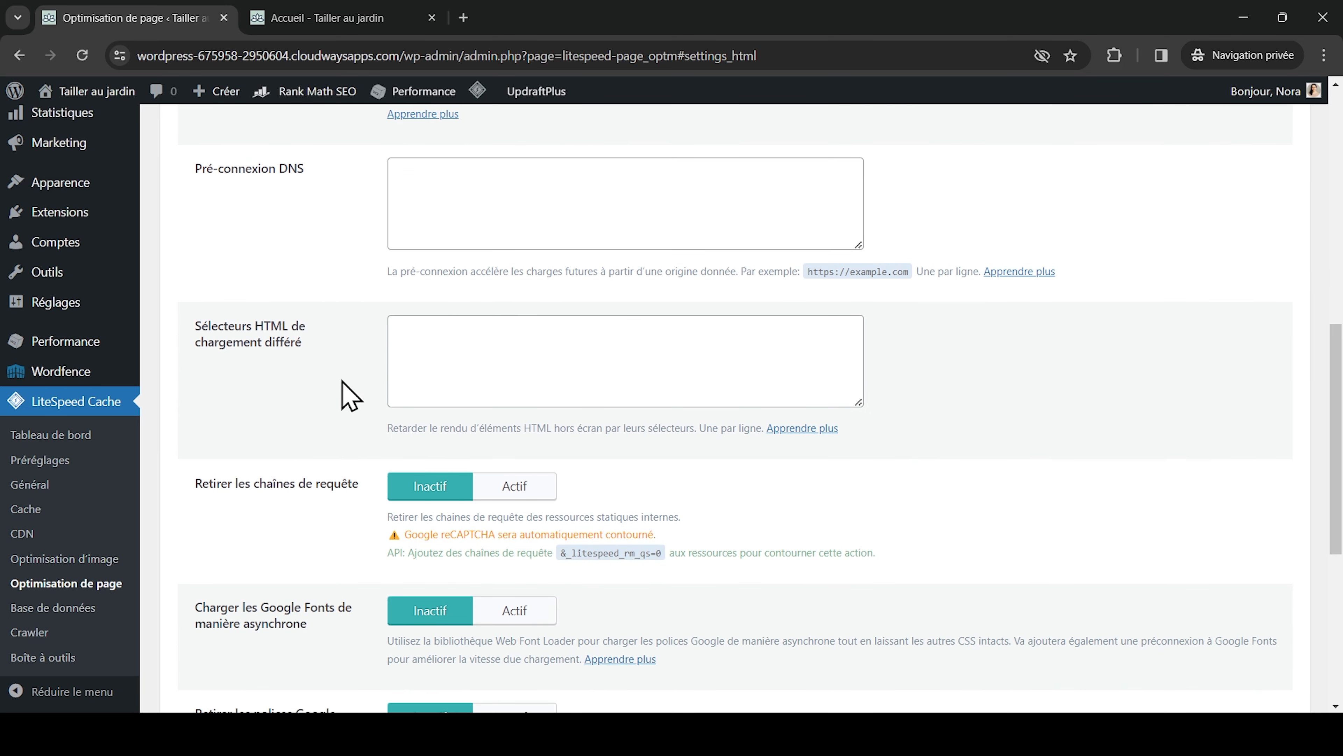
{"action": "left_click", "coordinate": [450, 351]}
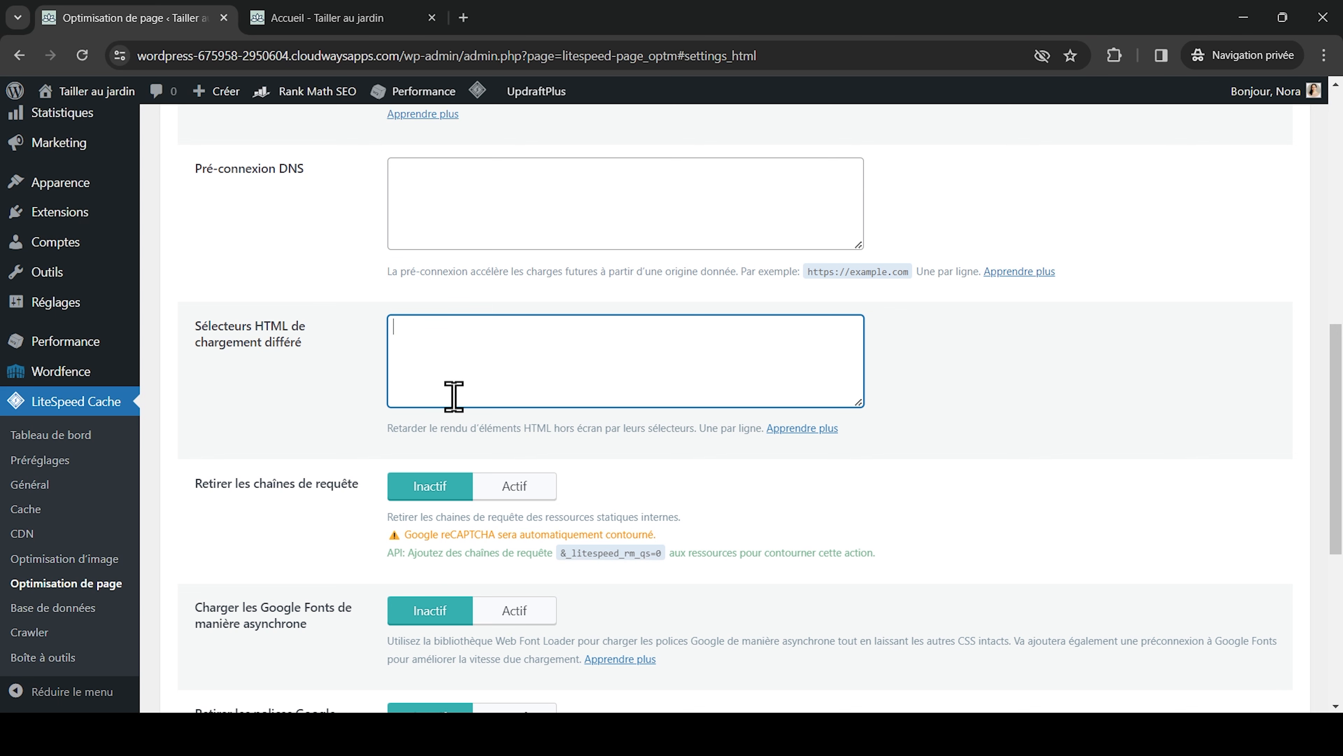
{"action": "scroll", "coordinate": [454, 402], "scroll_direction": "down", "scroll_amount": 3}
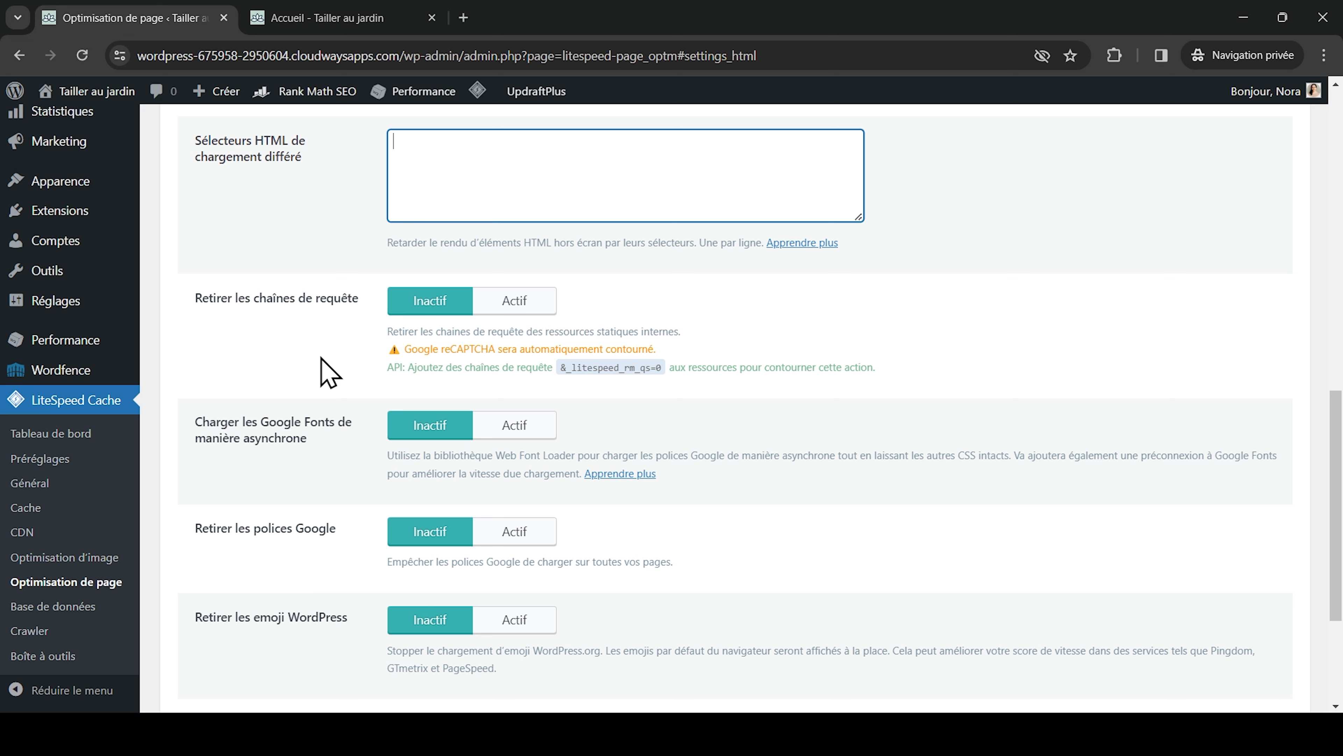
{"action": "left_click_drag", "start_coordinate": [440, 348], "coordinate": [500, 350]}
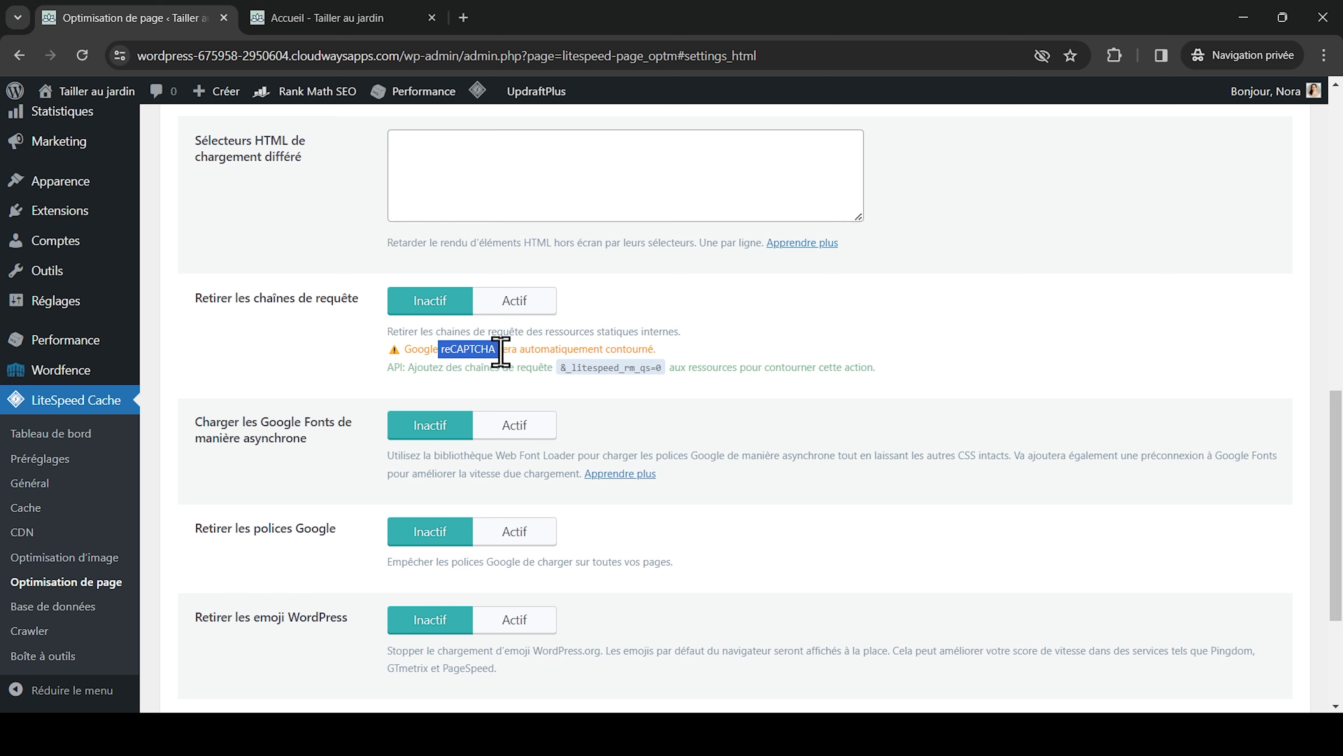
{"action": "left_click", "coordinate": [263, 342]}
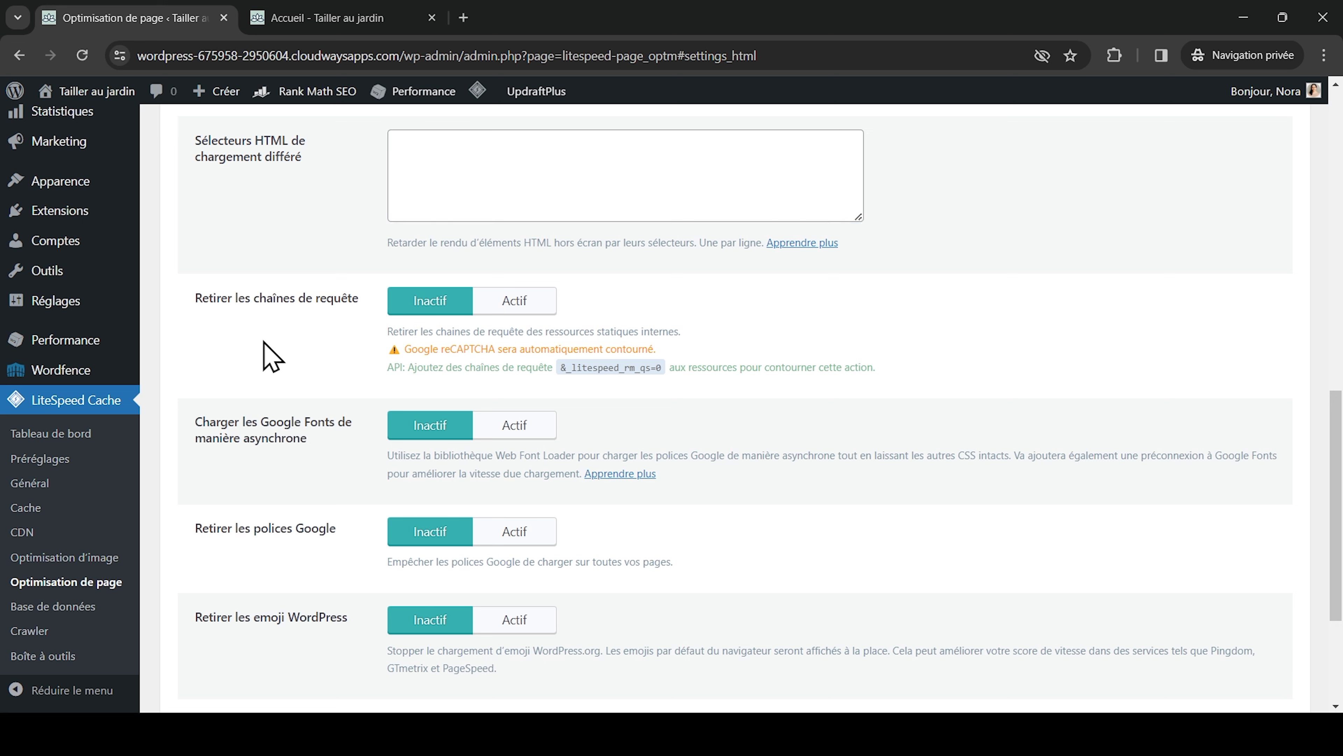
Set asynchronous Google Fonts loading and Retirer les emoji WordPress to Actif, and save the HTML settings.
{"action": "scroll", "coordinate": [264, 342], "scroll_direction": "down", "scroll_amount": 1}
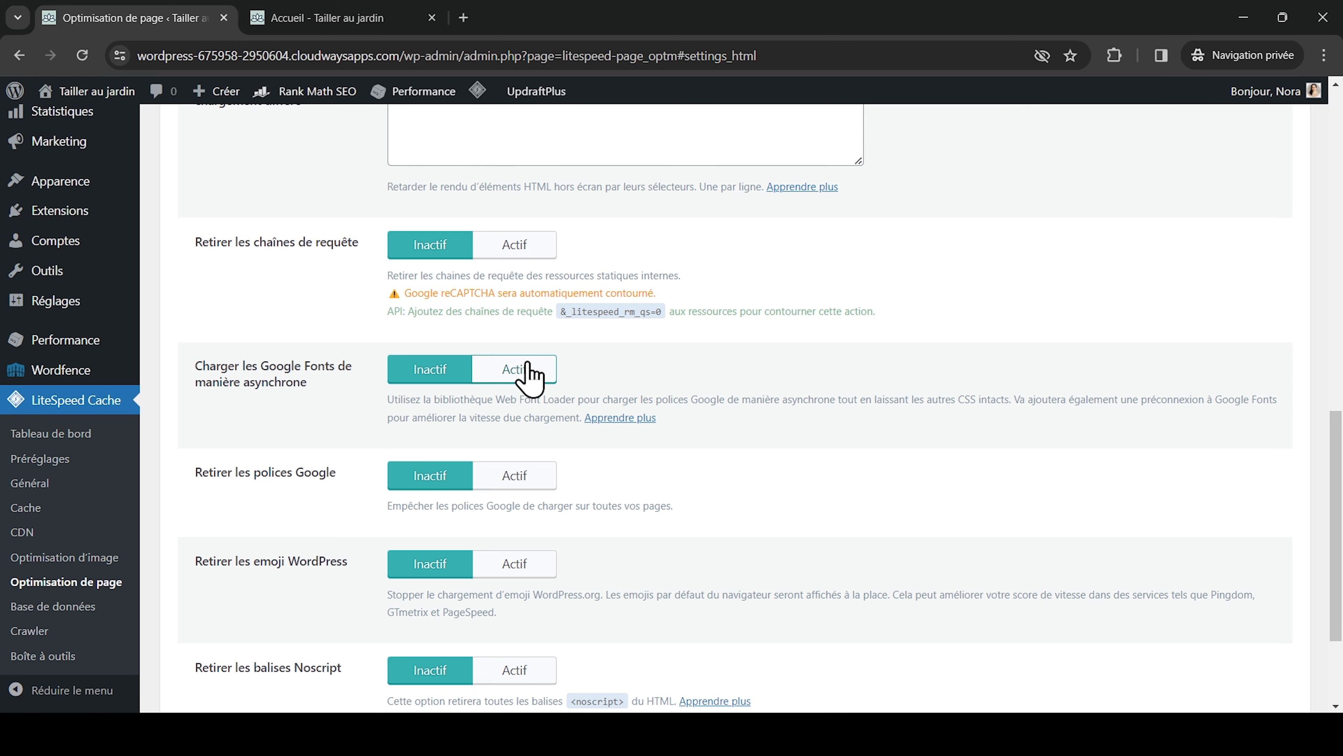
{"action": "left_click", "coordinate": [533, 372]}
{"action": "scroll", "coordinate": [534, 375], "scroll_direction": "down", "scroll_amount": 3}
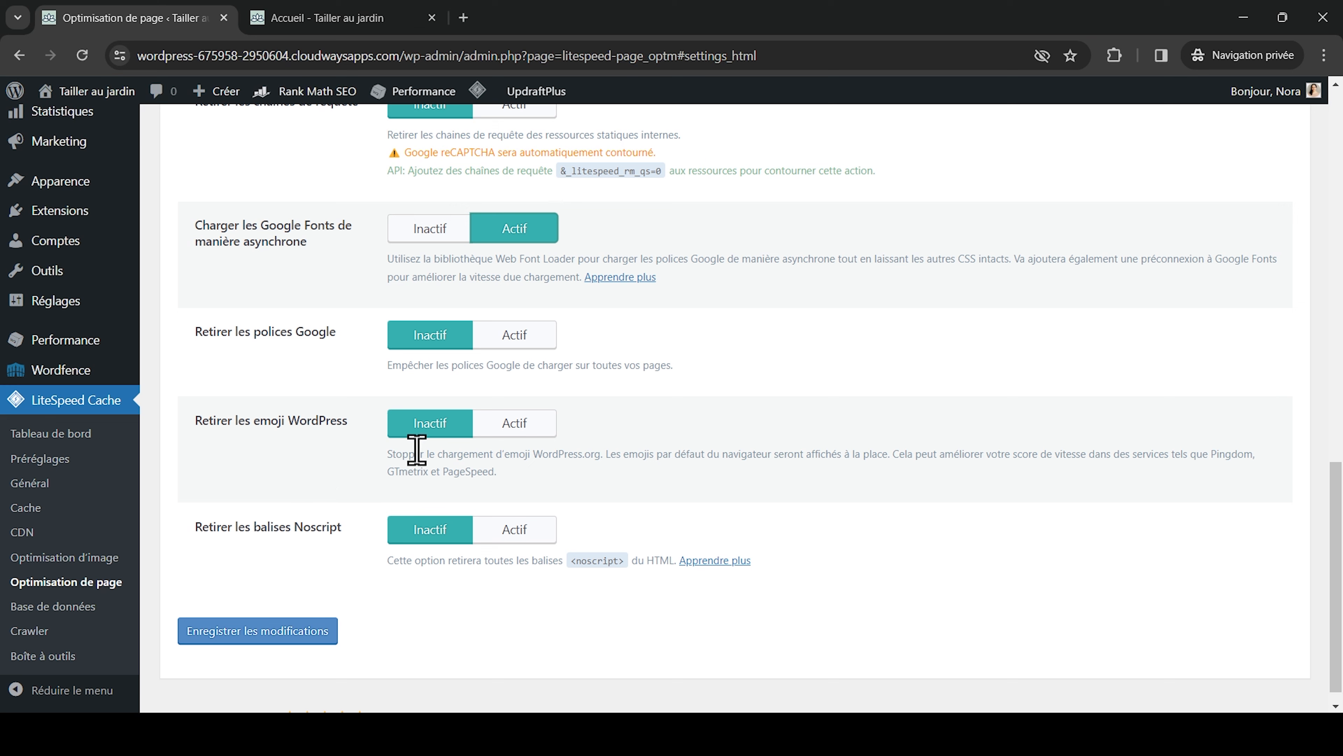
{"action": "left_click", "coordinate": [526, 421]}
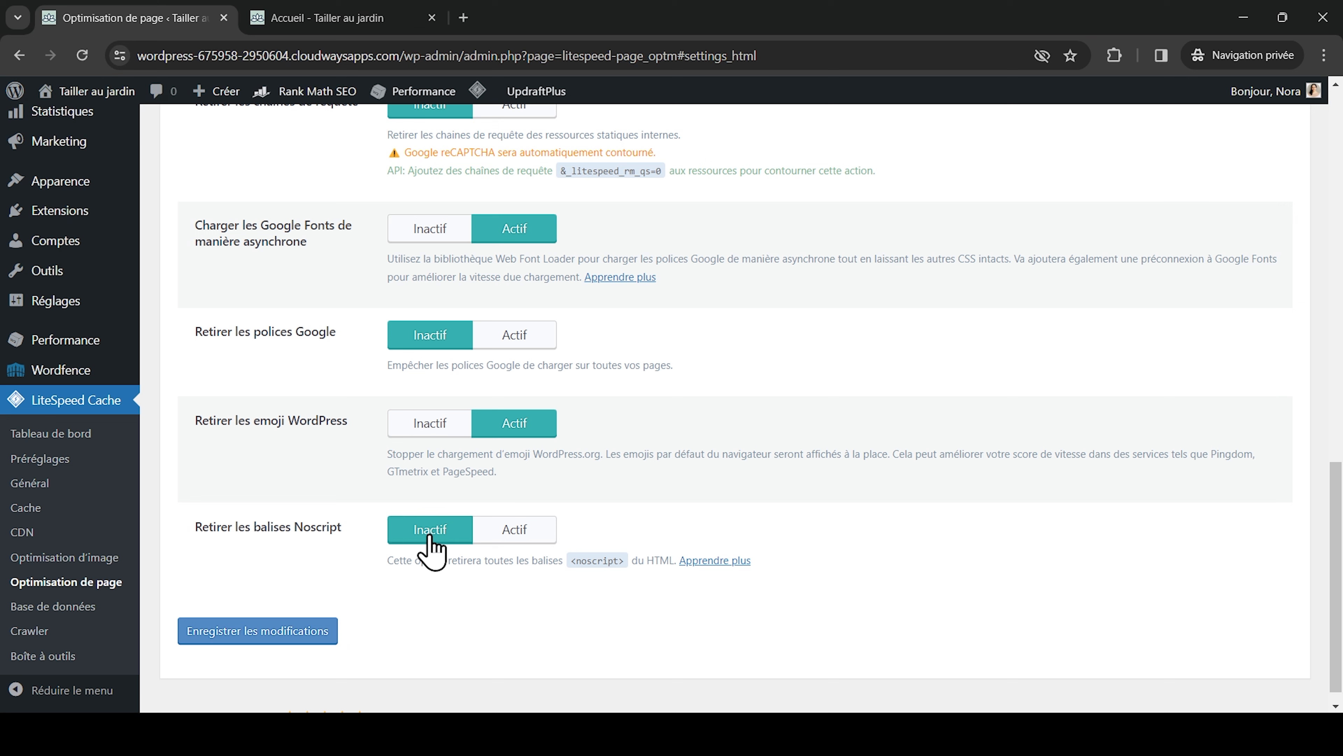
{"action": "left_click", "coordinate": [275, 630]}
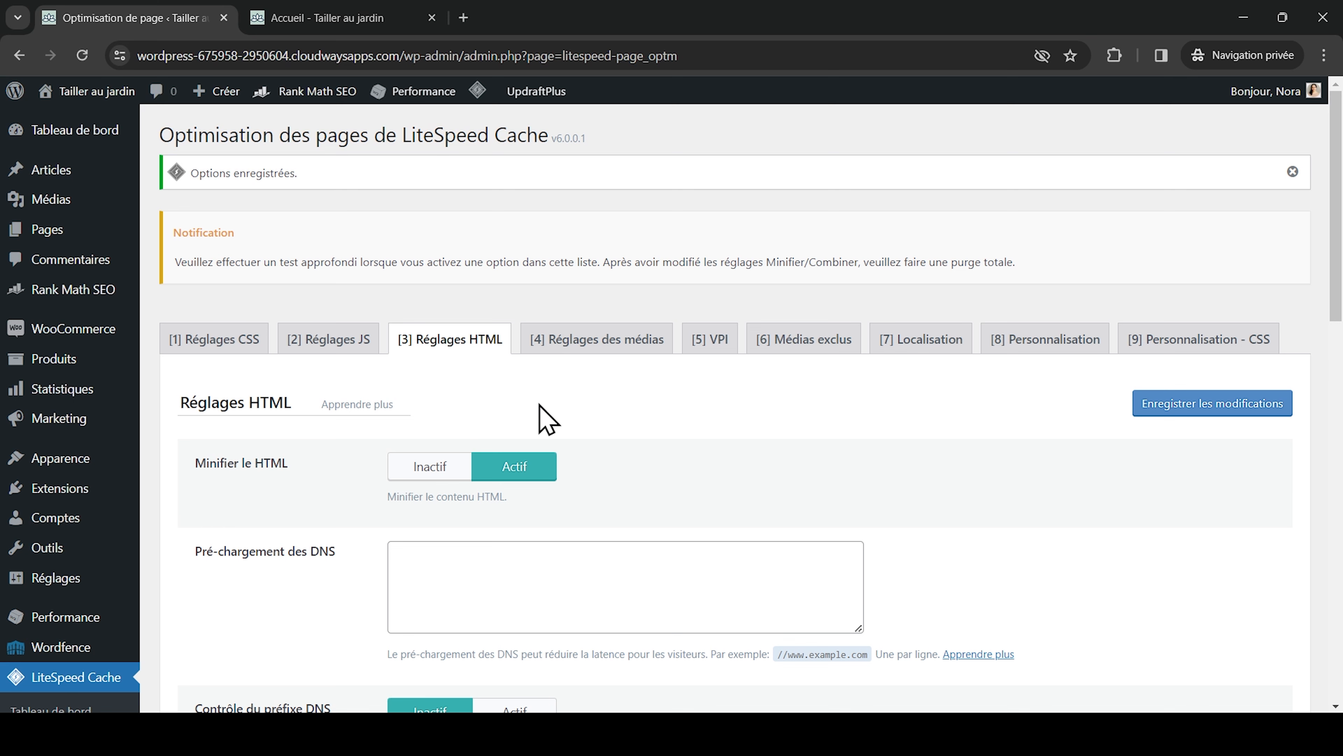
Set Précharger les images mises en avant and Chargement différé des images to Actif in the page optimisation's media settings.
{"action": "left_click", "coordinate": [555, 341]}
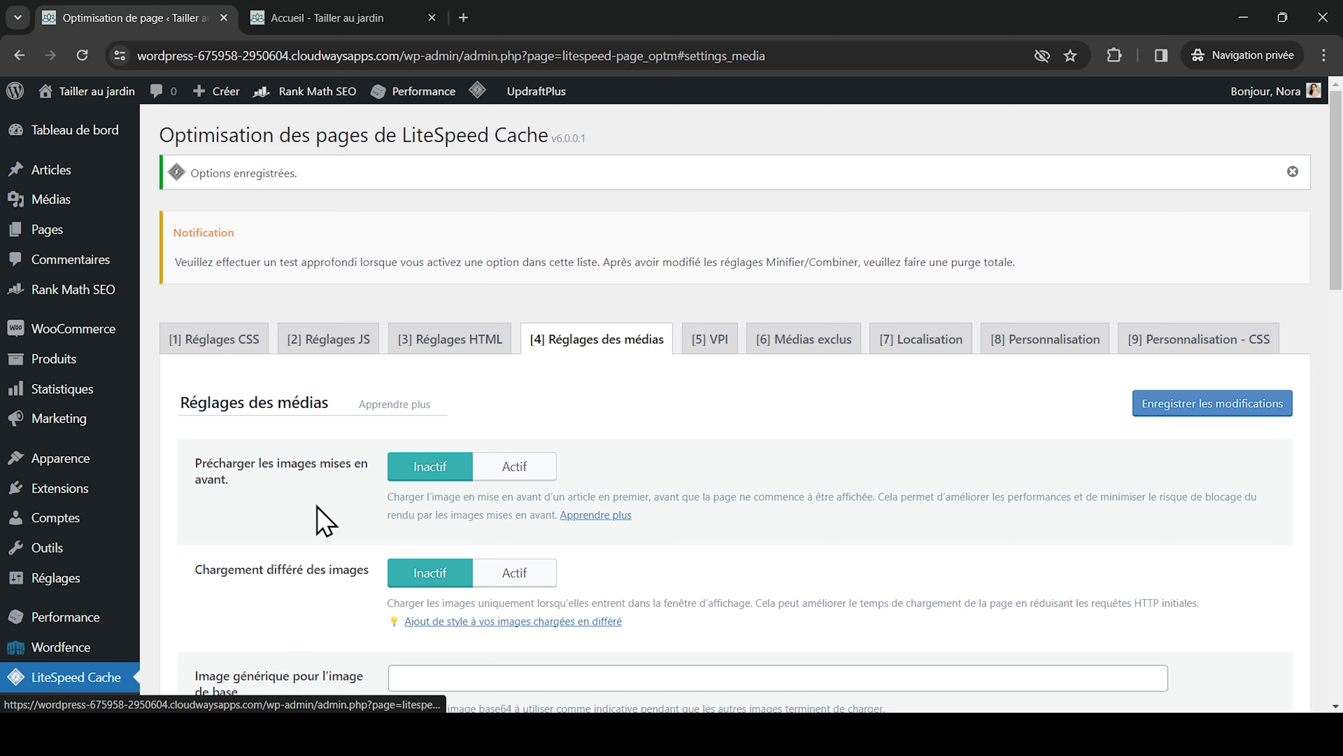
{"action": "scroll", "coordinate": [312, 521], "scroll_direction": "down", "scroll_amount": 2}
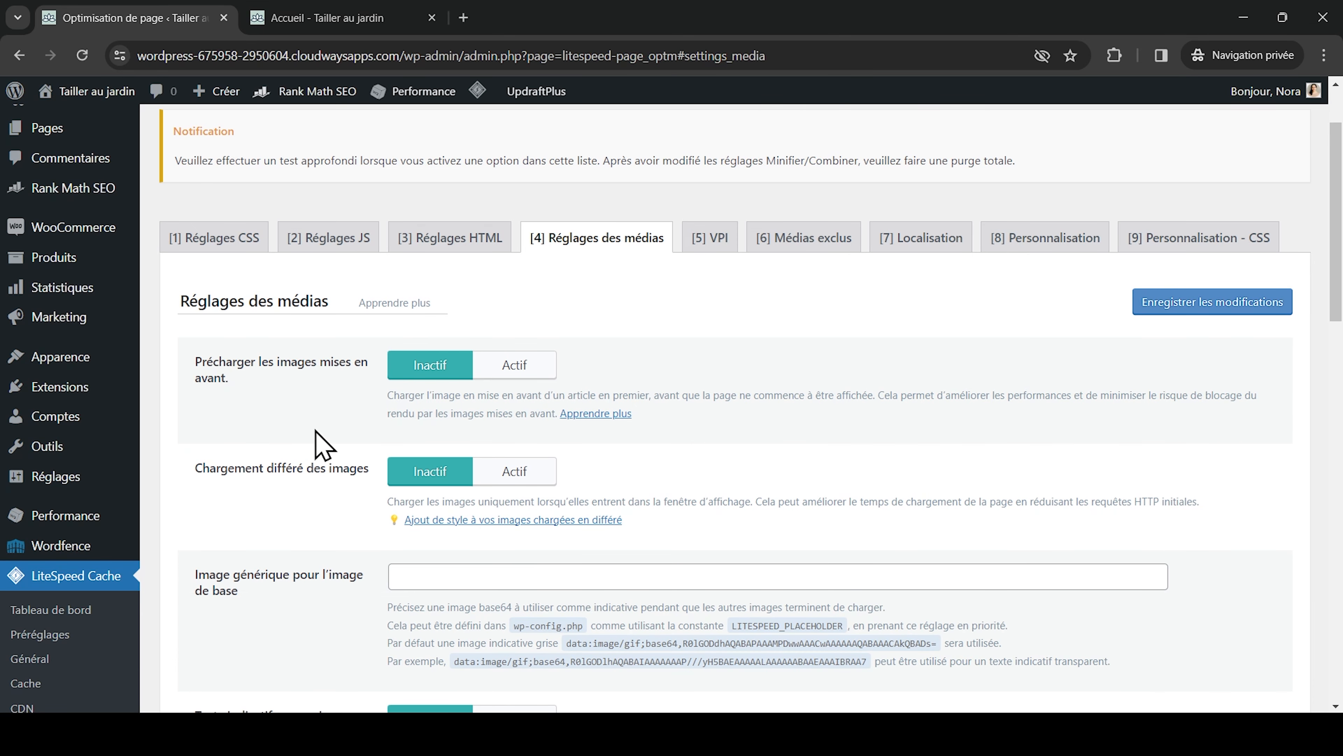
{"action": "left_click", "coordinate": [514, 366]}
{"action": "scroll", "coordinate": [492, 371], "scroll_direction": "down", "scroll_amount": 2}
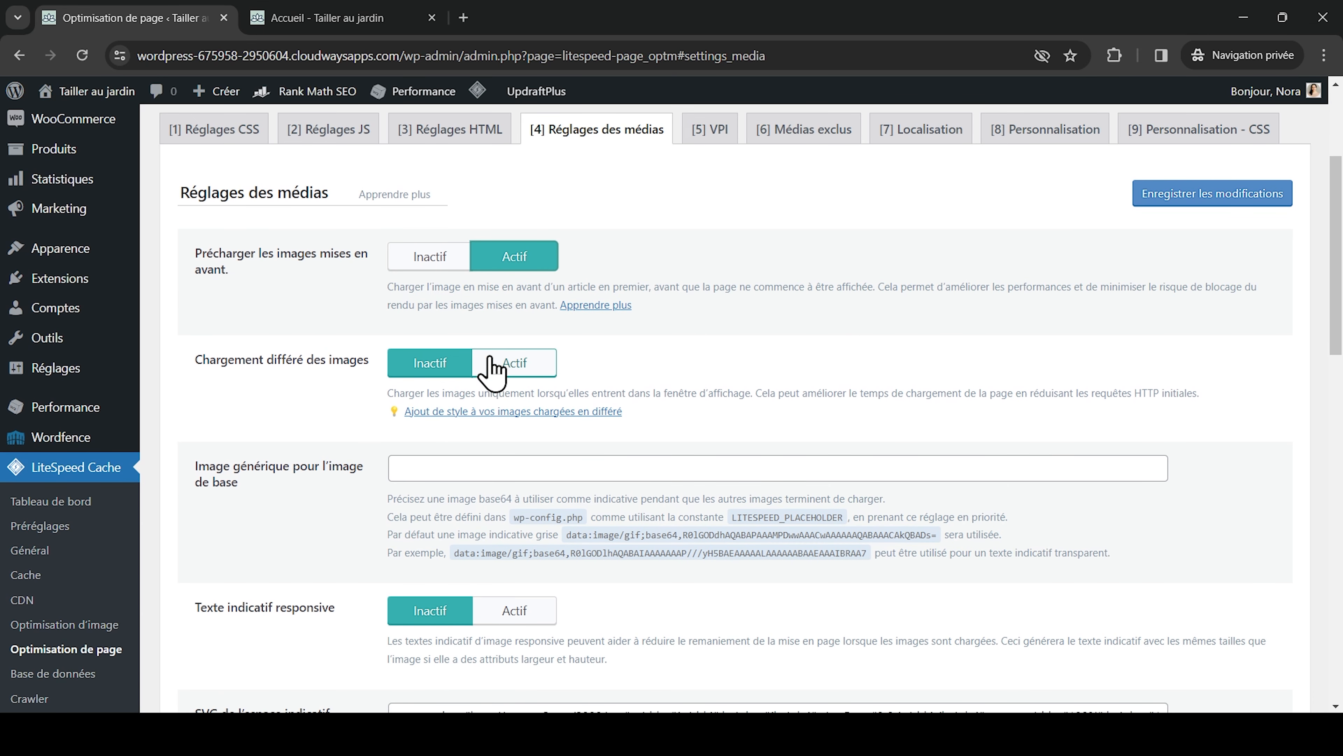
{"action": "left_click", "coordinate": [518, 367]}
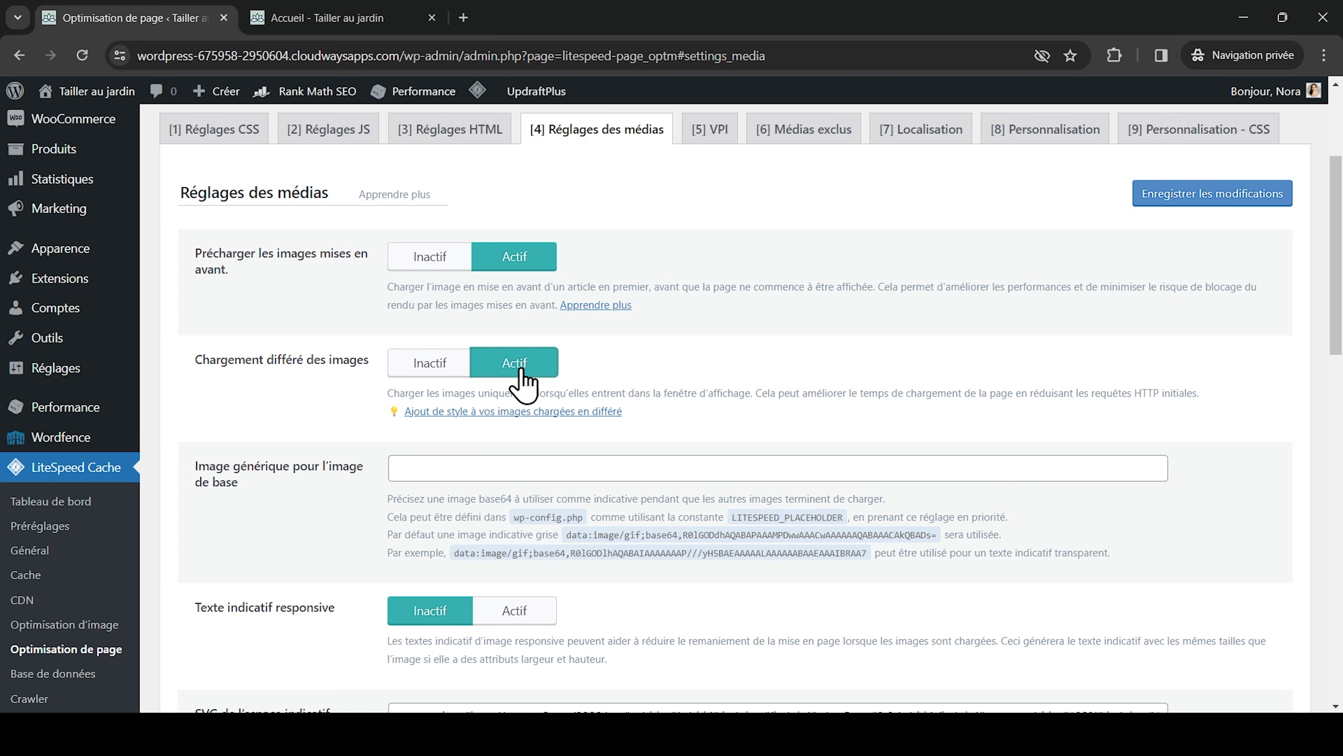
Set Texte indicatif responsive to Actif in the media settings.
{"action": "scroll", "coordinate": [521, 381], "scroll_direction": "down", "scroll_amount": 3}
{"action": "left_click", "coordinate": [428, 305]}
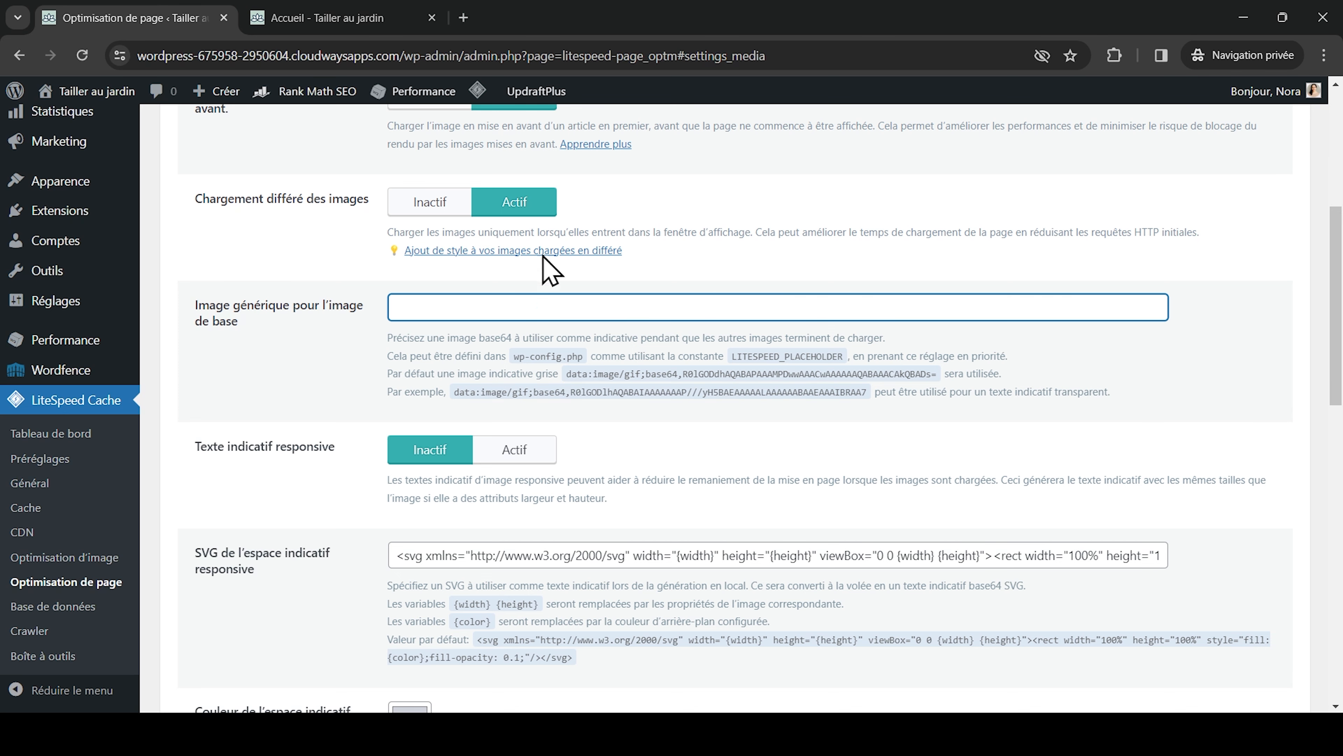
{"action": "scroll", "coordinate": [364, 365], "scroll_direction": "down", "scroll_amount": 2}
{"action": "scroll", "coordinate": [363, 366], "scroll_direction": "down", "scroll_amount": 1}
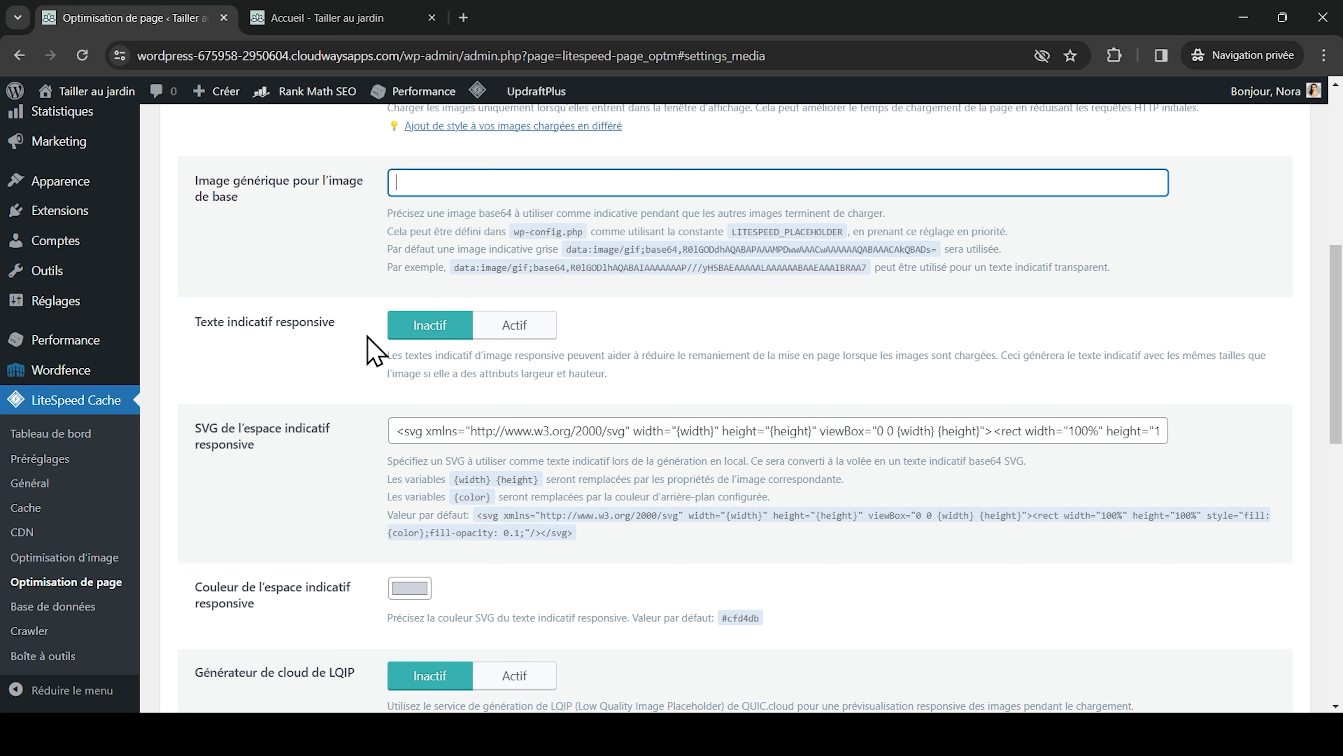
{"action": "left_click", "coordinate": [518, 334]}
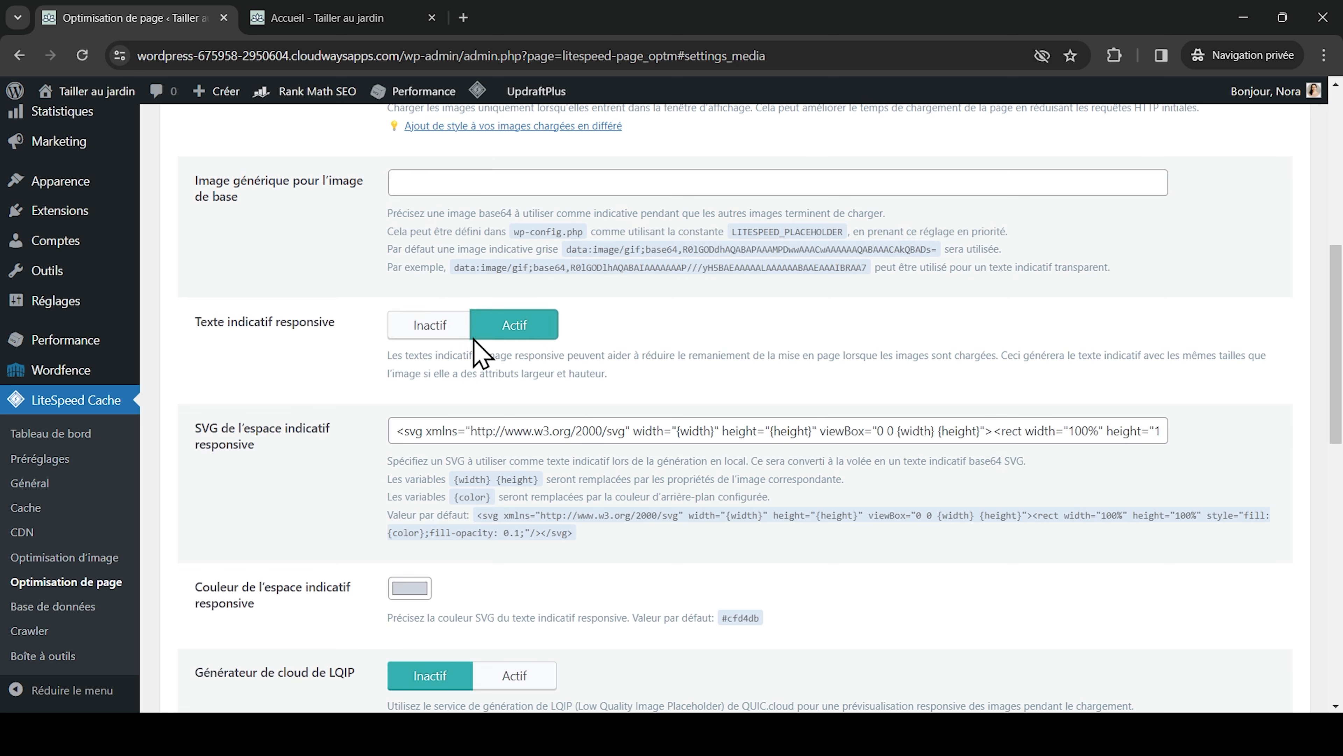
Review the responsive placeholder SVG and colour options and the LQIP generator, quality, minimum dimensions and background generation settings.
{"action": "left_click", "coordinate": [546, 429]}
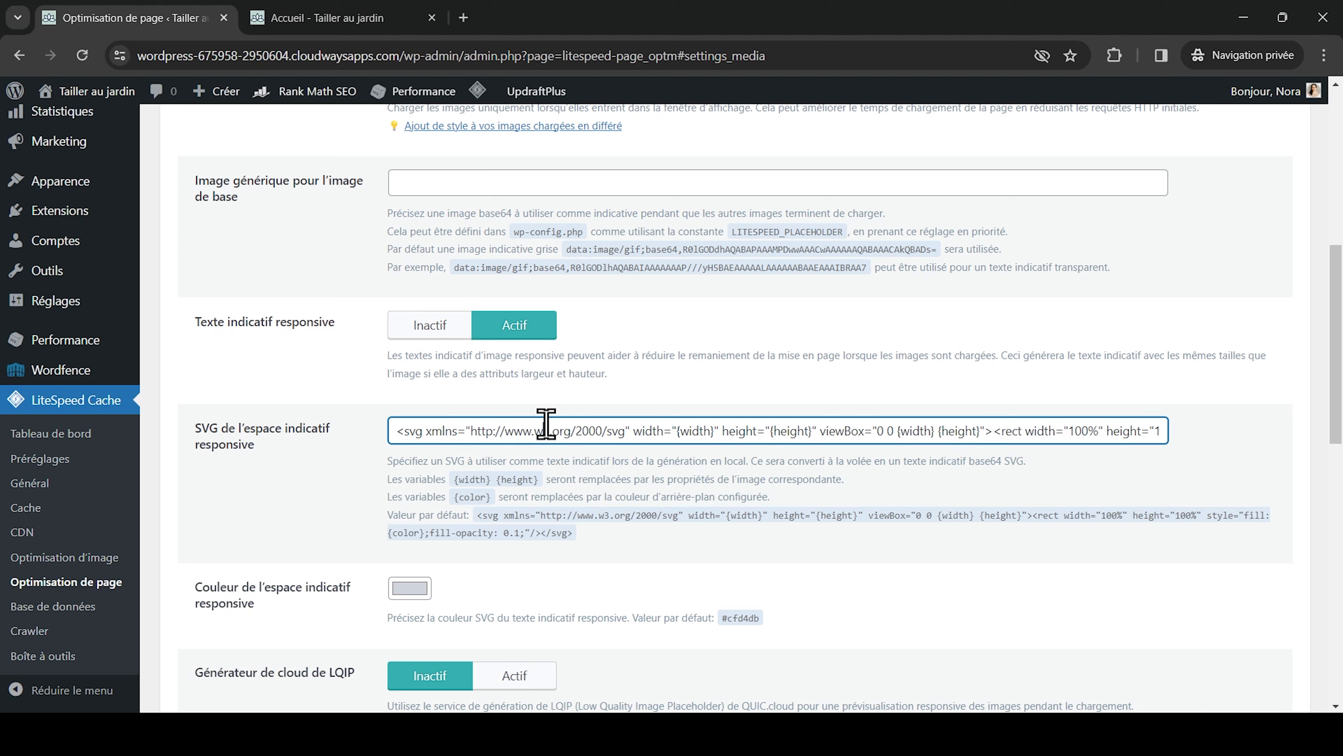
{"action": "scroll", "coordinate": [545, 430], "scroll_direction": "down", "scroll_amount": 2}
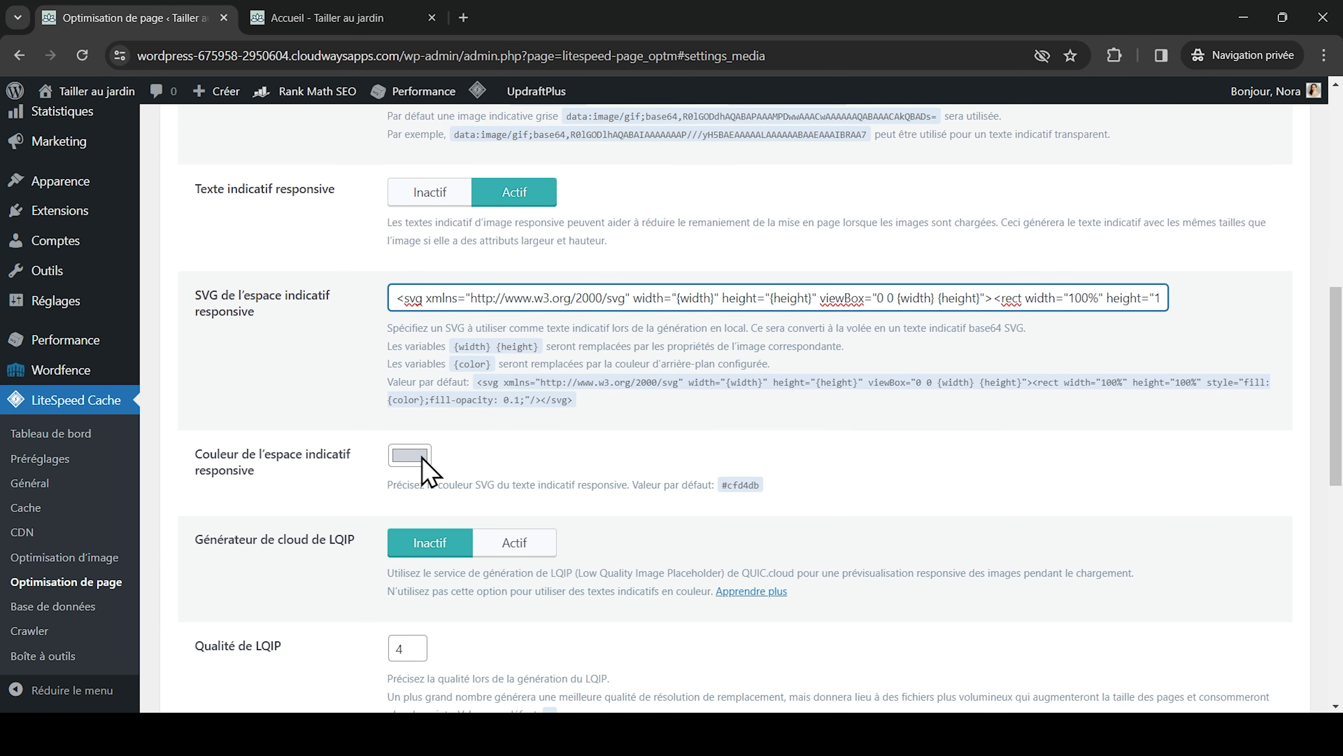
{"action": "left_click", "coordinate": [418, 477]}
{"action": "scroll", "coordinate": [419, 471], "scroll_direction": "down", "scroll_amount": 2}
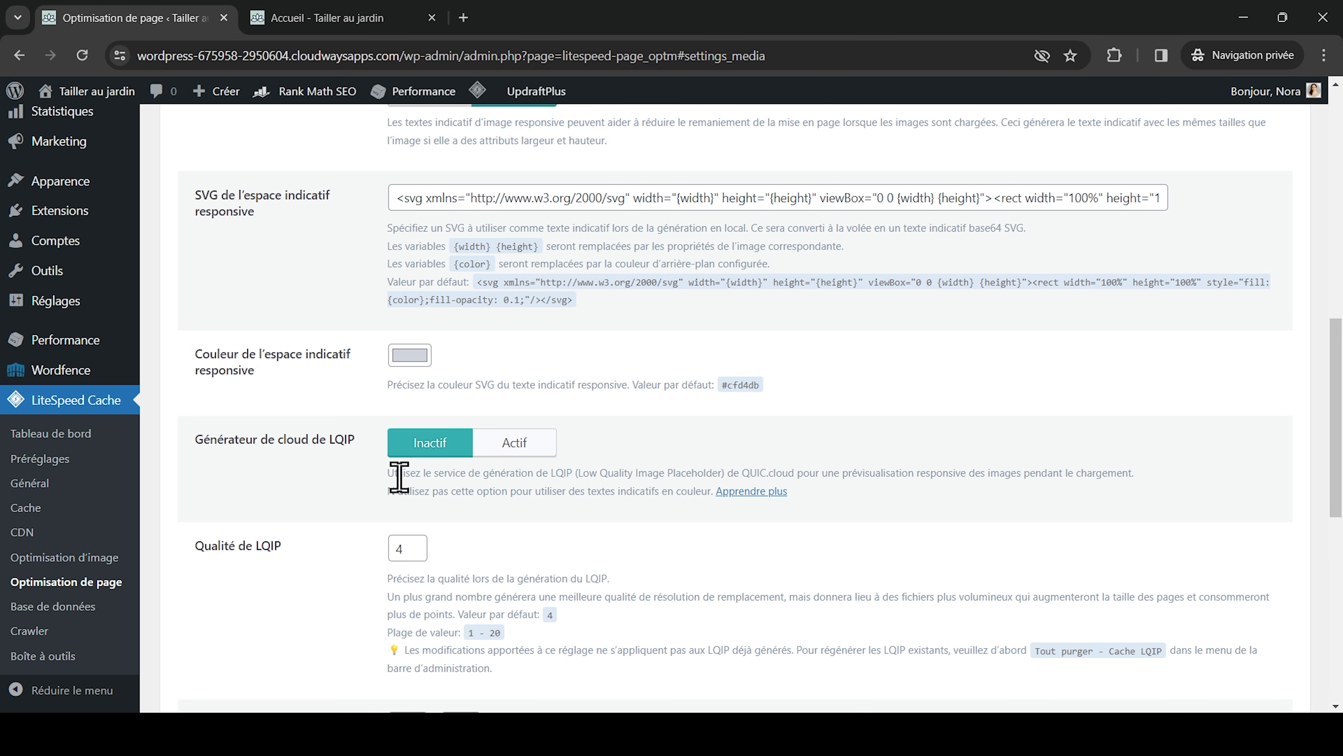
{"action": "scroll", "coordinate": [399, 474], "scroll_direction": "down", "scroll_amount": 3}
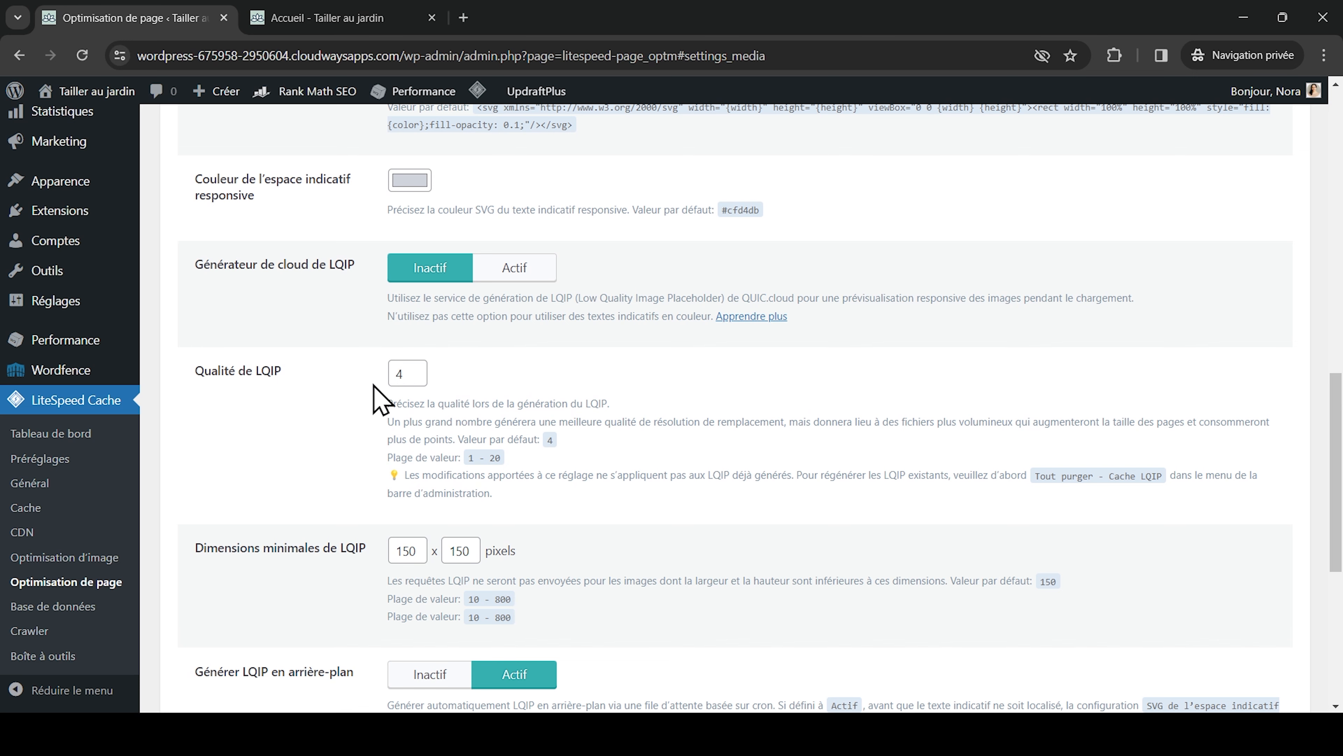
{"action": "scroll", "coordinate": [381, 399], "scroll_direction": "down", "scroll_amount": 2}
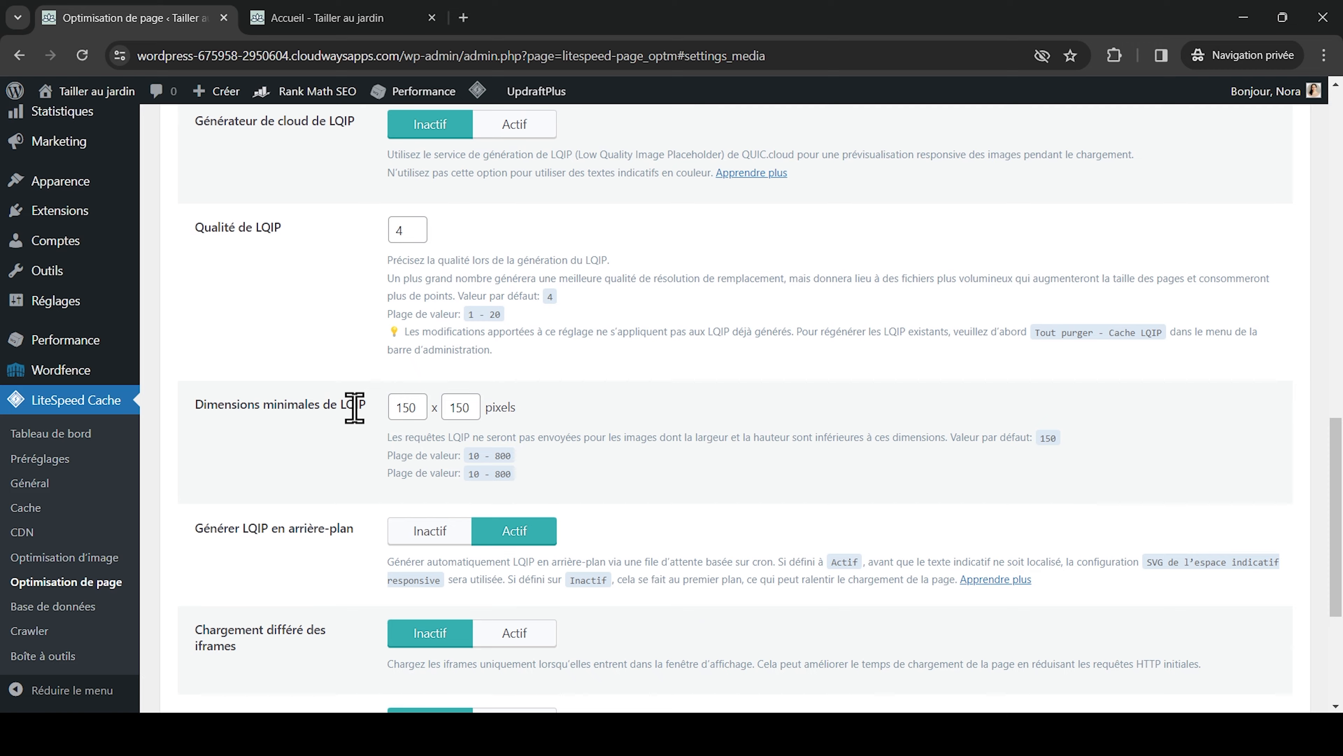
{"action": "scroll", "coordinate": [355, 407], "scroll_direction": "down", "scroll_amount": 2}
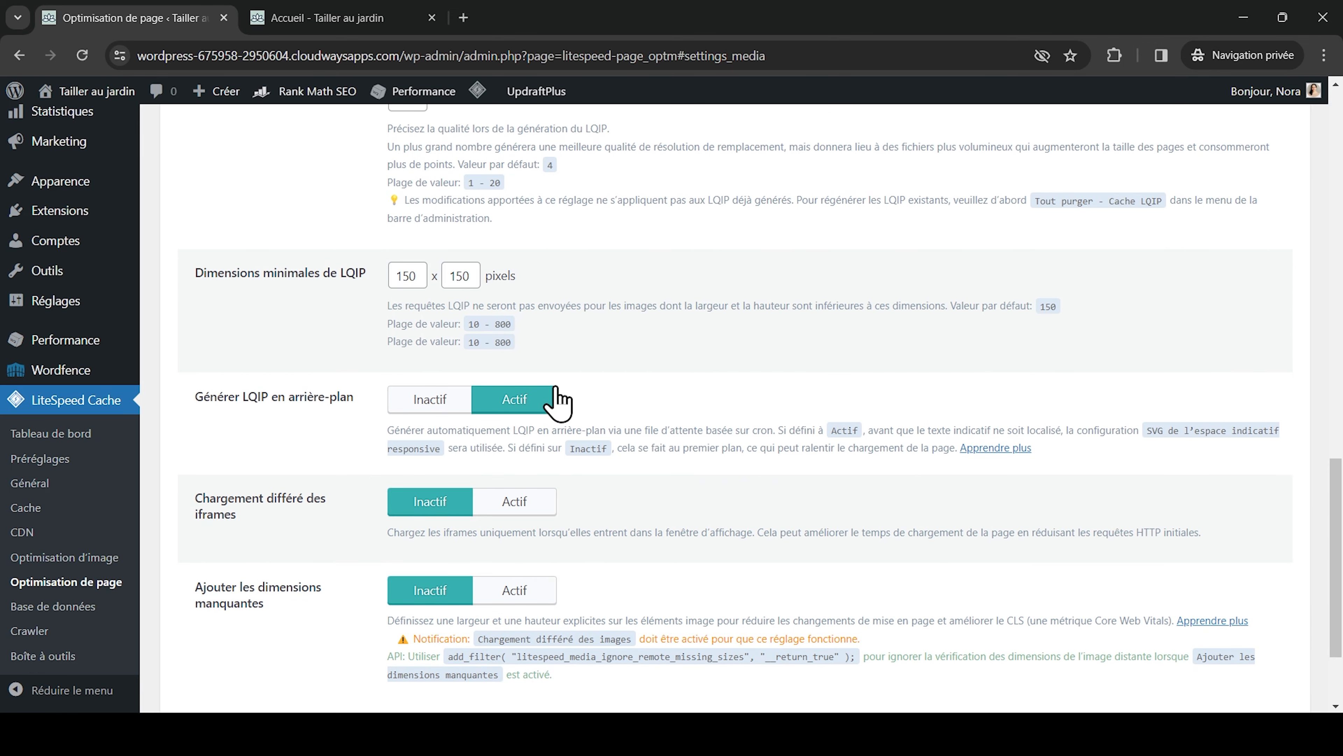
{"action": "scroll", "coordinate": [511, 405], "scroll_direction": "up", "scroll_amount": 4}
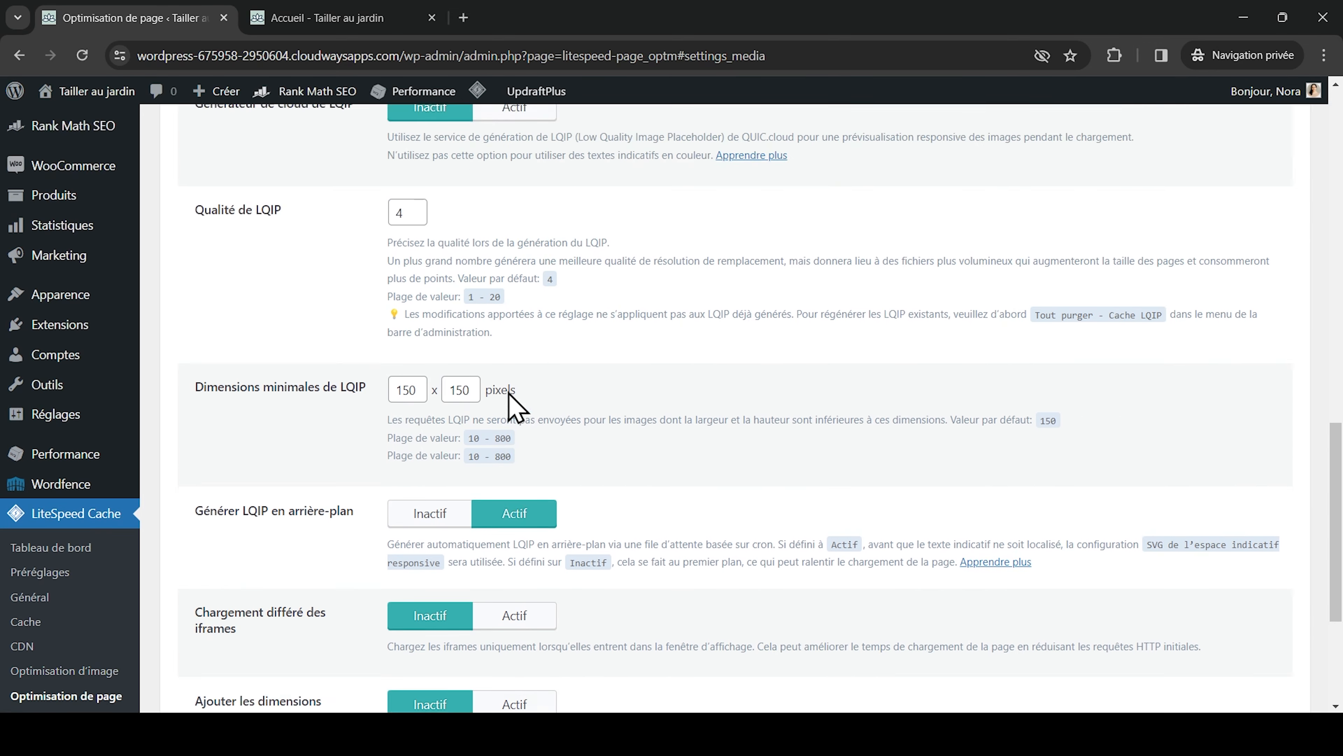
{"action": "scroll", "coordinate": [510, 404], "scroll_direction": "up", "scroll_amount": 1}
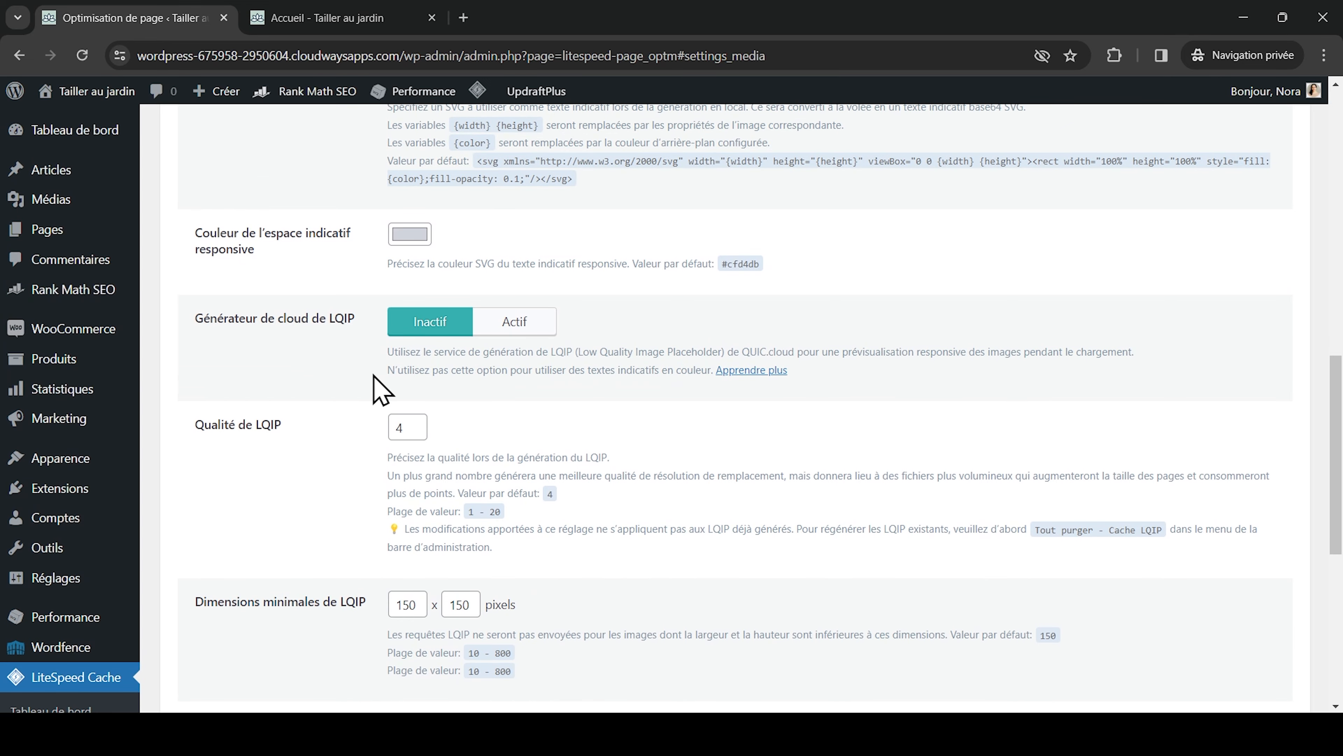
{"action": "scroll", "coordinate": [381, 390], "scroll_direction": "down", "scroll_amount": 7}
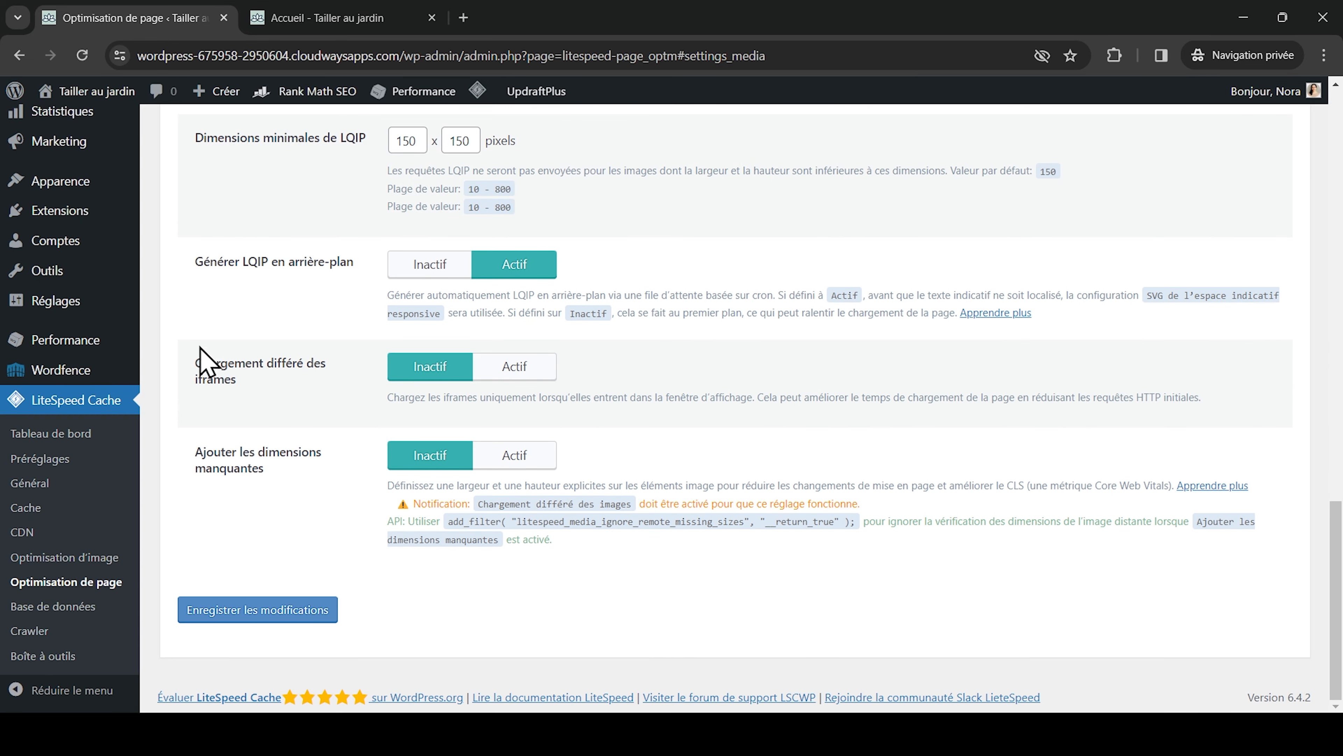
Set Chargement différé des iframes and Ajouter les dimensions manquantes to Actif, and save the media settings.
{"action": "left_click", "coordinate": [540, 364]}
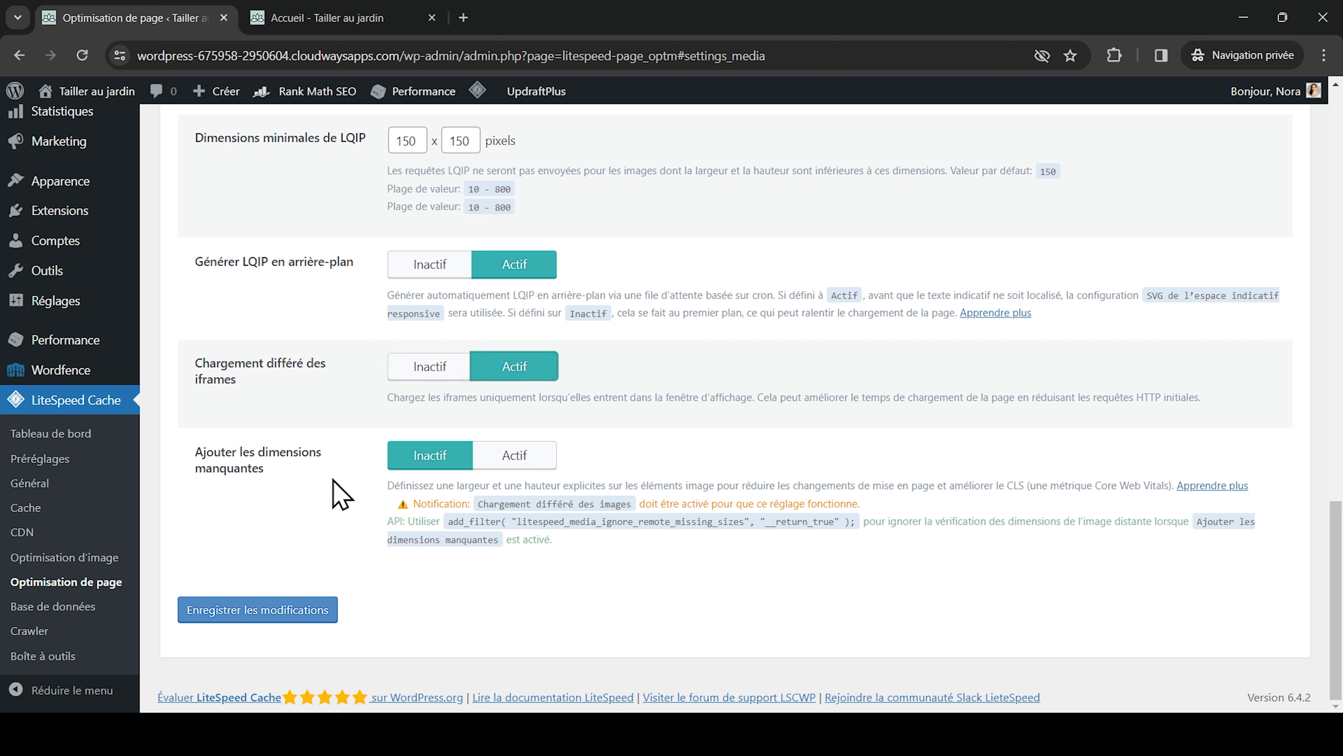
{"action": "left_click", "coordinate": [539, 453]}
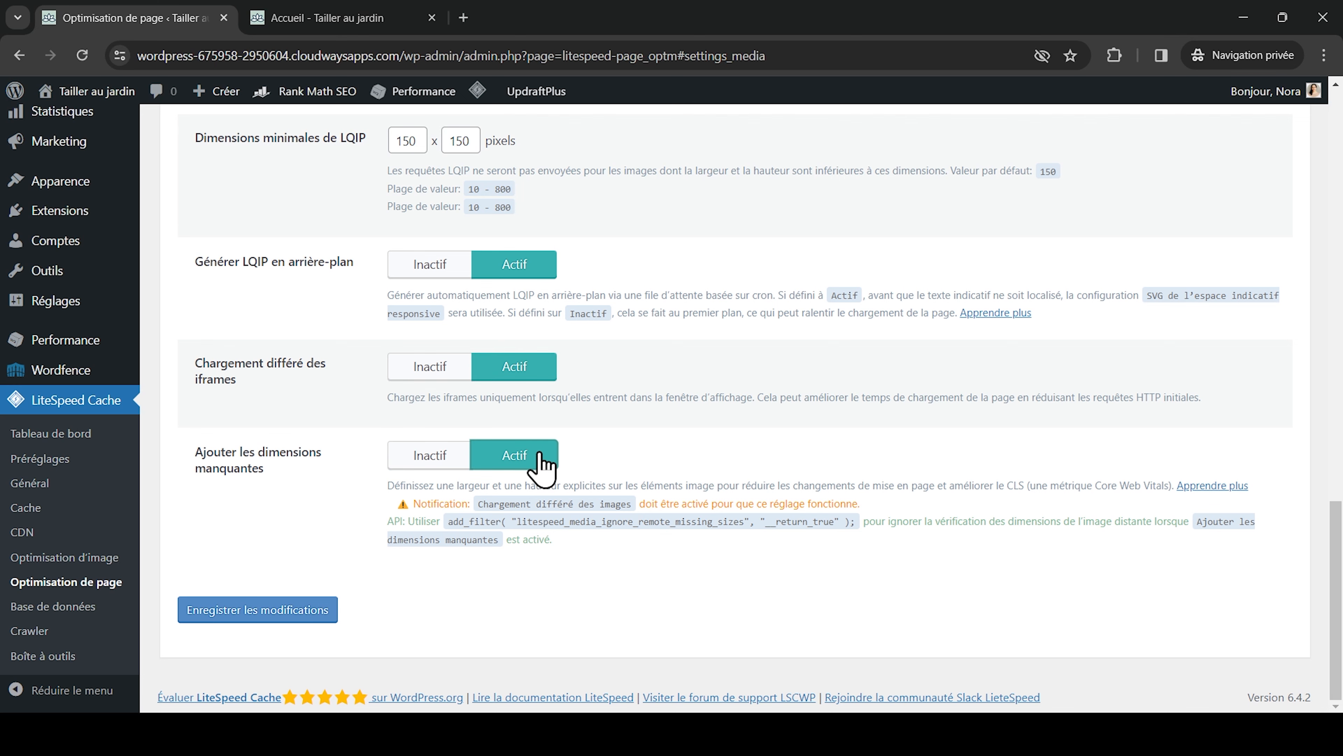
{"action": "left_click", "coordinate": [310, 615]}
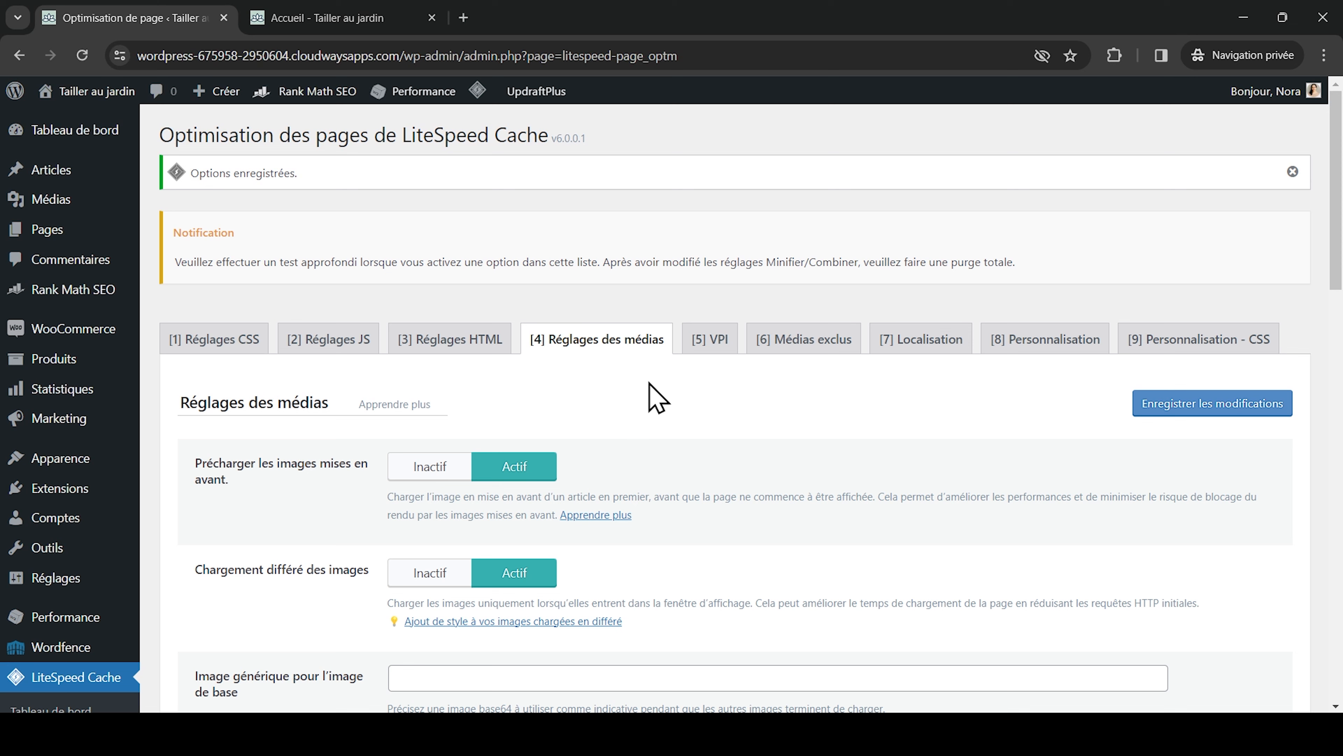
Set Images de vue écran to Actif in the page optimisation's VPI settings.
{"action": "left_click", "coordinate": [714, 341]}
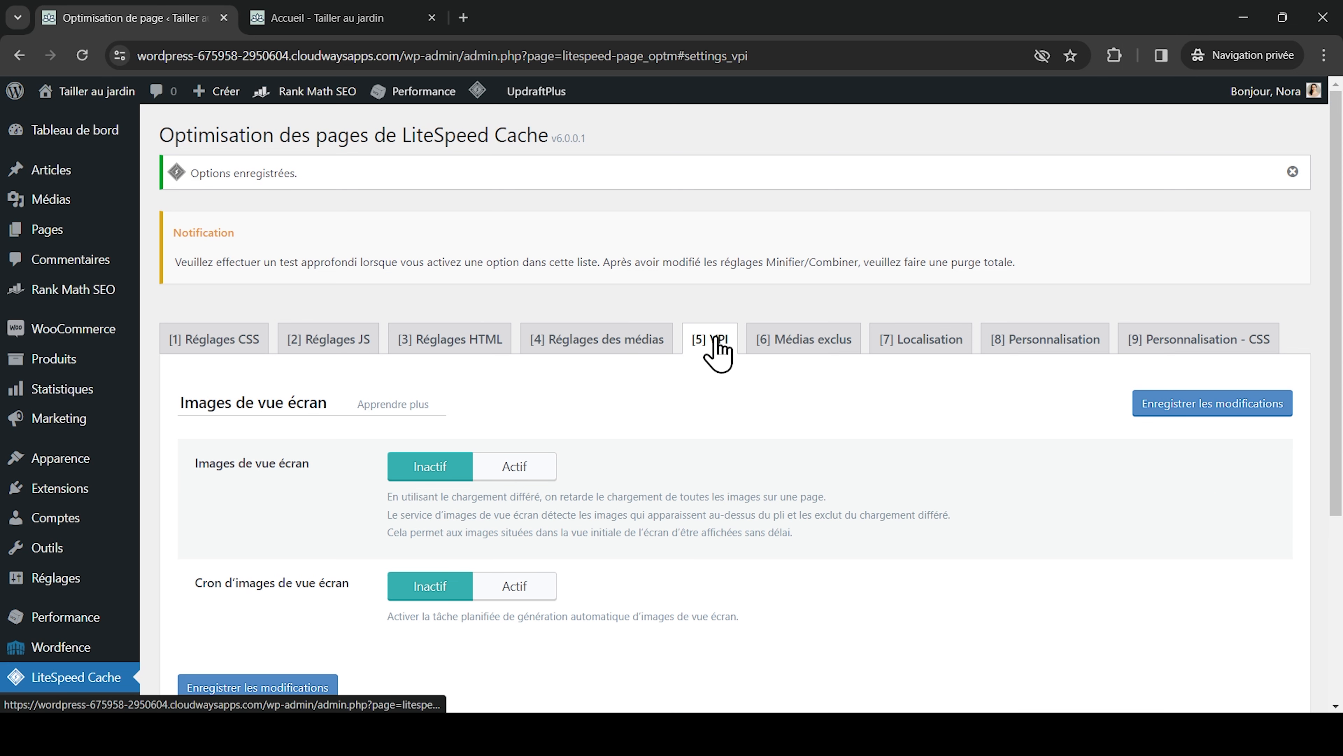
{"action": "left_click", "coordinate": [524, 463]}
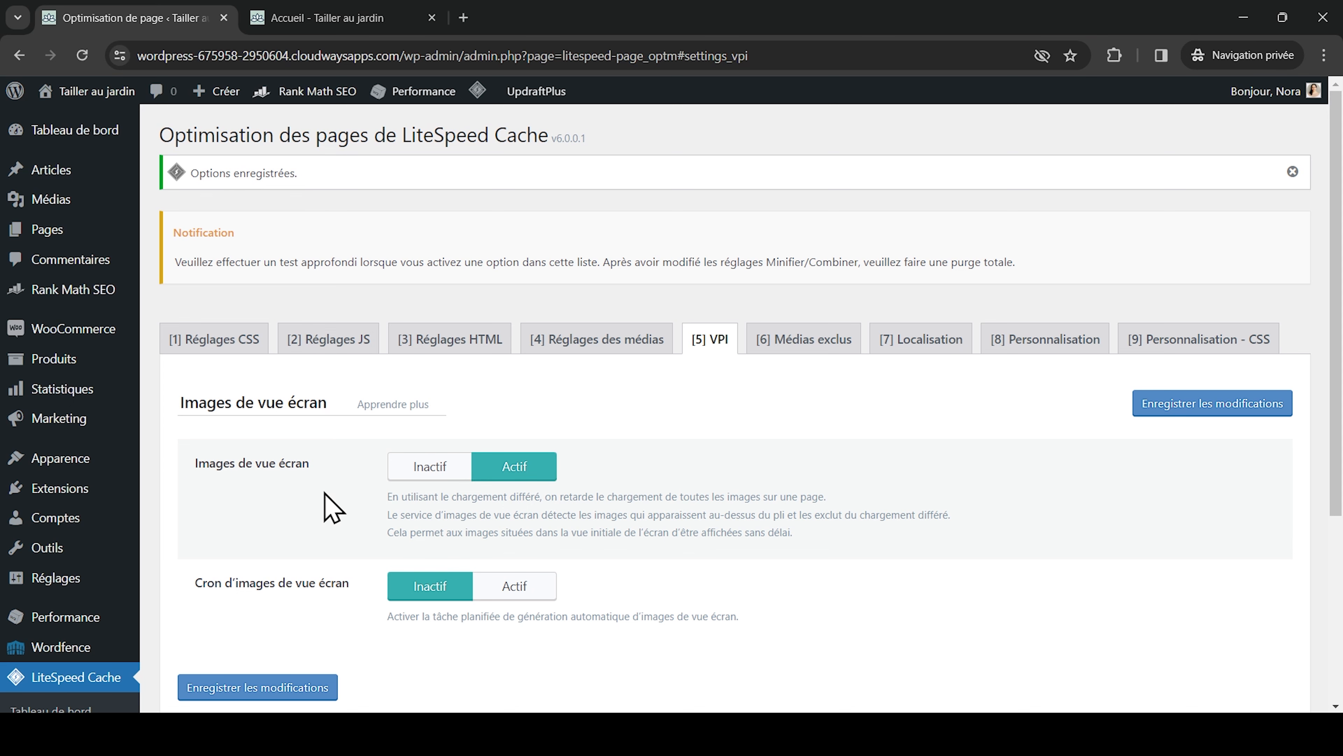
{"action": "scroll", "coordinate": [330, 505], "scroll_direction": "down", "scroll_amount": 3}
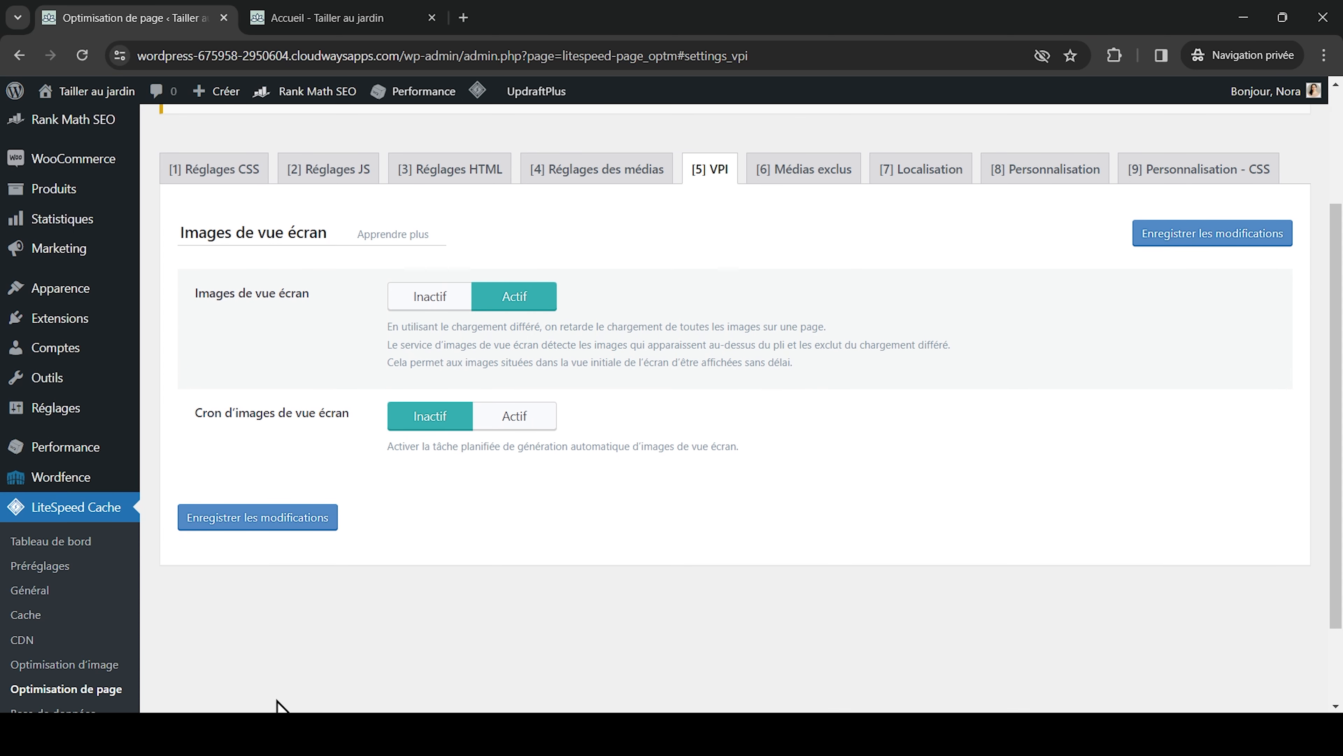
{"action": "scroll", "coordinate": [581, 608], "scroll_direction": "up", "scroll_amount": 2}
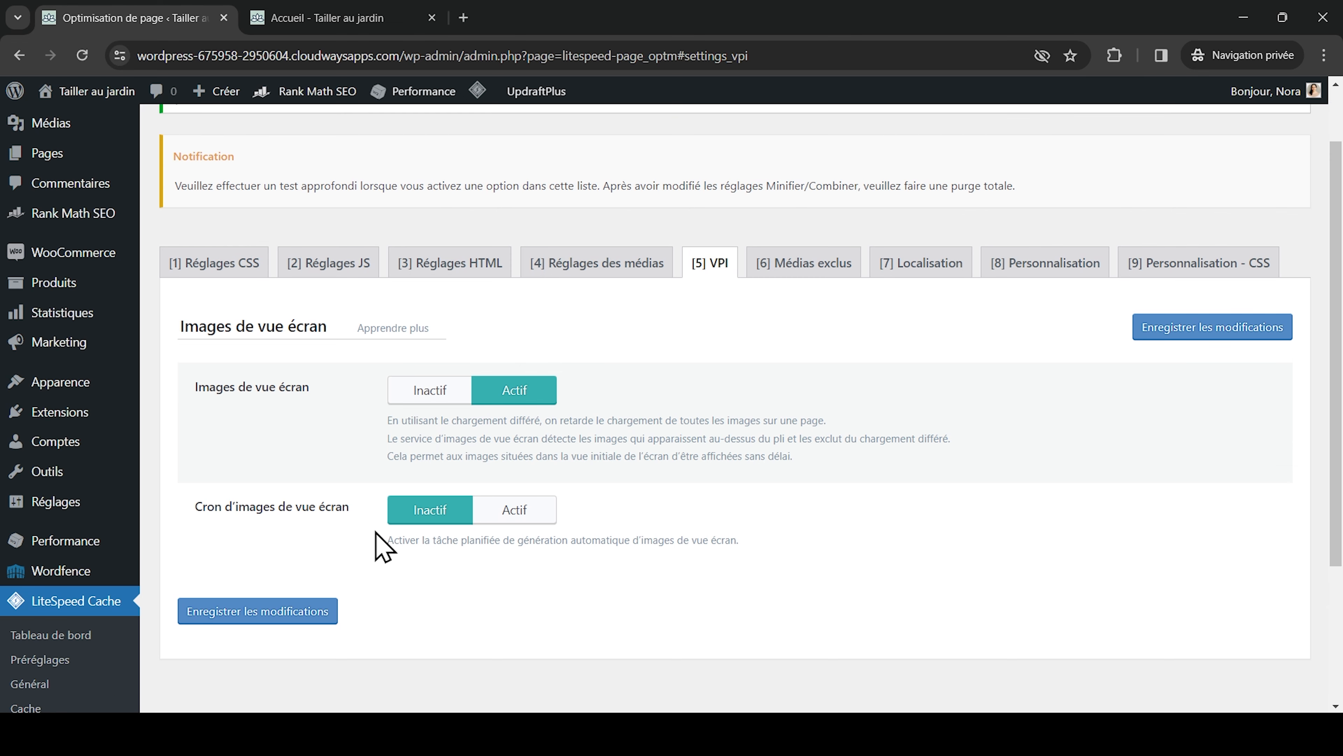
Set Cron d'images de vue écran to Actif and save the VPI settings.
{"action": "left_click", "coordinate": [500, 514]}
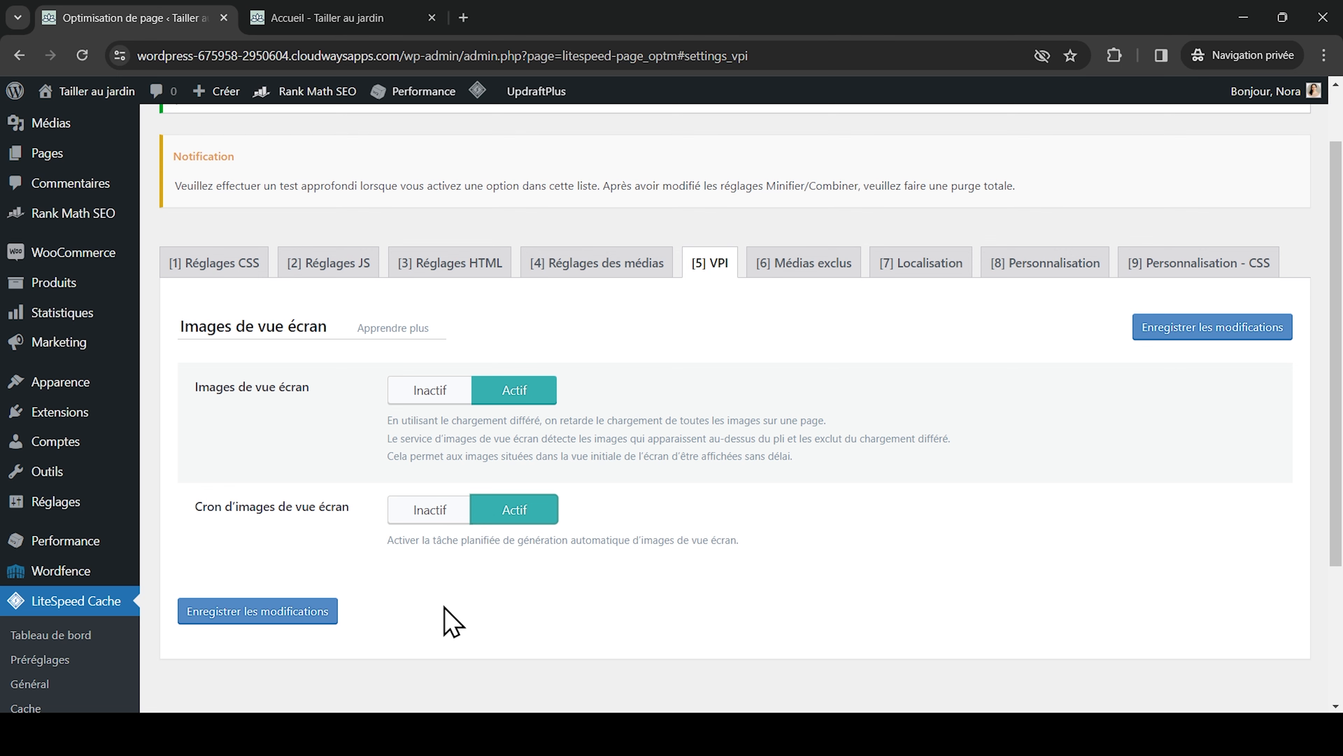
{"action": "left_click", "coordinate": [250, 611]}
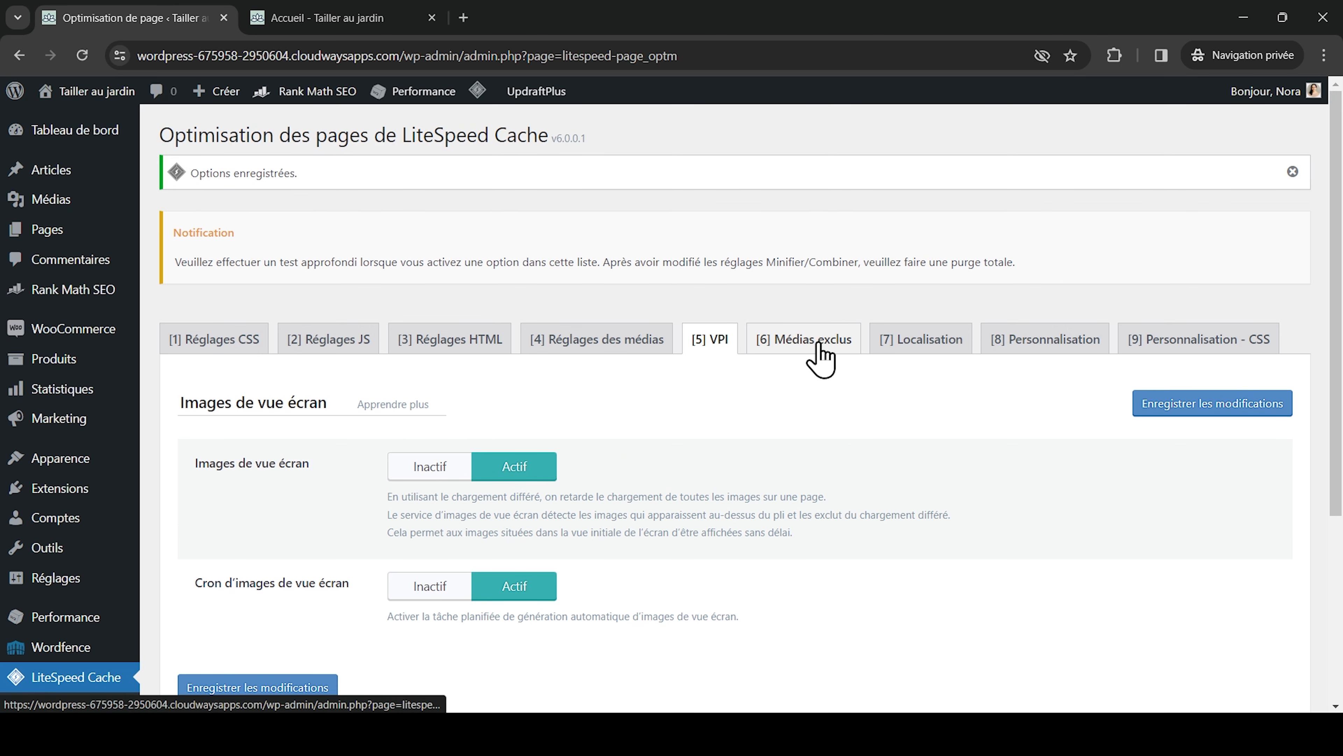
Review the image exclusions and excluded image class names for lazy loading in the Médias exclus settings.
{"action": "left_click", "coordinate": [820, 347]}
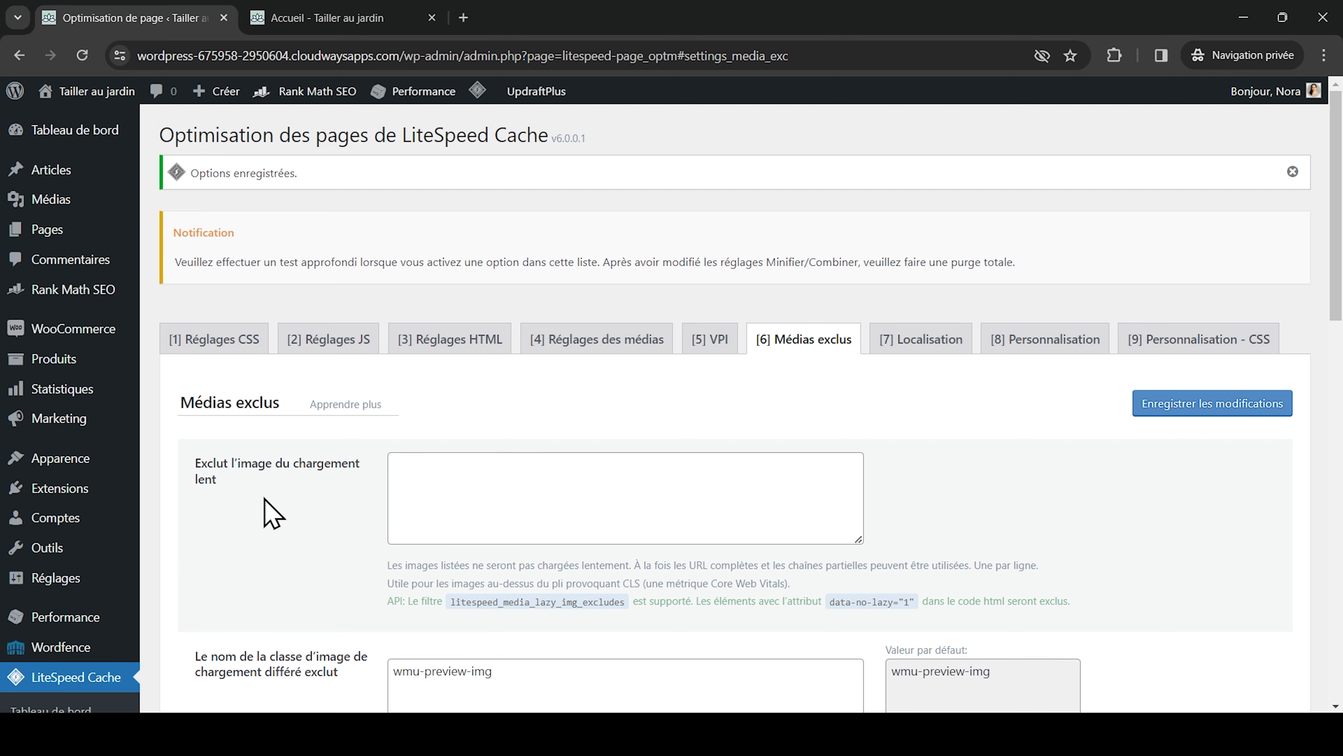
{"action": "scroll", "coordinate": [299, 504], "scroll_direction": "down", "scroll_amount": 3}
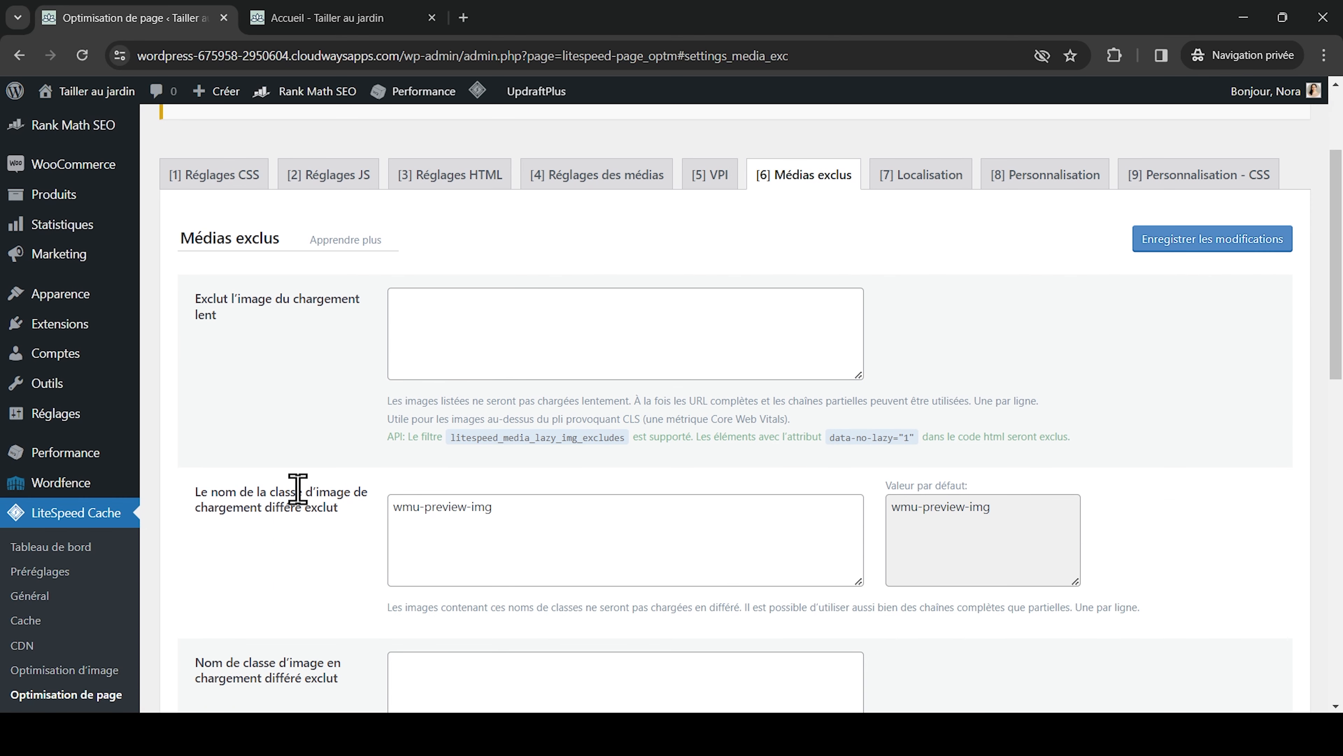
{"action": "scroll", "coordinate": [297, 489], "scroll_direction": "down", "scroll_amount": 4}
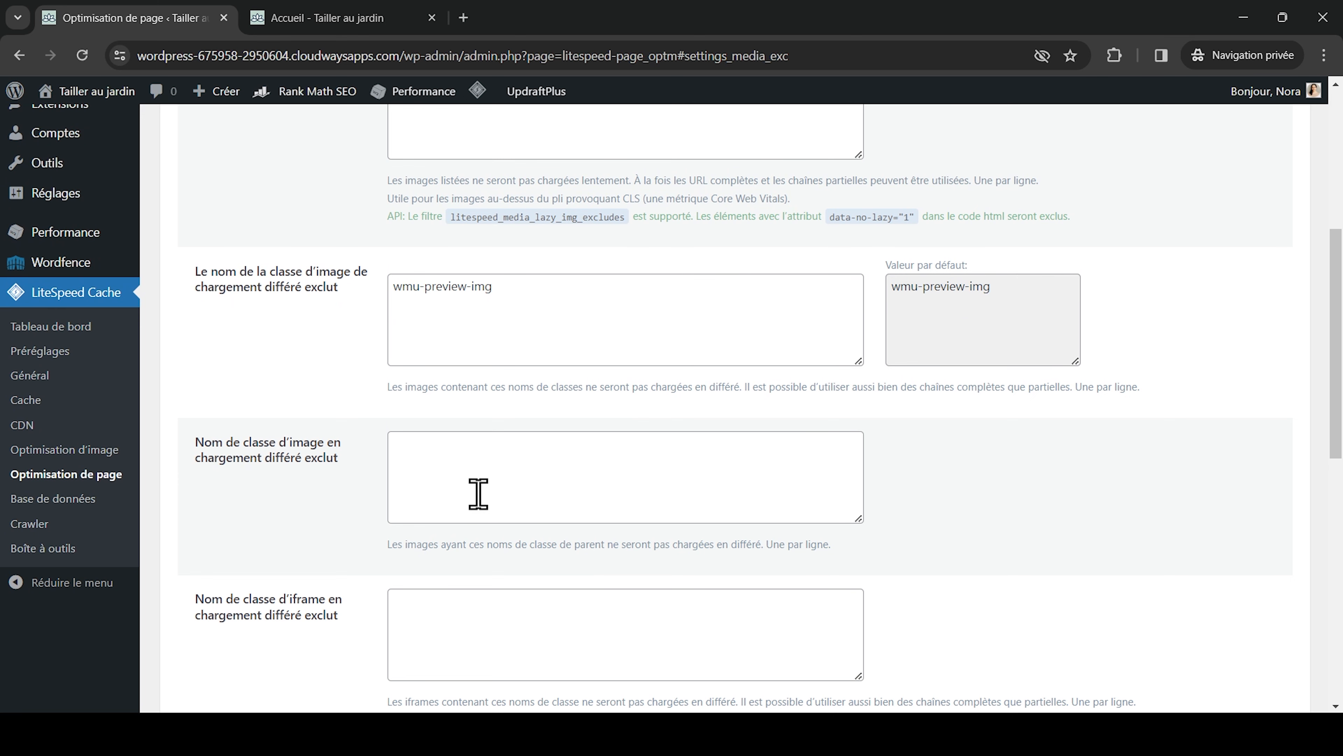
{"action": "scroll", "coordinate": [478, 493], "scroll_direction": "up", "scroll_amount": 5}
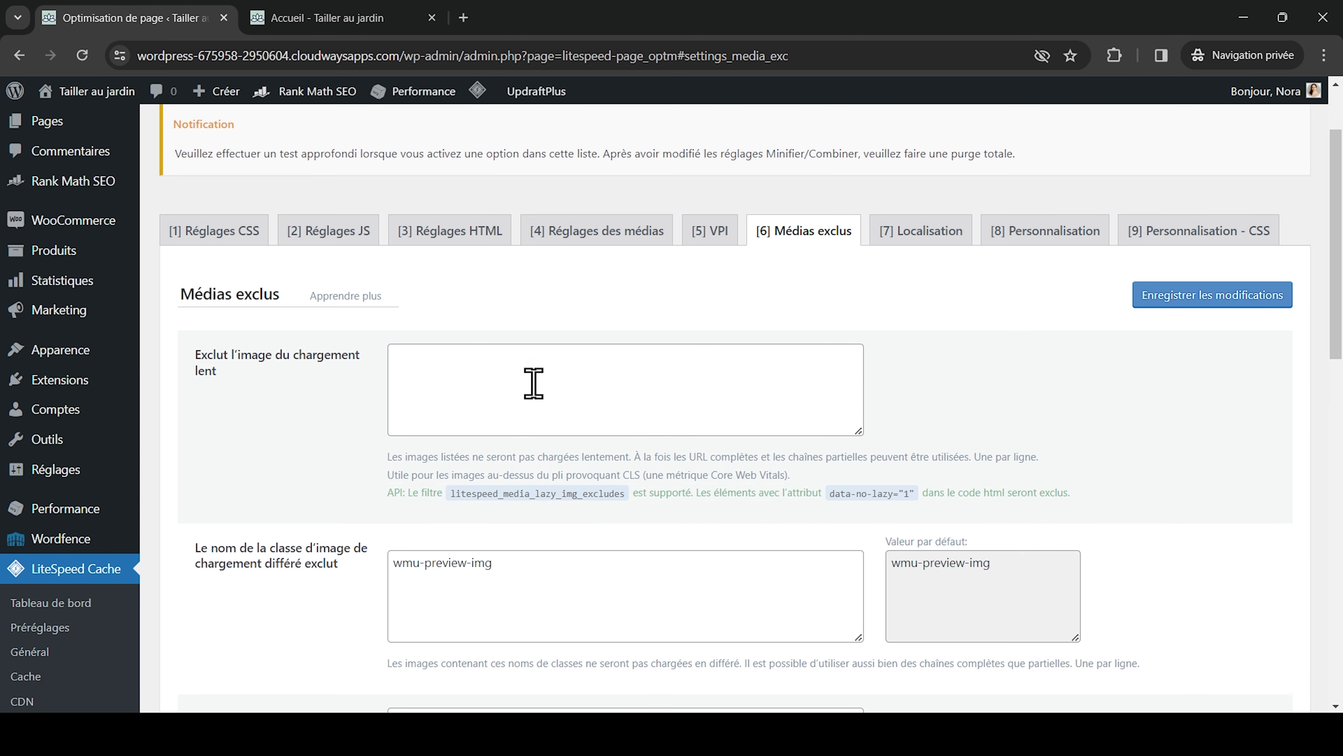
{"action": "scroll", "coordinate": [534, 383], "scroll_direction": "down", "scroll_amount": 4}
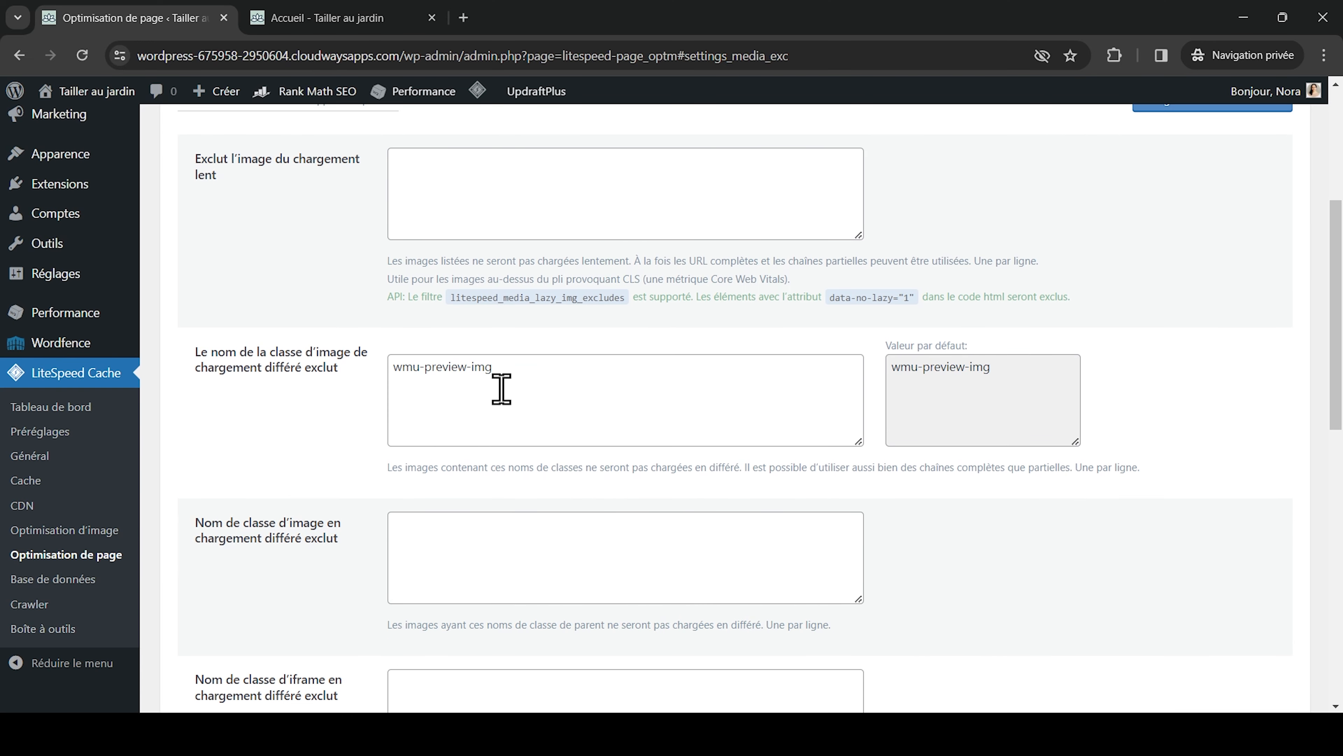
{"action": "scroll", "coordinate": [501, 389], "scroll_direction": "down", "scroll_amount": 4}
{"action": "left_click", "coordinate": [439, 333]}
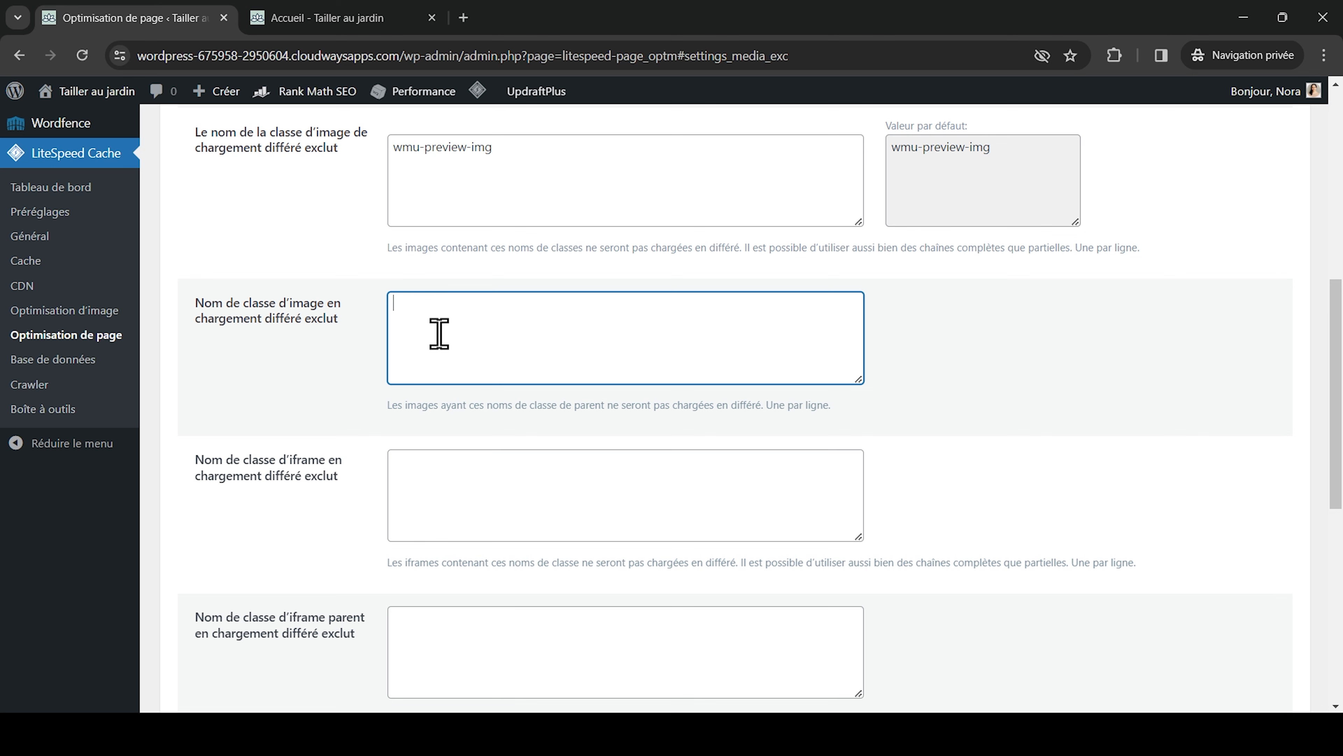
Review the excluded iframe class, parent iframe class, lazy-load URL and LQIP fields in the Médias exclus settings.
{"action": "scroll", "coordinate": [439, 334], "scroll_direction": "down", "scroll_amount": 3}
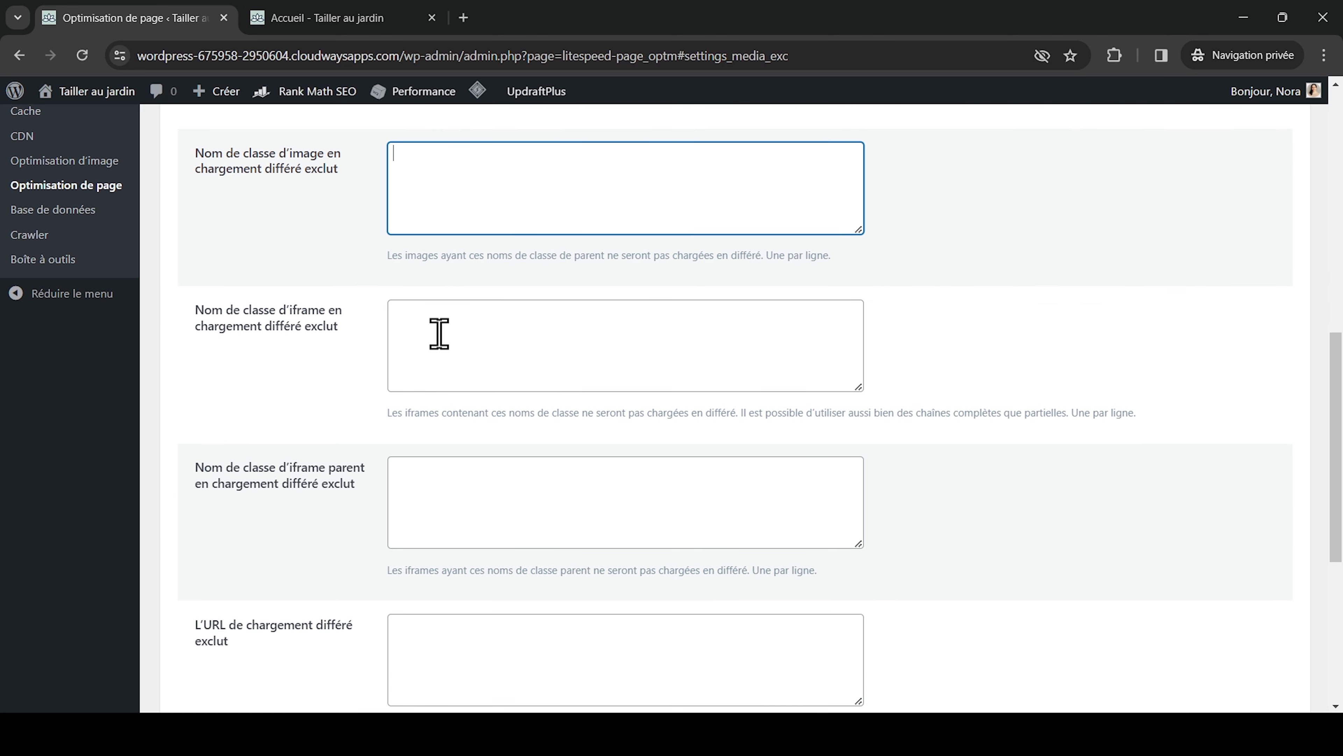
{"action": "left_click", "coordinate": [479, 355]}
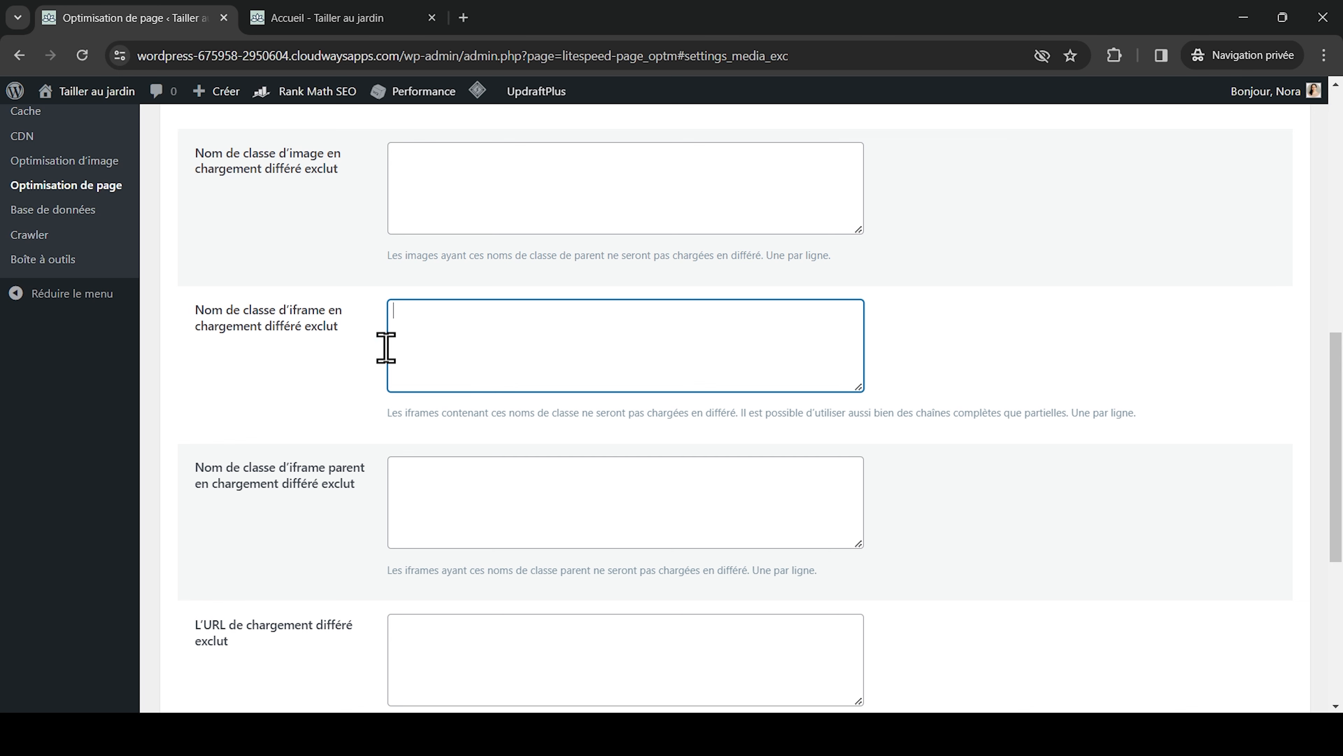
{"action": "scroll", "coordinate": [456, 345], "scroll_direction": "down", "scroll_amount": 2}
{"action": "left_click", "coordinate": [450, 407]}
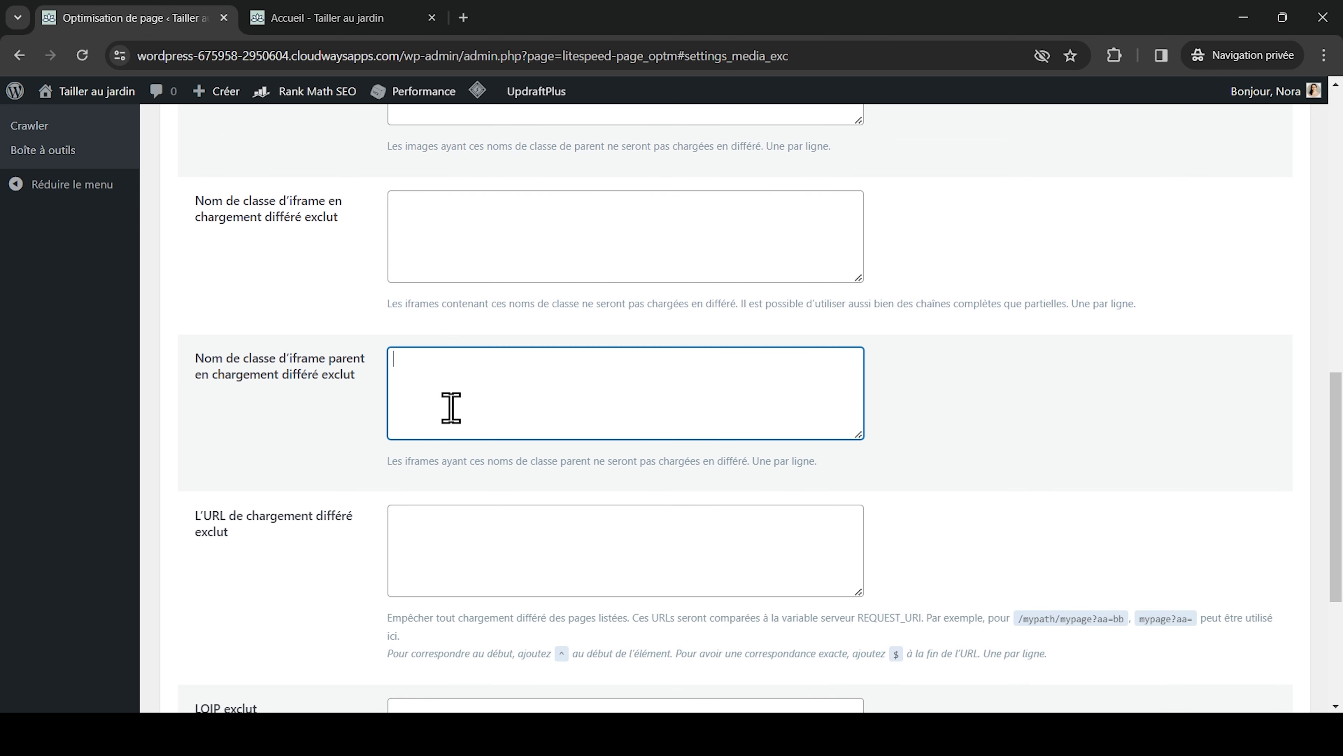
{"action": "scroll", "coordinate": [450, 408], "scroll_direction": "down", "scroll_amount": 3}
{"action": "left_click", "coordinate": [429, 363]}
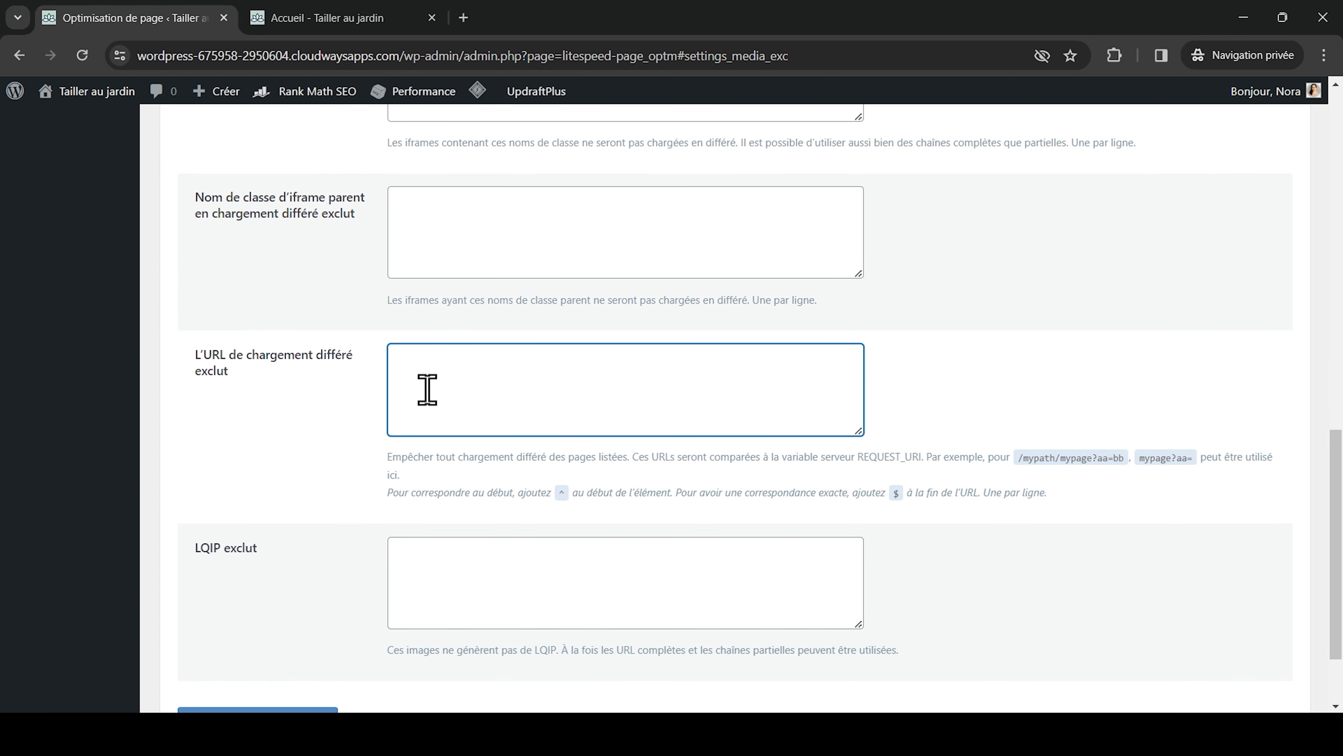
{"action": "scroll", "coordinate": [428, 390], "scroll_direction": "down", "scroll_amount": 2}
{"action": "left_click", "coordinate": [432, 490]}
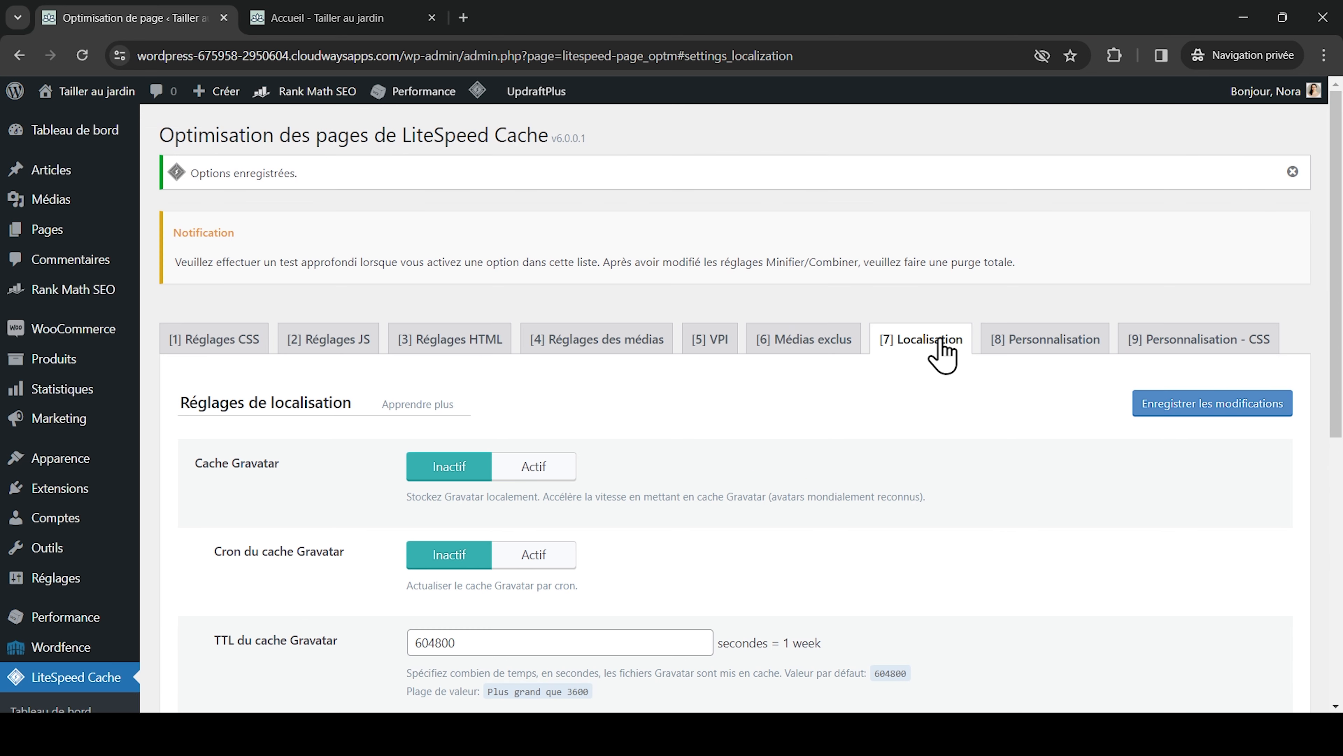
Set Cache Gravatar and Cron du cache Gravatar to Actif in the Localisation settings and save the changes.
{"action": "scroll", "coordinate": [558, 459], "scroll_direction": "down", "scroll_amount": 1}
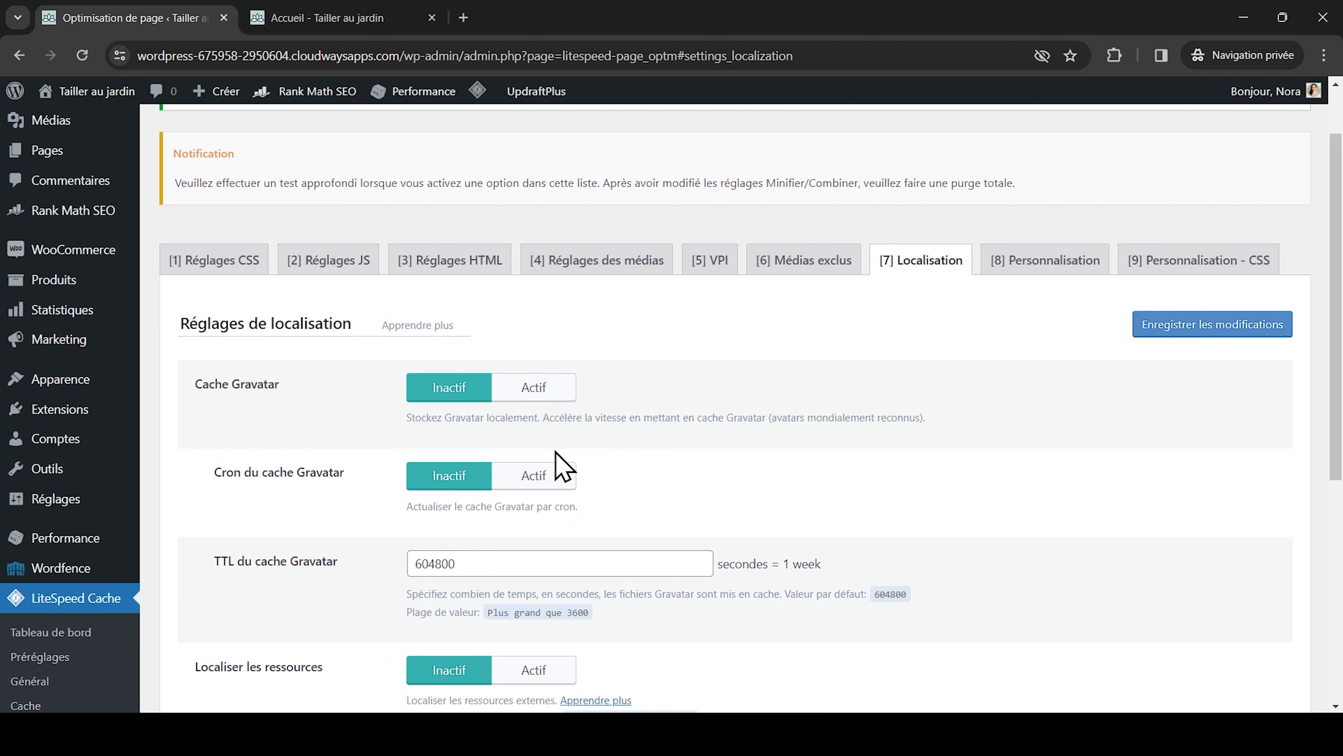
{"action": "left_click", "coordinate": [514, 387]}
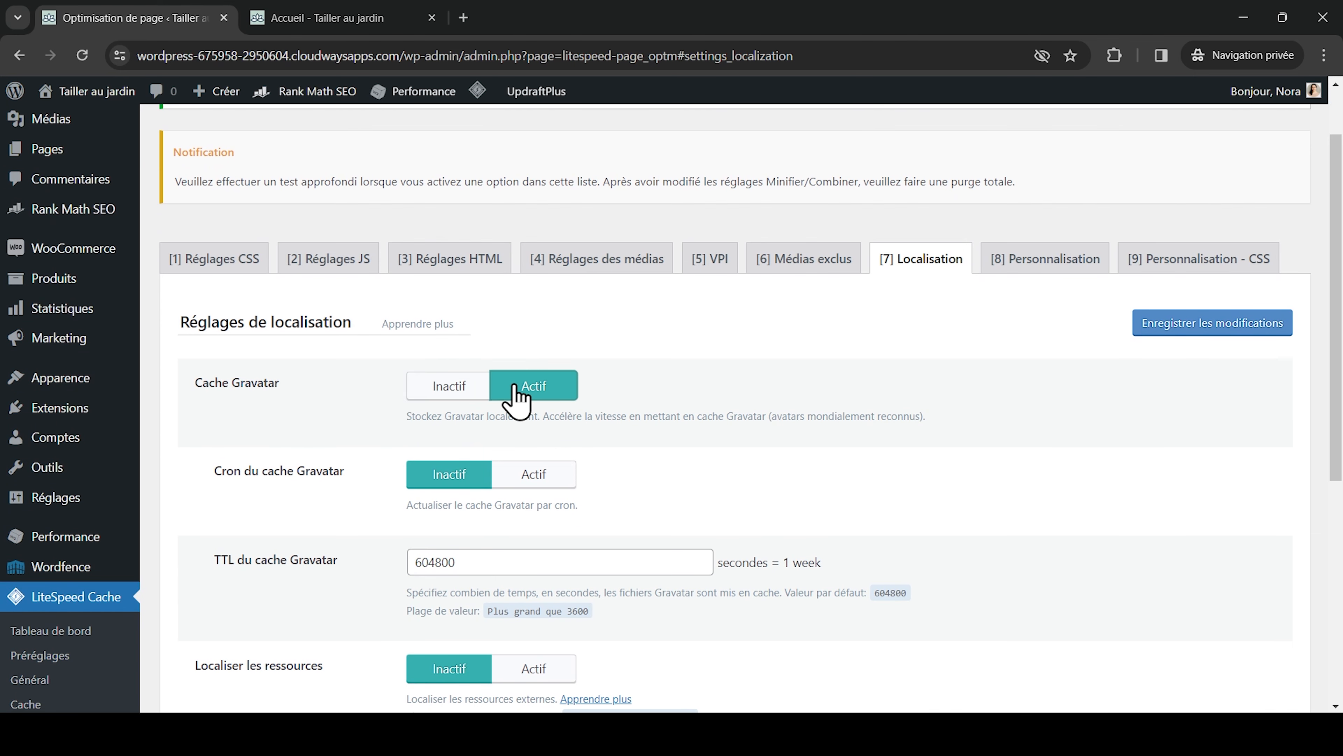
{"action": "left_click", "coordinate": [527, 477]}
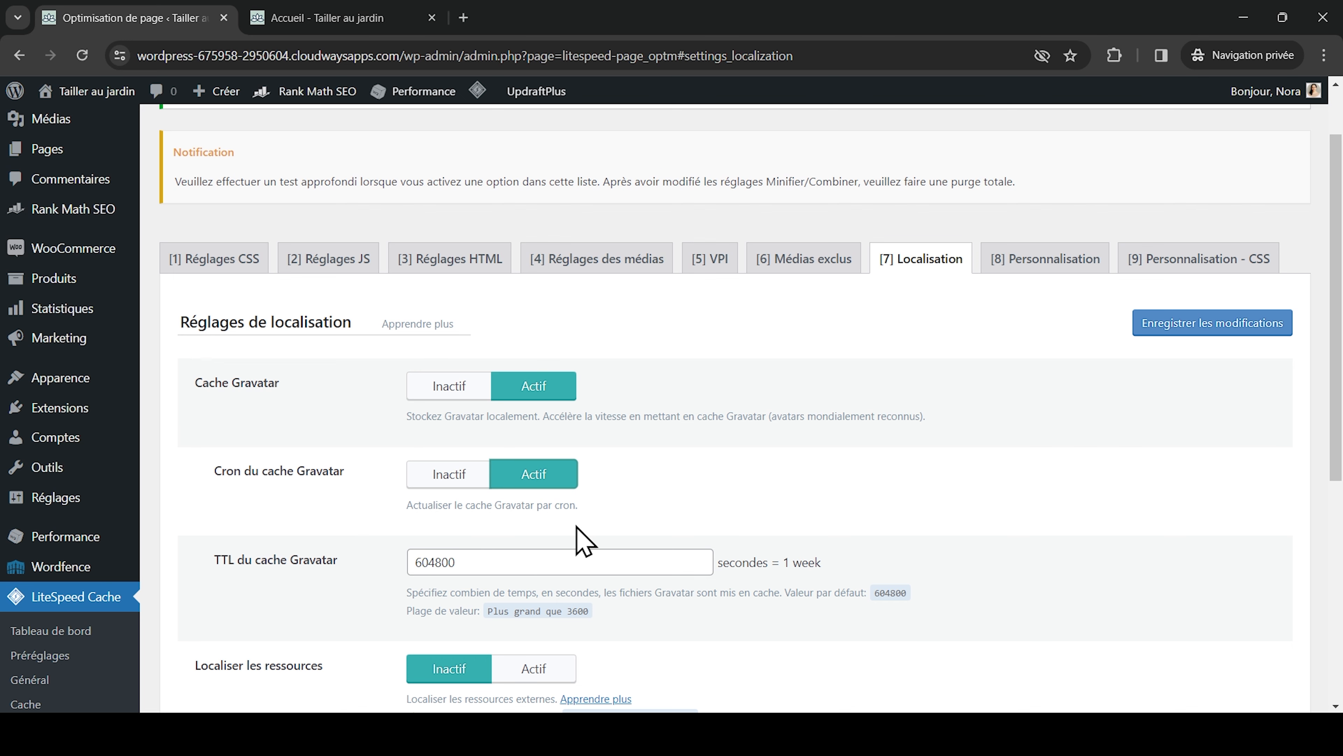
{"action": "scroll", "coordinate": [581, 540], "scroll_direction": "down", "scroll_amount": 2}
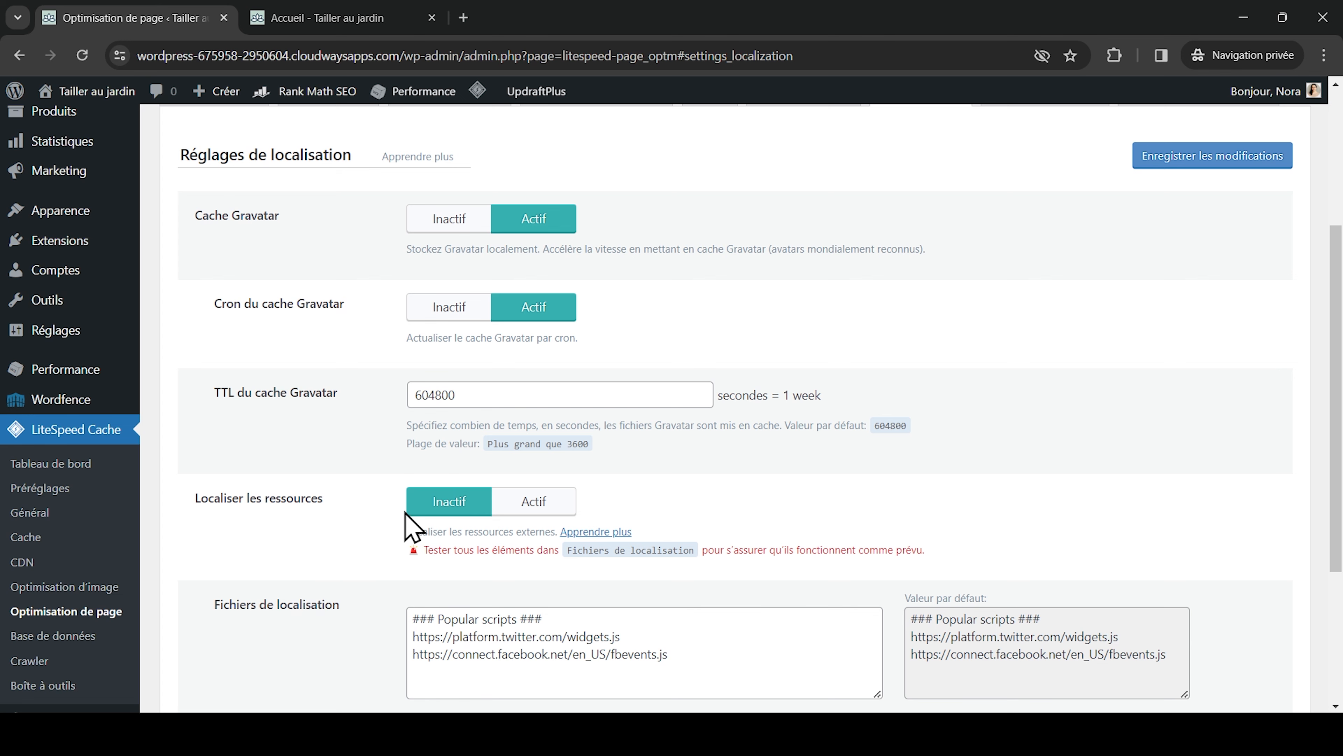
{"action": "scroll", "coordinate": [372, 528], "scroll_direction": "down", "scroll_amount": 2}
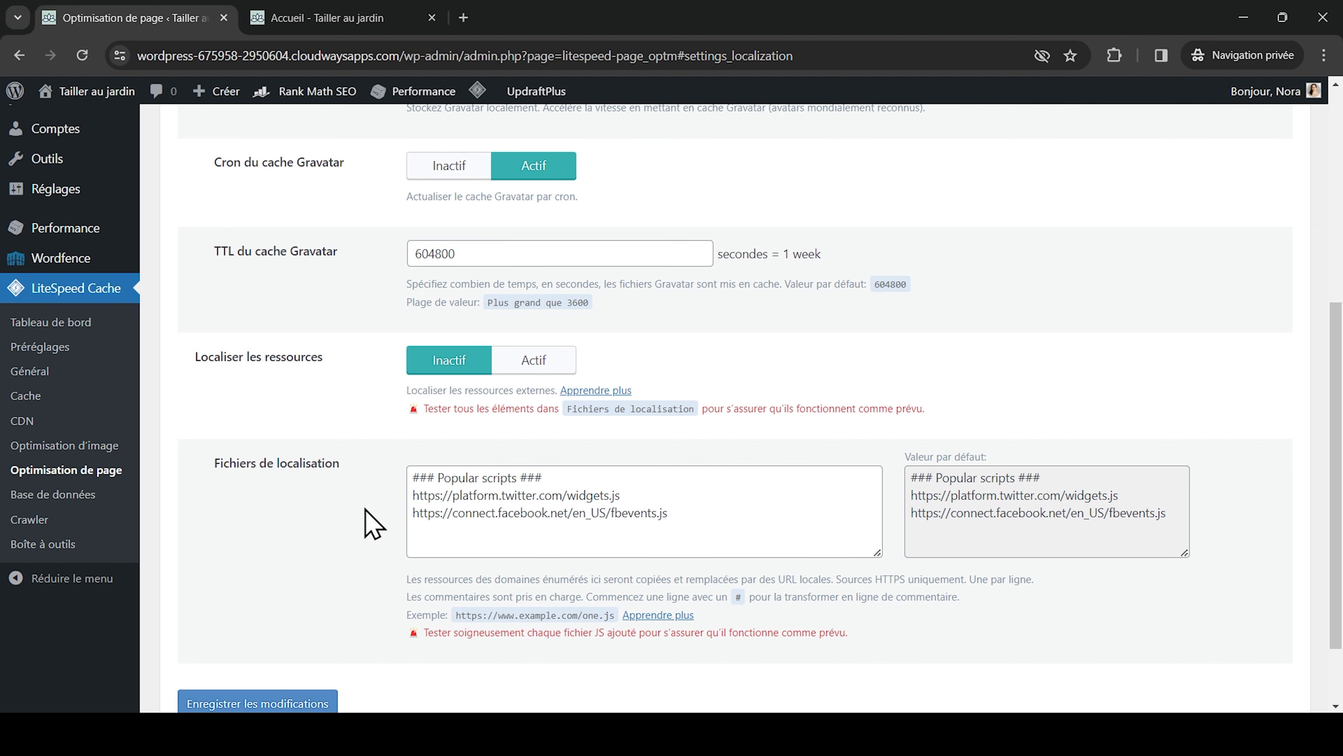
{"action": "scroll", "coordinate": [372, 528], "scroll_direction": "down", "scroll_amount": 2}
{"action": "left_click", "coordinate": [303, 635]}
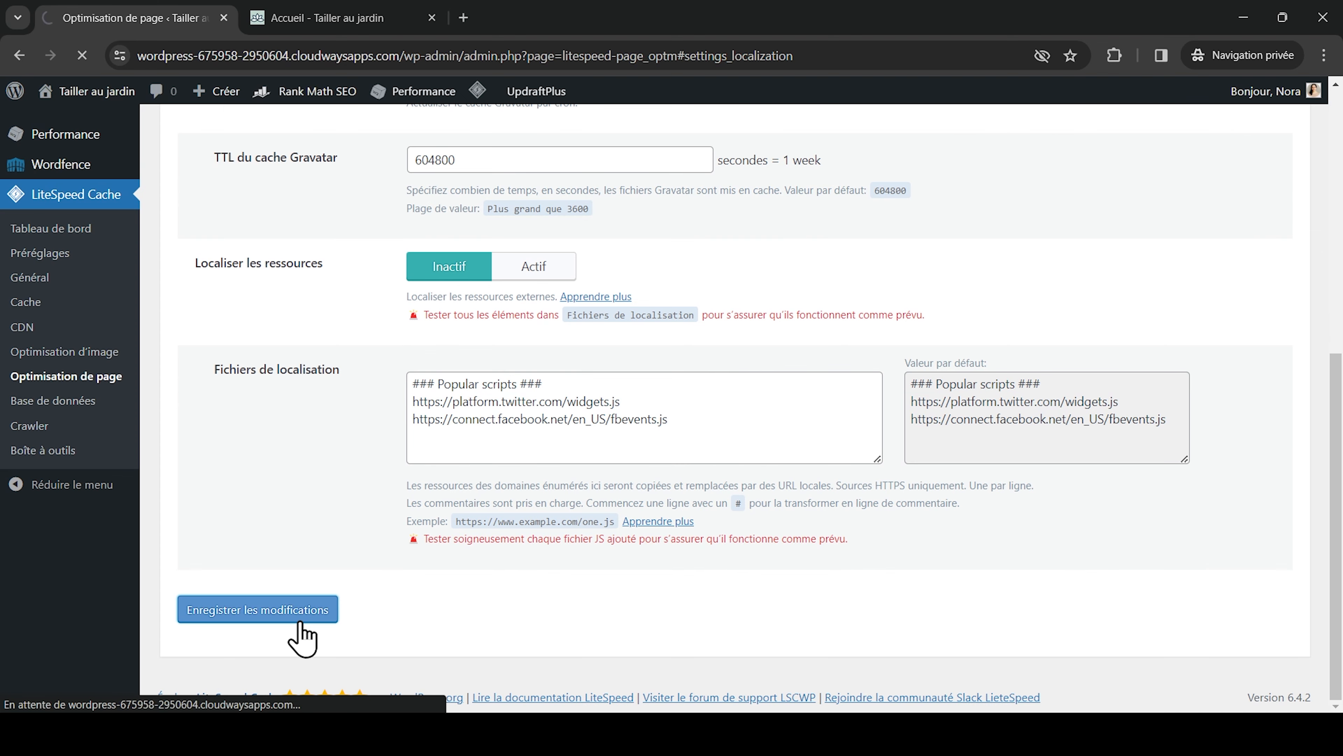
Review the JS and URI exclusions, guest-only optimisation and excluded roles in the Personnalisation settings, and save them.
{"action": "left_click", "coordinate": [1021, 352]}
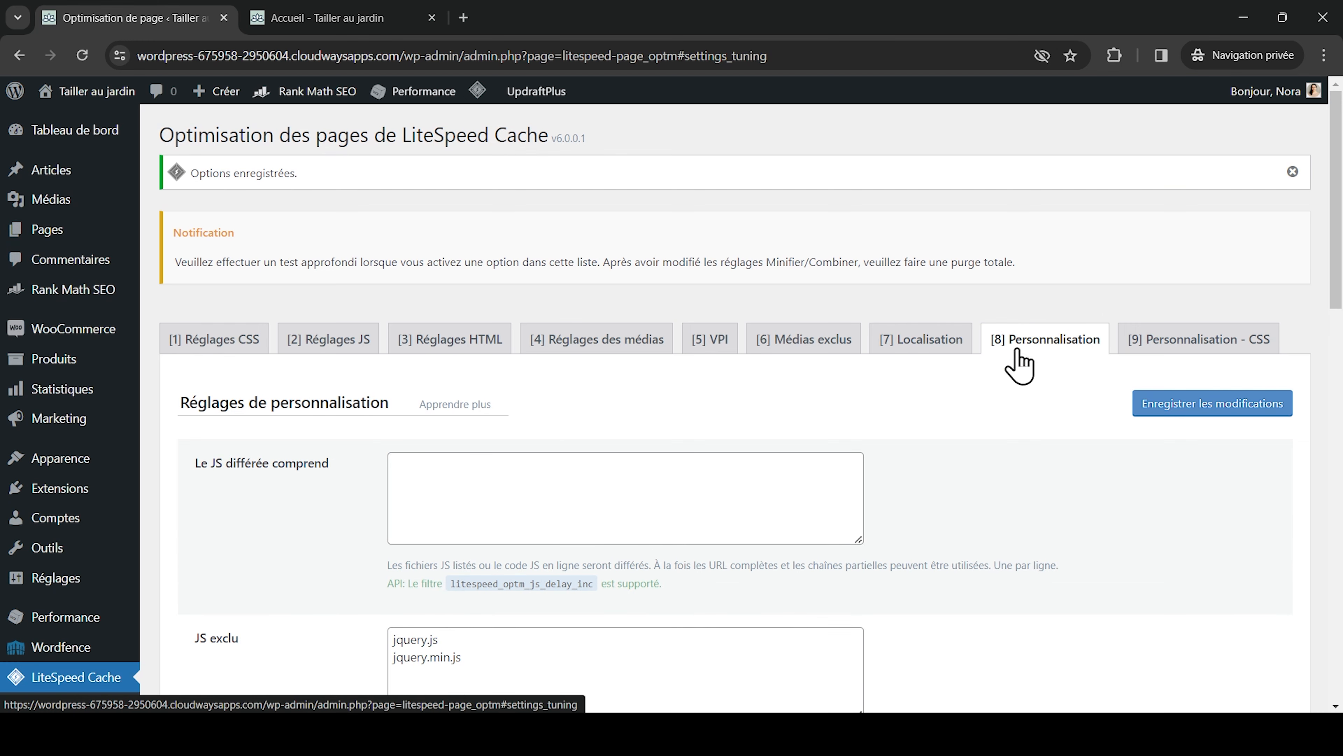
{"action": "scroll", "coordinate": [834, 451], "scroll_direction": "down", "scroll_amount": 2}
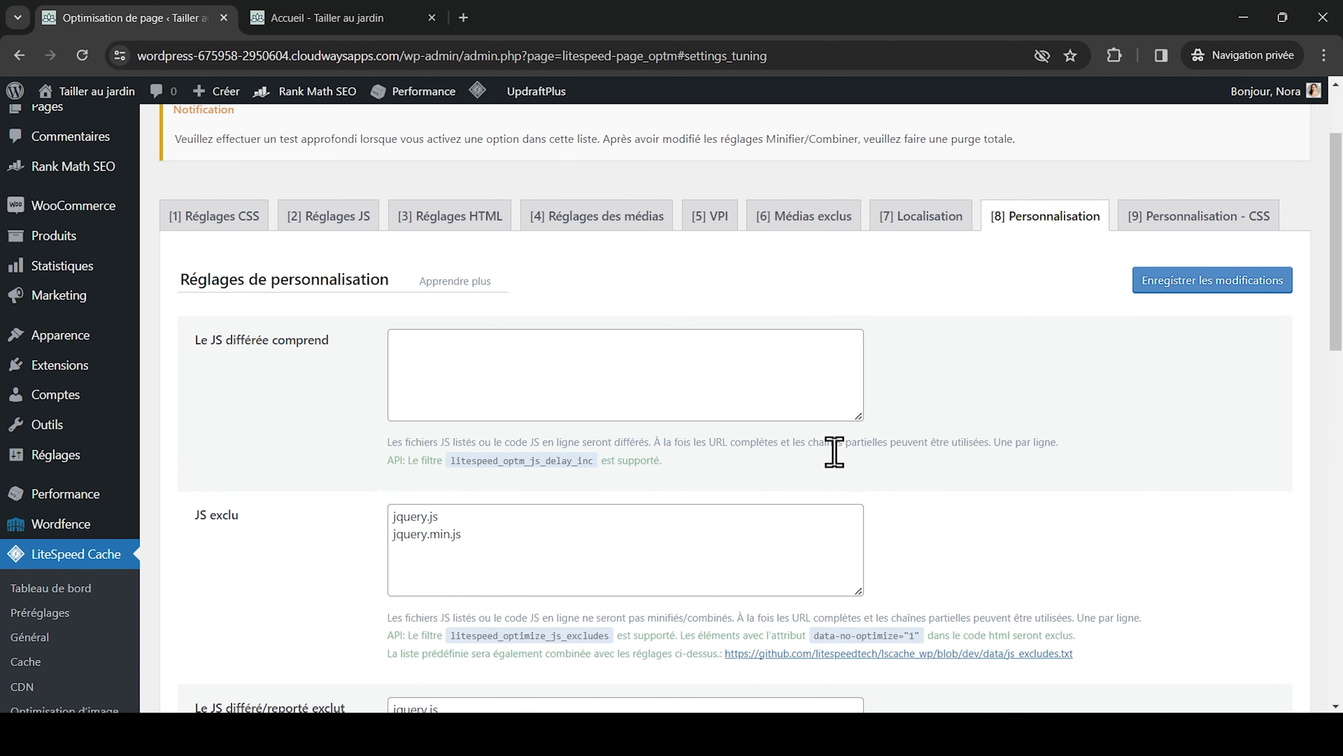
{"action": "scroll", "coordinate": [835, 452], "scroll_direction": "down", "scroll_amount": 6}
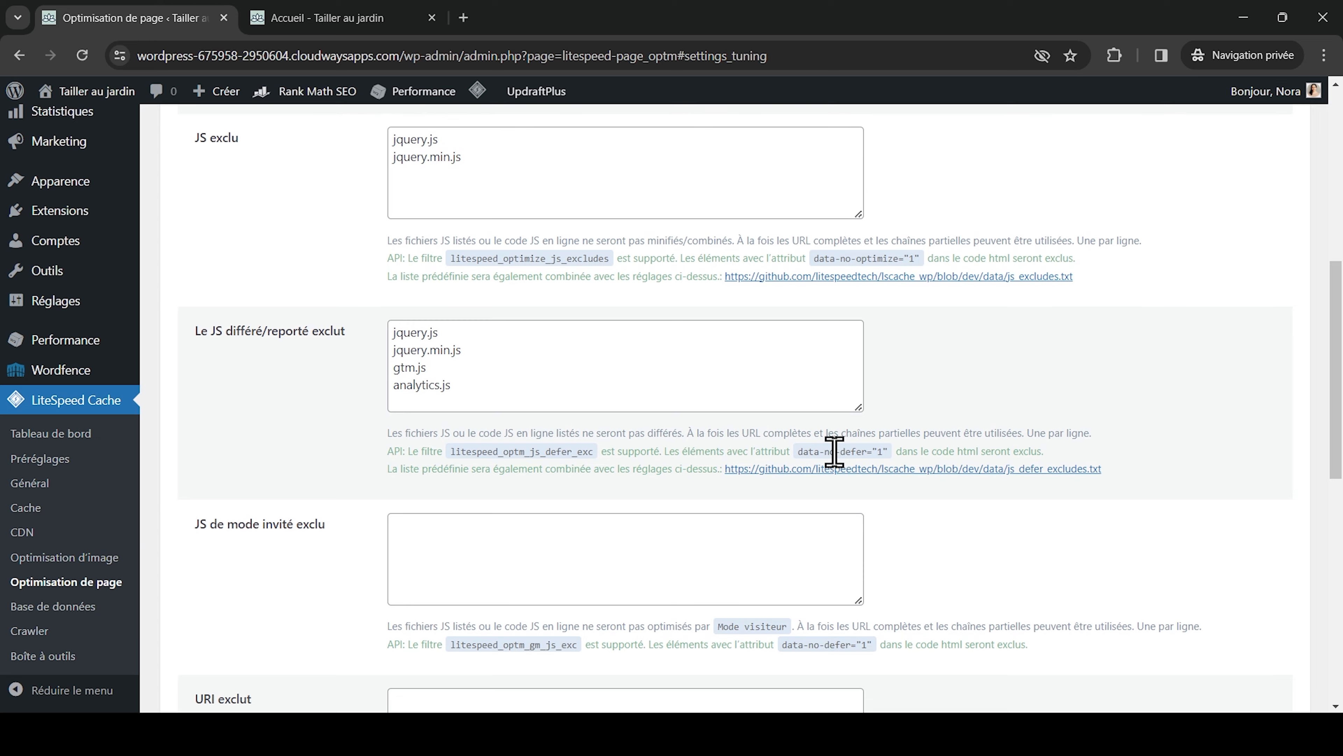
{"action": "scroll", "coordinate": [835, 451], "scroll_direction": "down", "scroll_amount": 7}
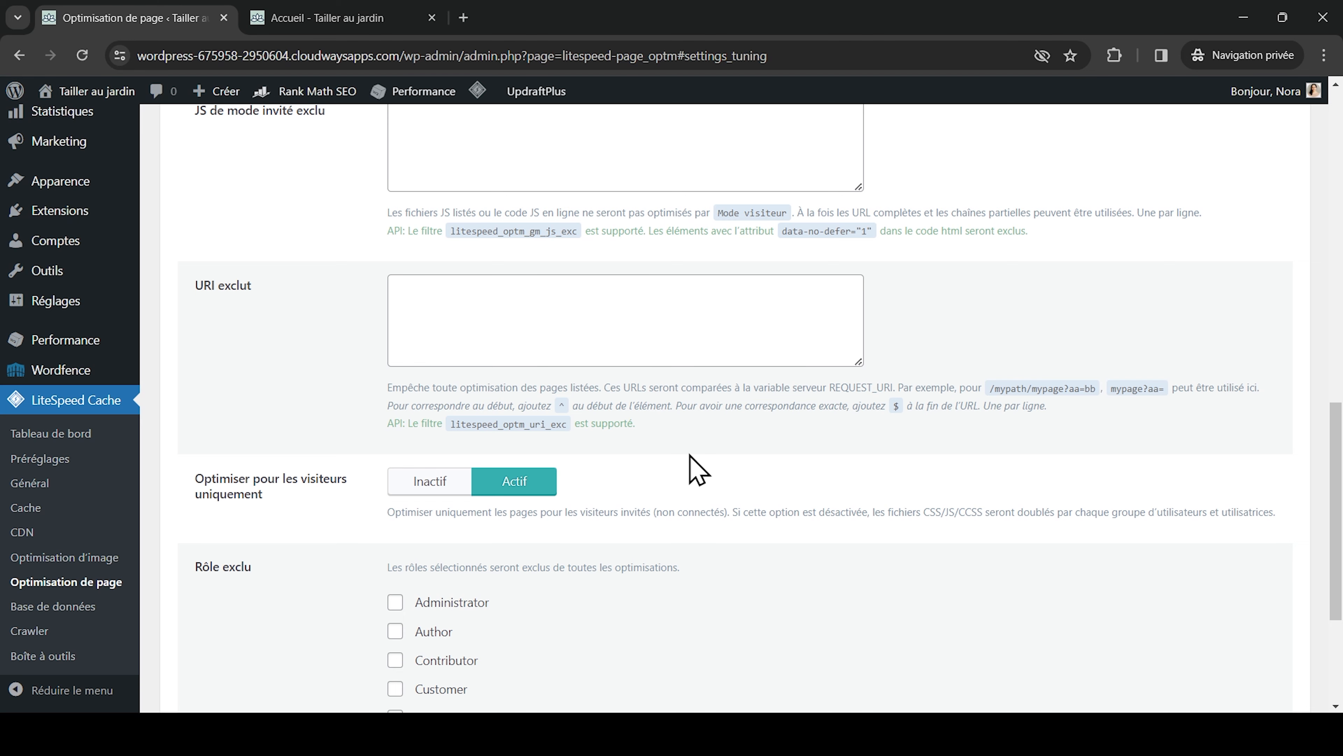
{"action": "scroll", "coordinate": [697, 468], "scroll_direction": "down", "scroll_amount": 4}
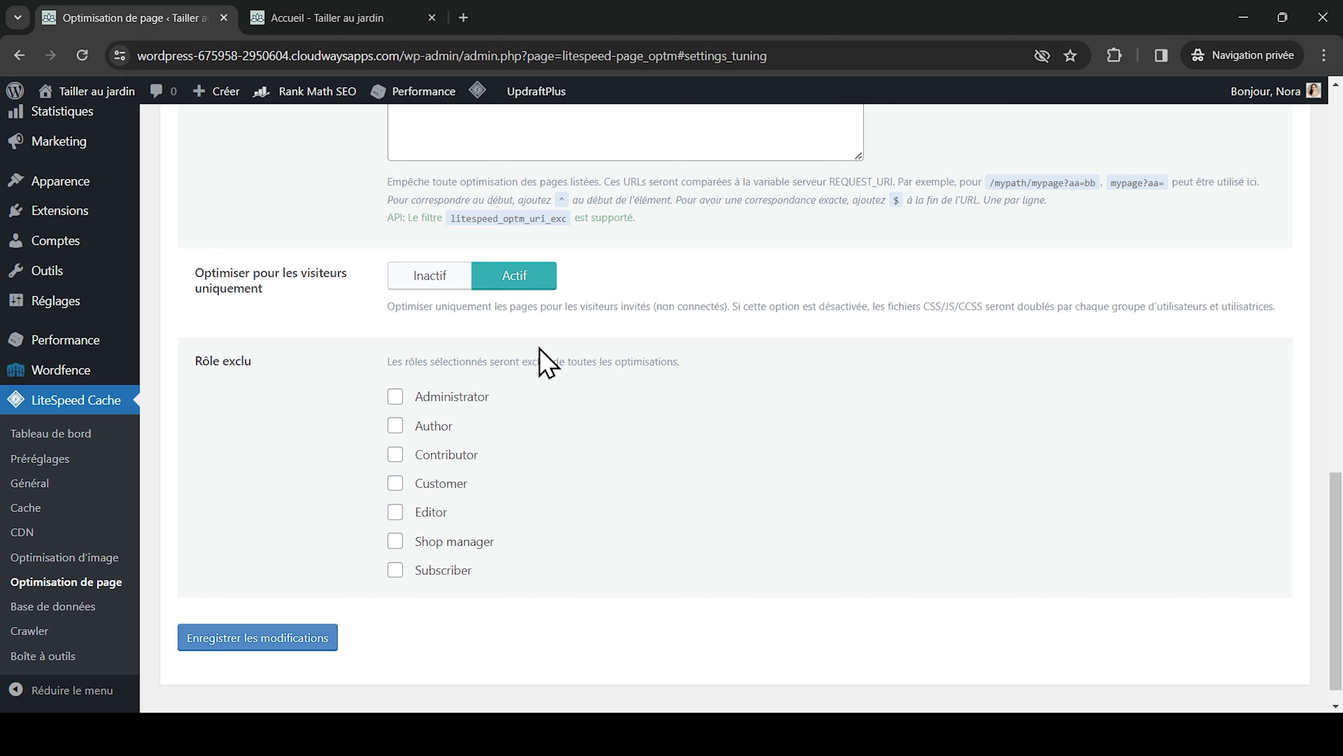
{"action": "scroll", "coordinate": [545, 363], "scroll_direction": "down", "scroll_amount": 1}
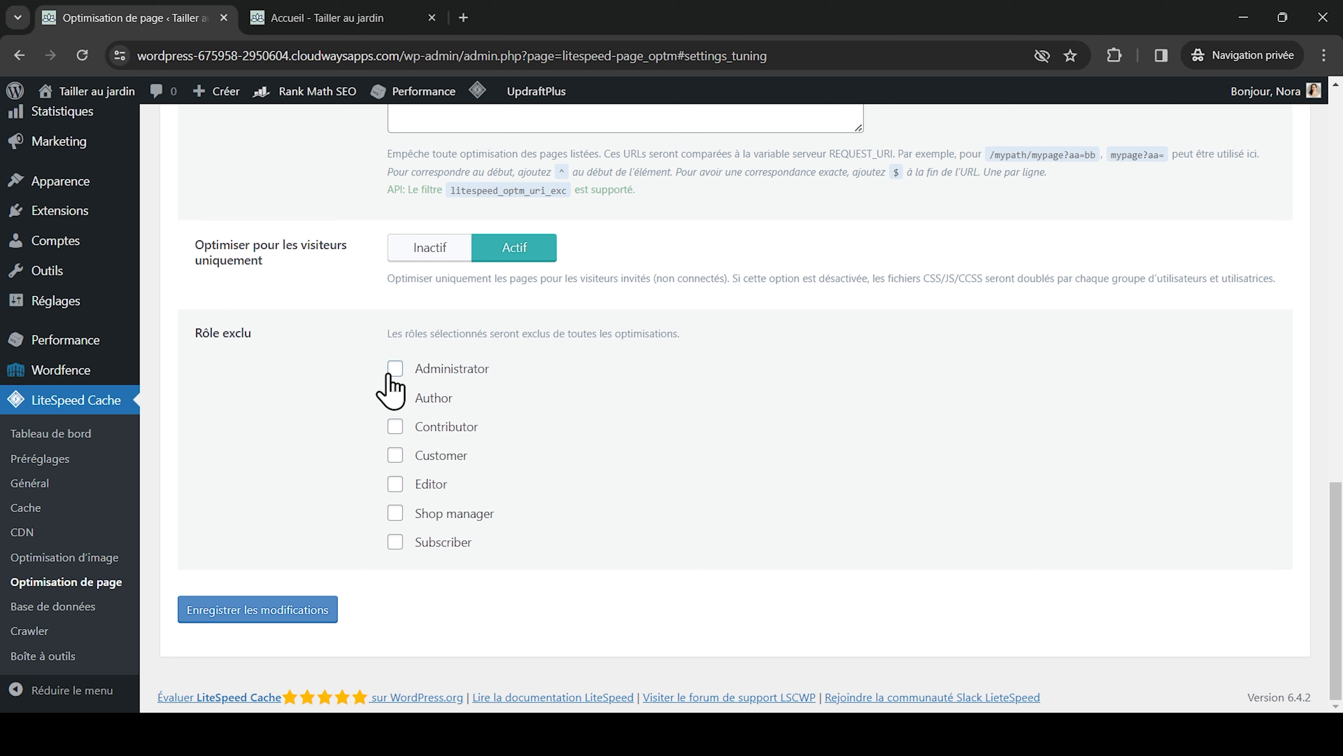
{"action": "left_click", "coordinate": [247, 610]}
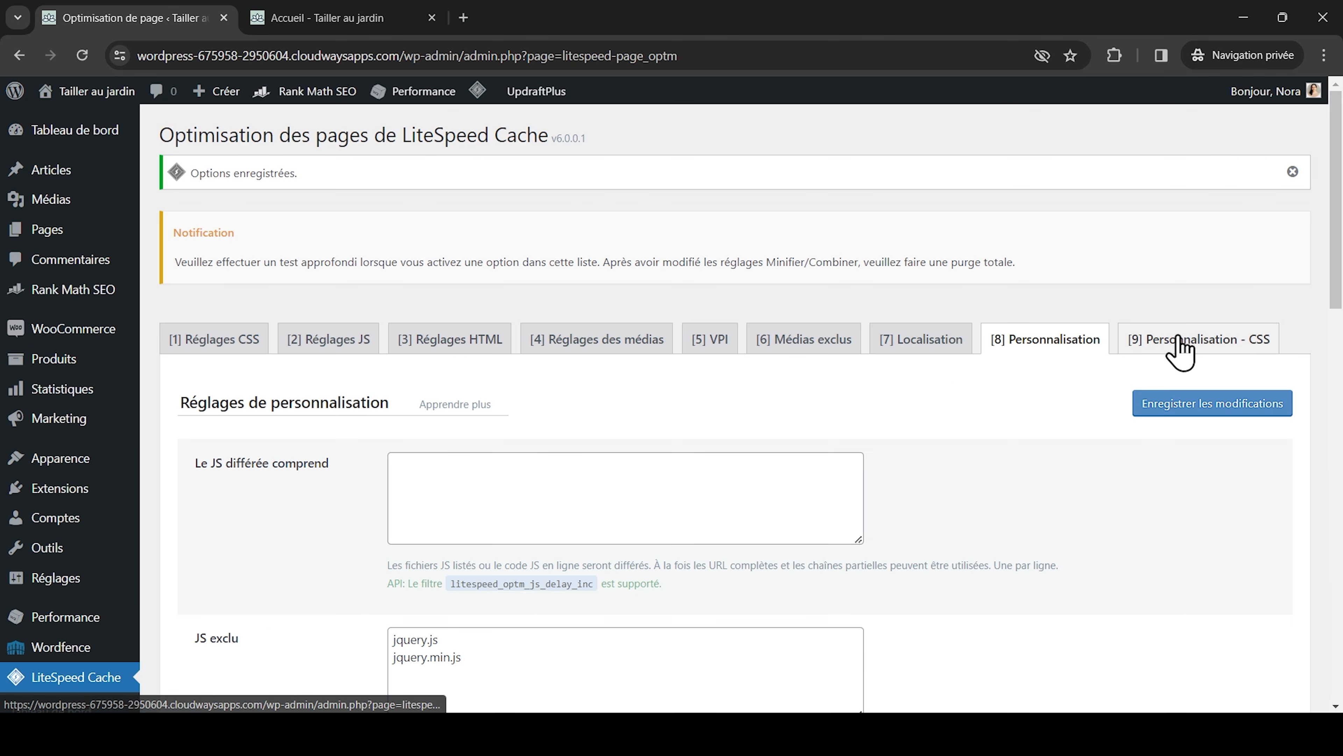
Review the CSS exclusions, UCSS lists, separate CCSS options and critical CSS rules in the Personnalisation - CSS settings.
{"action": "left_click", "coordinate": [1182, 342]}
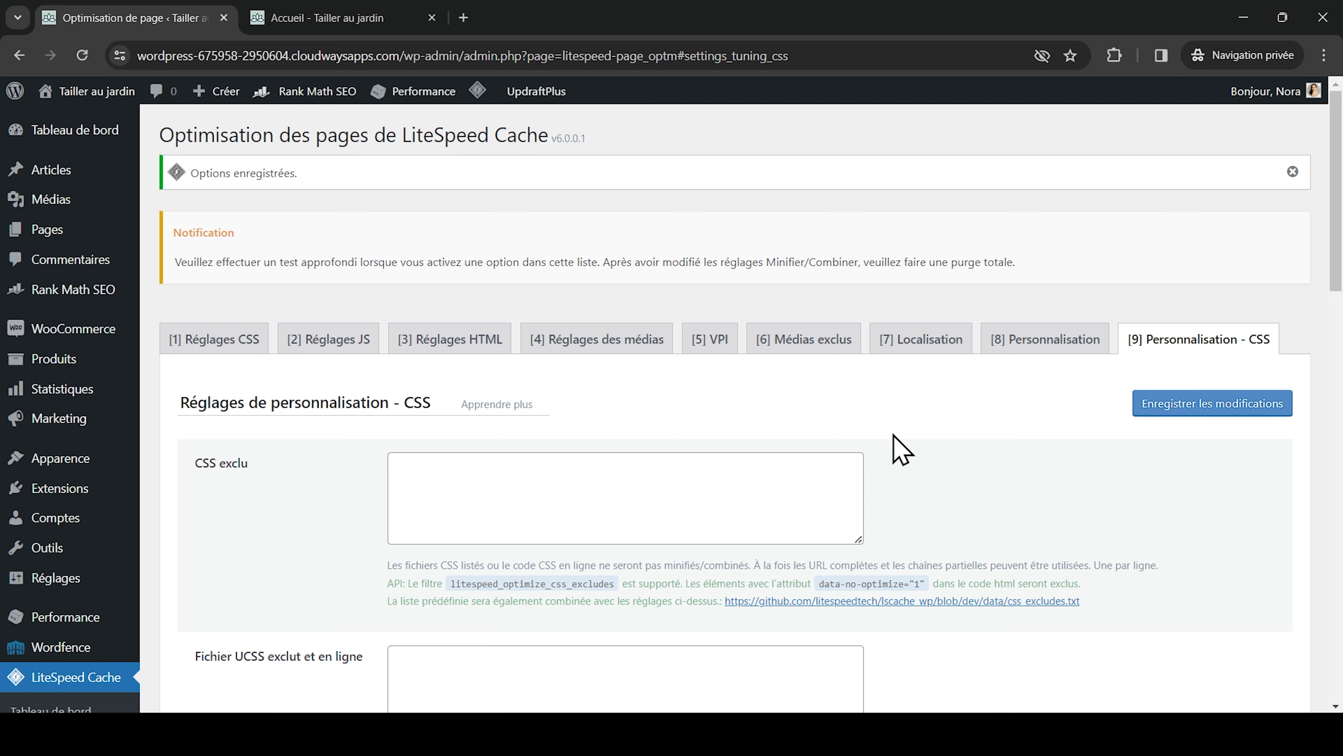
{"action": "scroll", "coordinate": [894, 450], "scroll_direction": "down", "scroll_amount": 5}
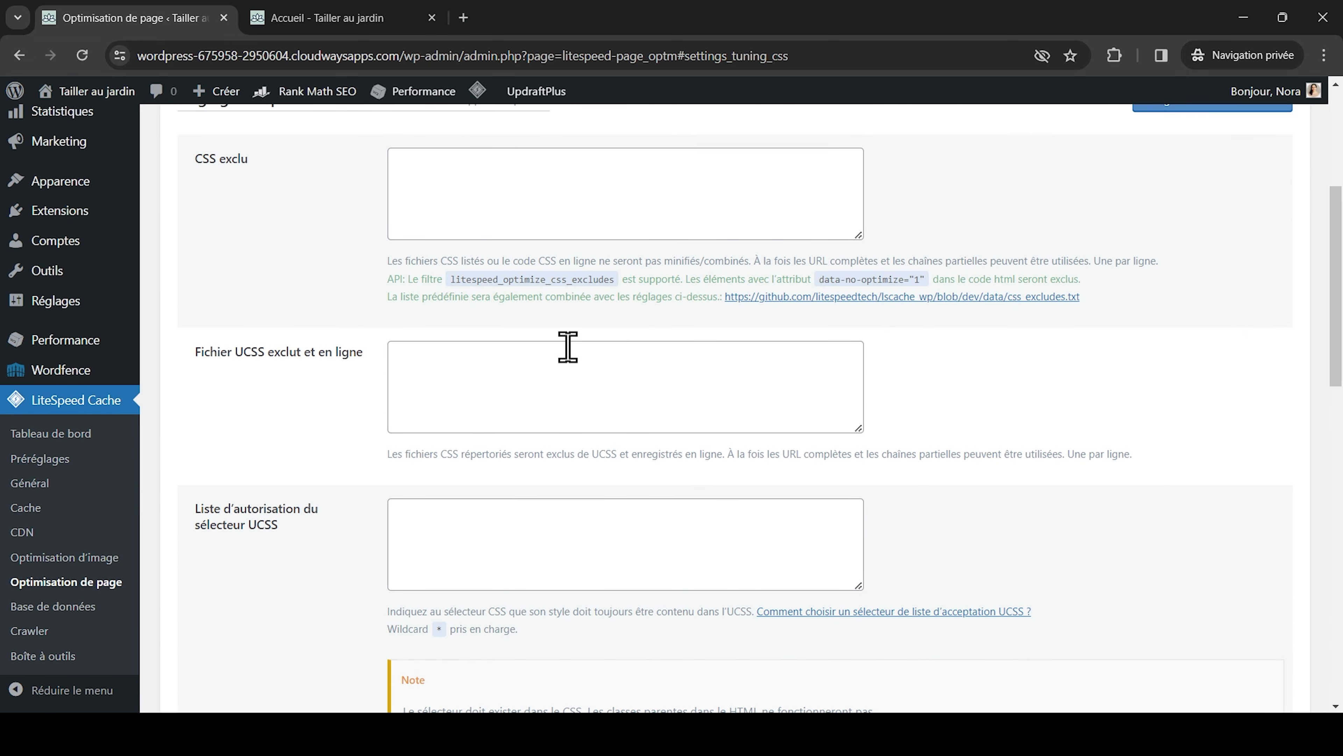
{"action": "scroll", "coordinate": [566, 345], "scroll_direction": "down", "scroll_amount": 4}
{"action": "scroll", "coordinate": [567, 347], "scroll_direction": "down", "scroll_amount": 9}
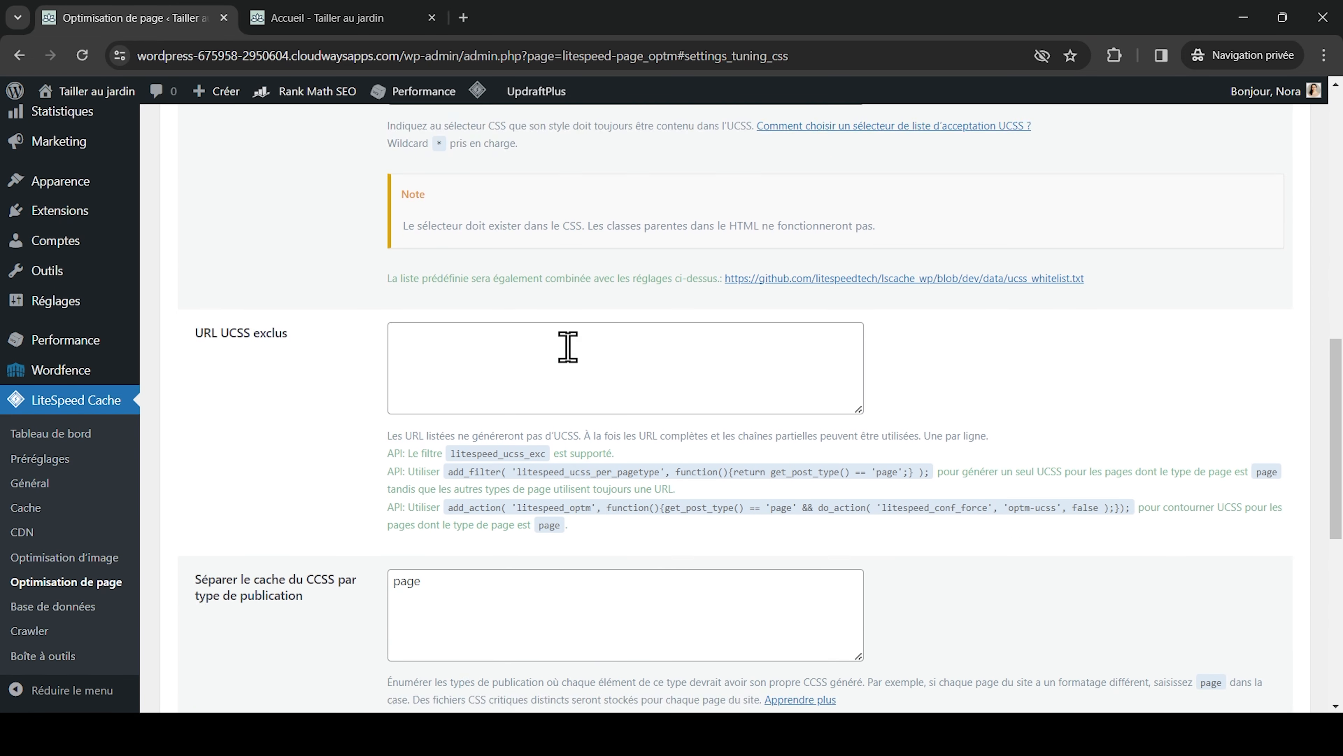
{"action": "scroll", "coordinate": [567, 348], "scroll_direction": "down", "scroll_amount": 3}
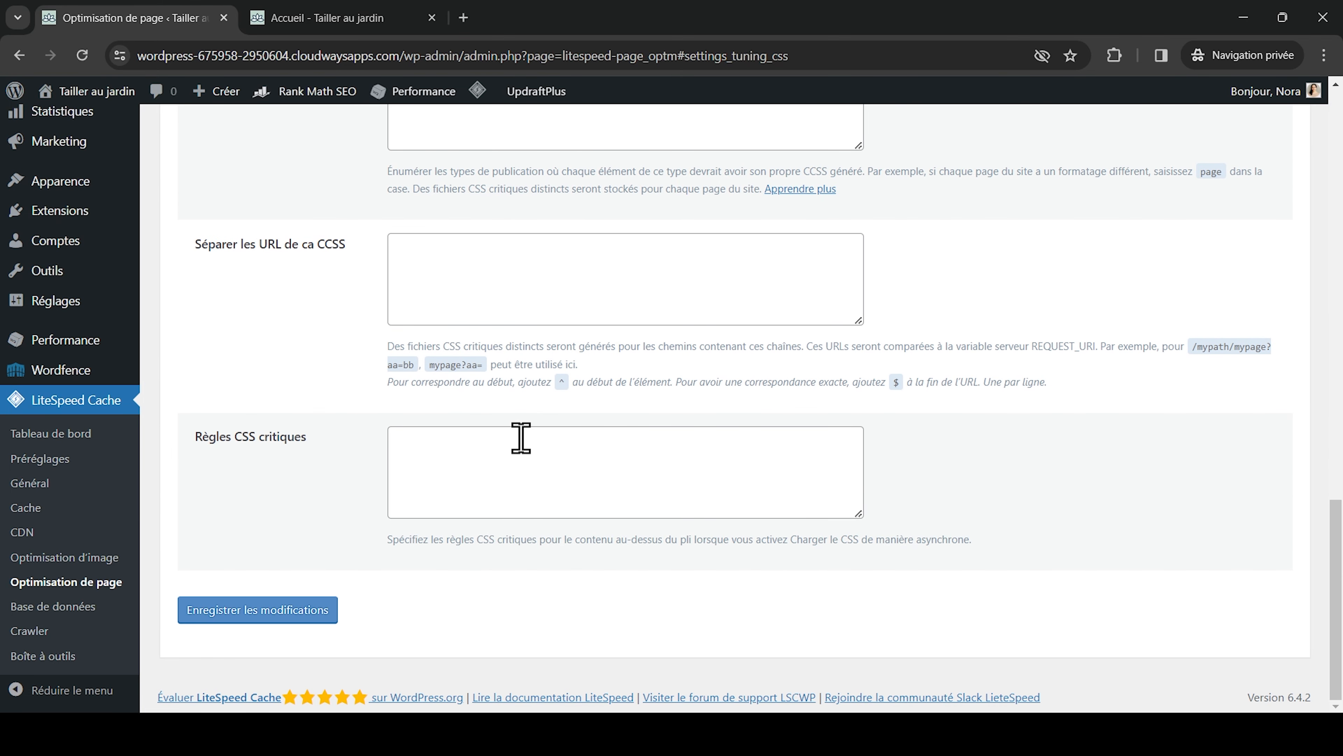
Review the database cleanup tools, table engine converter and database summary, and open the Réglages d'optimisation de la BDD.
{"action": "left_click", "coordinate": [102, 607]}
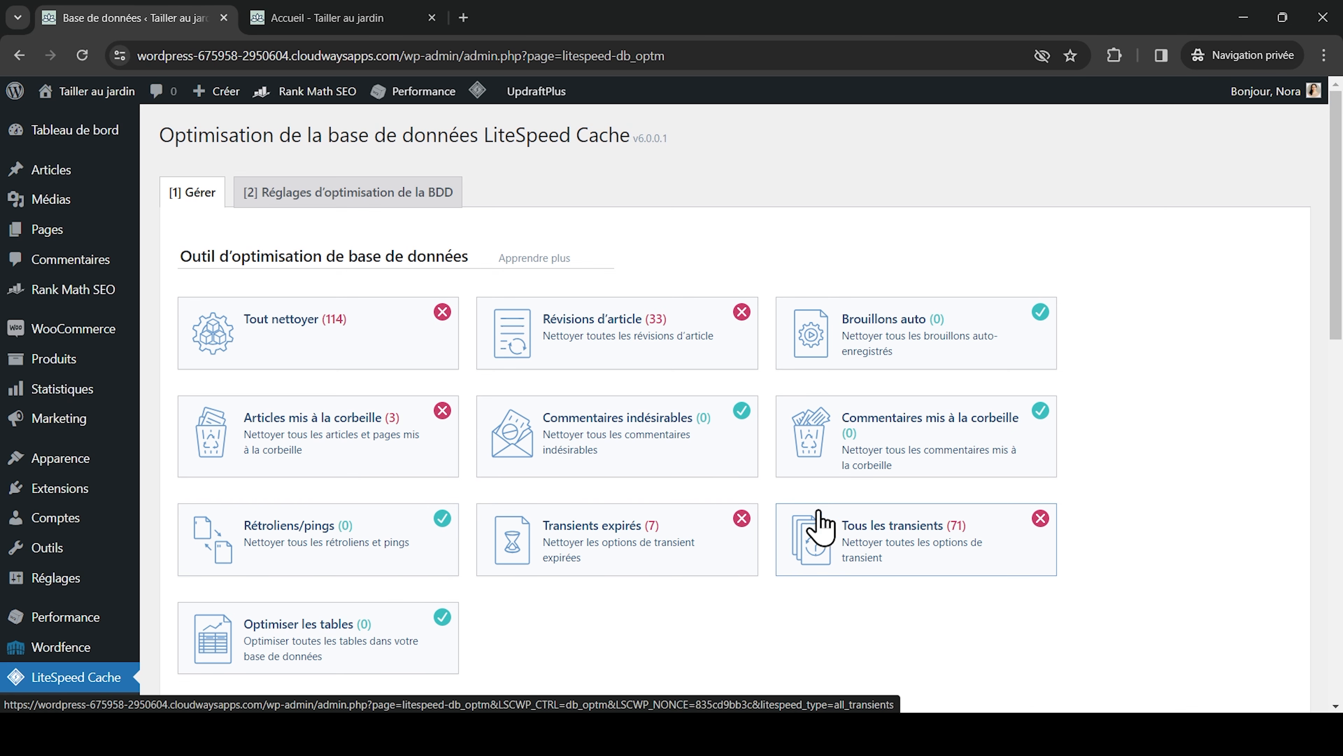
{"action": "scroll", "coordinate": [870, 595], "scroll_direction": "down", "scroll_amount": 2}
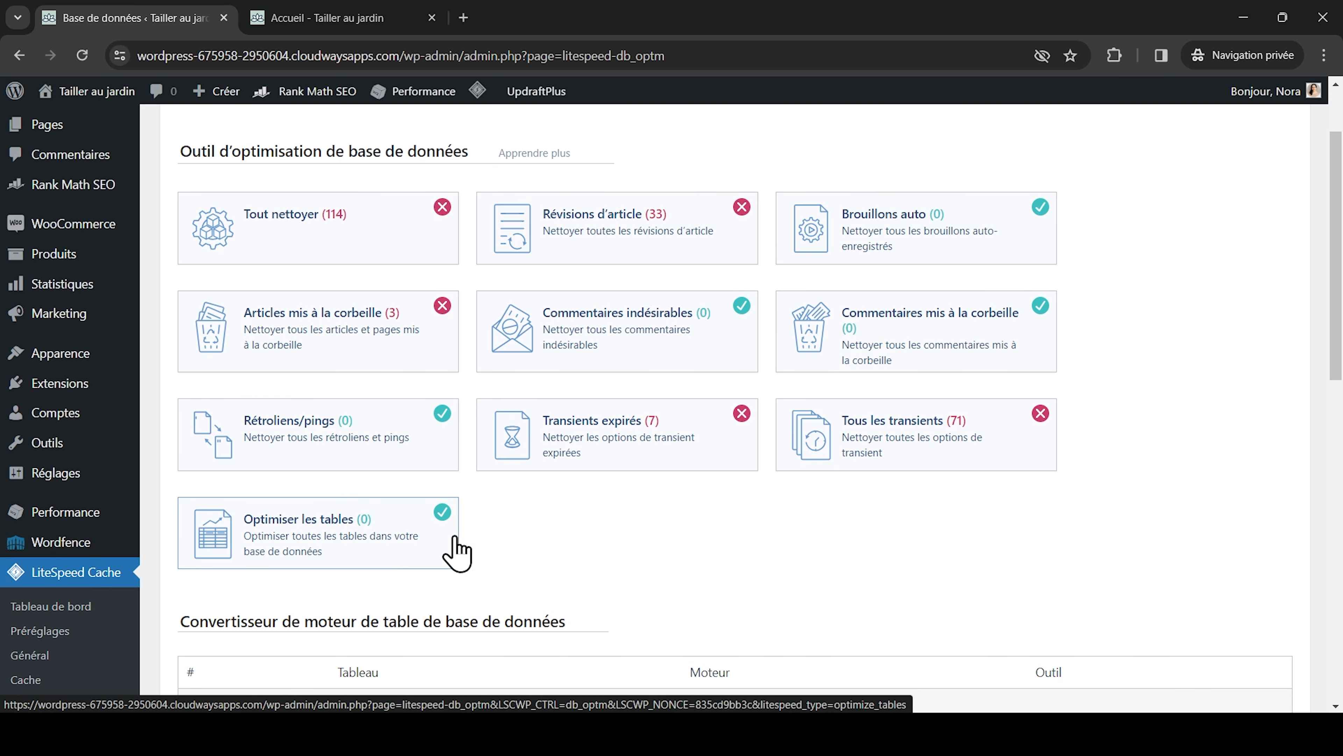
{"action": "scroll", "coordinate": [513, 466], "scroll_direction": "down", "scroll_amount": 2}
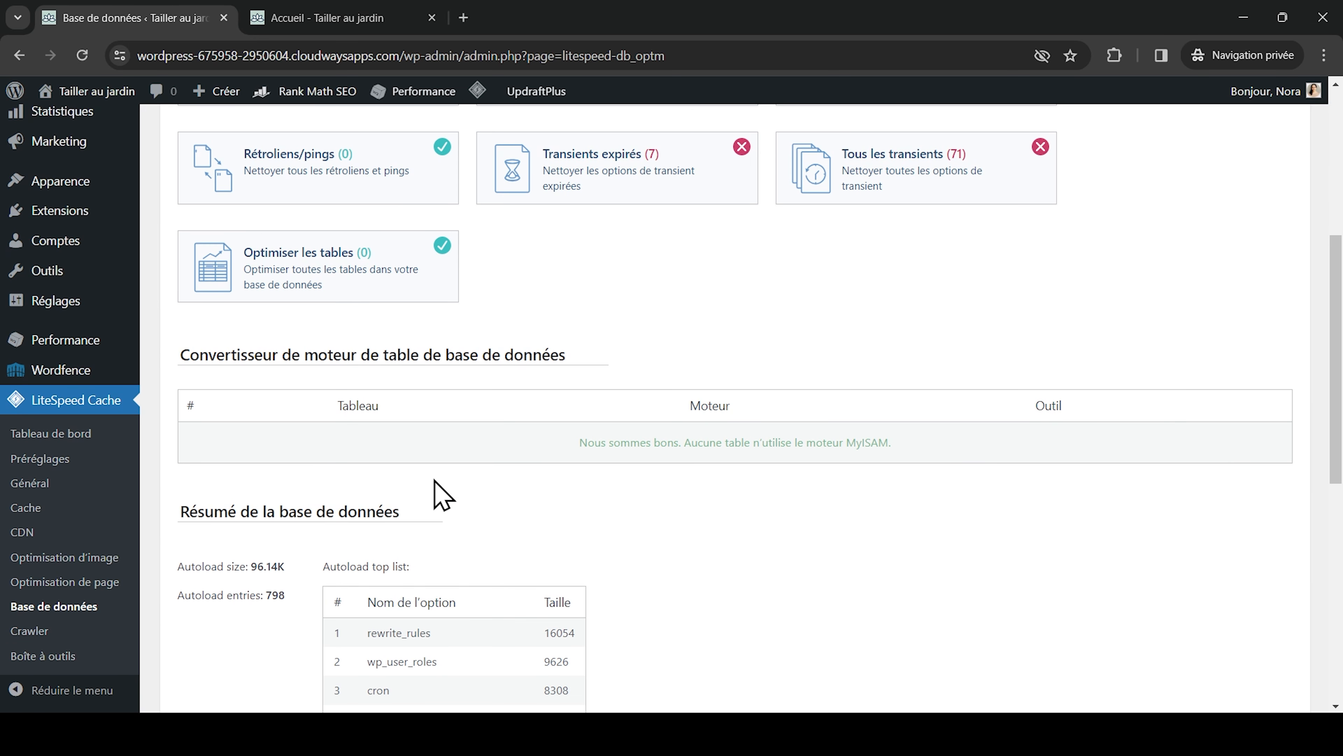
{"action": "triple_click", "coordinate": [585, 441]}
{"action": "left_click", "coordinate": [658, 497]}
{"action": "scroll", "coordinate": [659, 529], "scroll_direction": "down", "scroll_amount": 10}
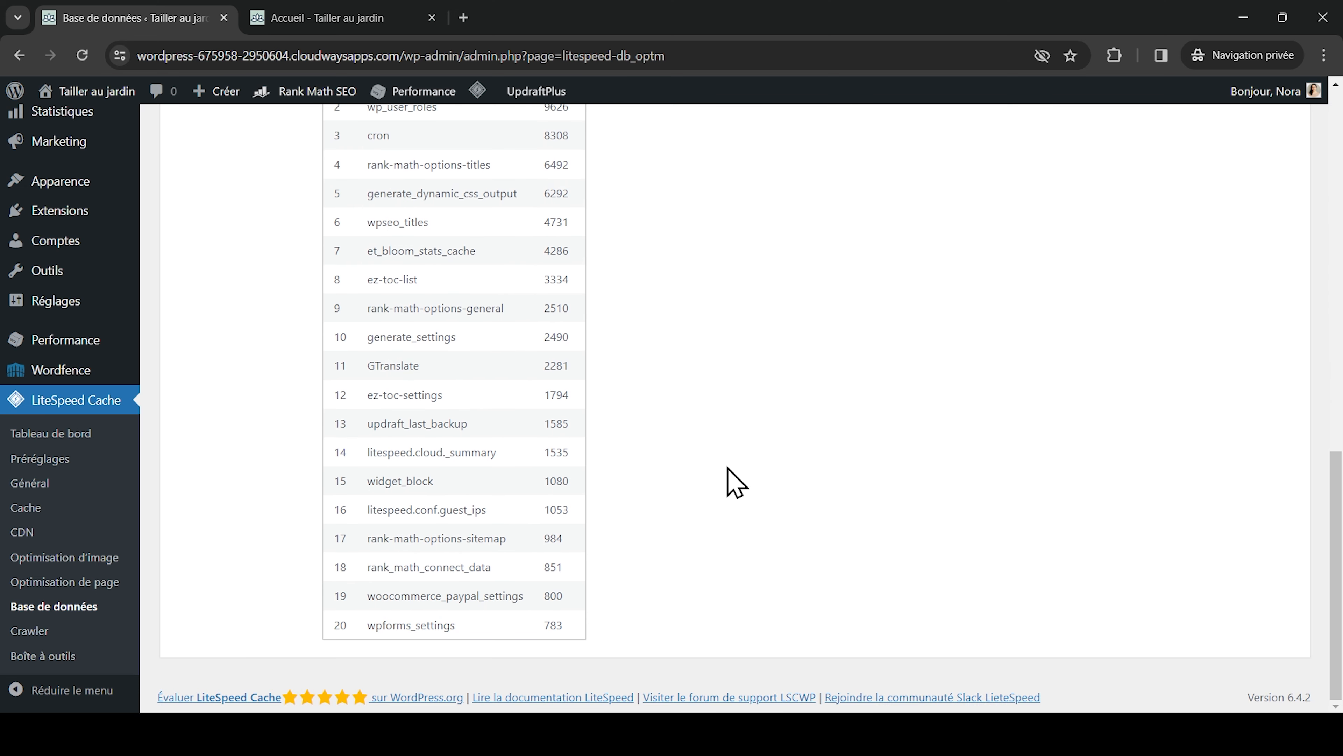
{"action": "scroll", "coordinate": [736, 482], "scroll_direction": "up", "scroll_amount": 15}
{"action": "left_click", "coordinate": [347, 194]}
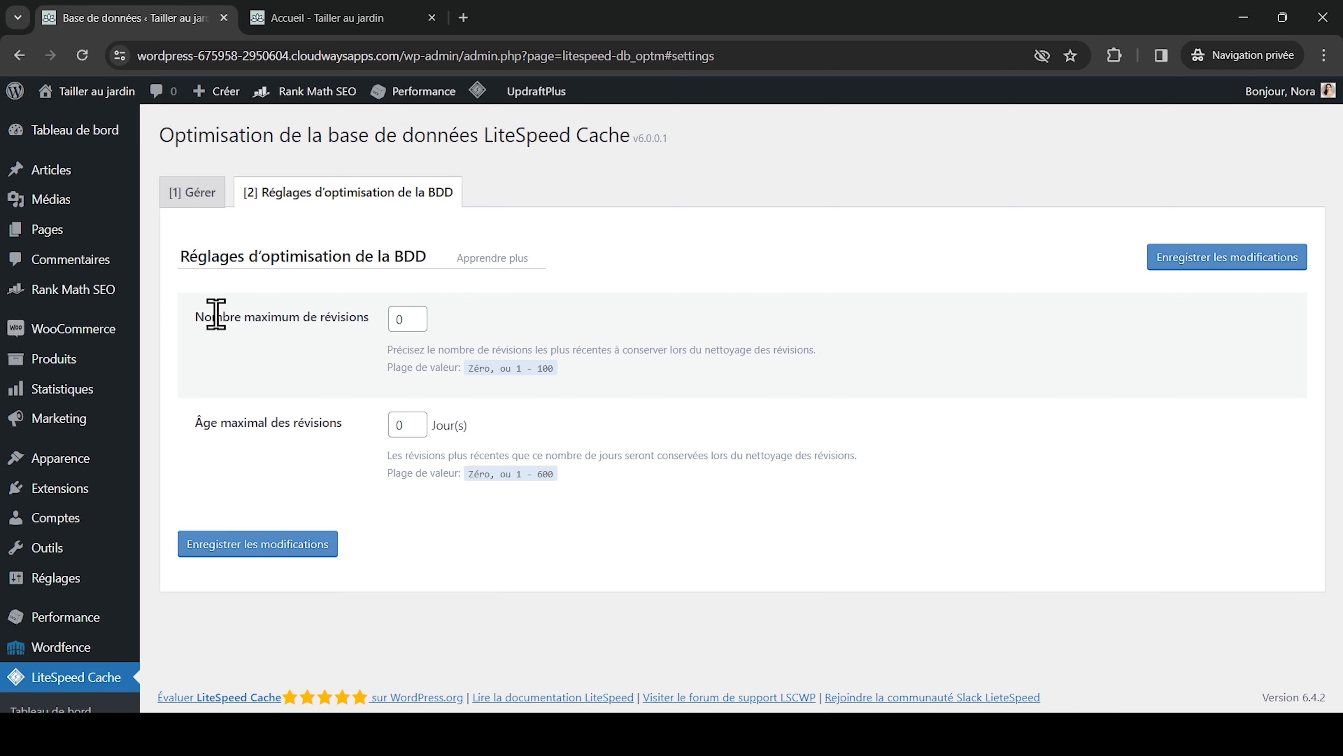
Set the Nombre maximum de révisions, set the Âge maximal des révisions to 365 days, and save the database optimisation settings.
{"action": "left_click_drag", "start_coordinate": [411, 318], "coordinate": [390, 336]}
{"action": "left_click", "coordinate": [353, 330]}
{"action": "left_click", "coordinate": [392, 428]}
{"action": "left_click", "coordinate": [392, 512]}
{"action": "left_click", "coordinate": [282, 551]}
Review the Crawler's cron summary and status legend, its sitemap list, and the Liste de blocage.
{"action": "scroll", "coordinate": [285, 548], "scroll_direction": "down", "scroll_amount": 5}
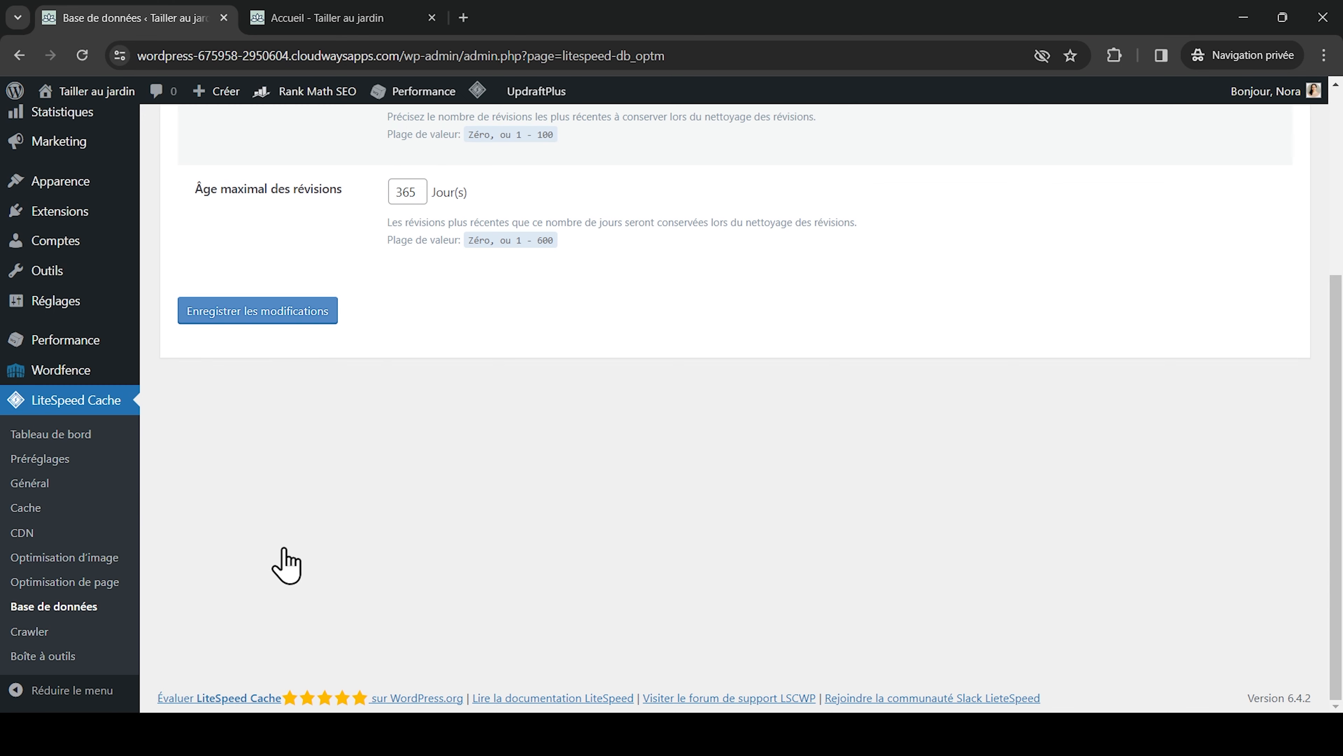
{"action": "left_click", "coordinate": [44, 628]}
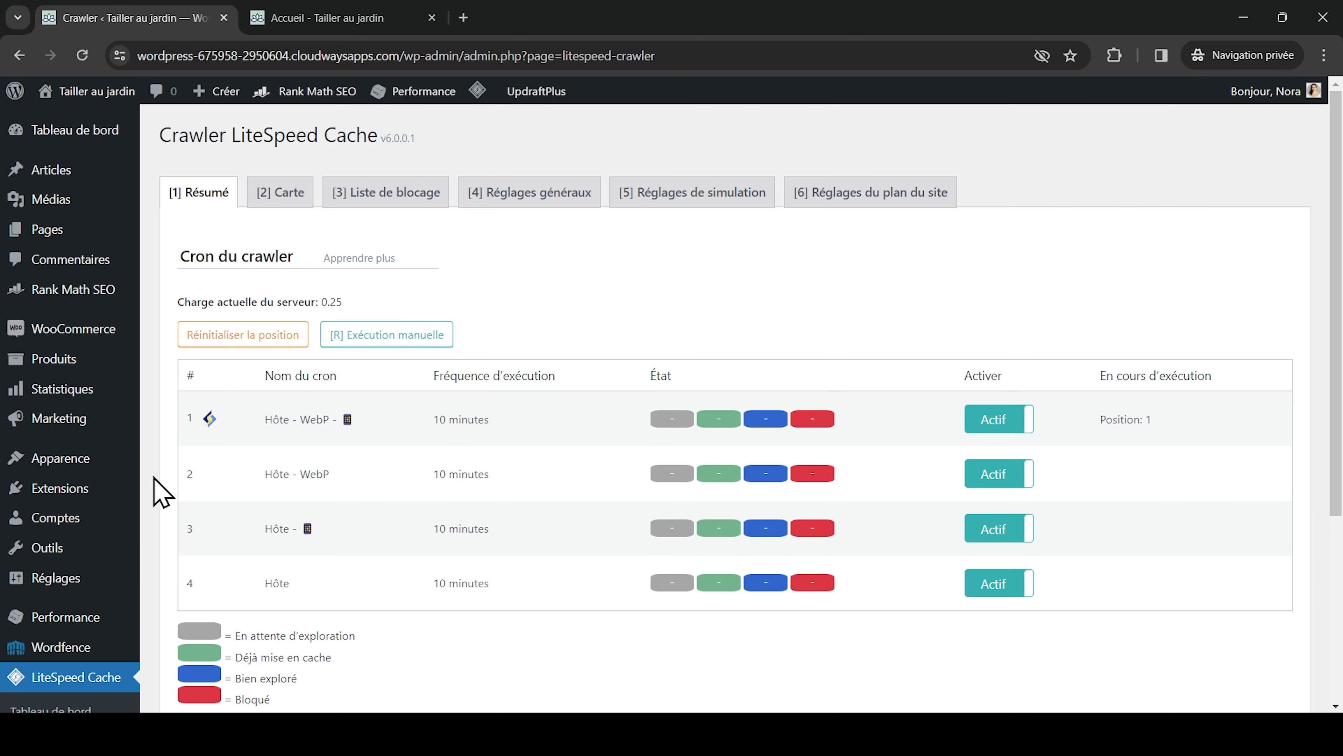
{"action": "scroll", "coordinate": [410, 654], "scroll_direction": "down", "scroll_amount": 3}
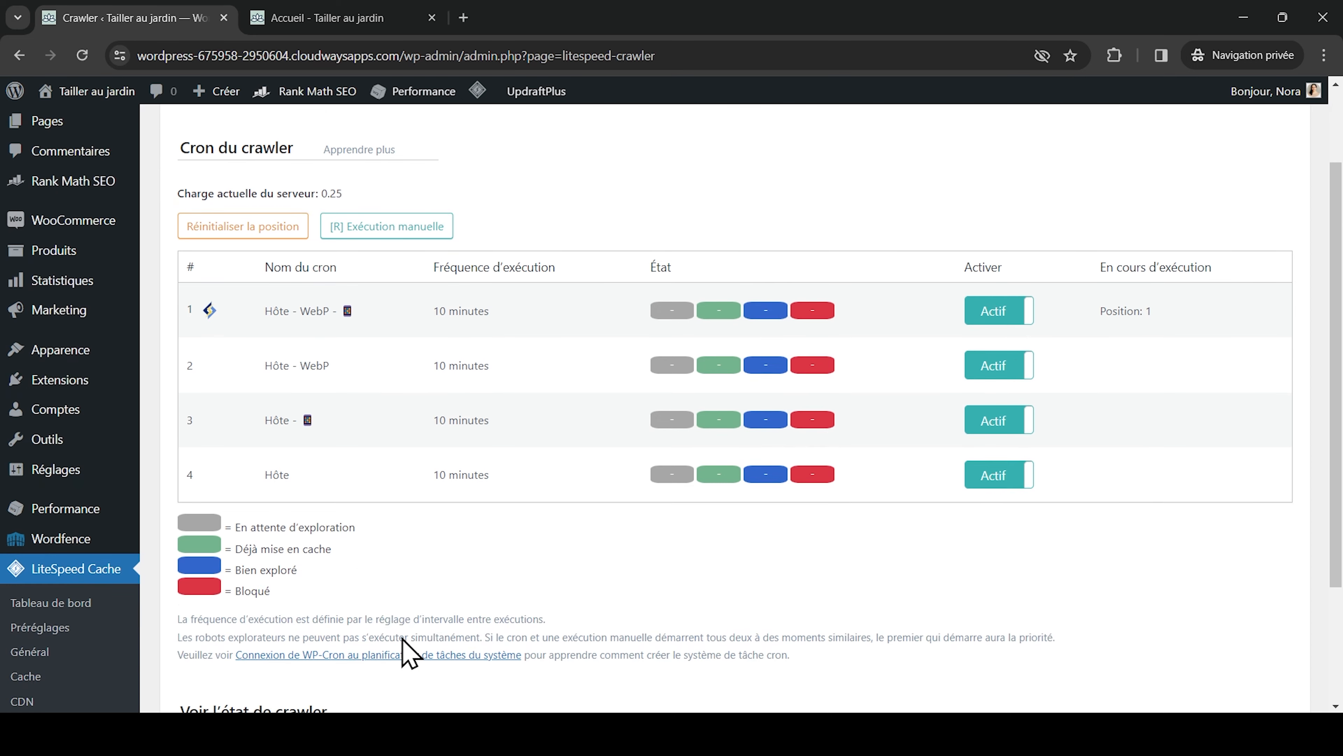
{"action": "scroll", "coordinate": [410, 654], "scroll_direction": "down", "scroll_amount": 3}
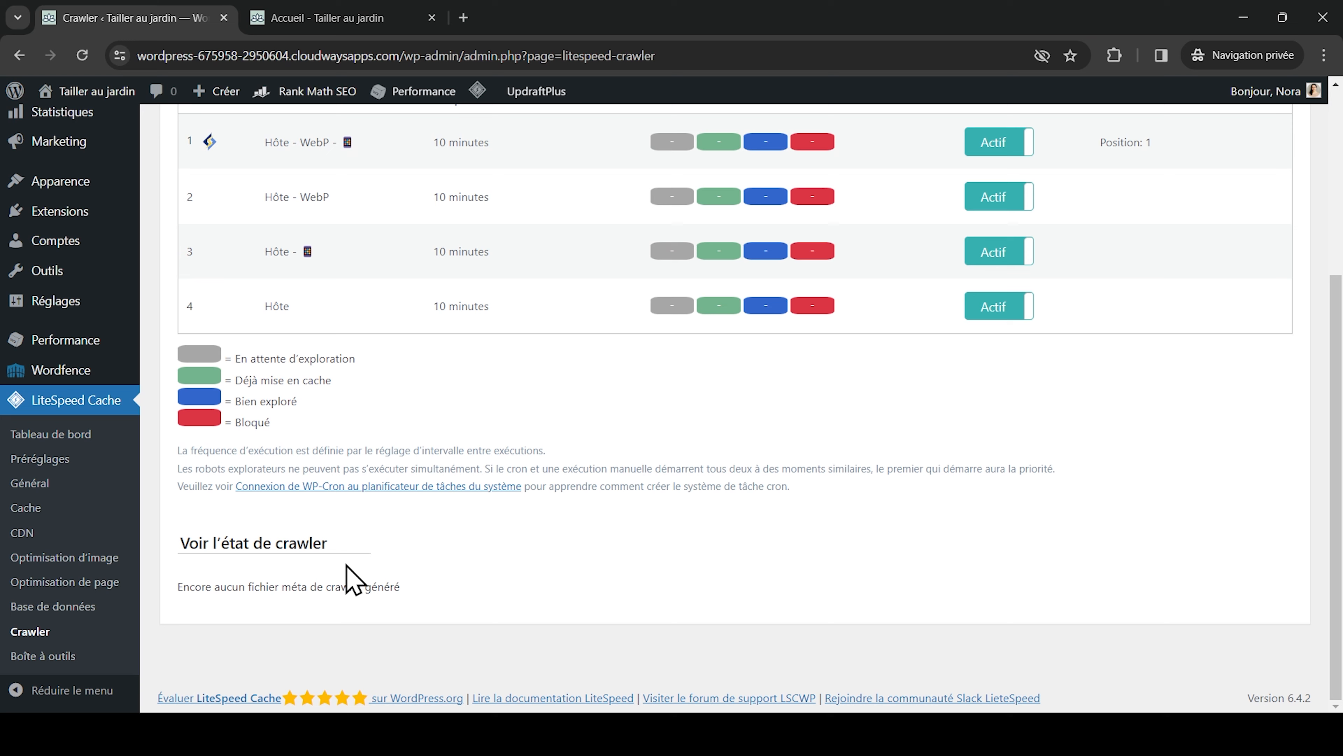
{"action": "scroll", "coordinate": [354, 579], "scroll_direction": "up", "scroll_amount": 6}
{"action": "left_click", "coordinate": [281, 194]}
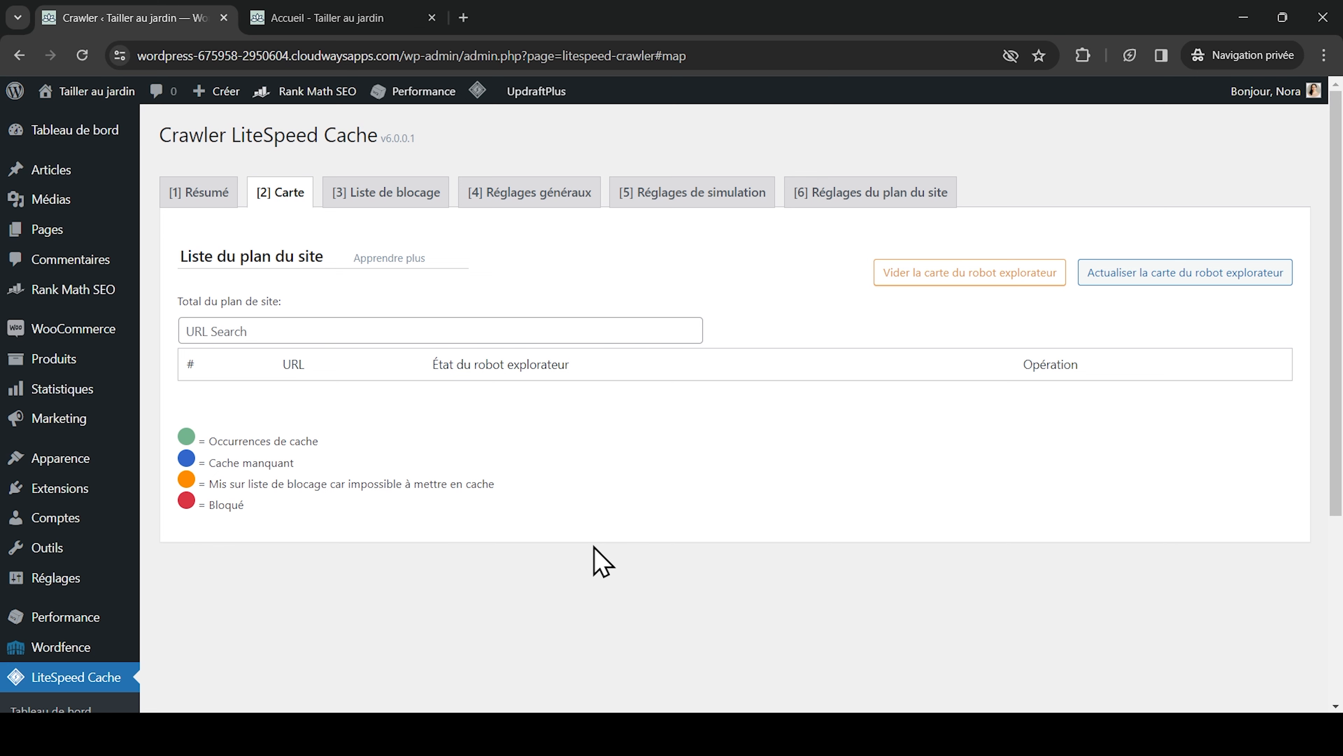
{"action": "left_click", "coordinate": [359, 201]}
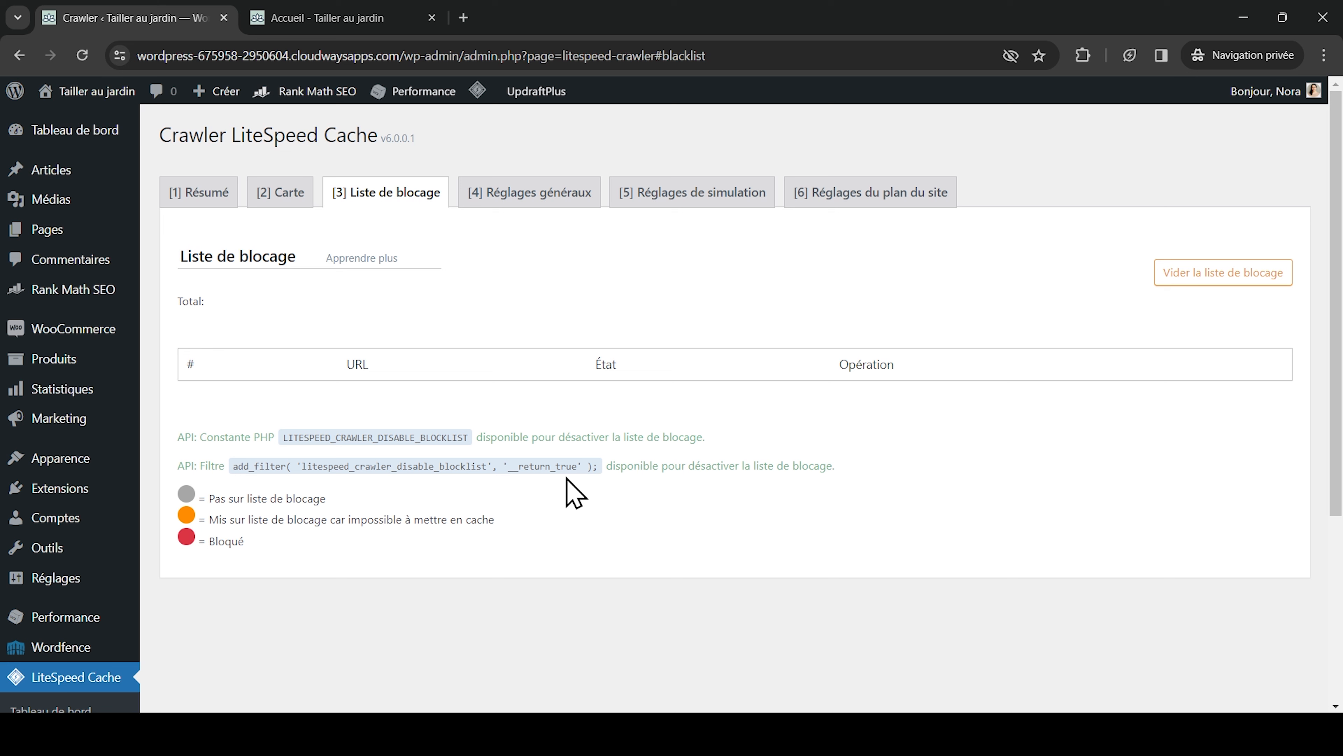
Review the Crawler's general settings, including activation, delay, run duration, intervals, threads, timeout and server load limit.
{"action": "left_click", "coordinate": [548, 195]}
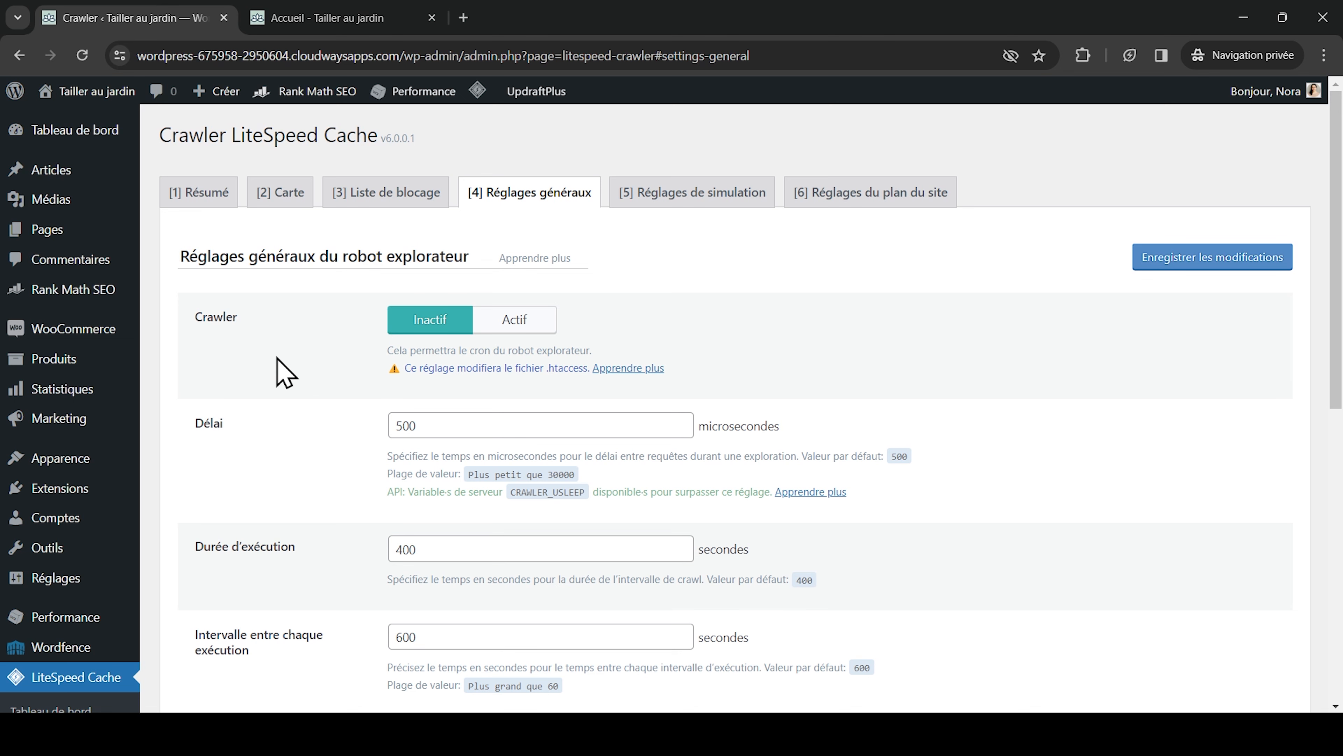
{"action": "scroll", "coordinate": [279, 368], "scroll_direction": "down", "scroll_amount": 1}
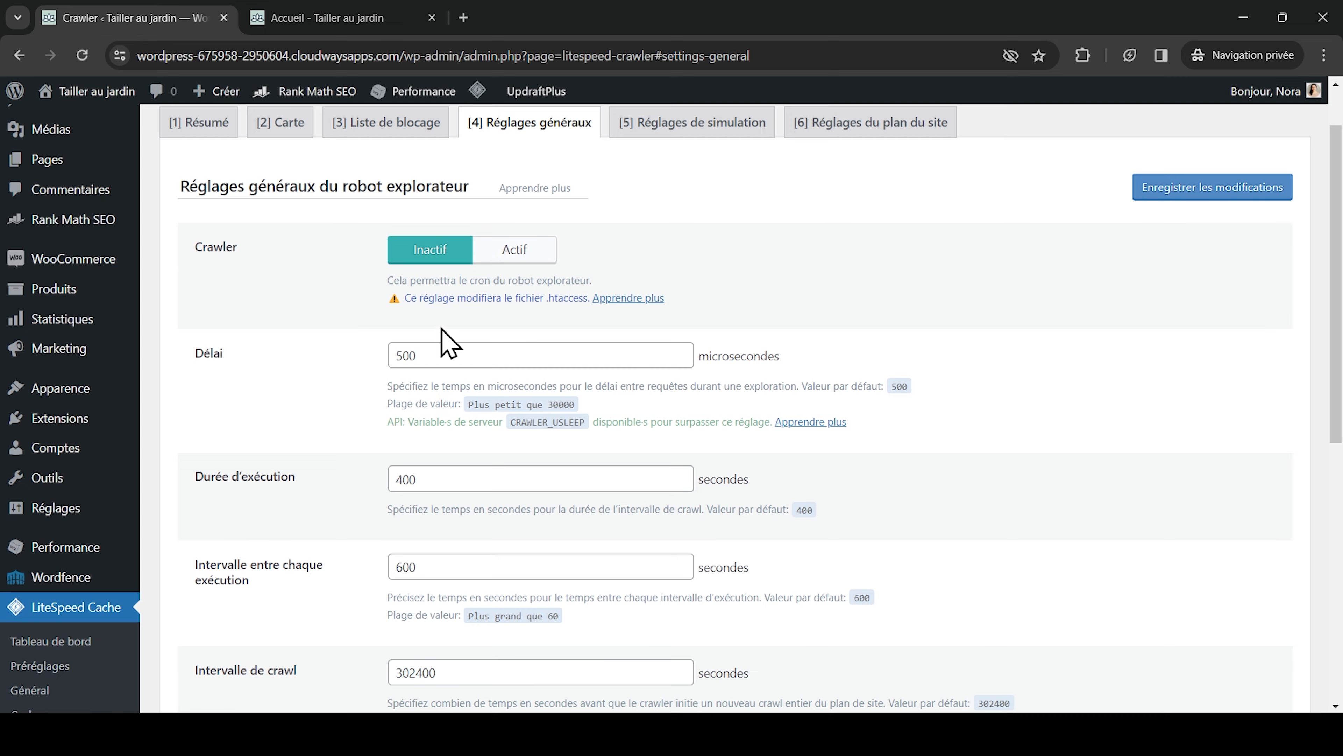
{"action": "scroll", "coordinate": [414, 404], "scroll_direction": "down", "scroll_amount": 2}
{"action": "scroll", "coordinate": [415, 413], "scroll_direction": "down", "scroll_amount": 6}
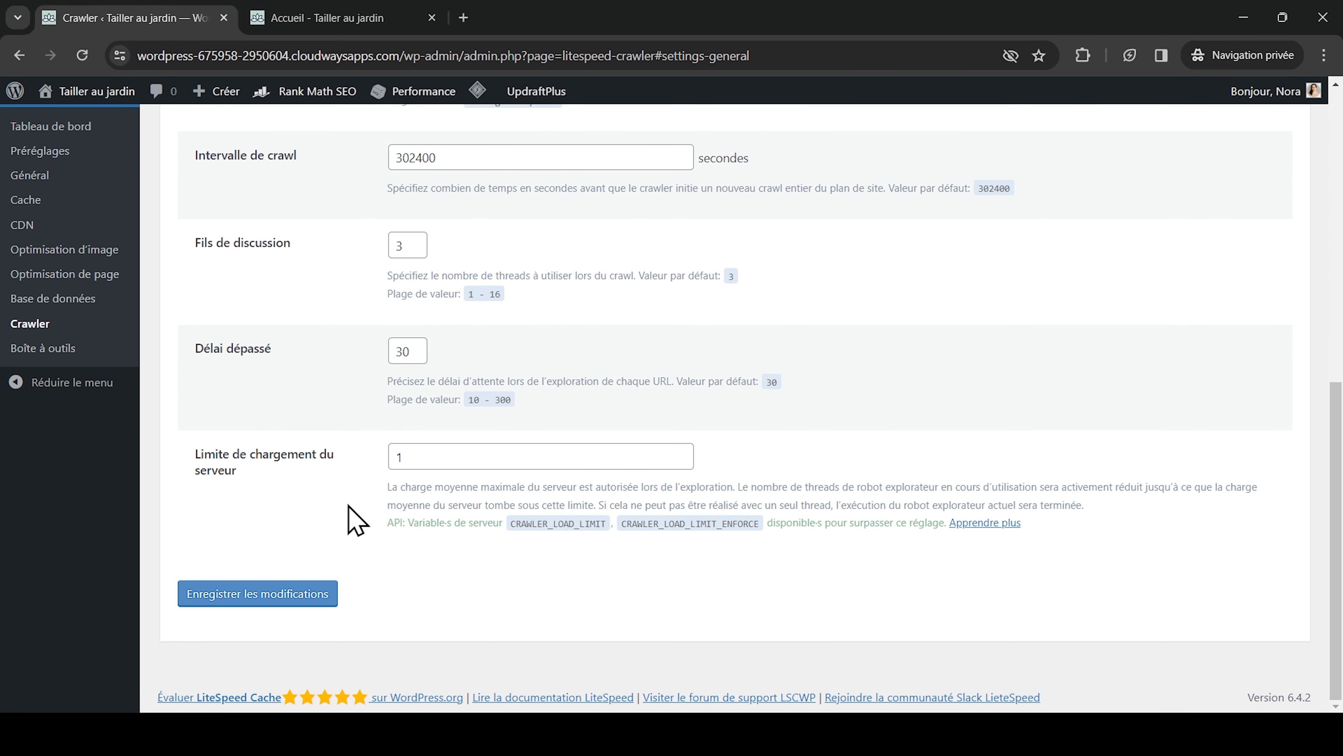
{"action": "scroll", "coordinate": [394, 286], "scroll_direction": "up", "scroll_amount": 8}
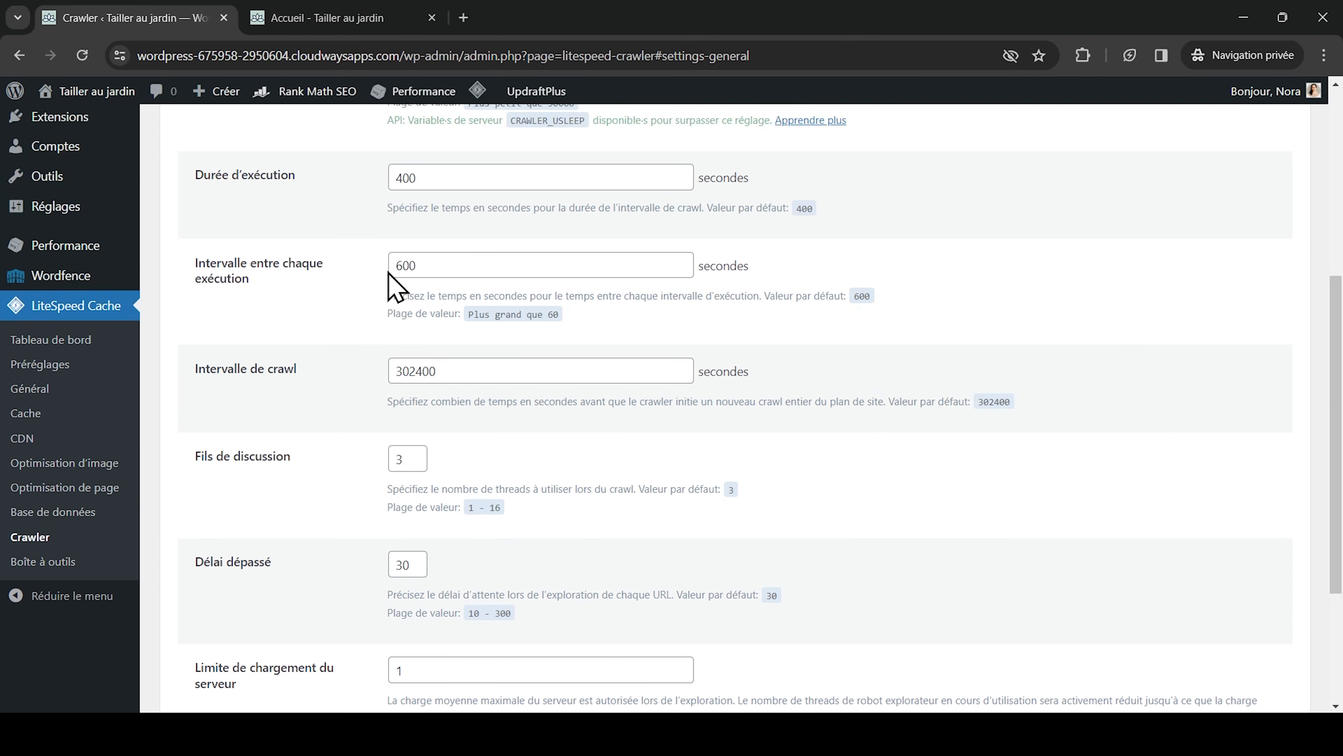
Review the Crawler's role and cookie simulation settings, and its custom sitemap, domain removal and sitemap timeout settings.
{"action": "left_click", "coordinate": [698, 203]}
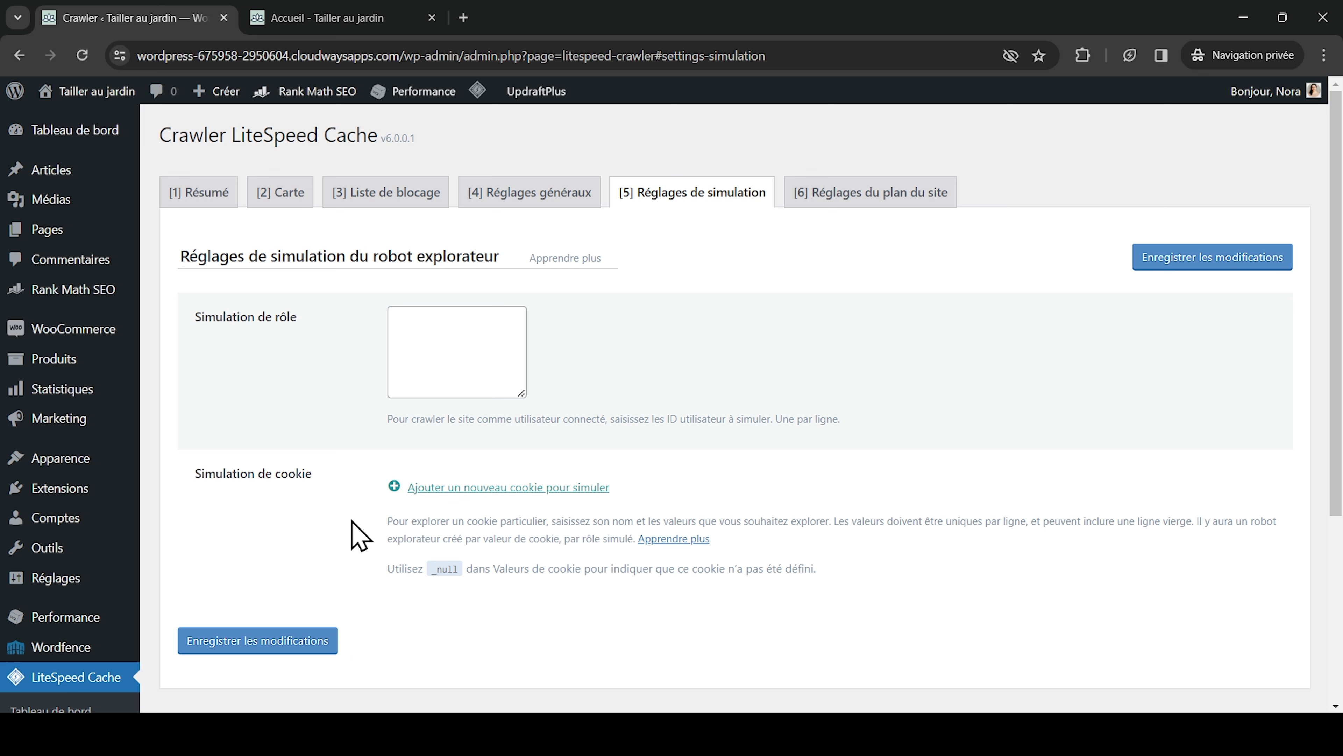
{"action": "left_click", "coordinate": [873, 197]}
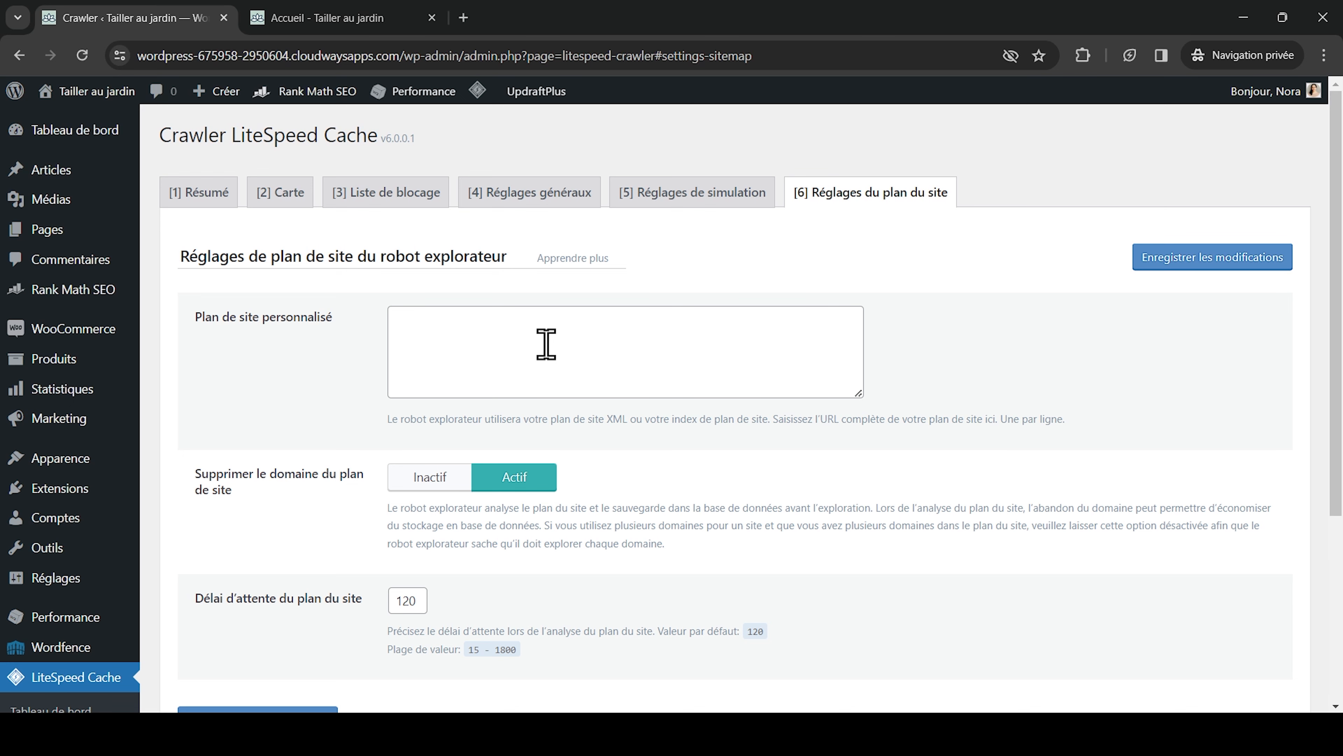
{"action": "scroll", "coordinate": [547, 344], "scroll_direction": "down", "scroll_amount": 2}
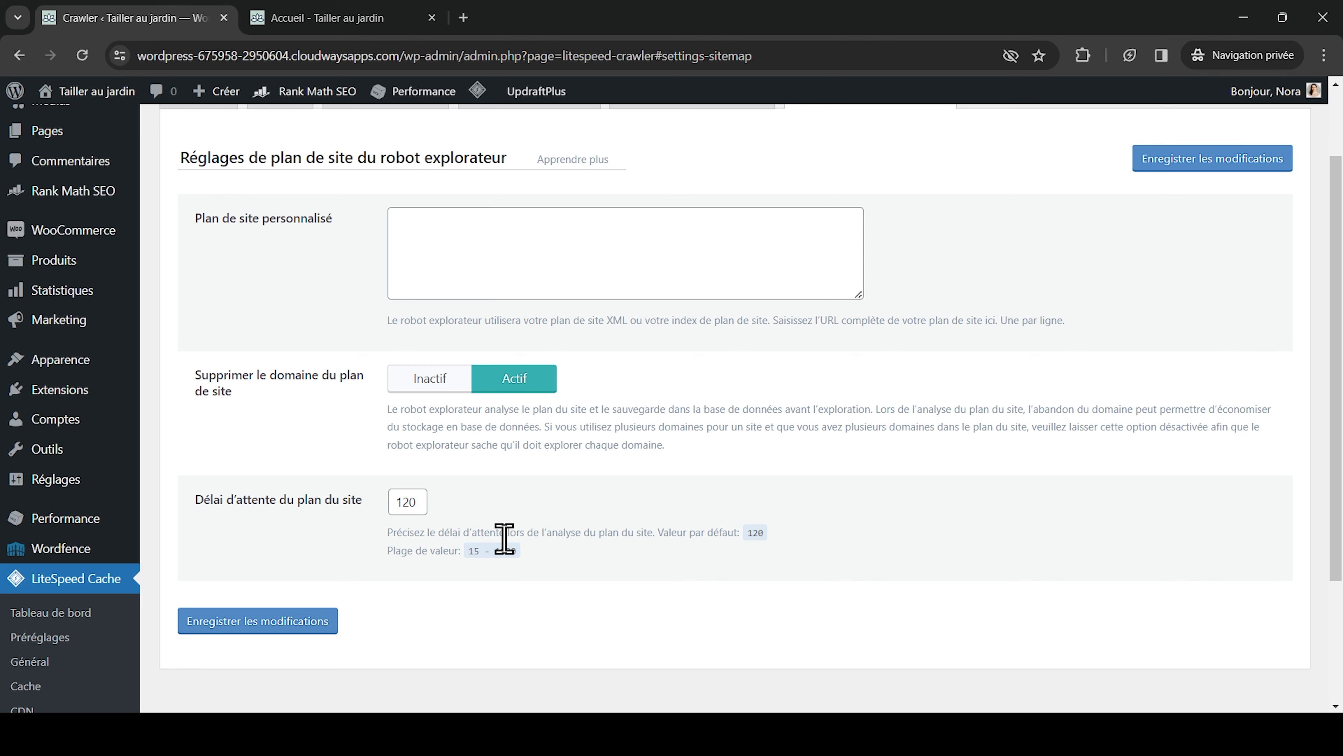
{"action": "scroll", "coordinate": [307, 516], "scroll_direction": "up", "scroll_amount": 2}
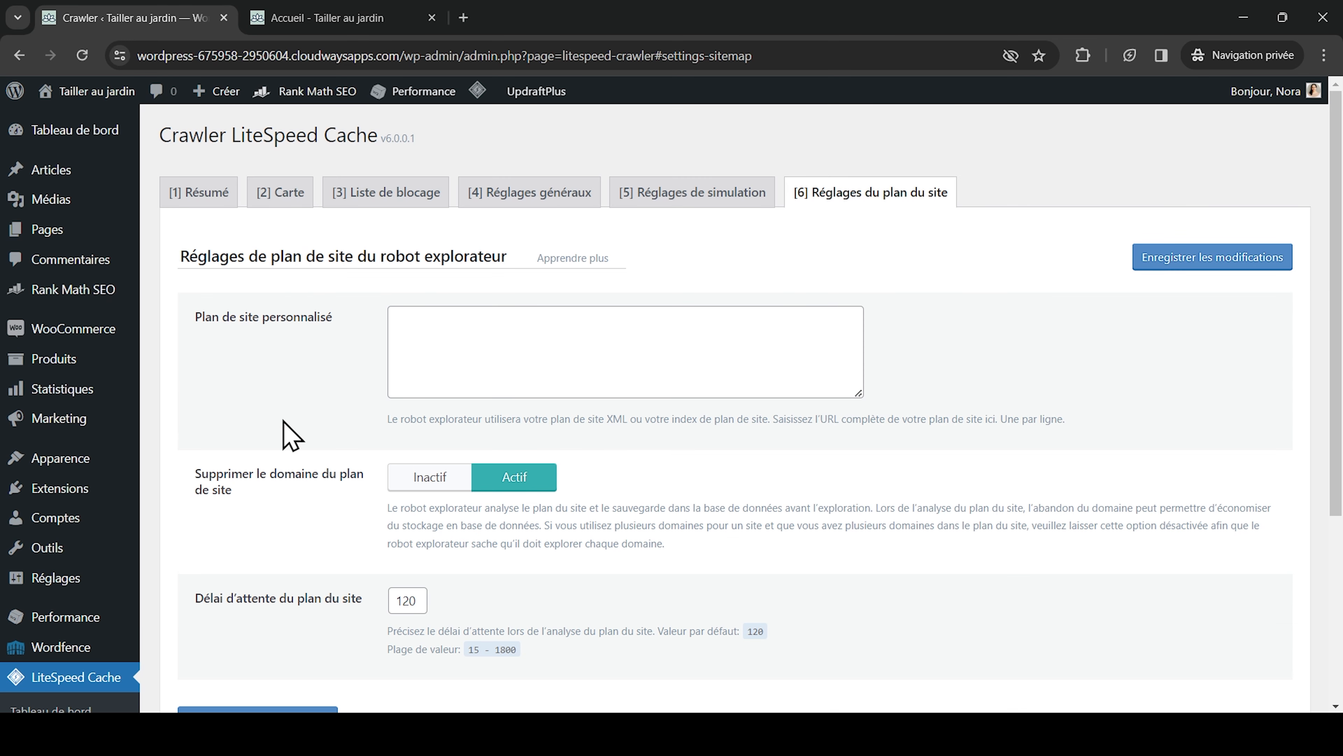
{"action": "scroll", "coordinate": [291, 434], "scroll_direction": "down", "scroll_amount": 5}
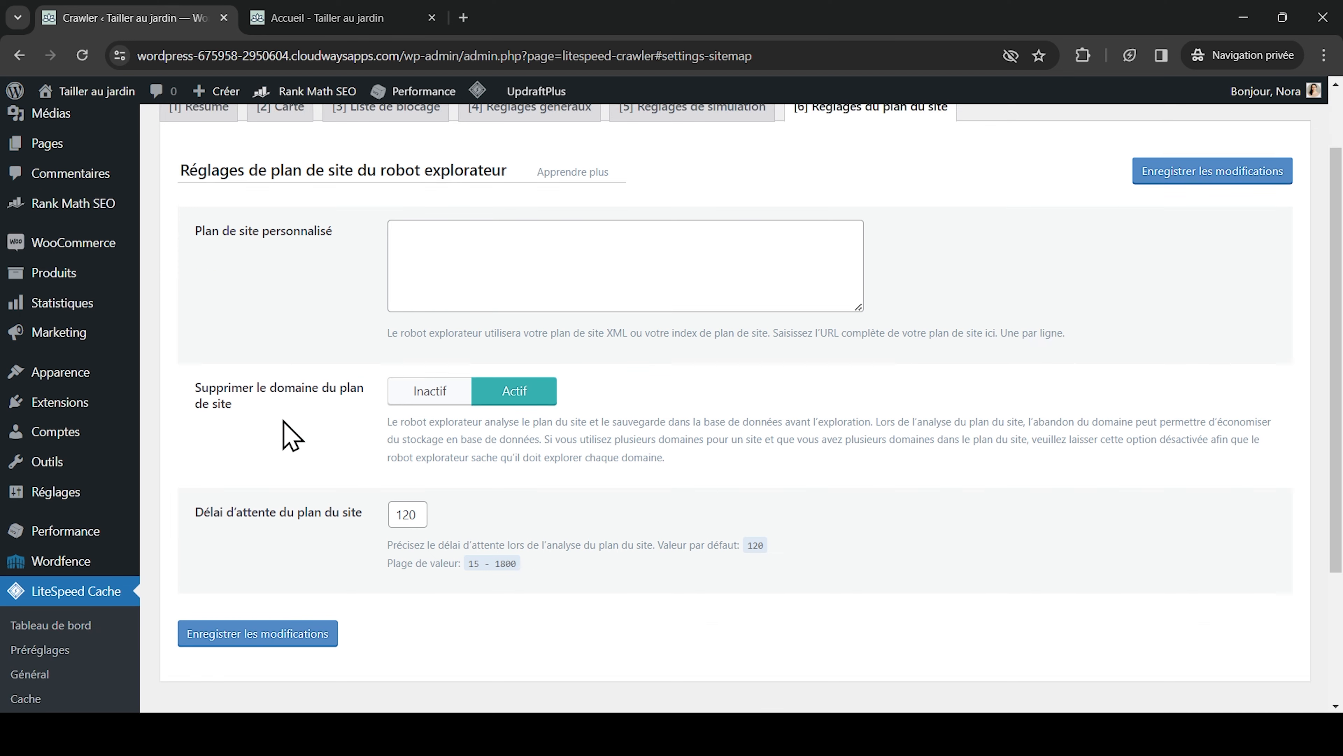
Review the cache purge tools in the Boîte à outils, including Vider tout le cache and the Purger par options.
{"action": "left_click", "coordinate": [69, 662]}
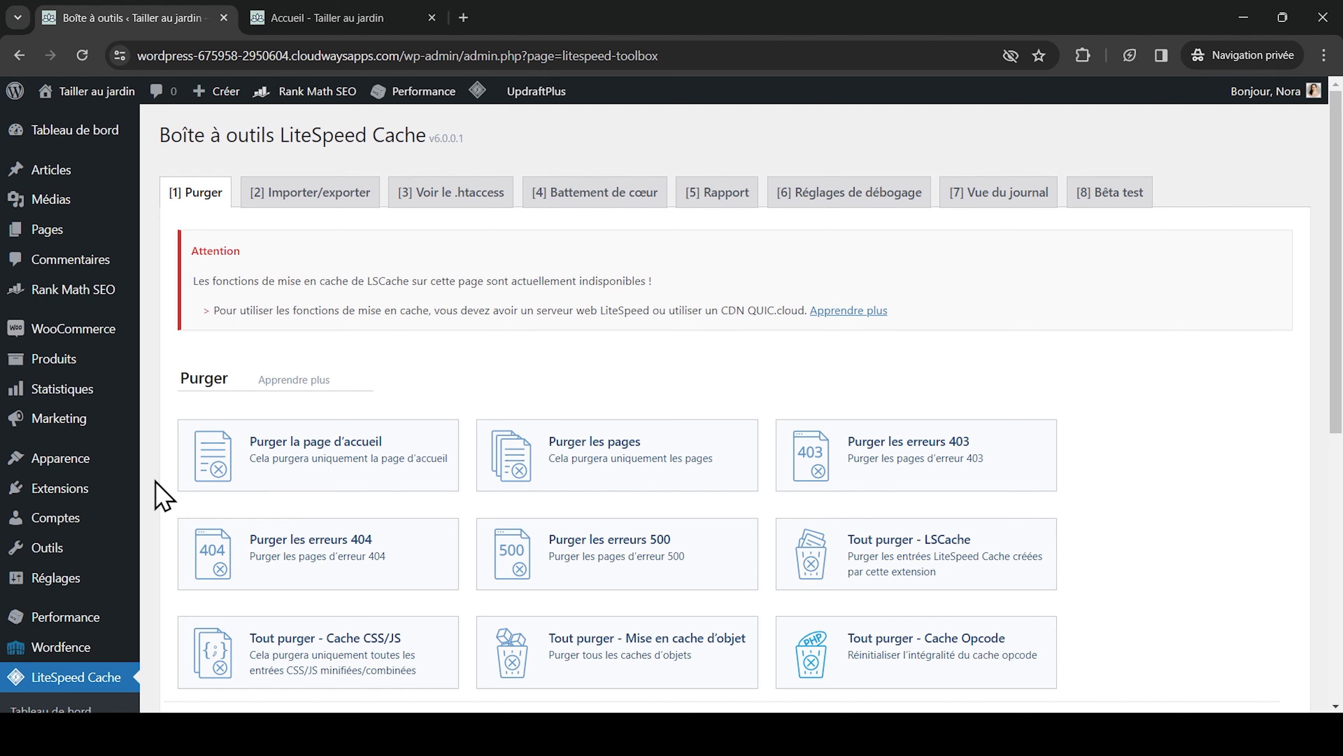
{"action": "scroll", "coordinate": [161, 495], "scroll_direction": "down", "scroll_amount": 5}
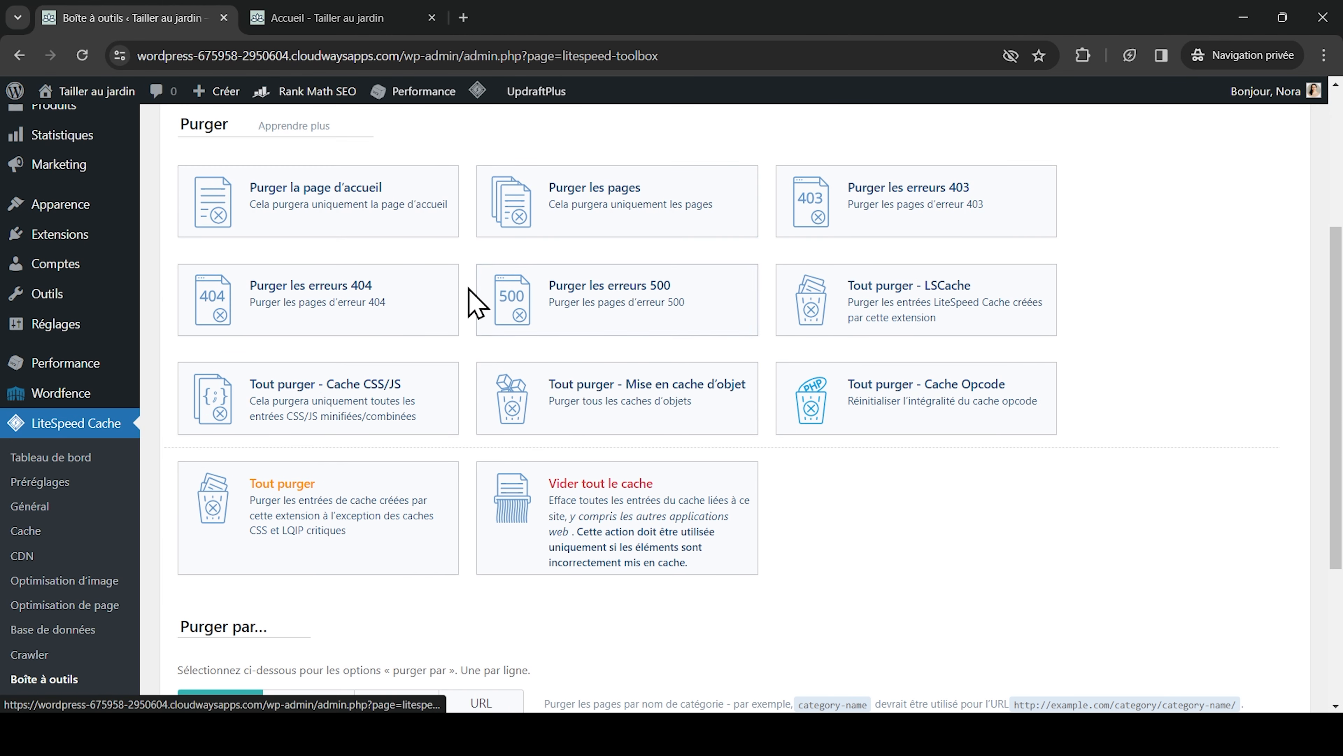
{"action": "mouse_move", "coordinate": [471, 87]}
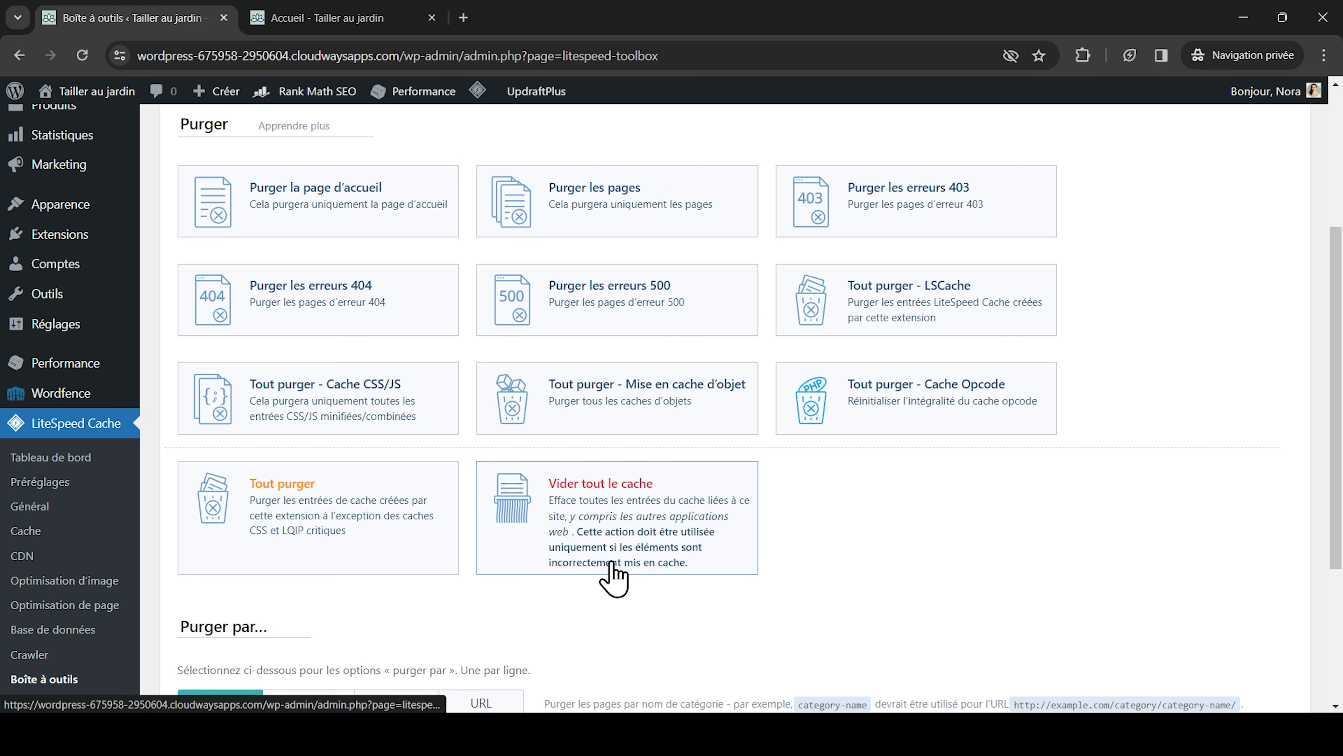
{"action": "scroll", "coordinate": [613, 569], "scroll_direction": "down", "scroll_amount": 5}
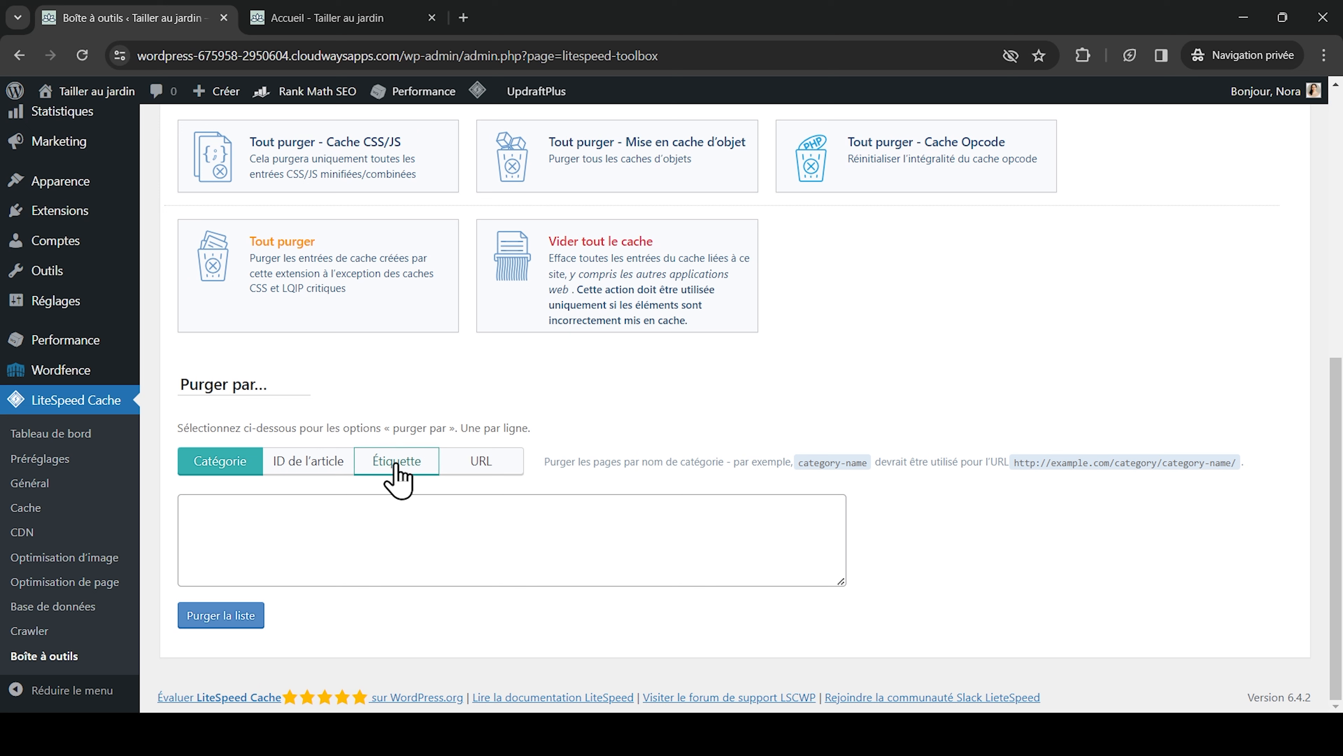
{"action": "left_click", "coordinate": [391, 513]}
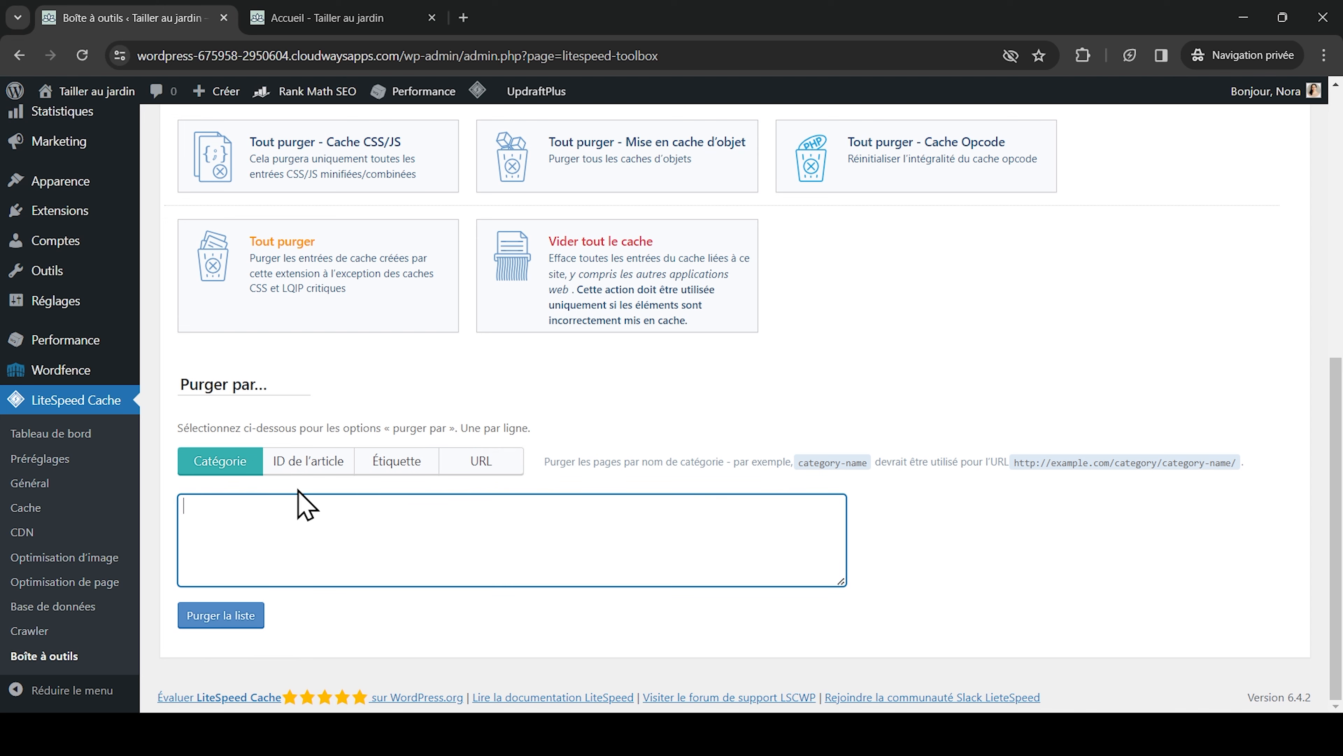
{"action": "scroll", "coordinate": [285, 528], "scroll_direction": "up", "scroll_amount": 5}
{"action": "scroll", "coordinate": [289, 529], "scroll_direction": "up", "scroll_amount": 3}
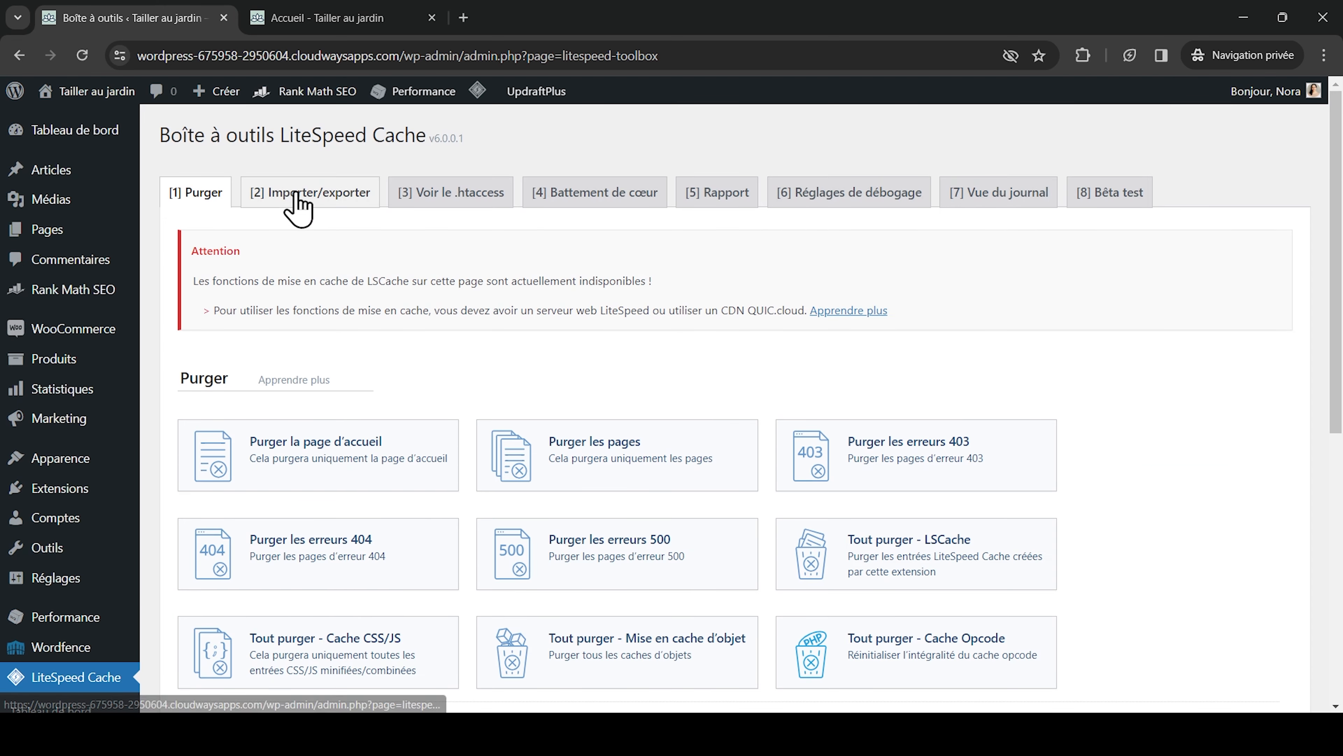
Review the settings export, import and reset tools, and examine the .htaccess paths and current file contents.
{"action": "left_click", "coordinate": [298, 195]}
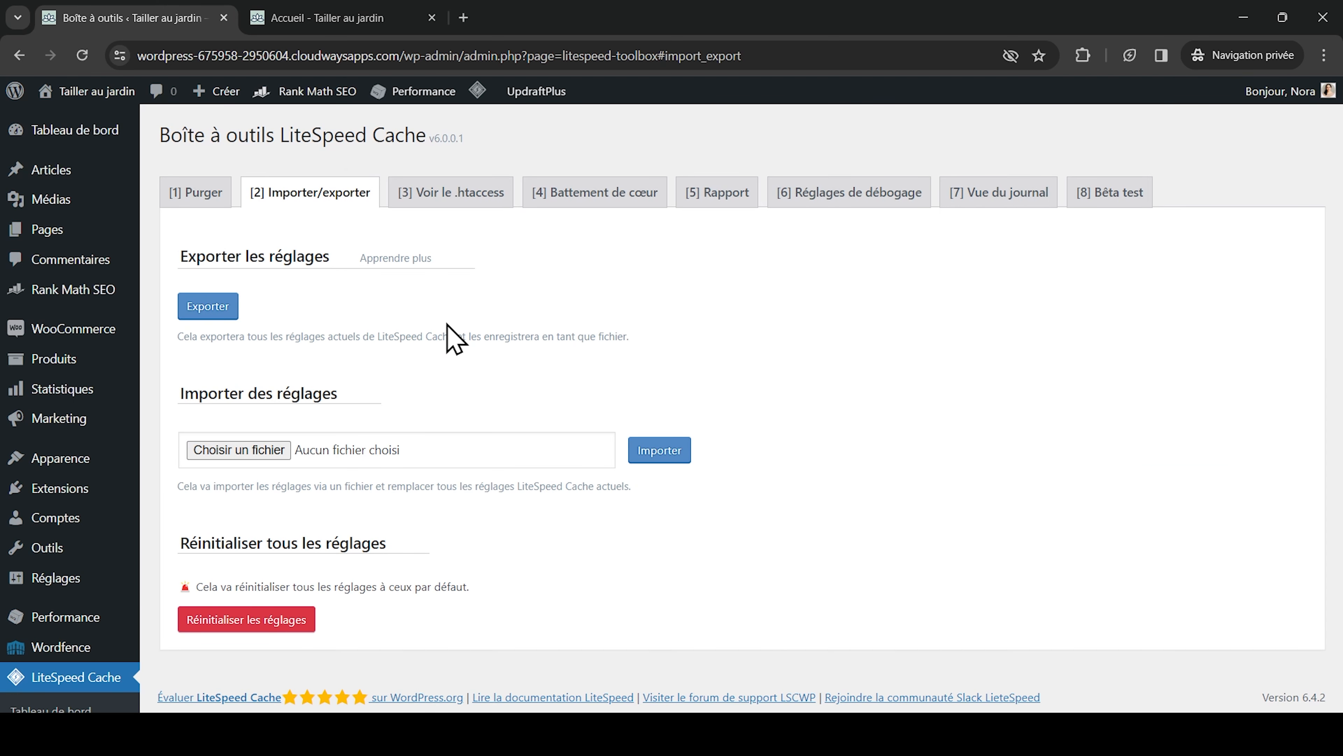
{"action": "left_click", "coordinate": [456, 192]}
{"action": "scroll", "coordinate": [359, 381], "scroll_direction": "down", "scroll_amount": 8}
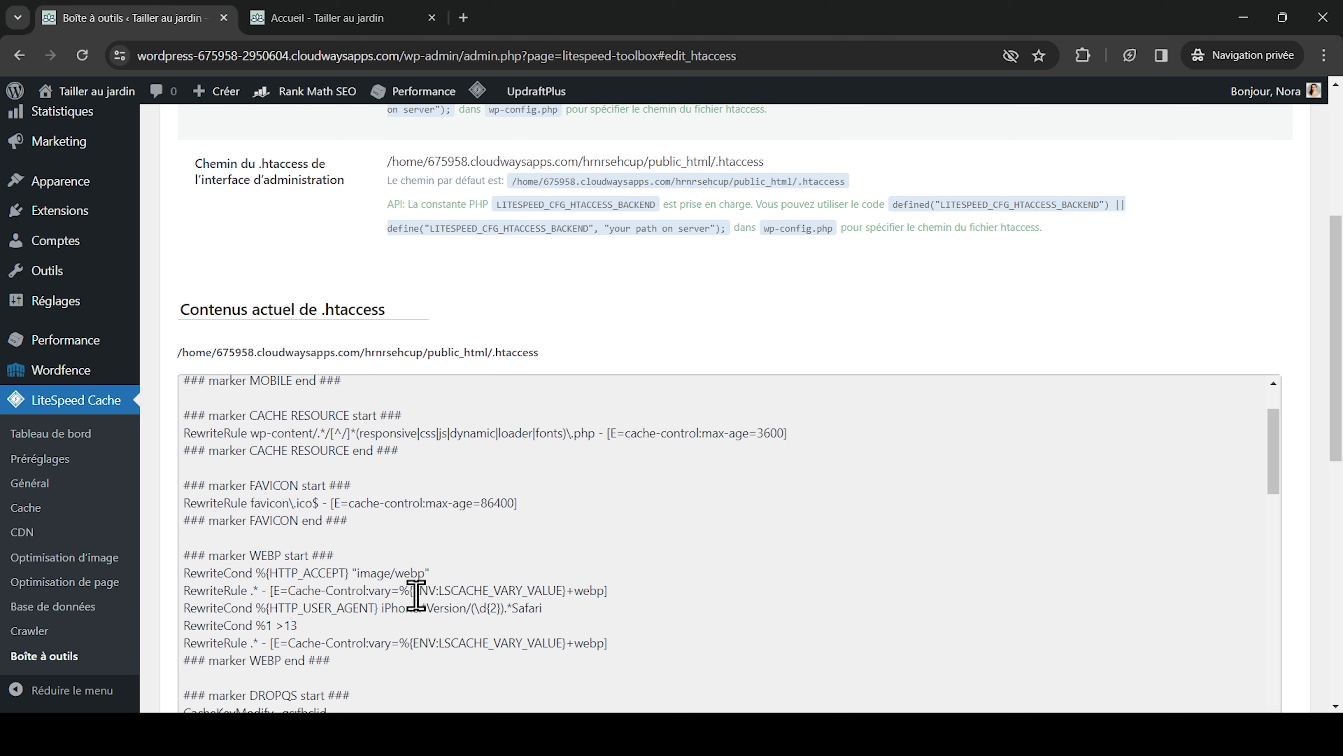
{"action": "scroll", "coordinate": [413, 591], "scroll_direction": "down", "scroll_amount": 3}
{"action": "scroll", "coordinate": [157, 591], "scroll_direction": "down", "scroll_amount": 3}
{"action": "scroll", "coordinate": [372, 258], "scroll_direction": "up", "scroll_amount": 9}
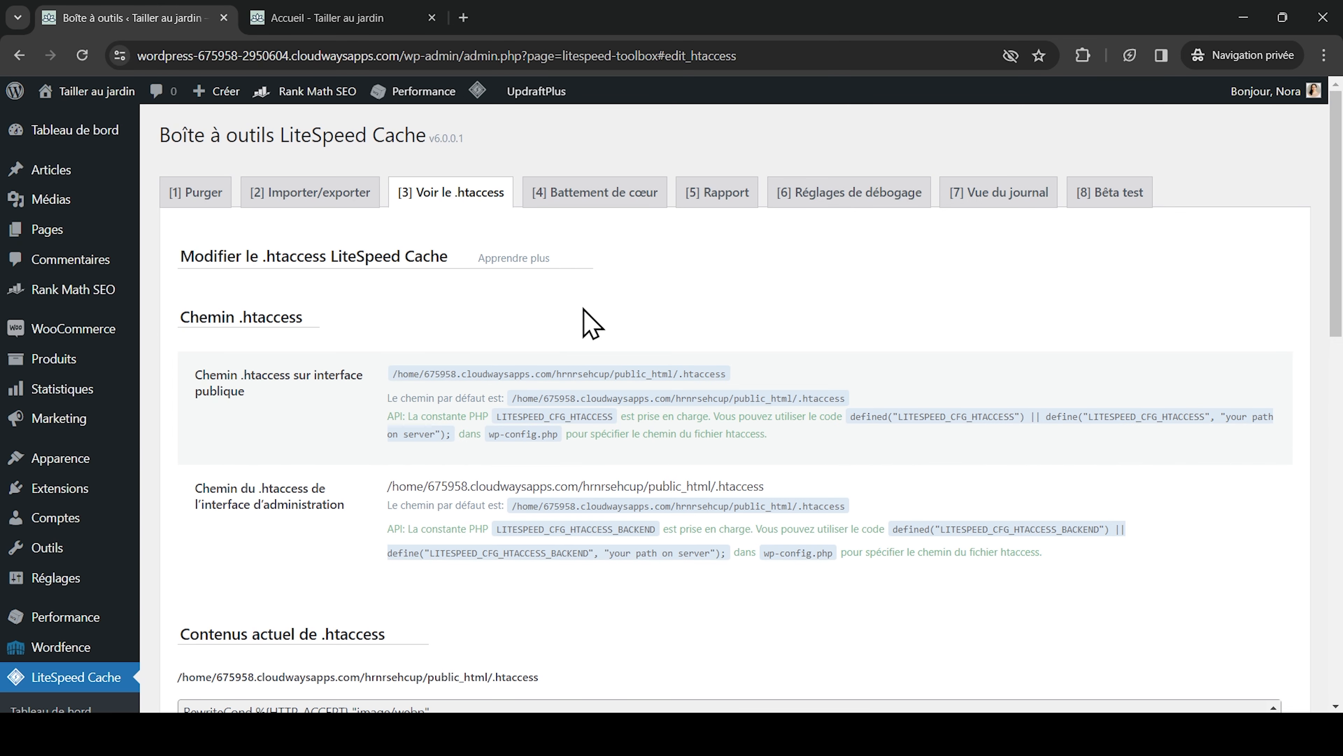
Review the heartbeat control and TTL settings for the public interface, the administration interface and the editor.
{"action": "left_click", "coordinate": [594, 196]}
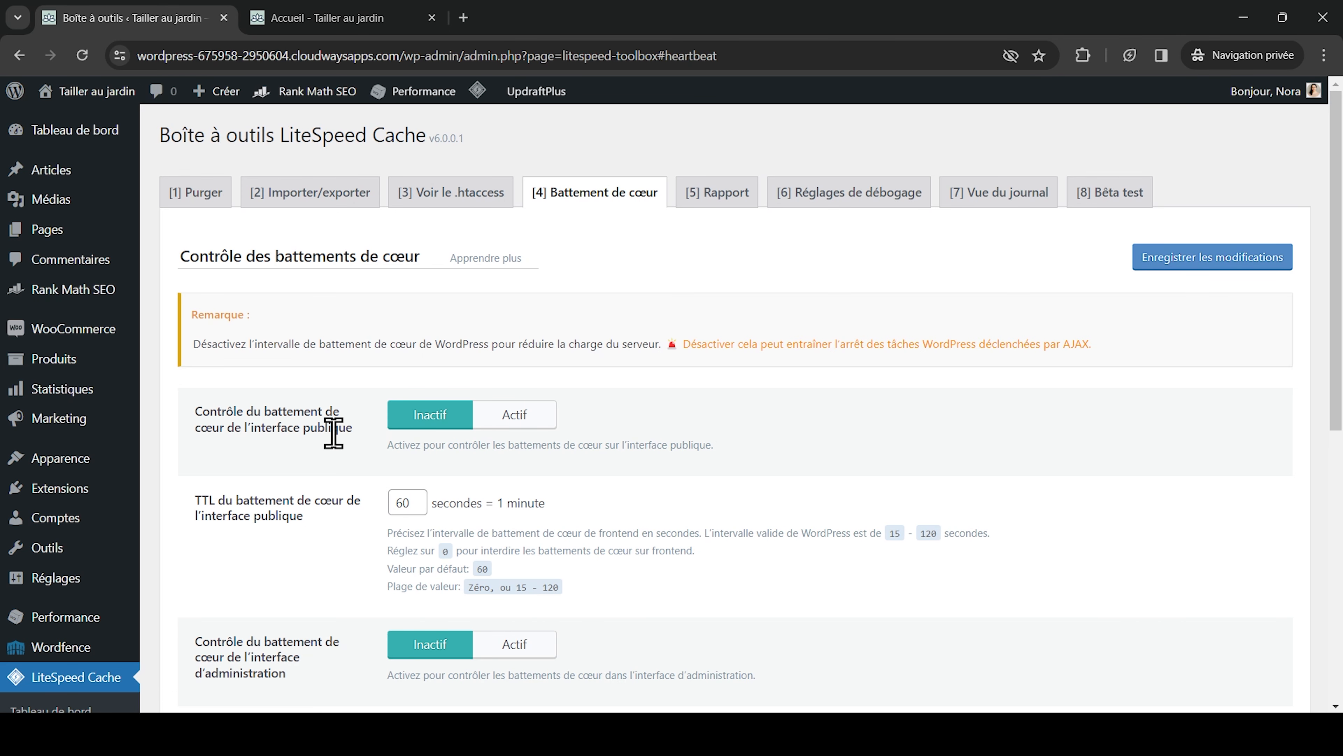
{"action": "scroll", "coordinate": [334, 434], "scroll_direction": "down", "scroll_amount": 6}
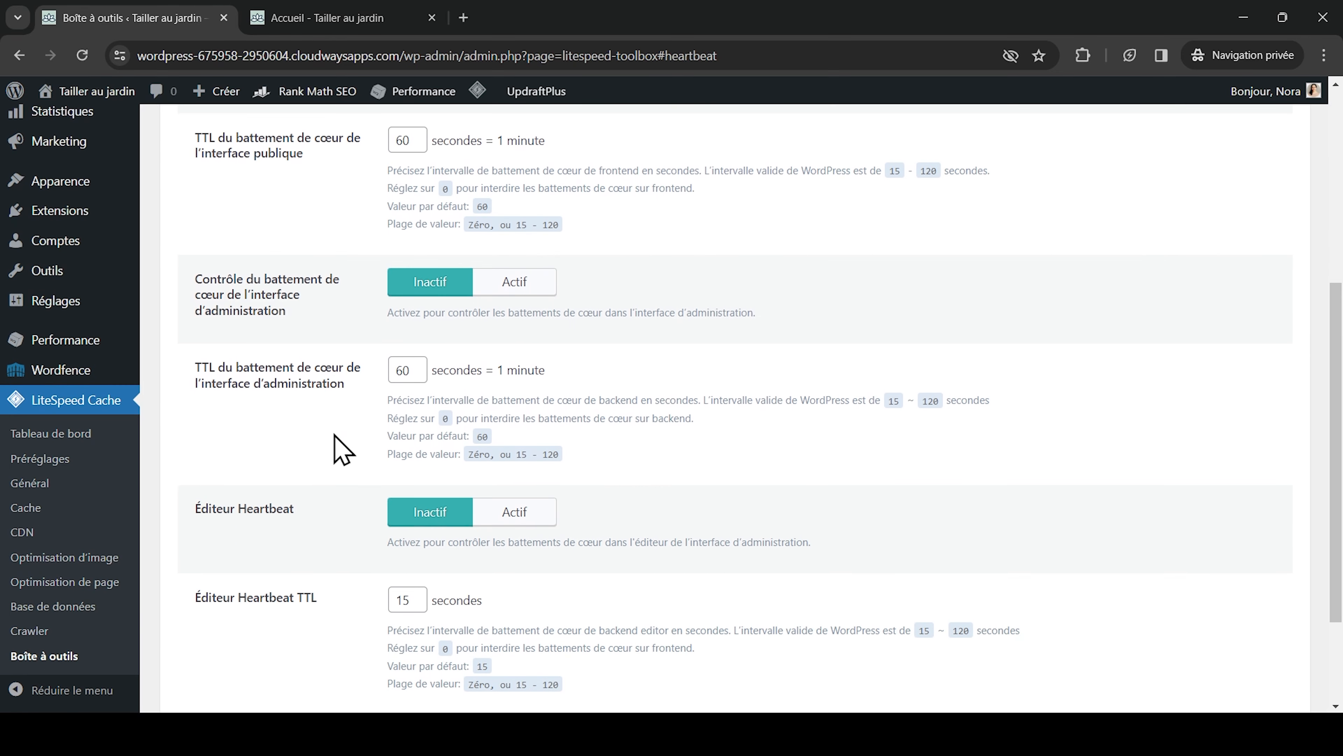
{"action": "scroll", "coordinate": [342, 449], "scroll_direction": "down", "scroll_amount": 2}
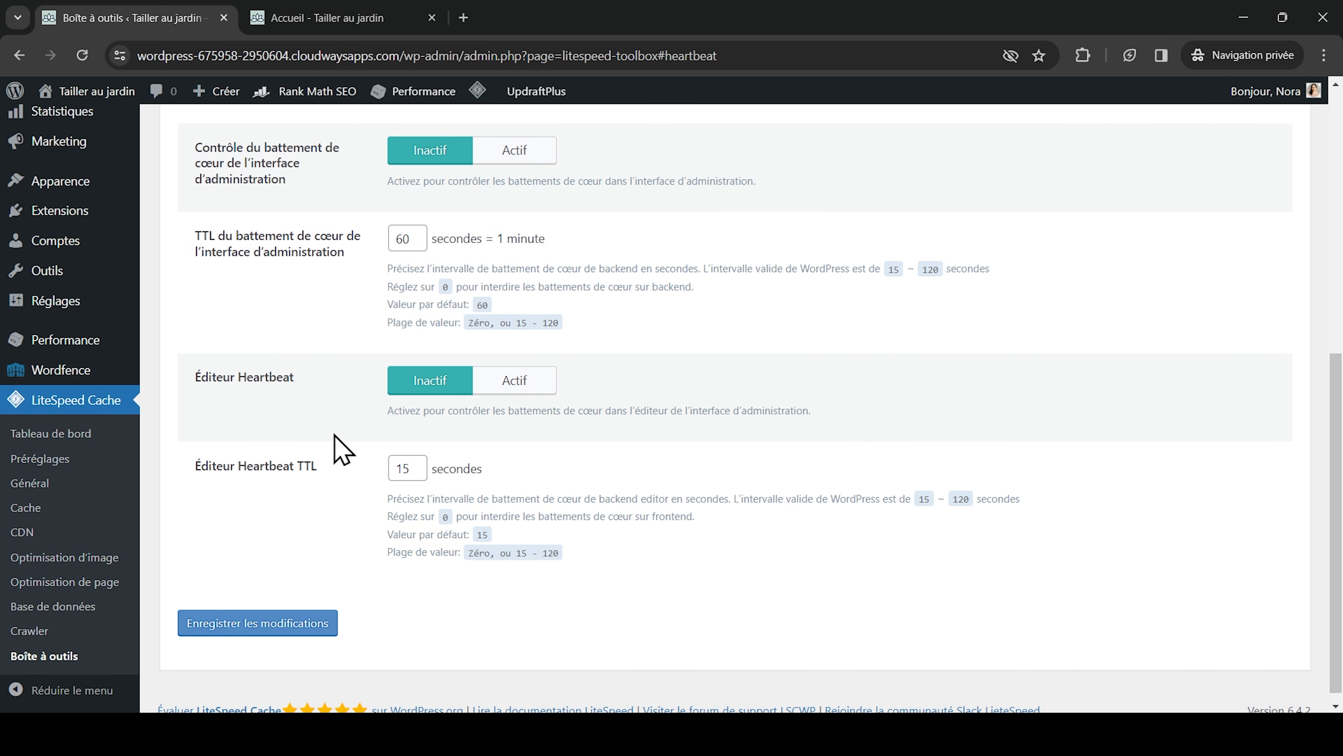
{"action": "scroll", "coordinate": [341, 449], "scroll_direction": "up", "scroll_amount": 8}
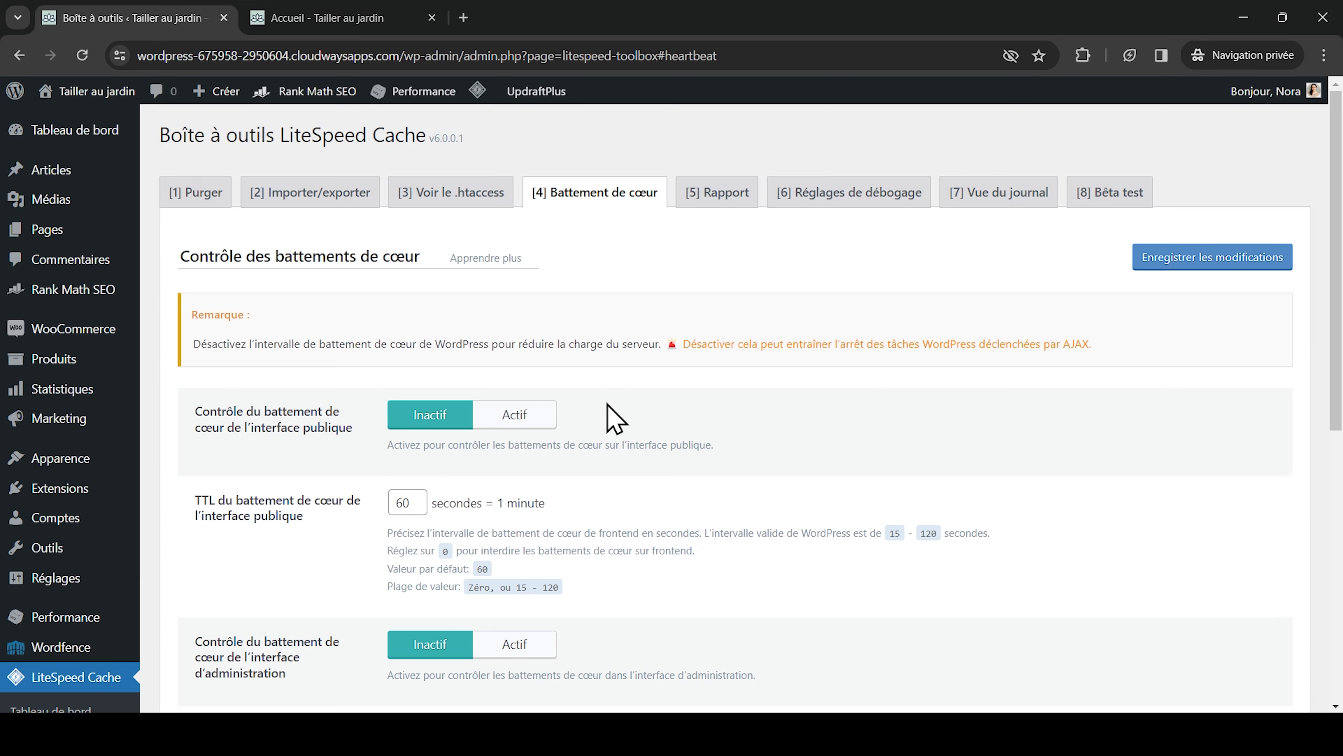
{"action": "scroll", "coordinate": [608, 410], "scroll_direction": "down", "scroll_amount": 3}
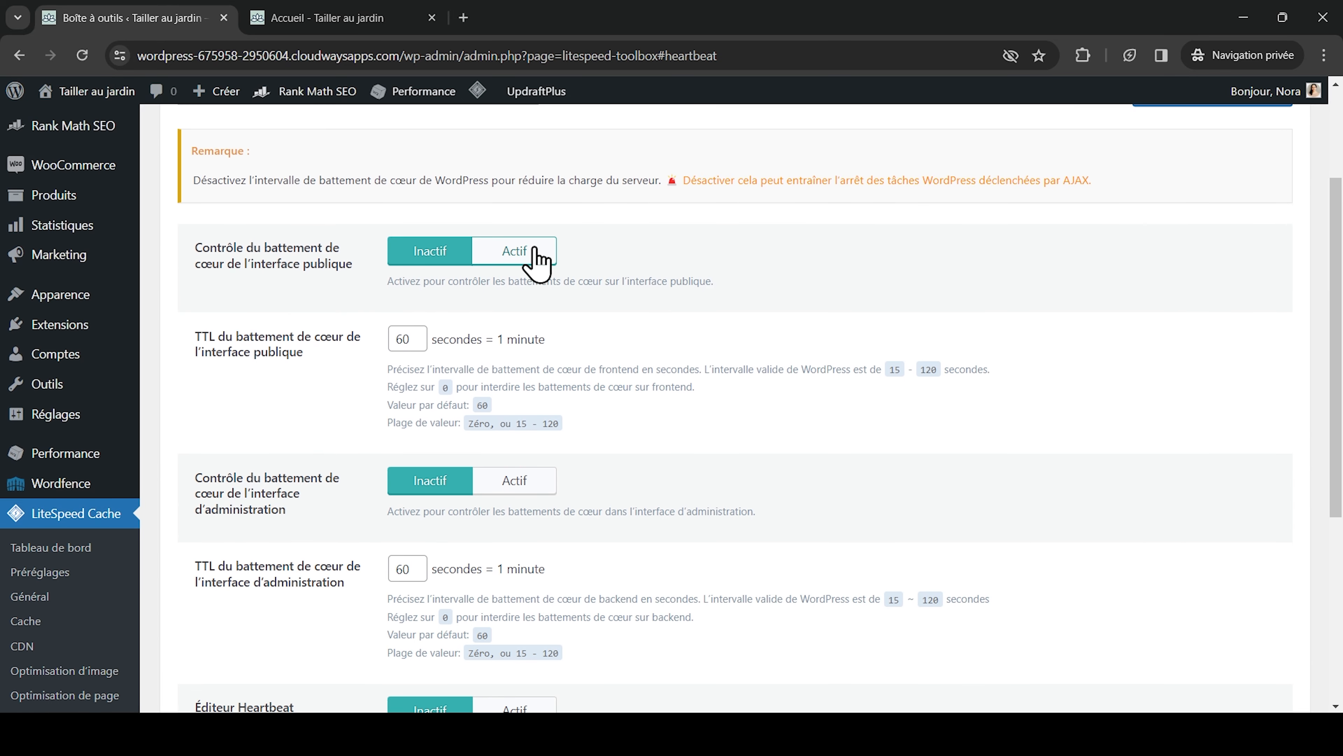
{"action": "scroll", "coordinate": [535, 254], "scroll_direction": "down", "scroll_amount": 2}
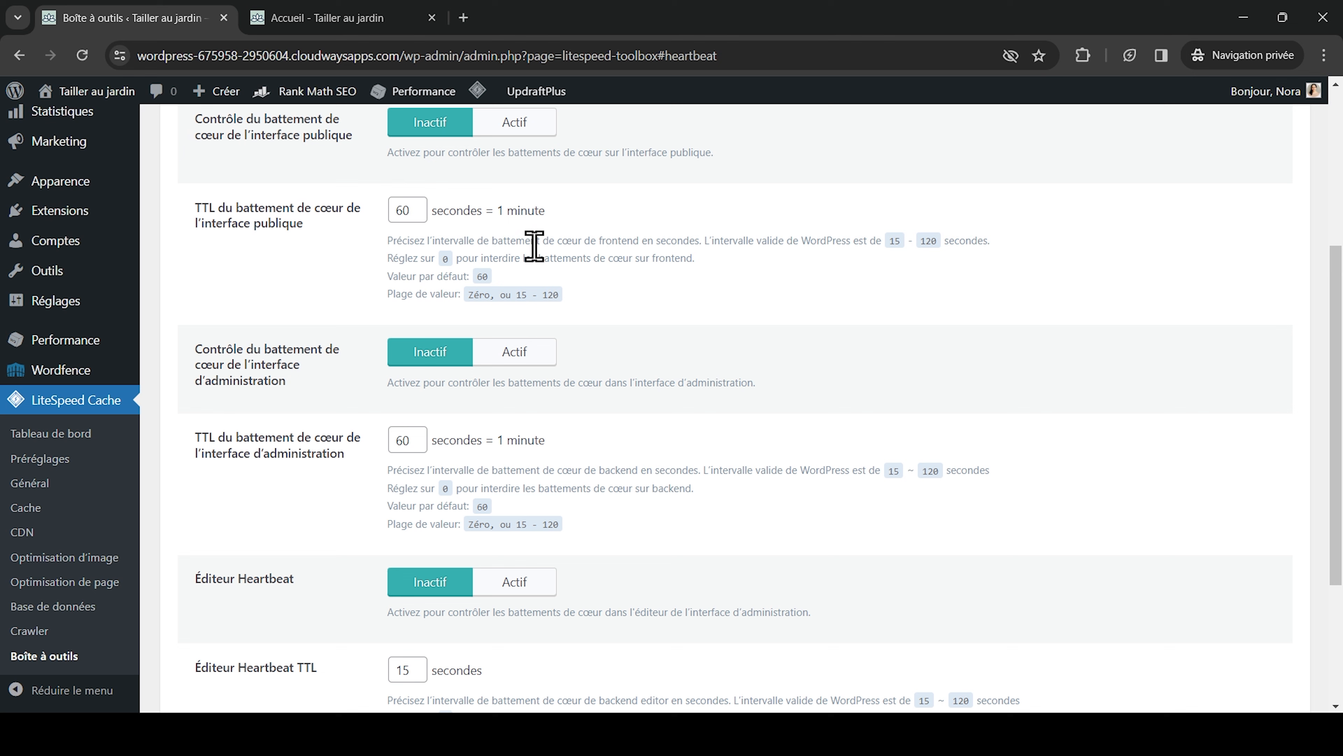
{"action": "scroll", "coordinate": [443, 272], "scroll_direction": "down", "scroll_amount": 1}
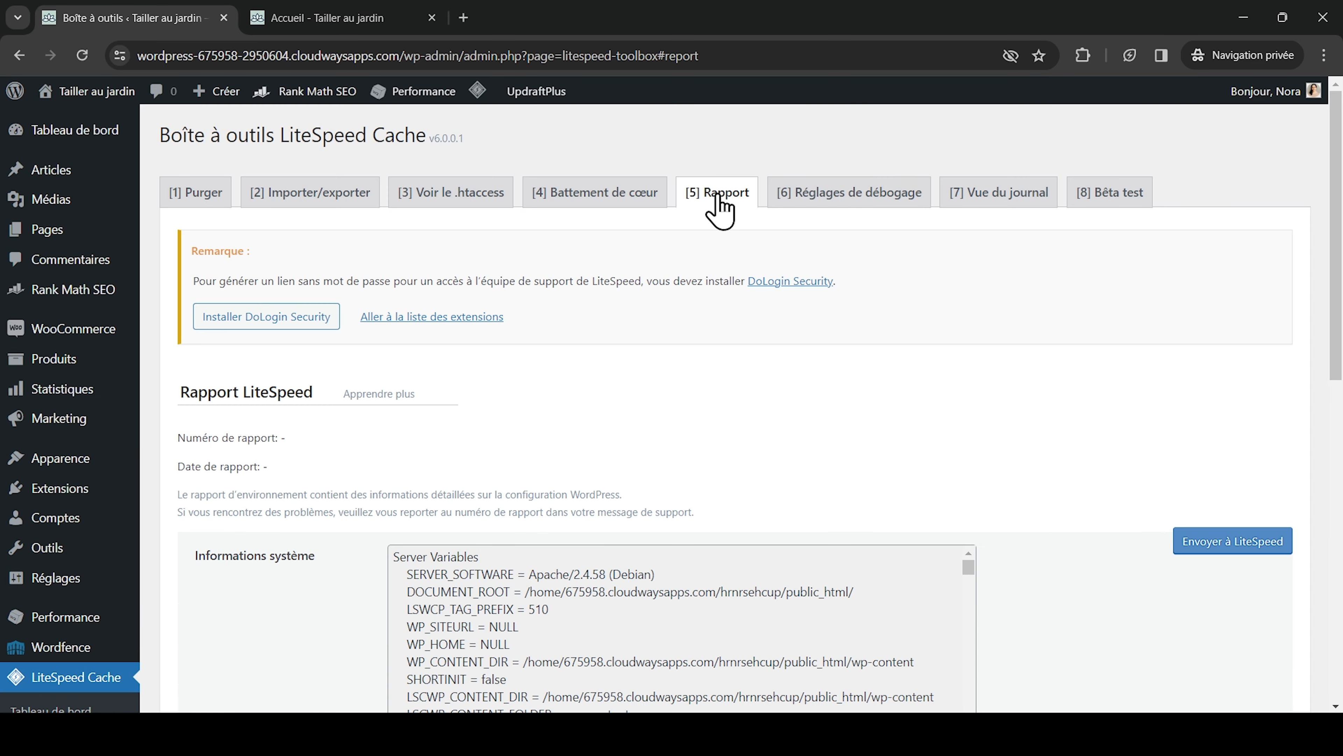
Review the LiteSpeed report's system information, passwordless link and remarks fields, and open the Réglages de débogage.
{"action": "scroll", "coordinate": [1082, 466], "scroll_direction": "down", "scroll_amount": 6}
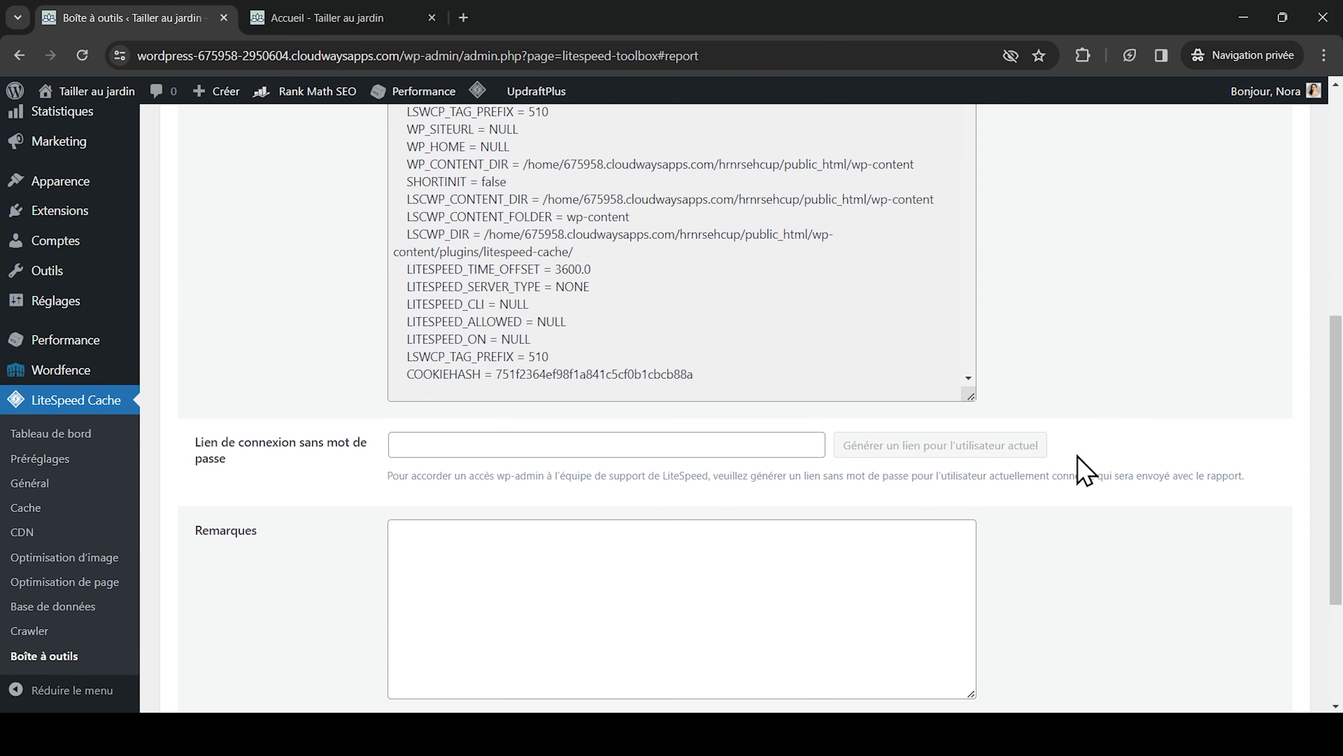
{"action": "scroll", "coordinate": [1082, 468], "scroll_direction": "down", "scroll_amount": 4}
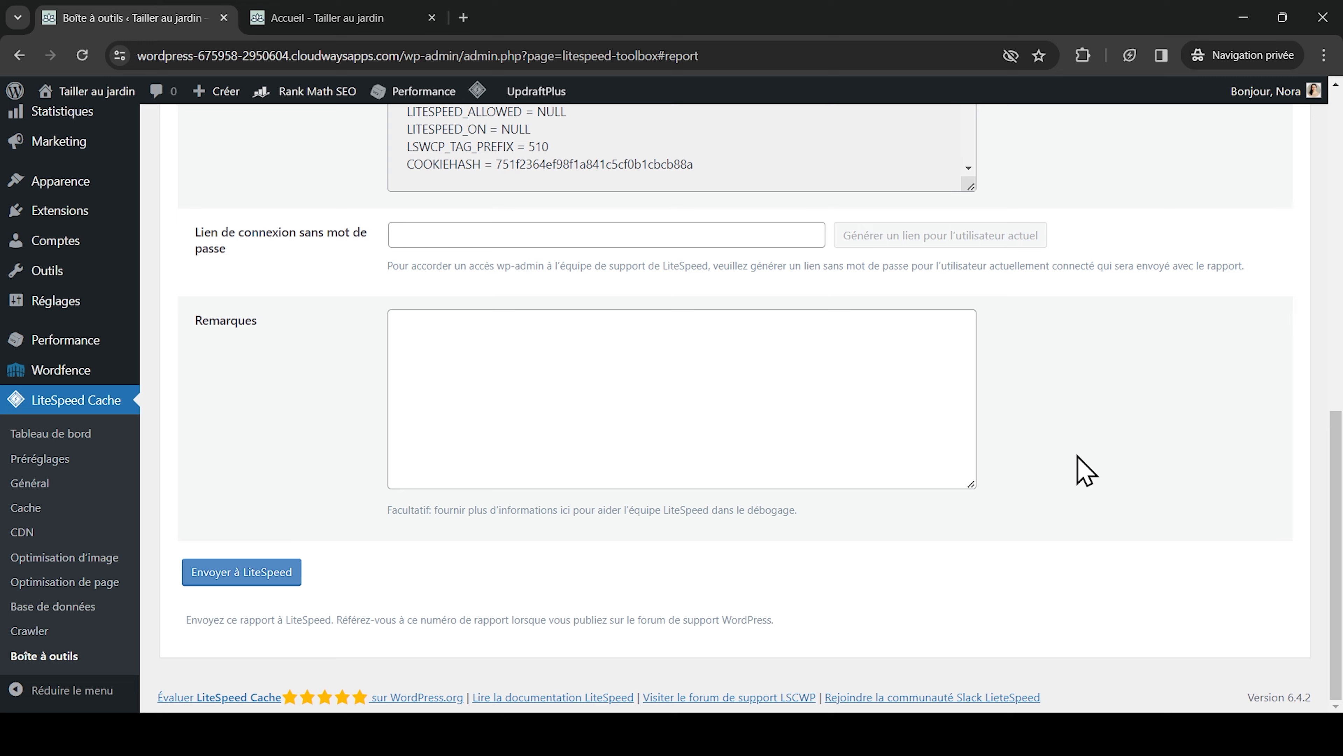
{"action": "scroll", "coordinate": [1084, 469], "scroll_direction": "up", "scroll_amount": 10}
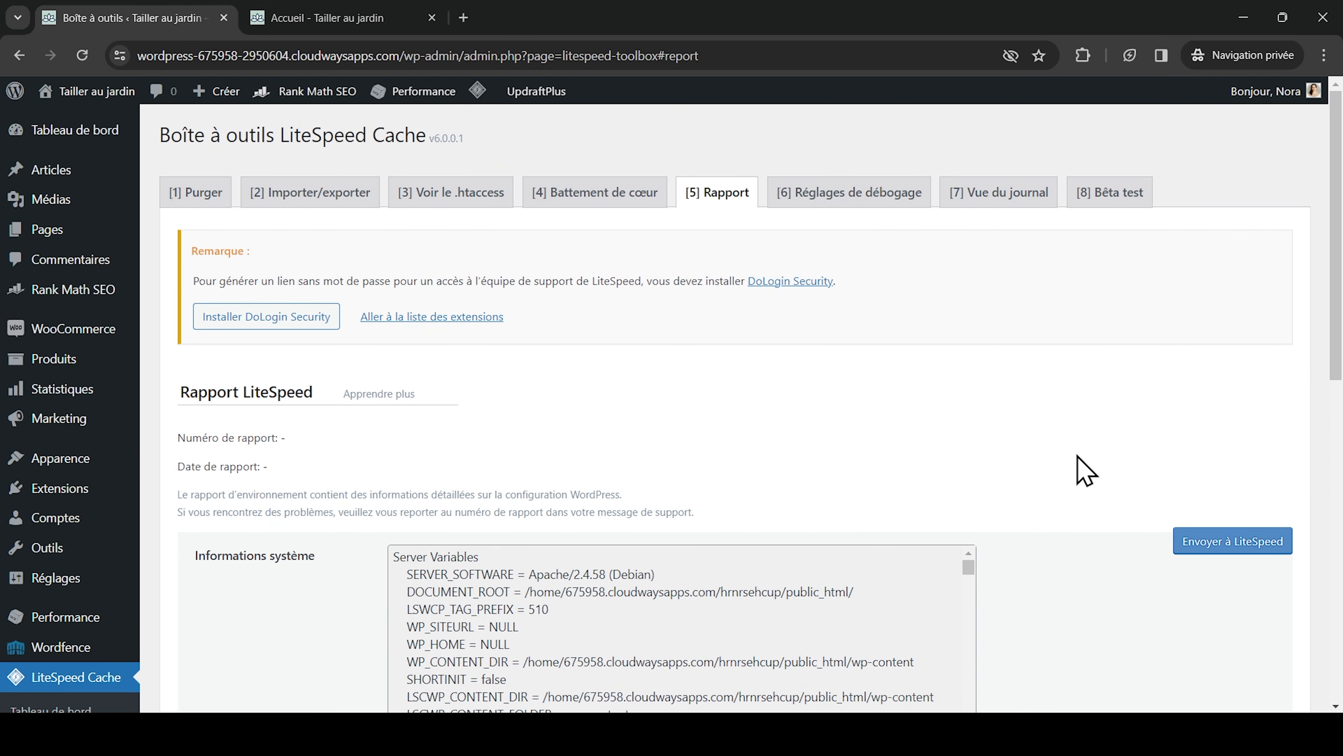
{"action": "left_click", "coordinate": [822, 195]}
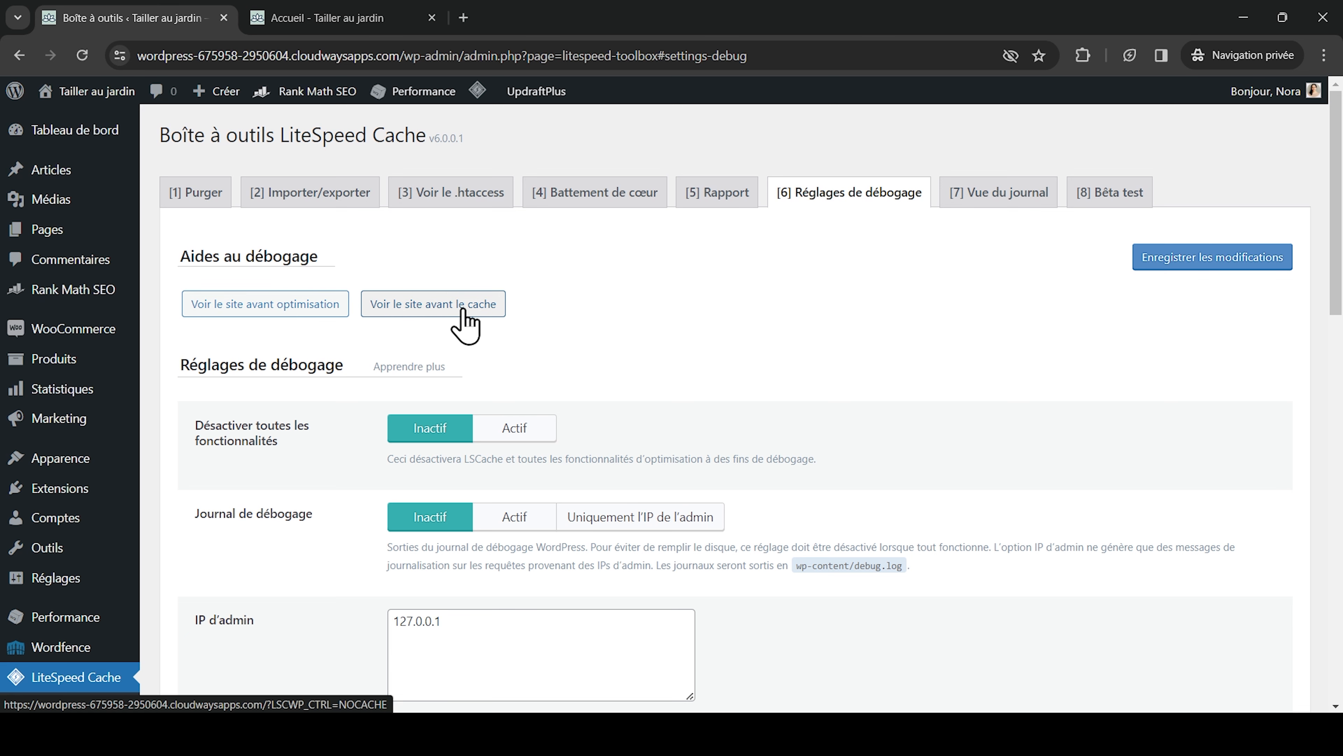
Review the Réglages de débogage, from disabling all features and the debug log through admin IP, log size, cookies, URL and string exclusions.
{"action": "scroll", "coordinate": [725, 318], "scroll_direction": "down", "scroll_amount": 3}
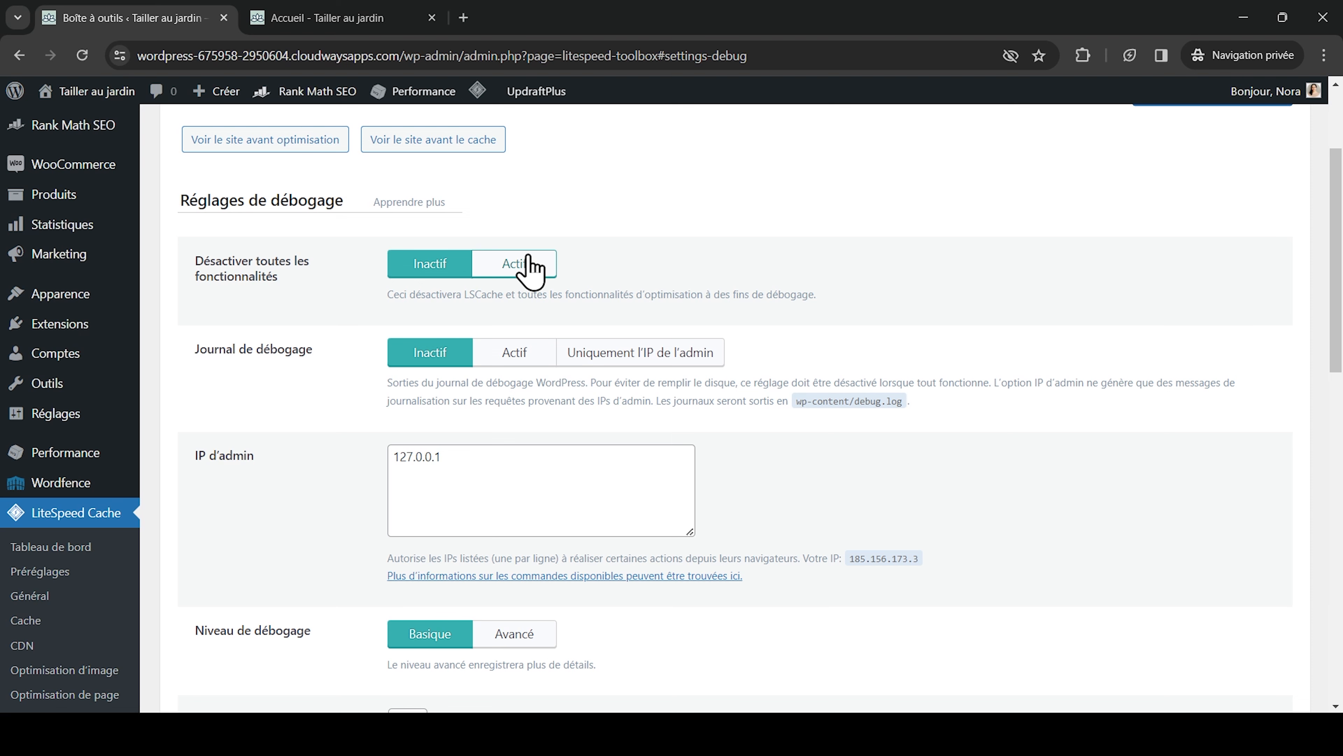
{"action": "scroll", "coordinate": [529, 270], "scroll_direction": "down", "scroll_amount": 1}
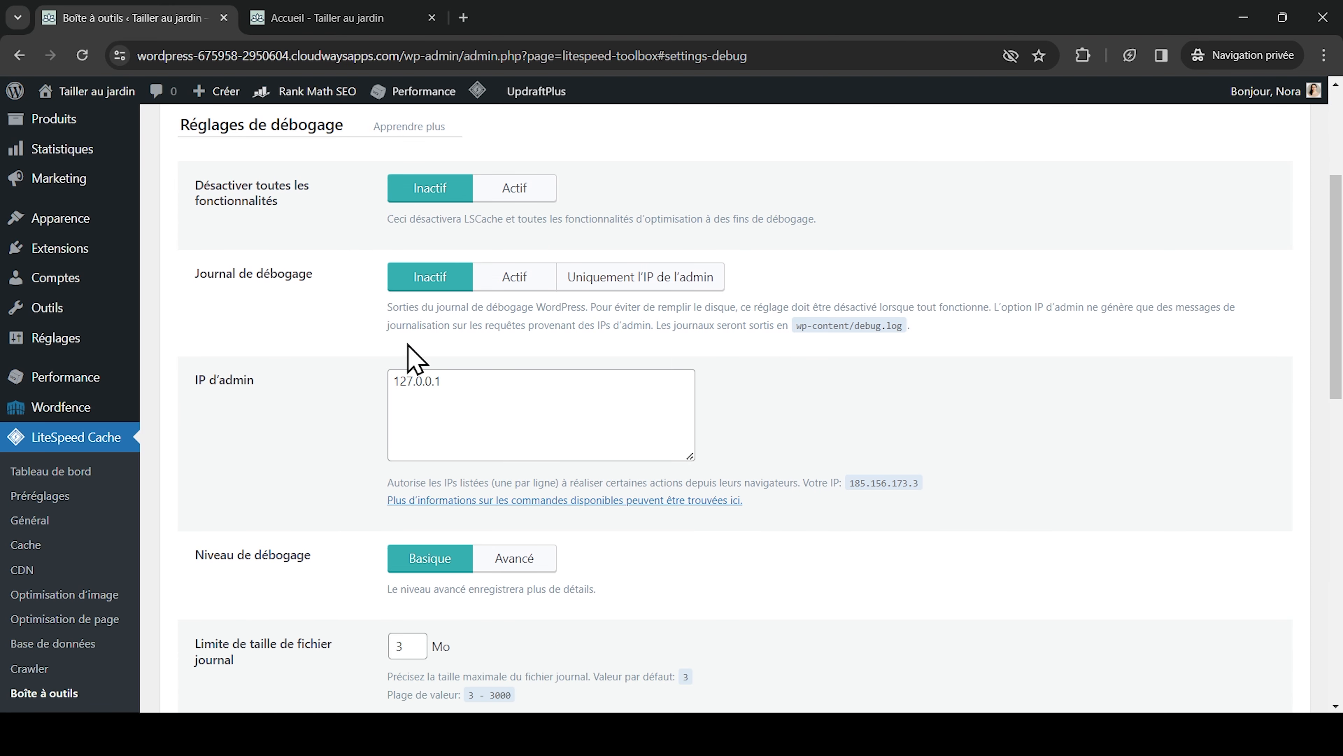
{"action": "scroll", "coordinate": [485, 324], "scroll_direction": "down", "scroll_amount": 1}
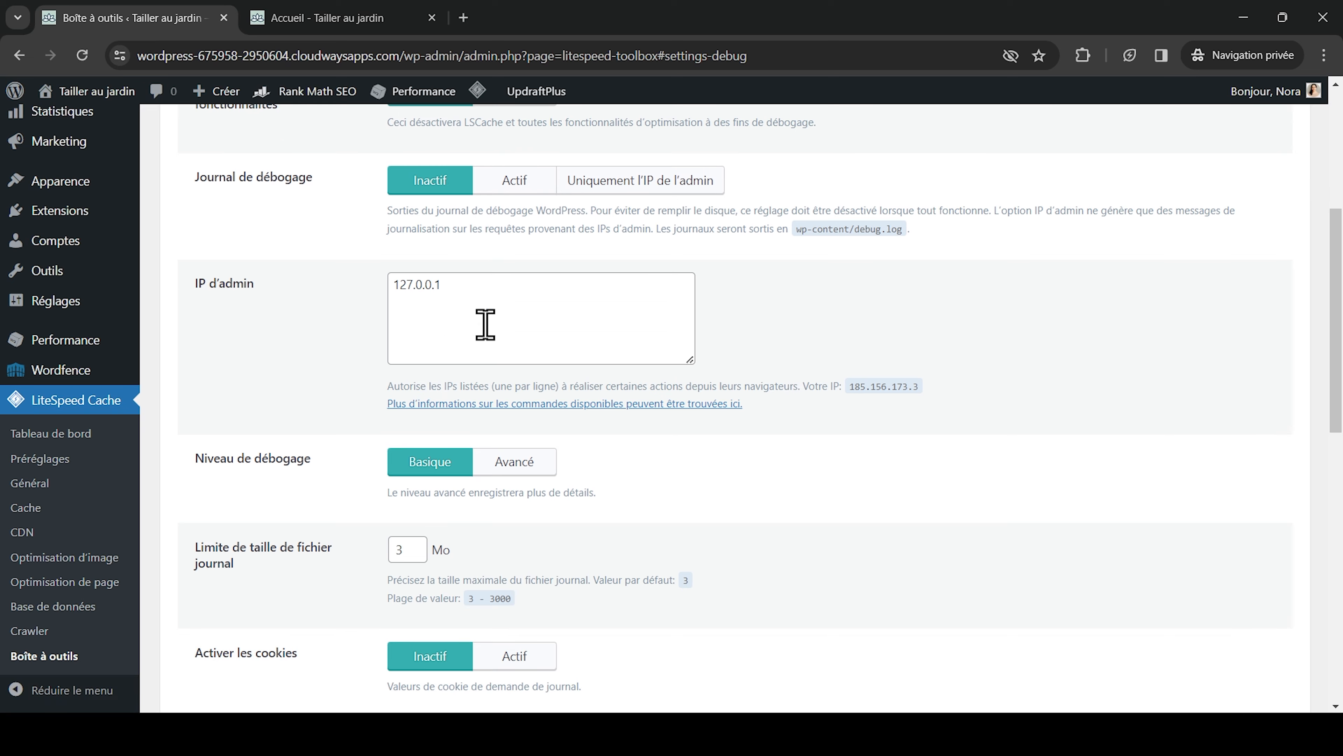
{"action": "scroll", "coordinate": [339, 357], "scroll_direction": "down", "scroll_amount": 2}
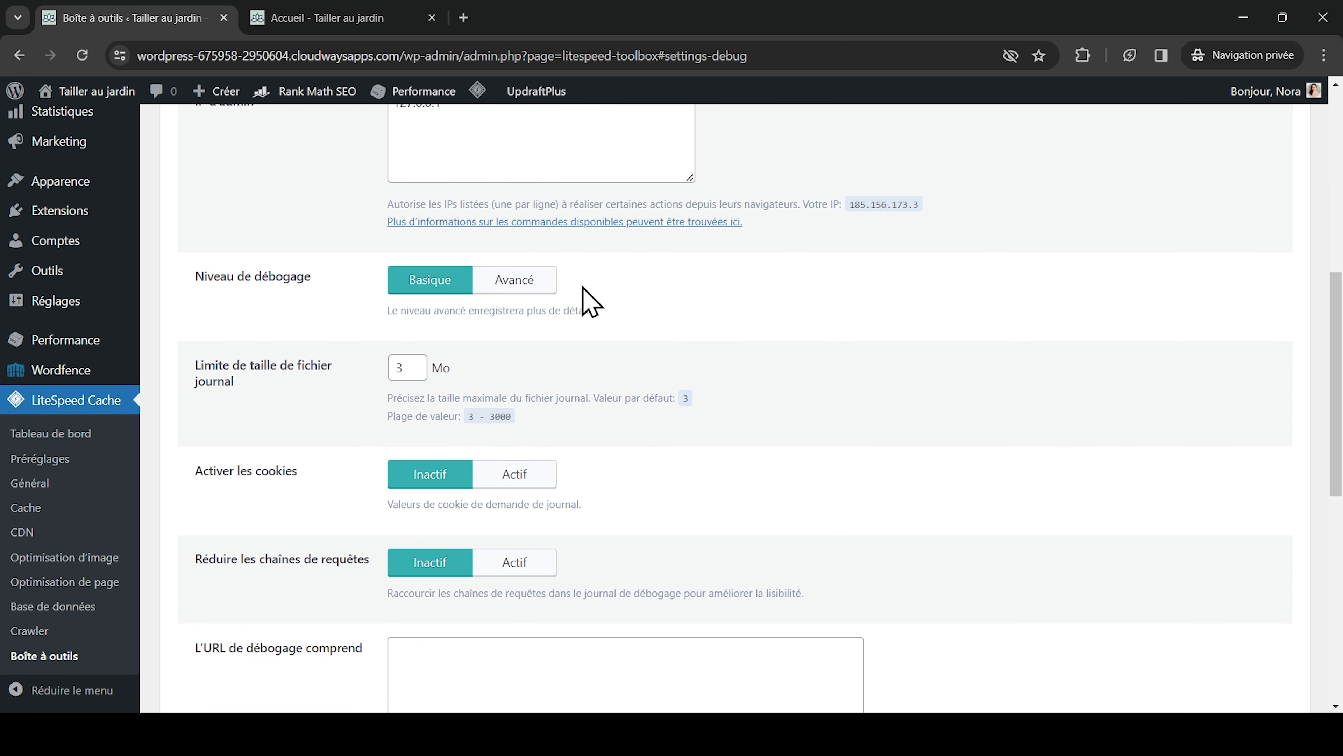
{"action": "scroll", "coordinate": [590, 302], "scroll_direction": "down", "scroll_amount": 2}
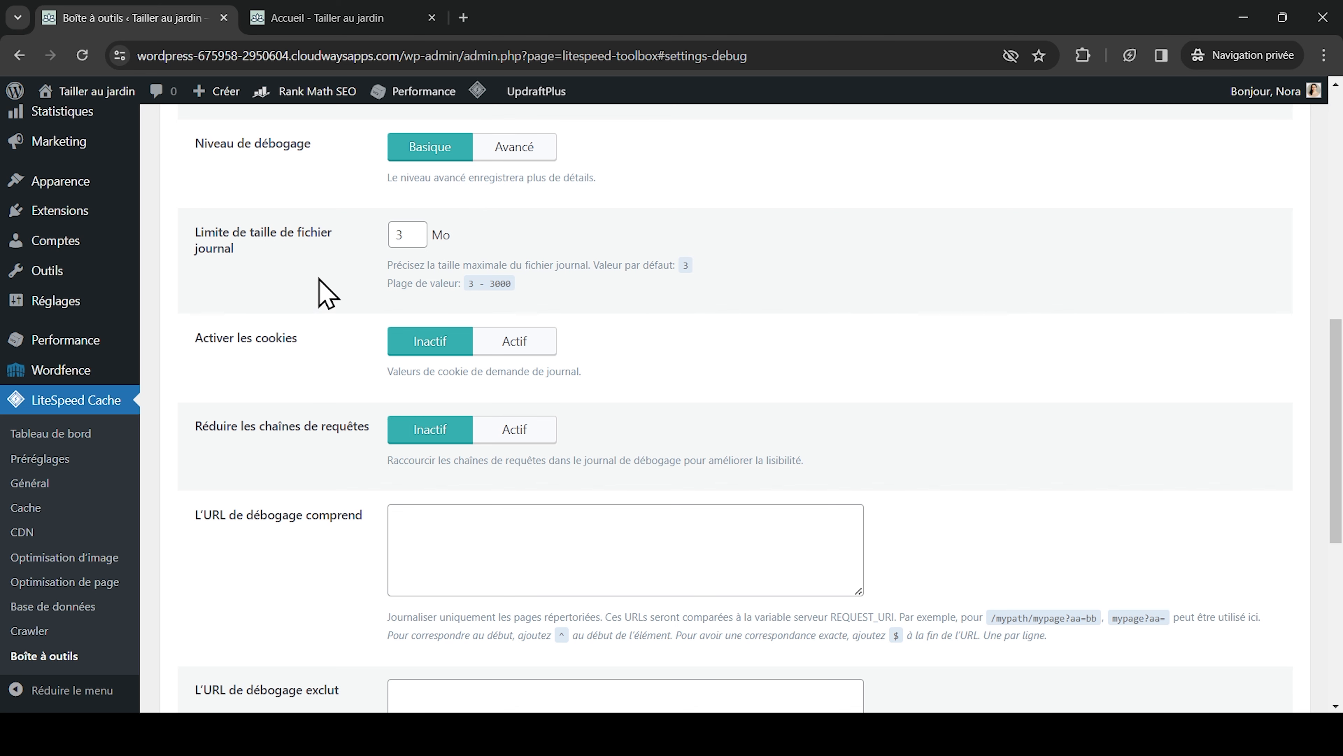
{"action": "scroll", "coordinate": [579, 204], "scroll_direction": "down", "scroll_amount": 2}
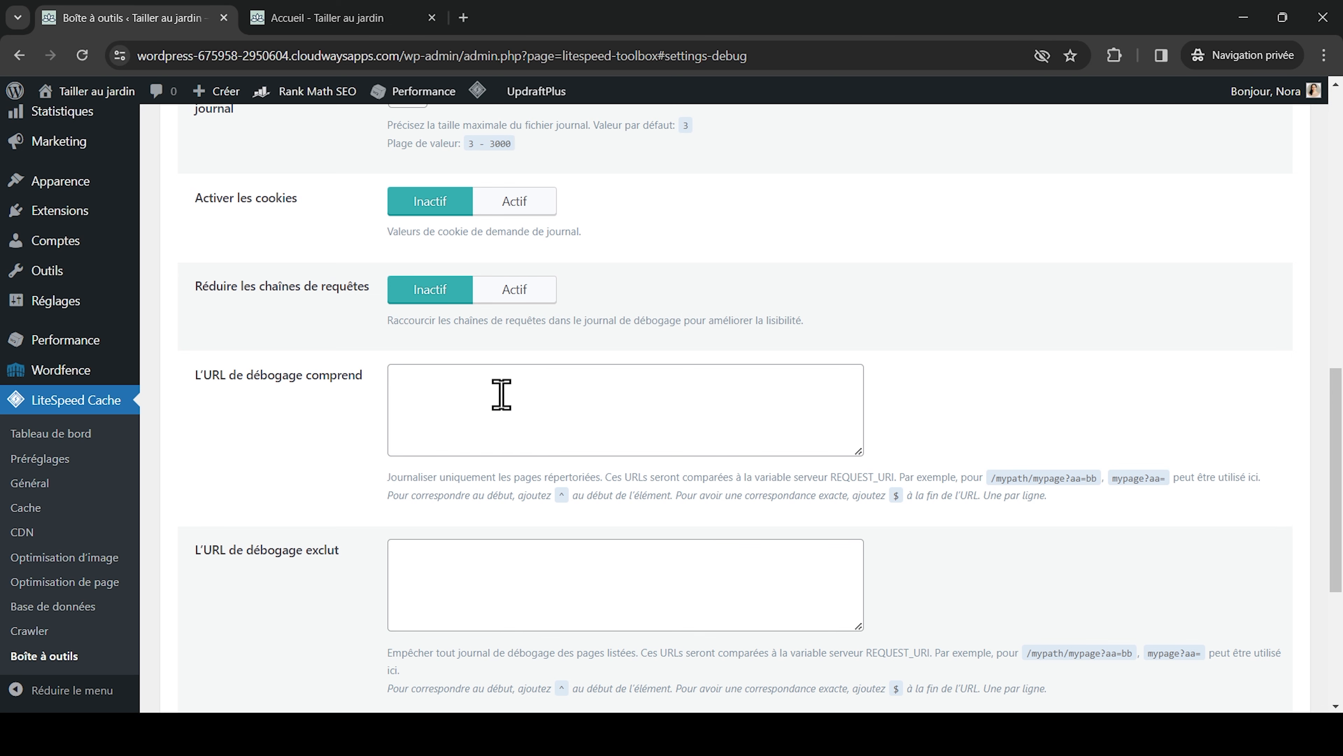
{"action": "scroll", "coordinate": [501, 394], "scroll_direction": "down", "scroll_amount": 5}
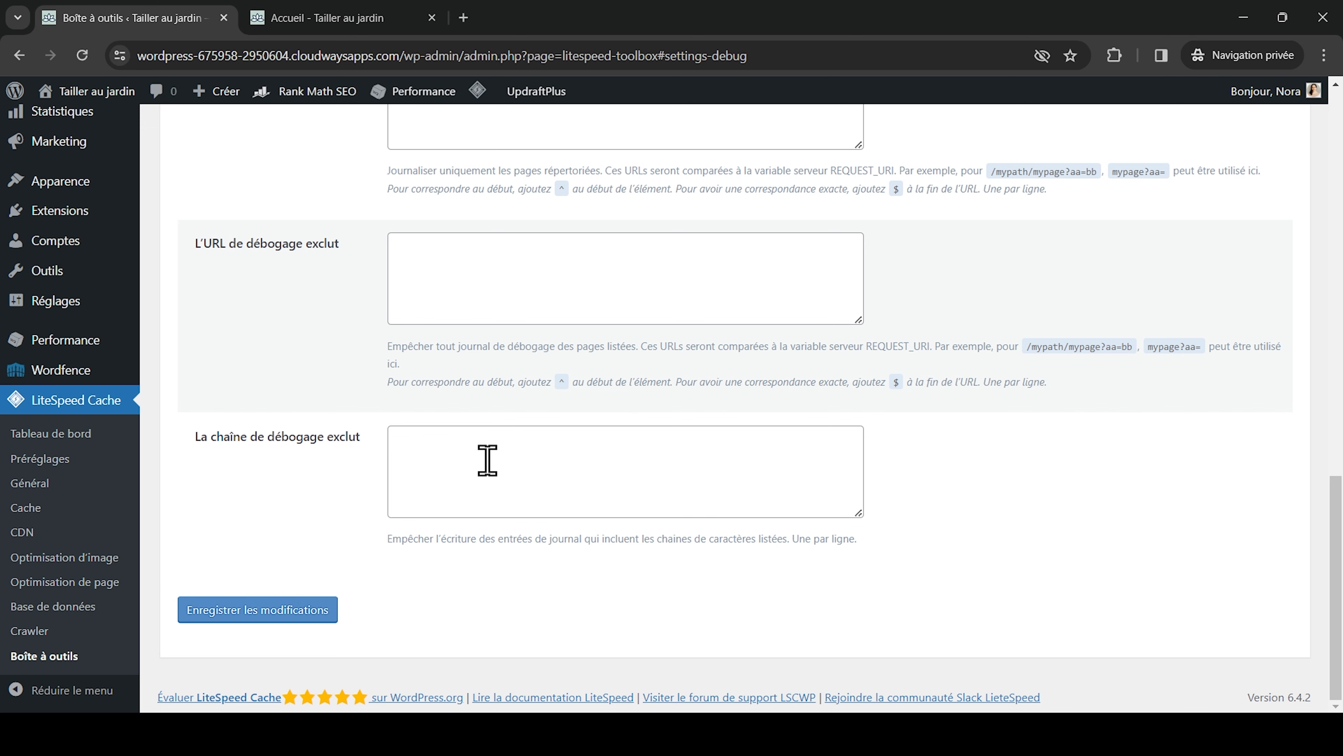
Review the LiteSpeed log options in Vue du journal, including Effacer les journaux, and open the Bêta test version options.
{"action": "scroll", "coordinate": [487, 459], "scroll_direction": "up", "scroll_amount": 15}
{"action": "left_click", "coordinate": [1010, 215]}
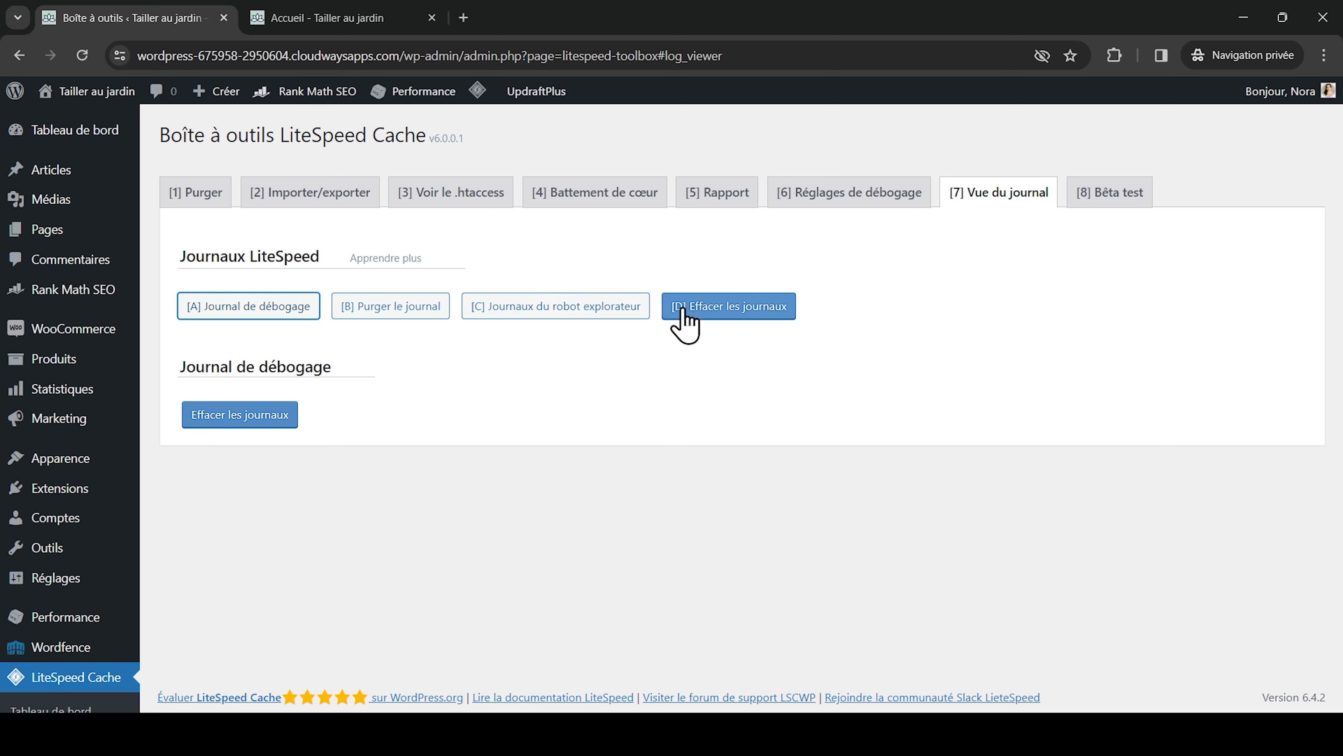
{"action": "left_click", "coordinate": [722, 310]}
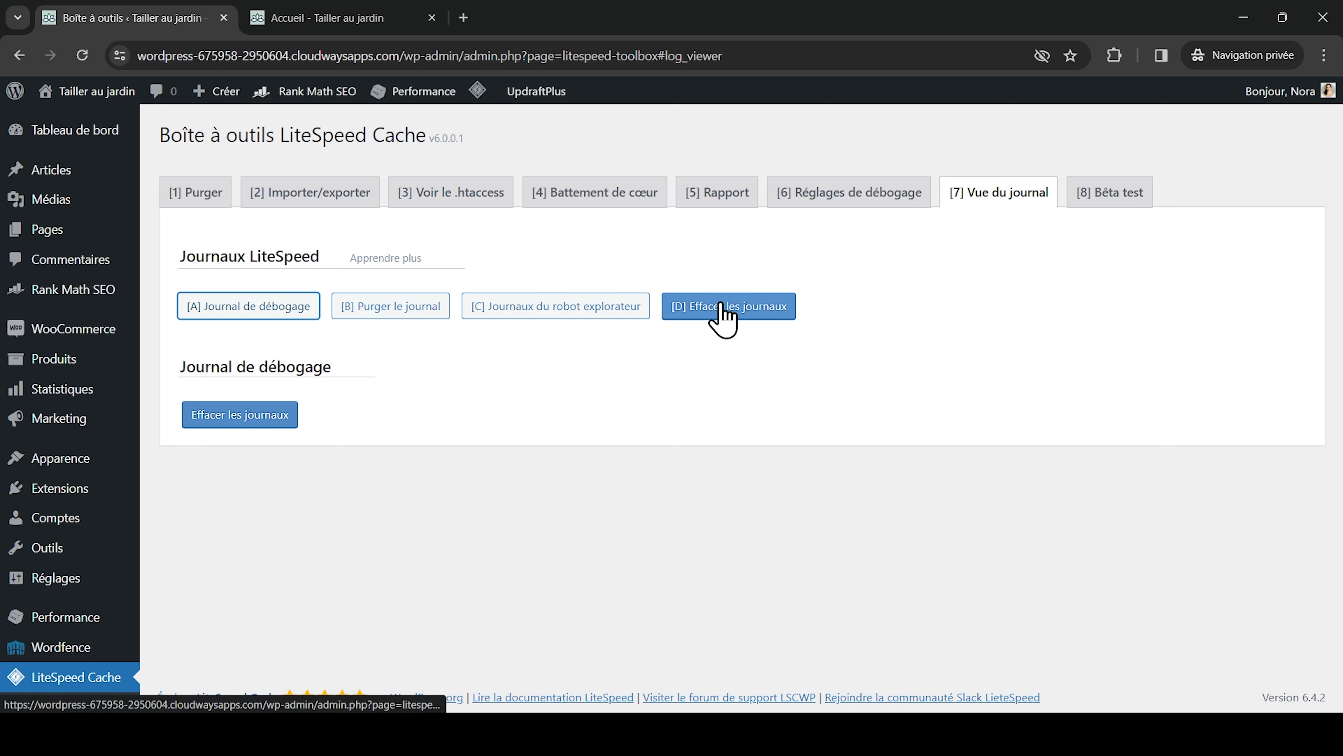
{"action": "left_click", "coordinate": [1110, 195]}
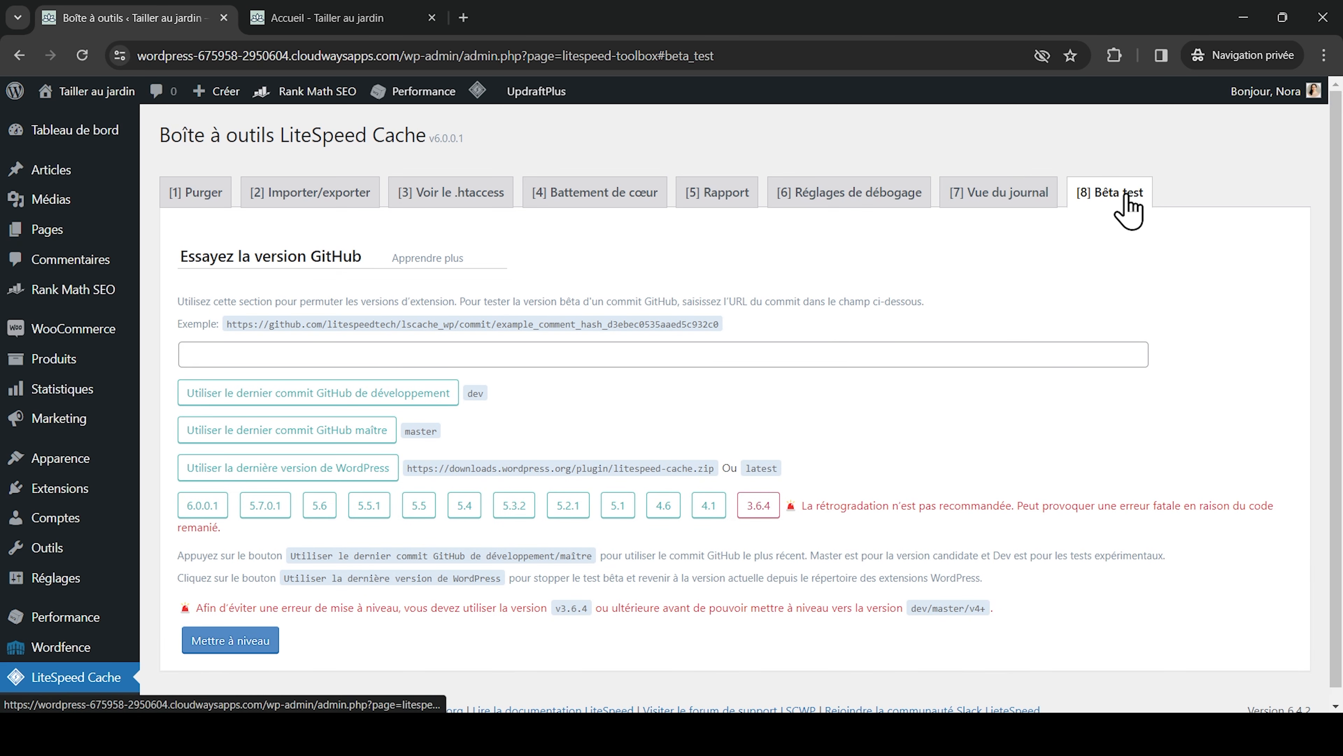